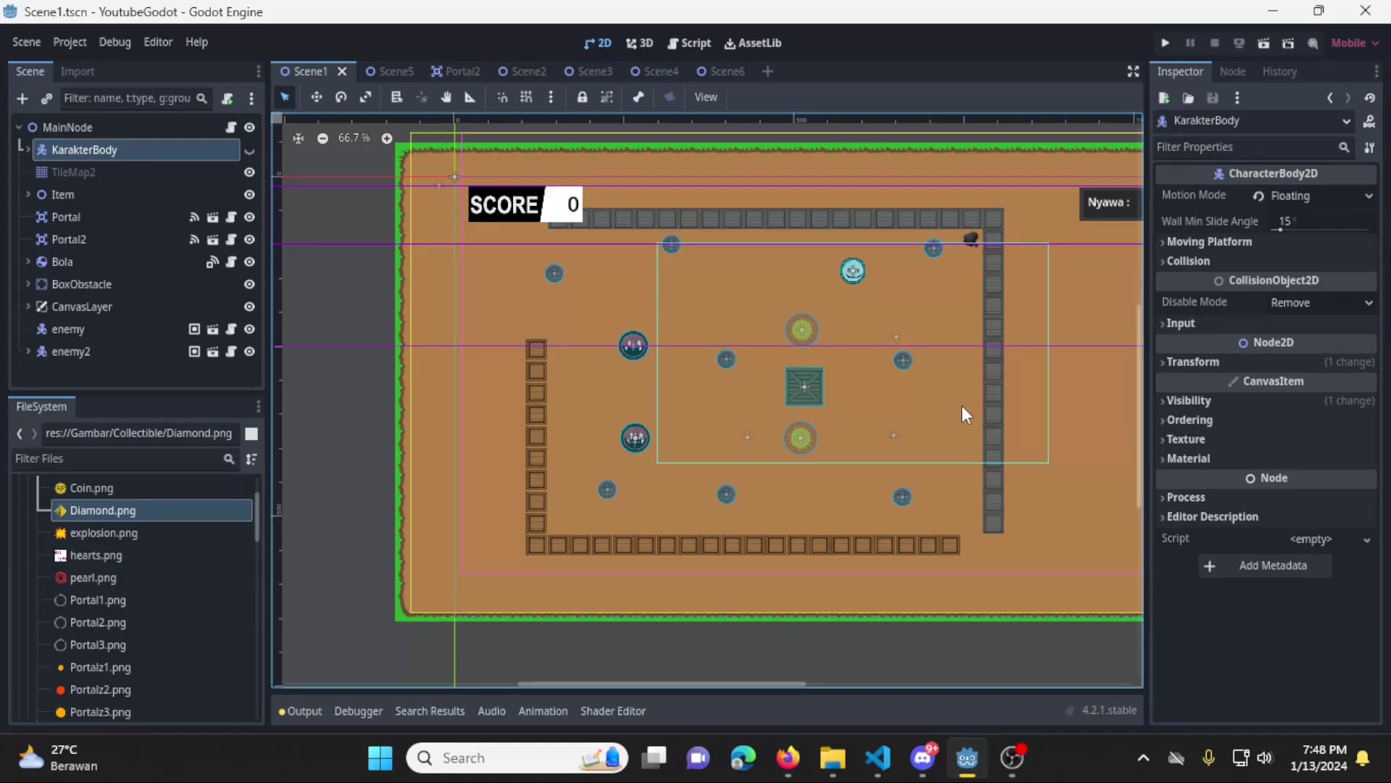
Pan across the Scene1 level to look over its walls, portals, enemies and collectibles
mouse_move(955, 384)
middle_mouse_down()
mouse_move(894, 396)
mouse_move(857, 368)
middle_mouse_up()
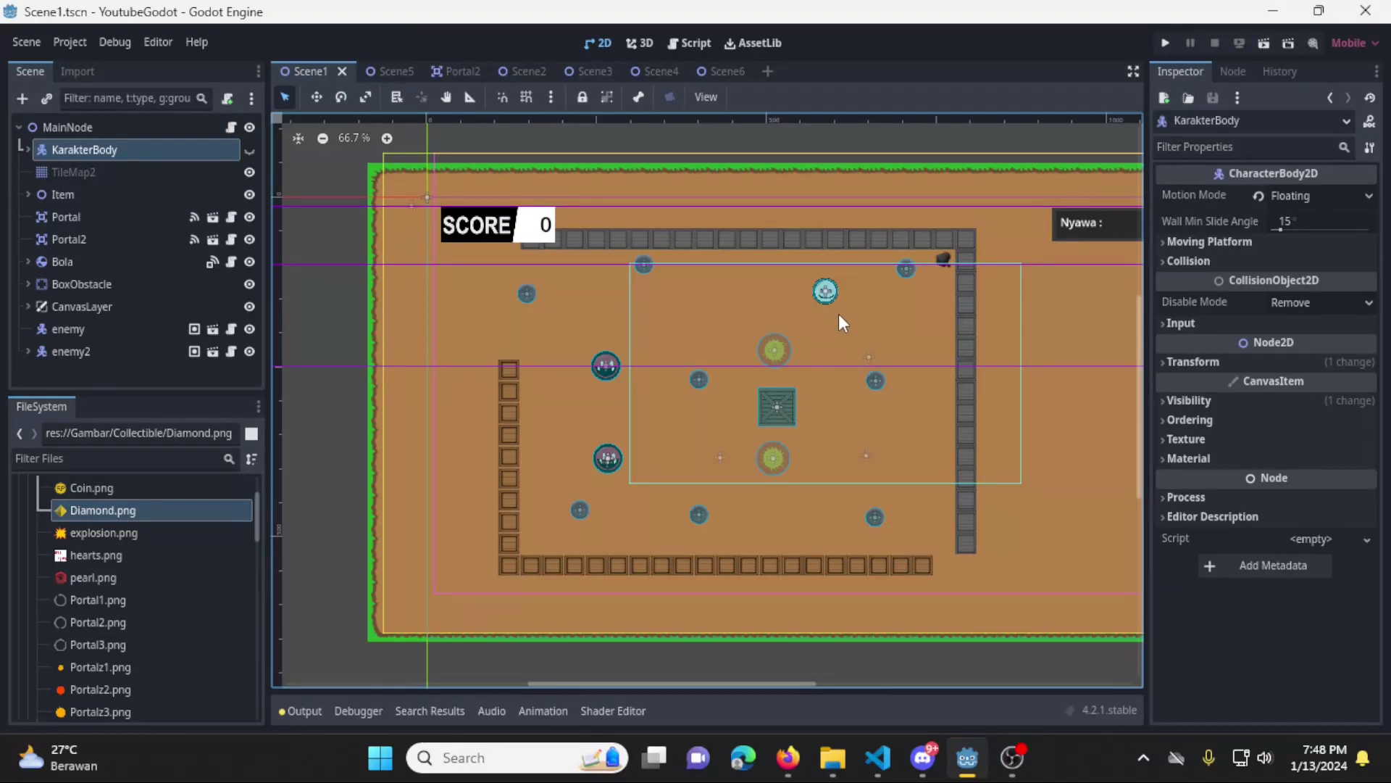
mouse_move(892, 343)
middle_mouse_down()
mouse_move(879, 366)
mouse_move(841, 357)
middle_mouse_up()
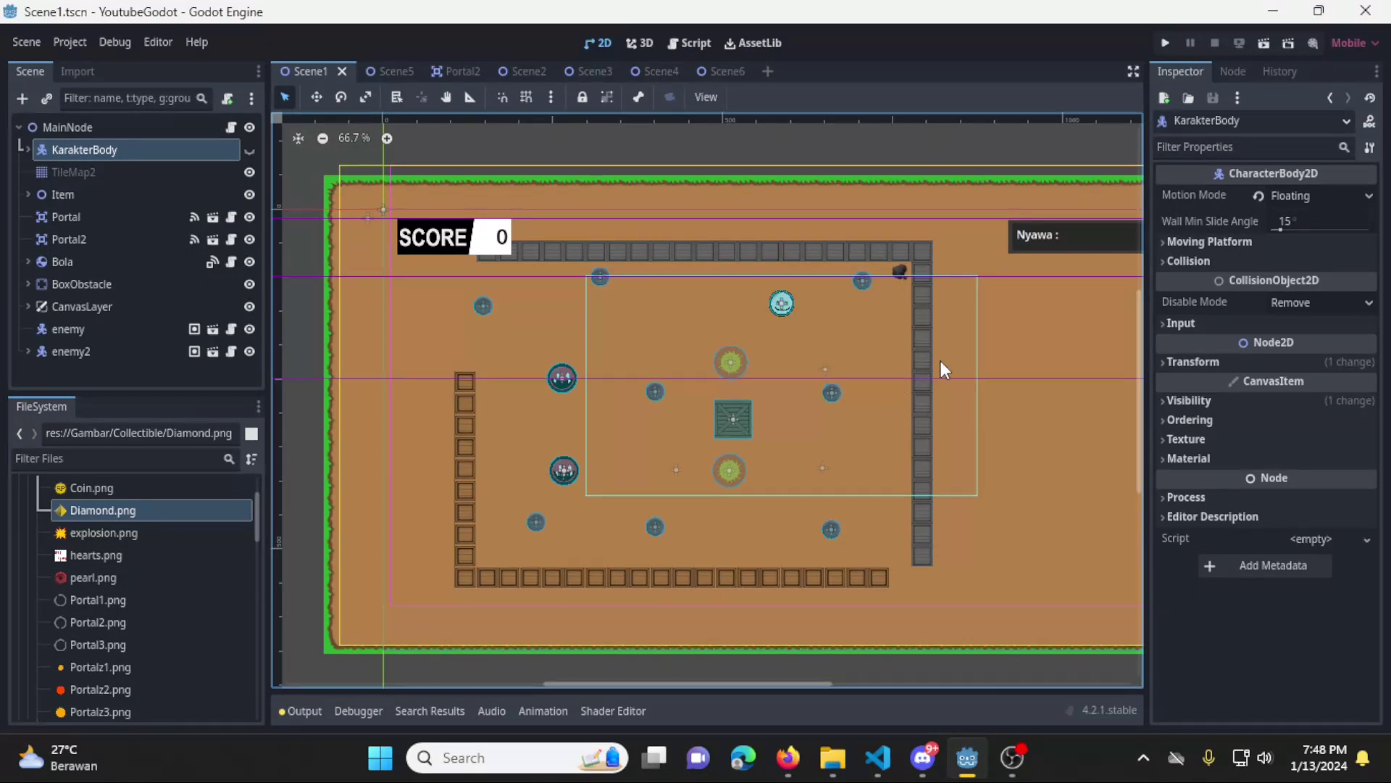
middle_click_drag(940, 359, 917, 365)
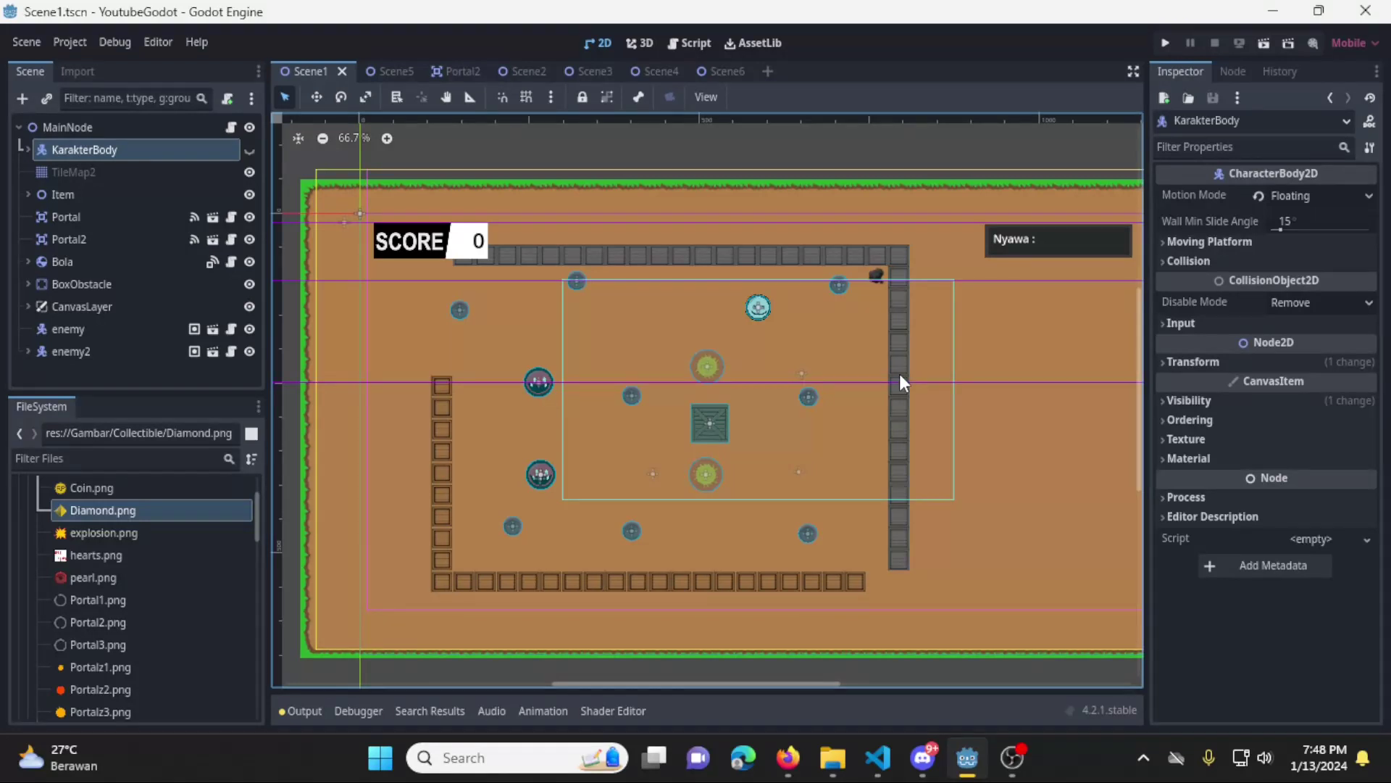
scroll(696, 304, "left", 2, "shift")
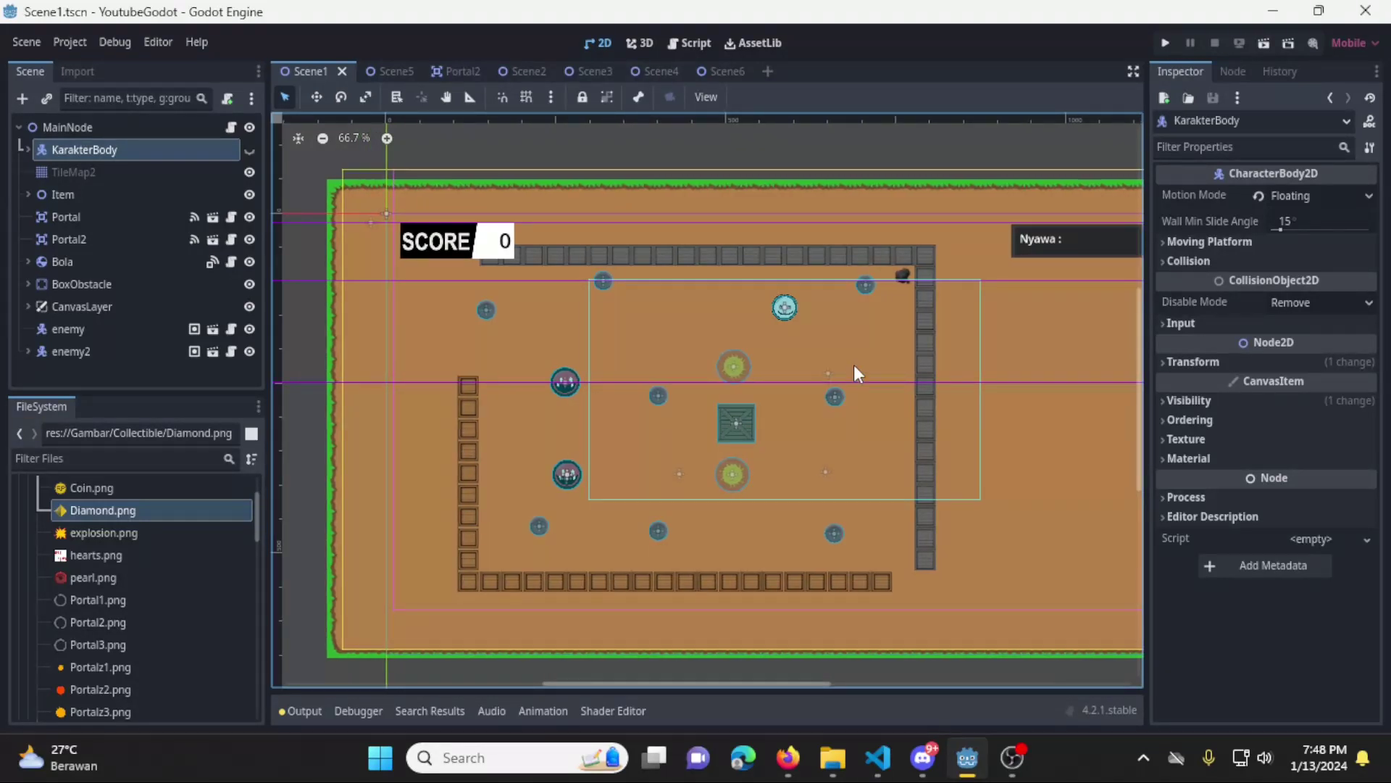
Check Project > Export's Add… platform list without adding a preset, then go to itch.io
left_click(65, 37)
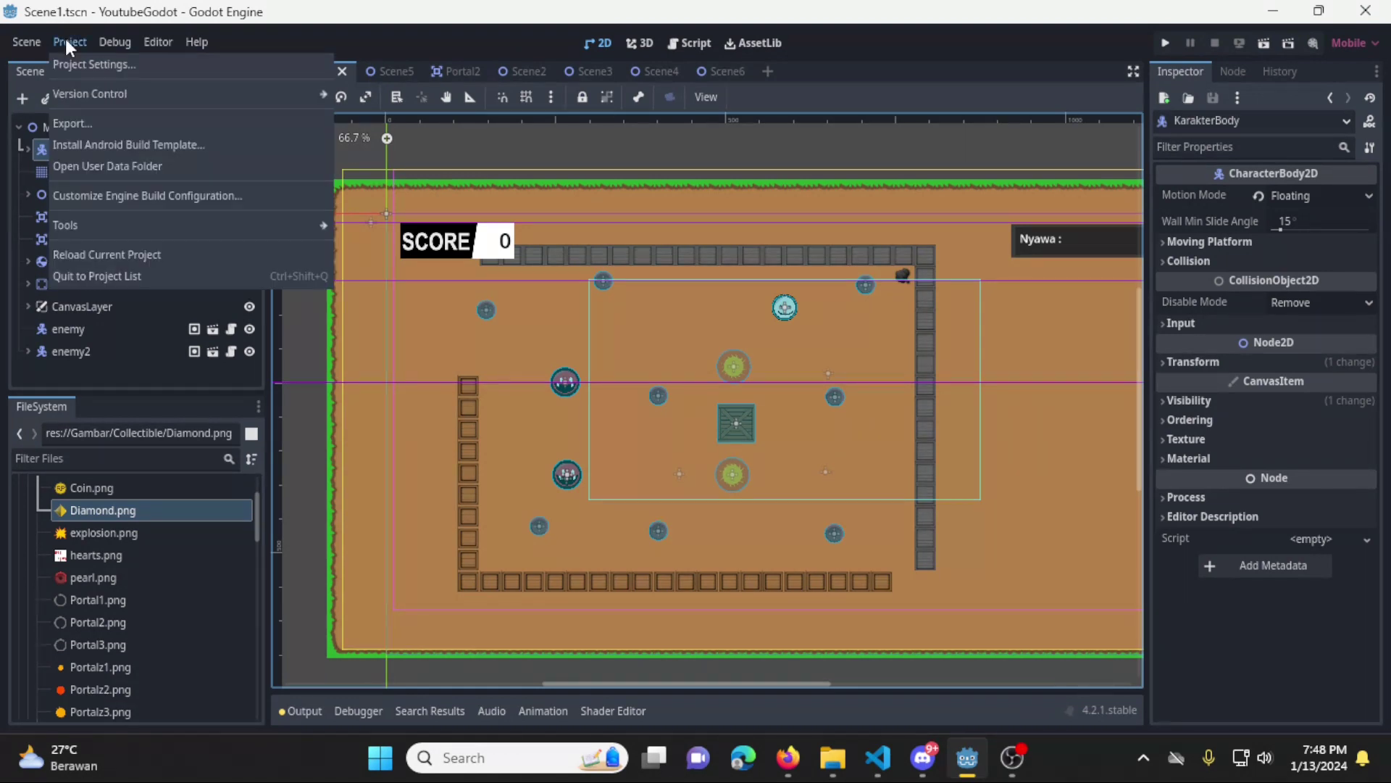
left_click(106, 123)
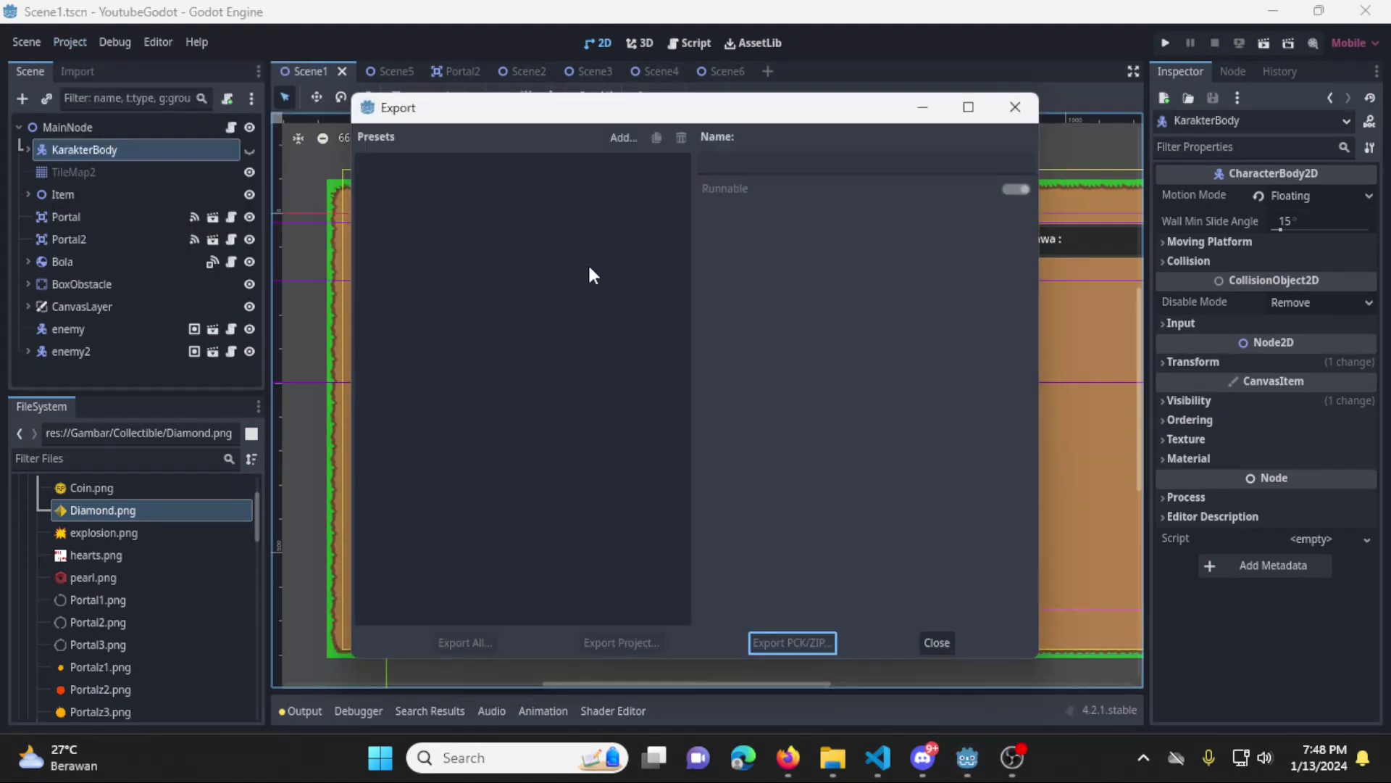
left_click(627, 137)
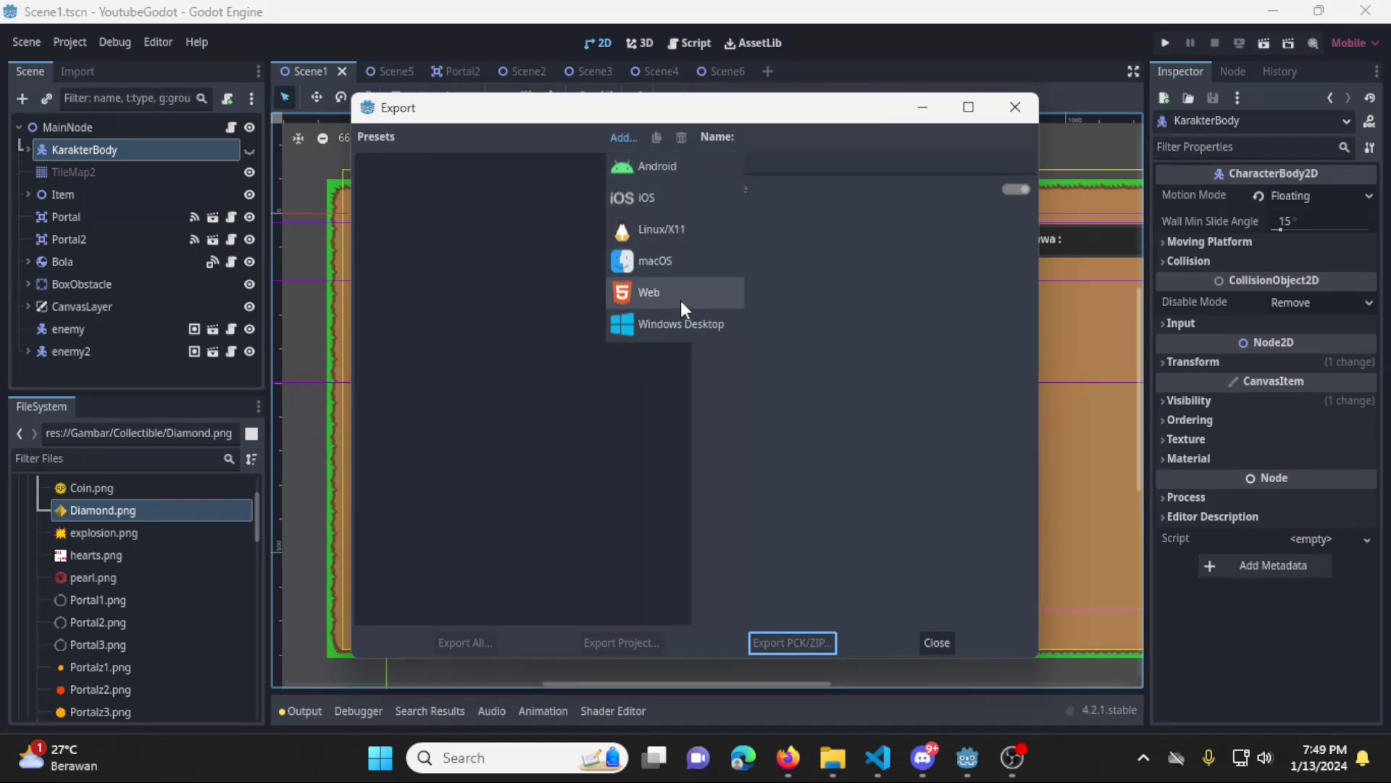
left_click(816, 390)
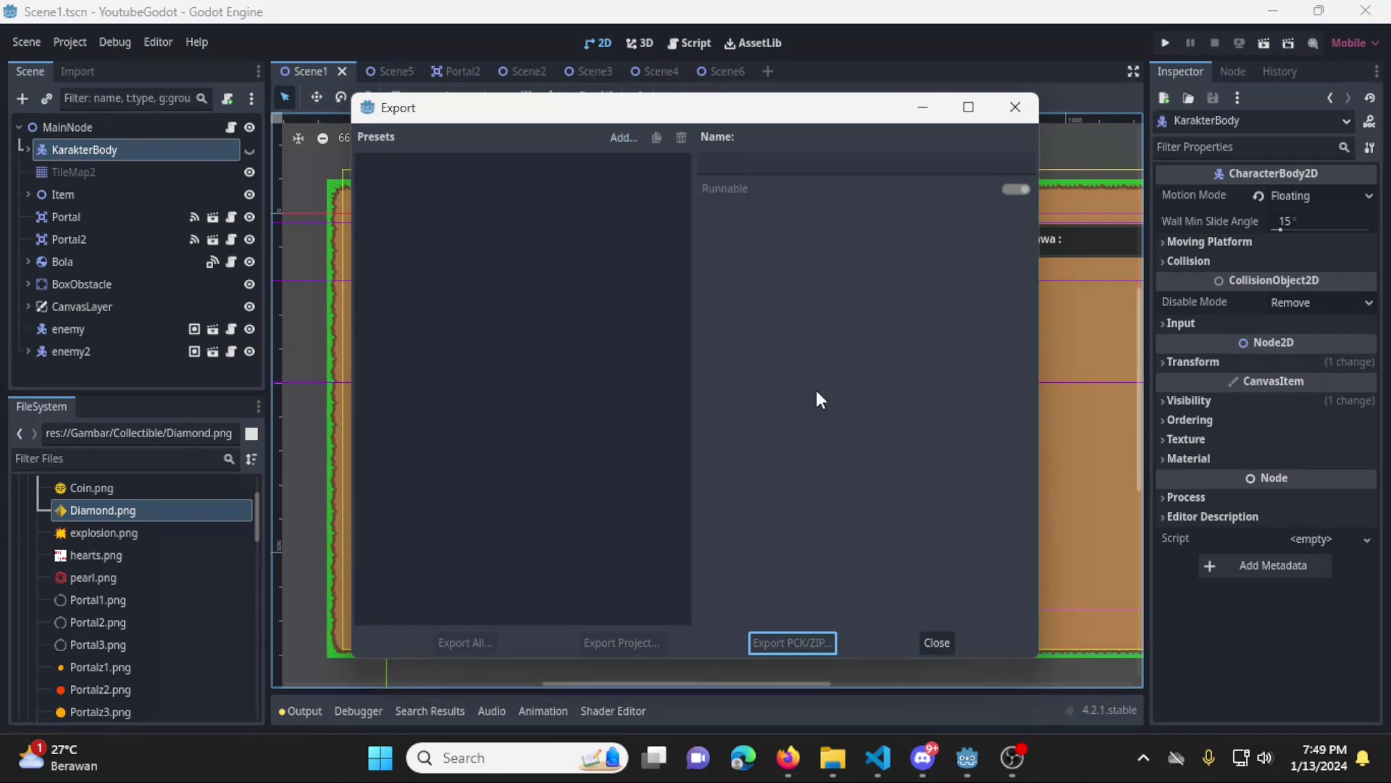
mouse_move(803, 757)
left_click(786, 653)
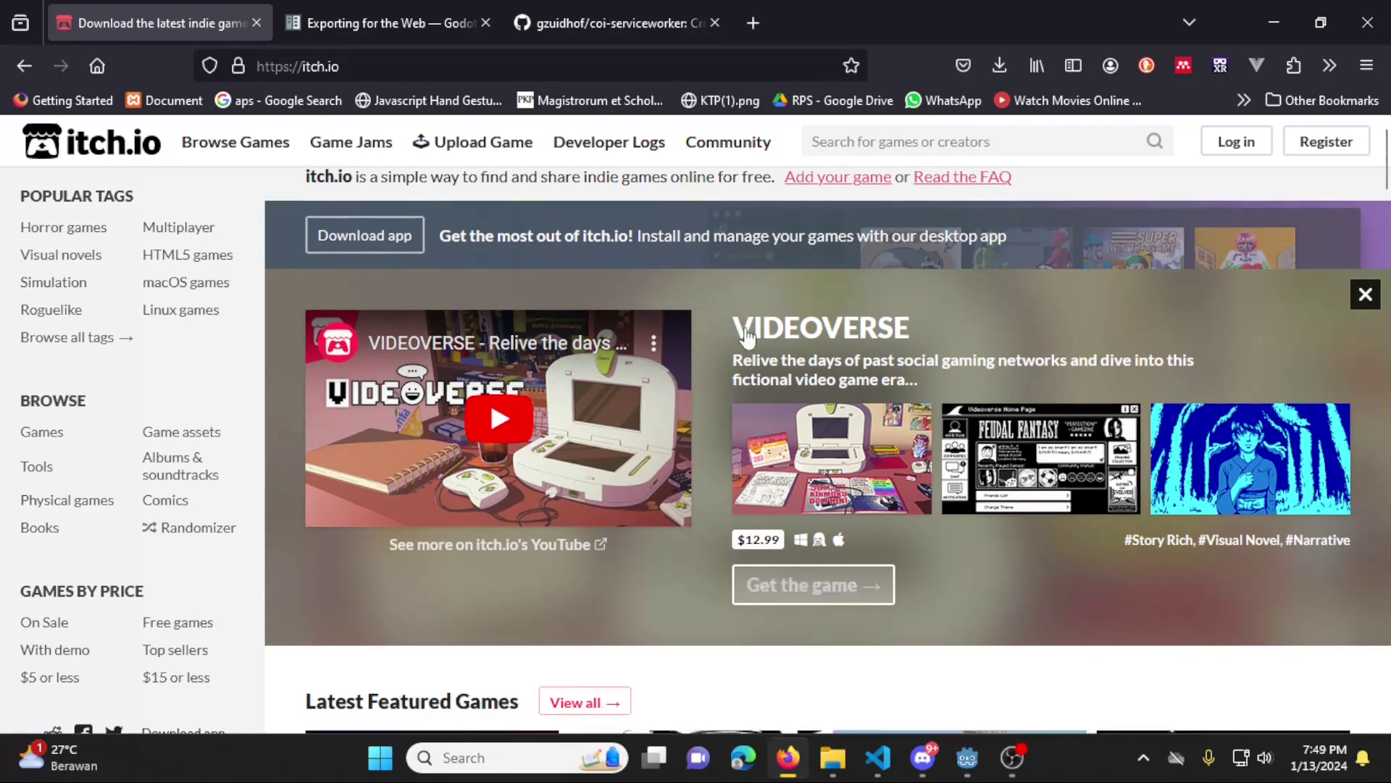
Scroll through itch.io's featured games, then return to Godot's still-empty Export dialog
scroll(689, 406, "down", 5)
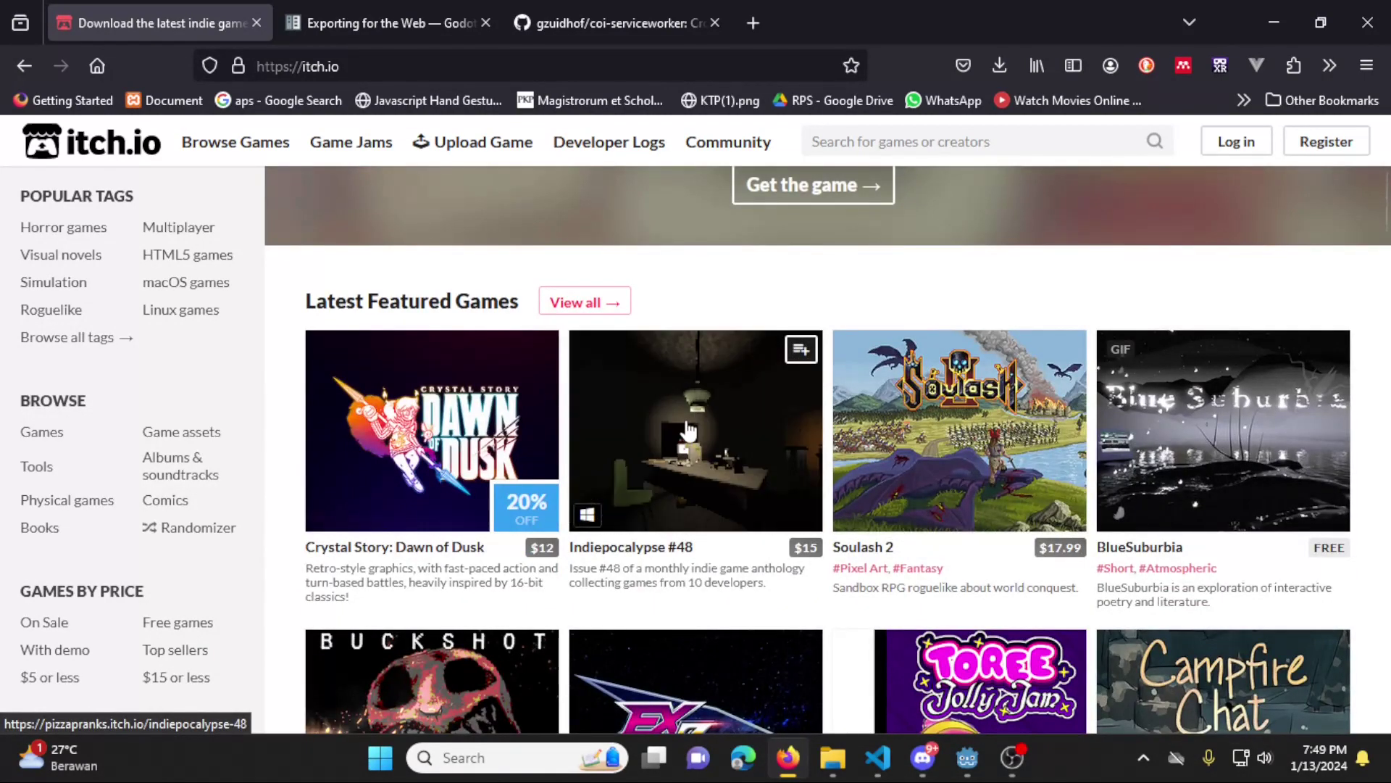
mouse_move(1084, 438)
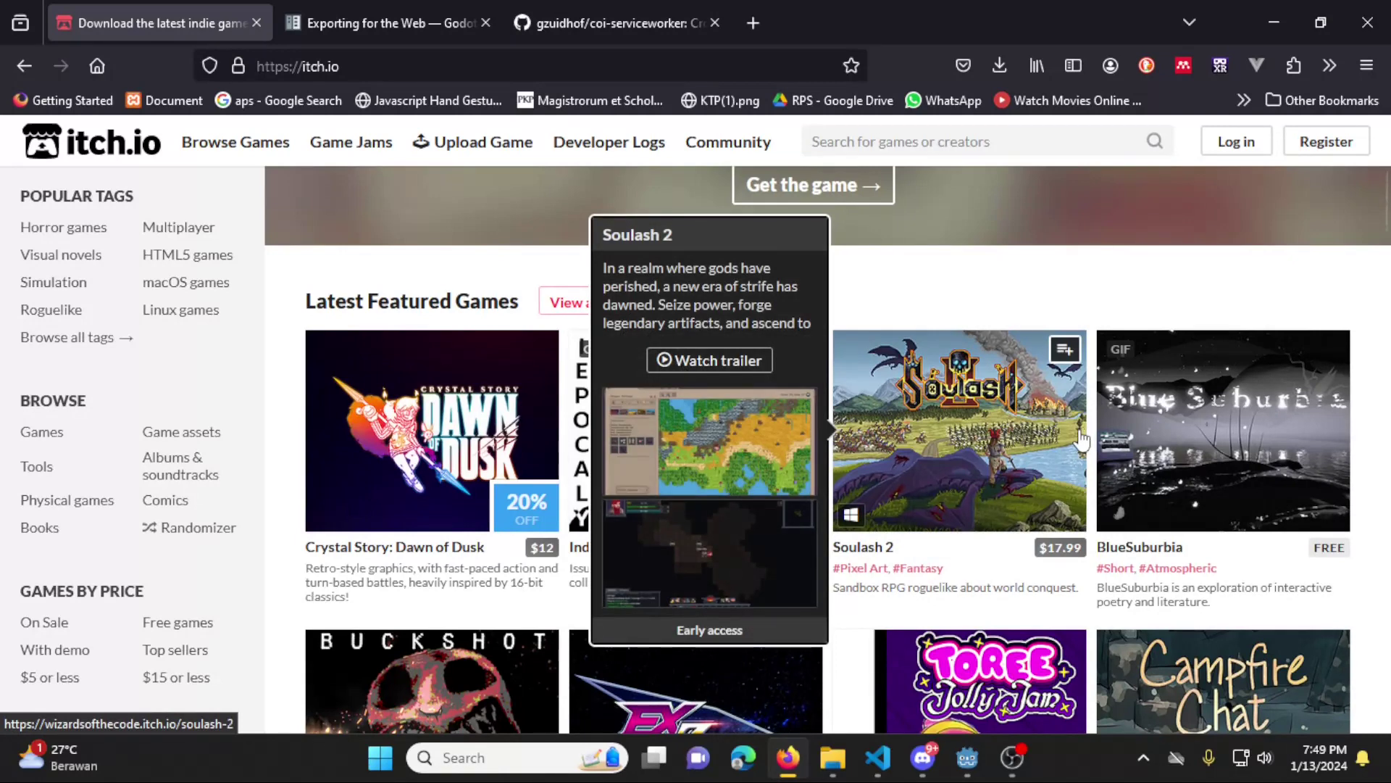
scroll(1085, 438, "down", 1)
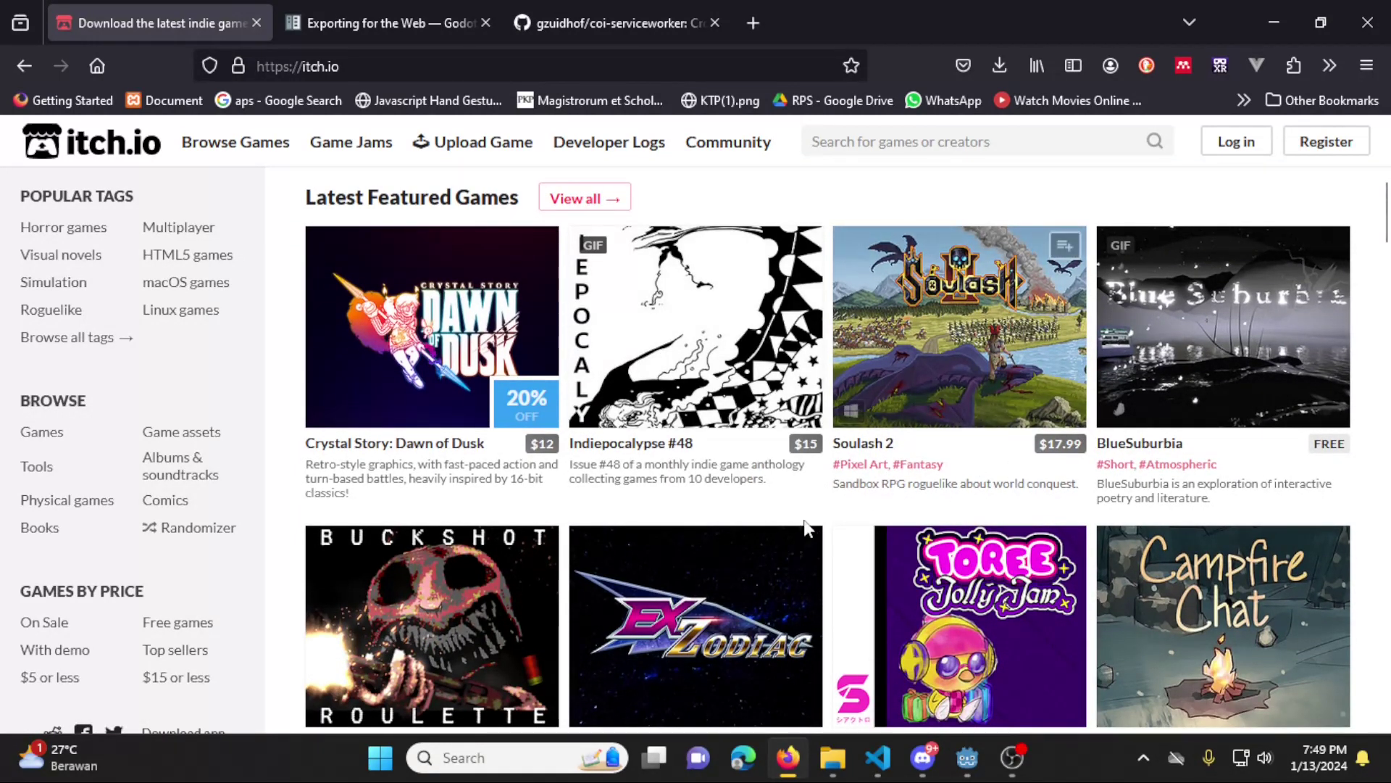
scroll(833, 493, "up", 5)
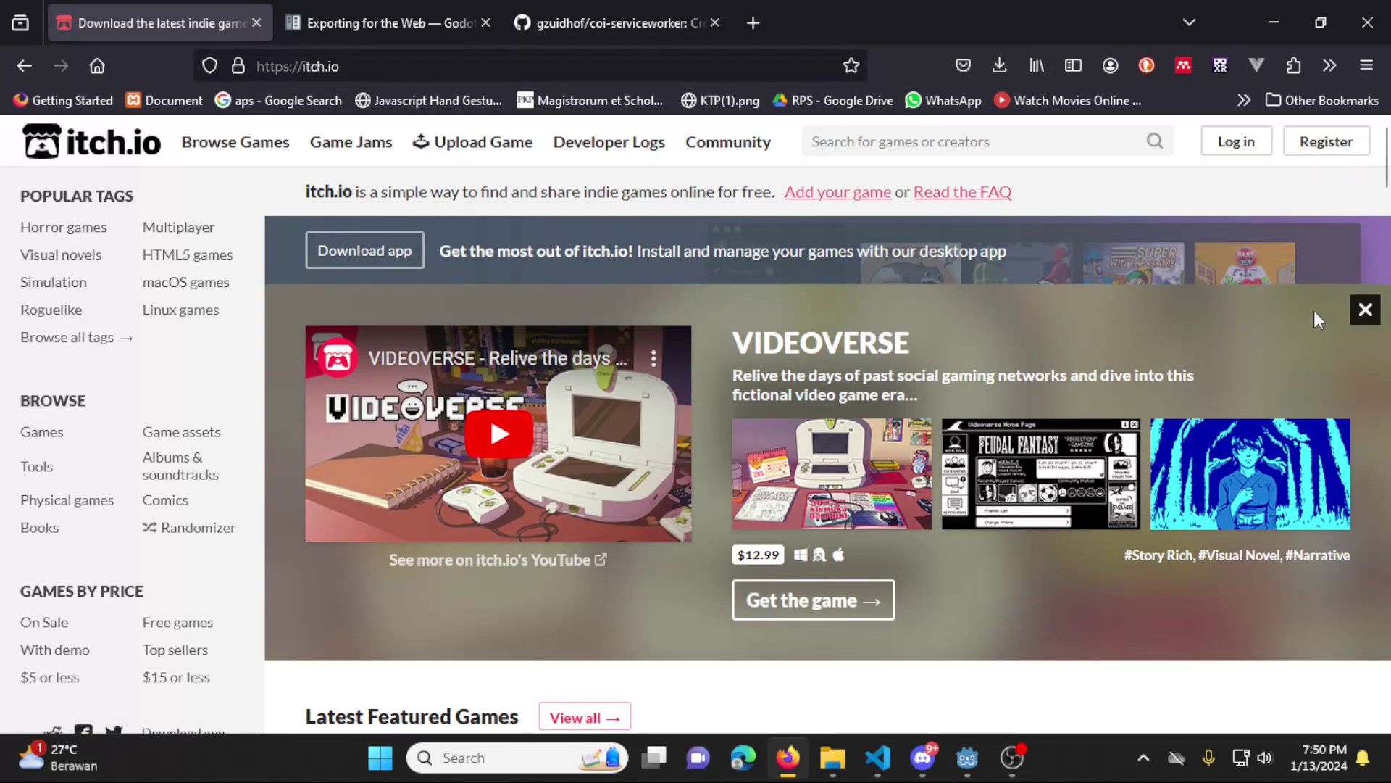
left_click(967, 757)
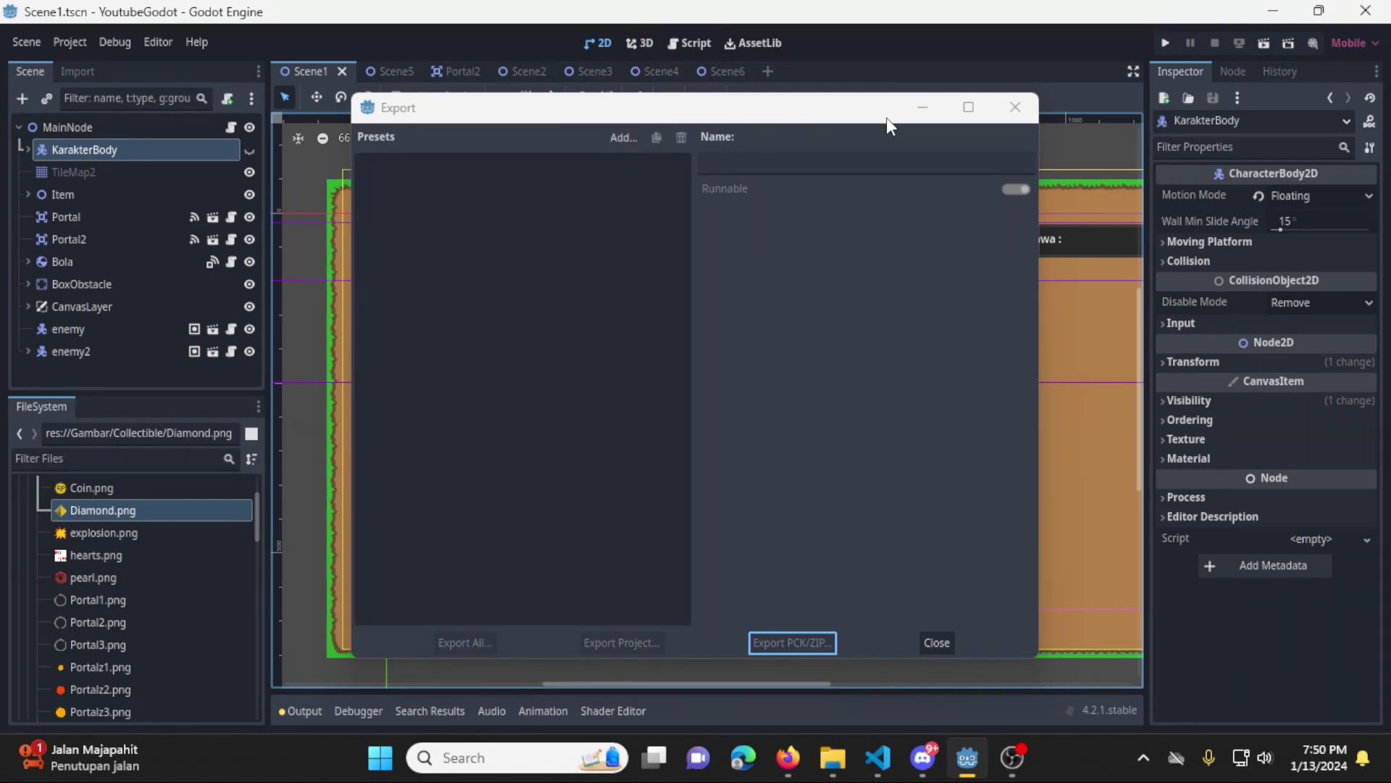
Reopen Project > Export and add a new Web export preset
left_click(1013, 107)
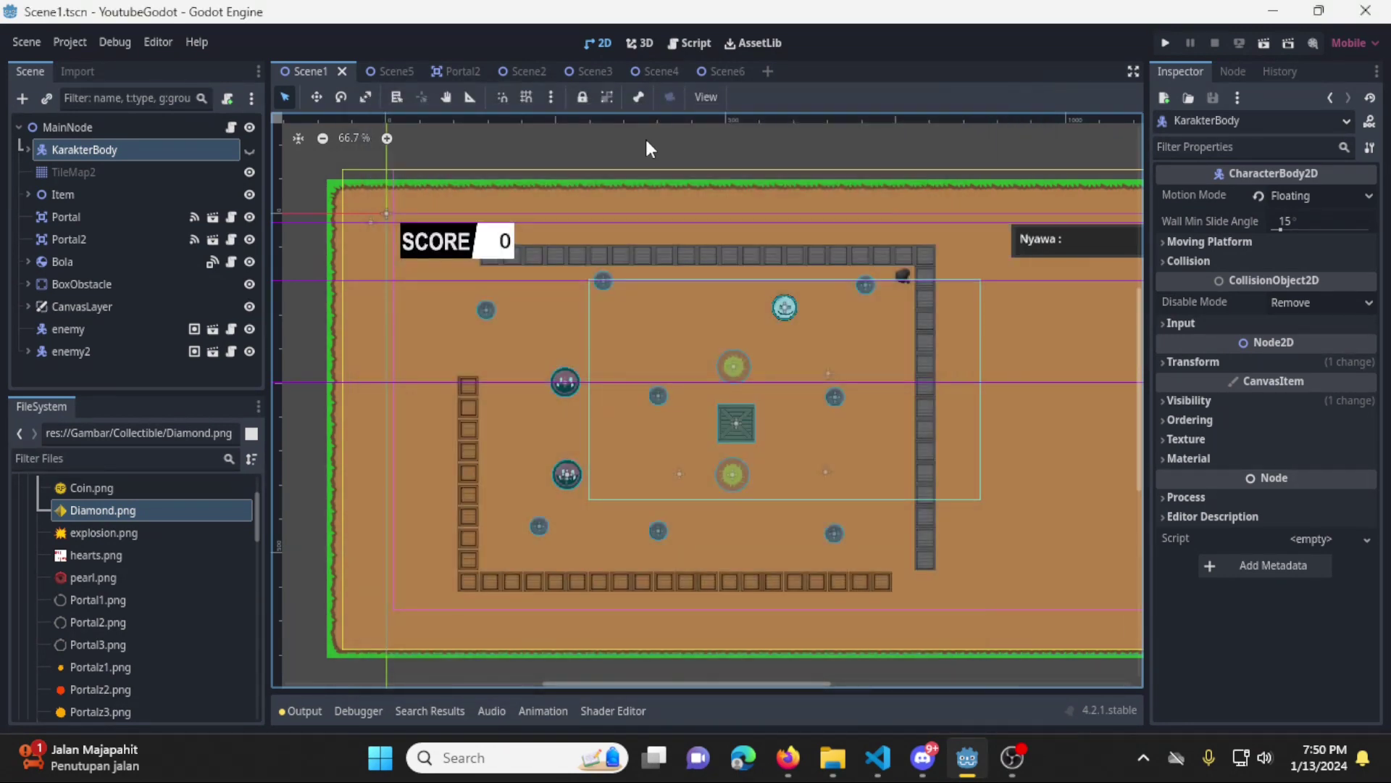
left_click(67, 42)
left_click(90, 119)
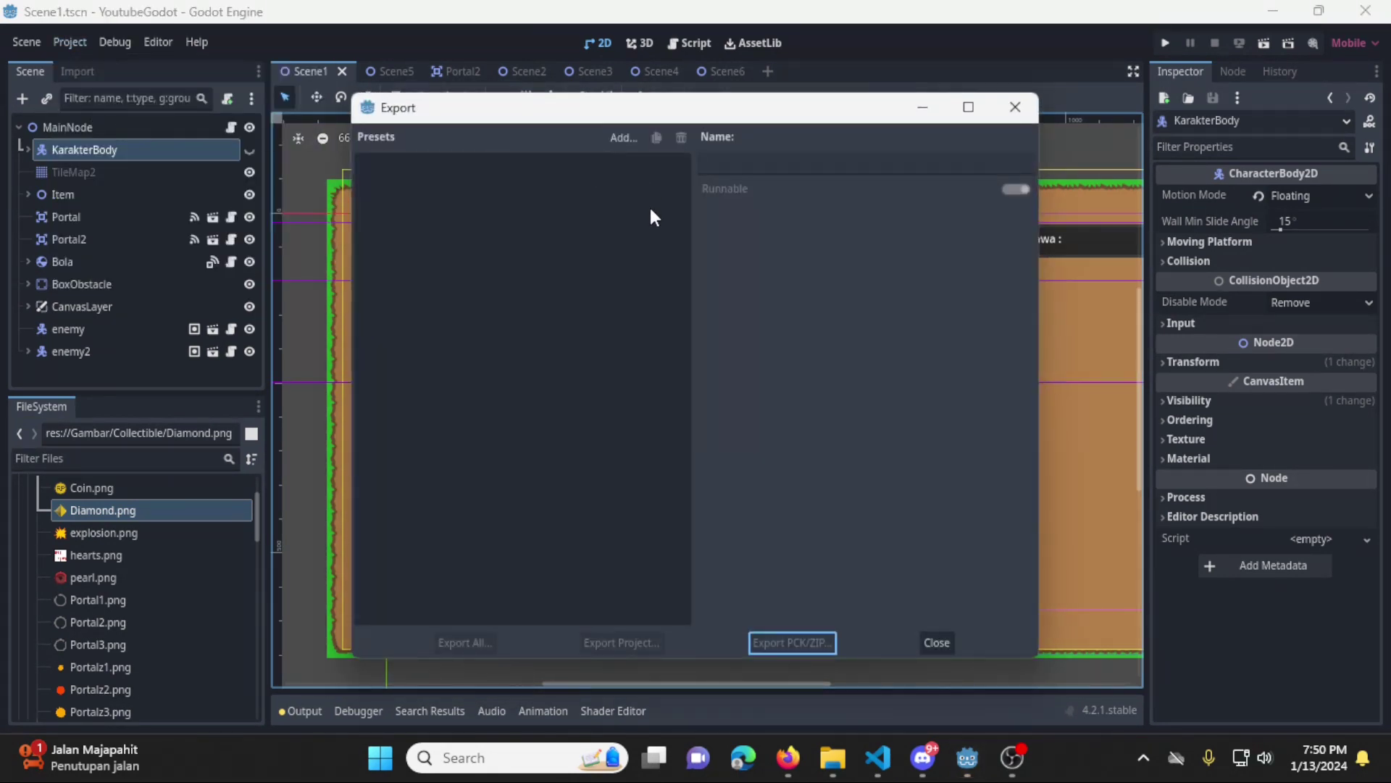
left_click(627, 142)
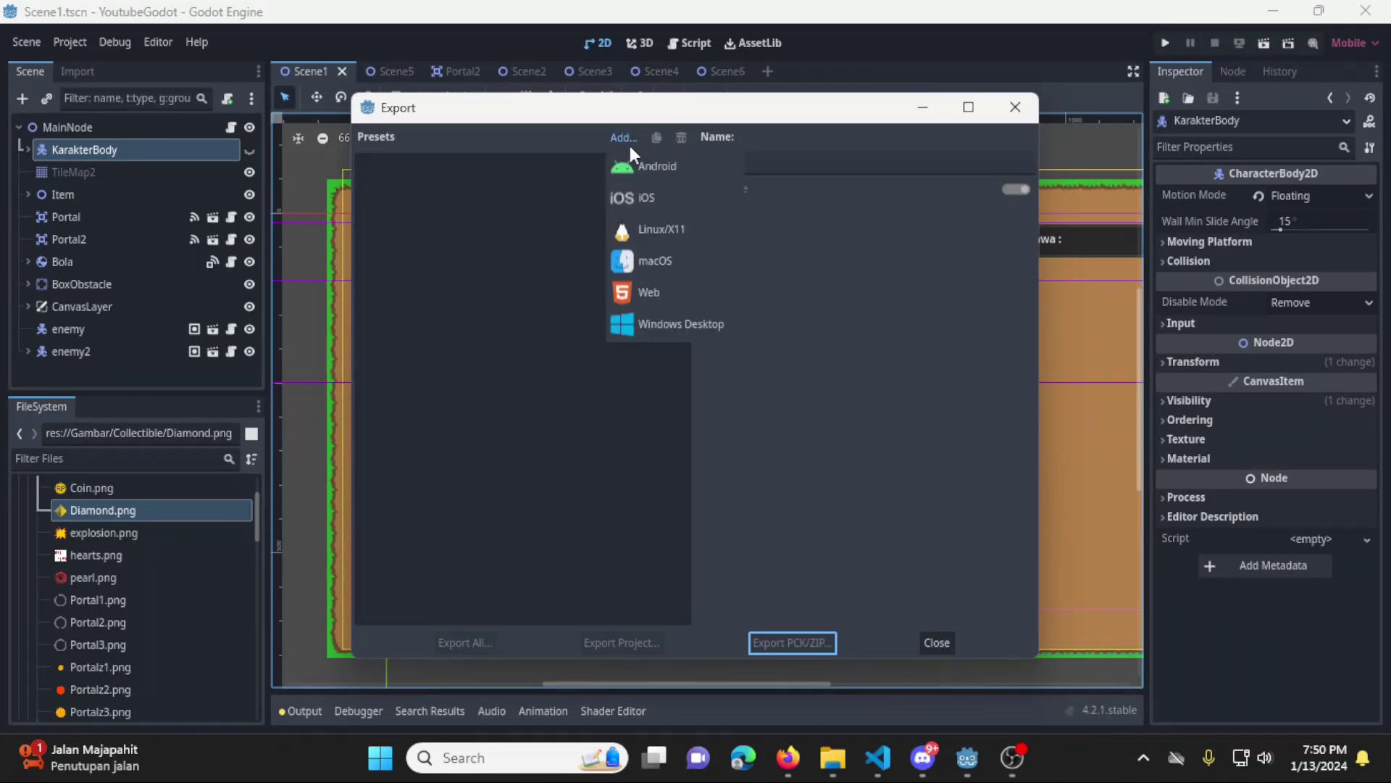
left_click(671, 297)
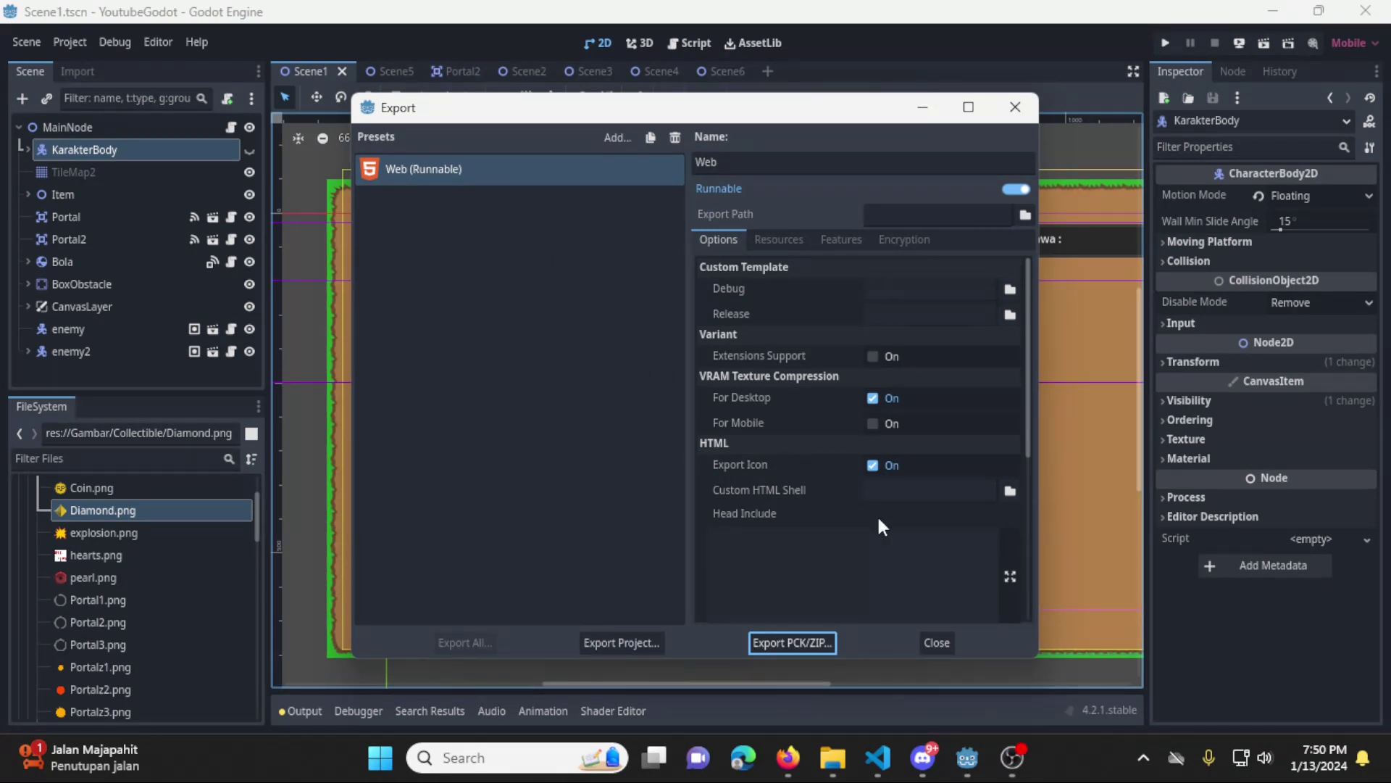
Scroll through the Web preset's Options list to review its settings
scroll(942, 406, "down", 3)
scroll(944, 408, "down", 3)
scroll(949, 410, "down", 1)
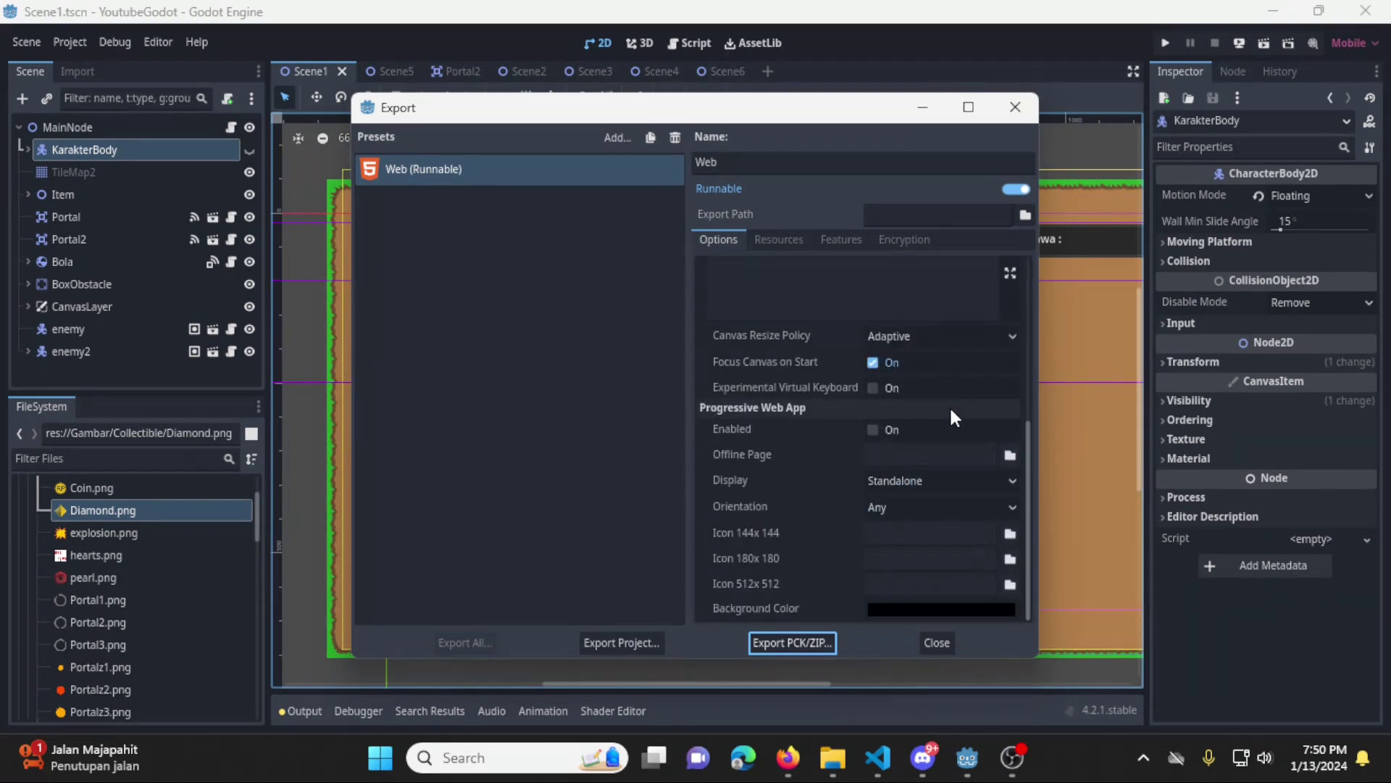
scroll(952, 410, "up", 7)
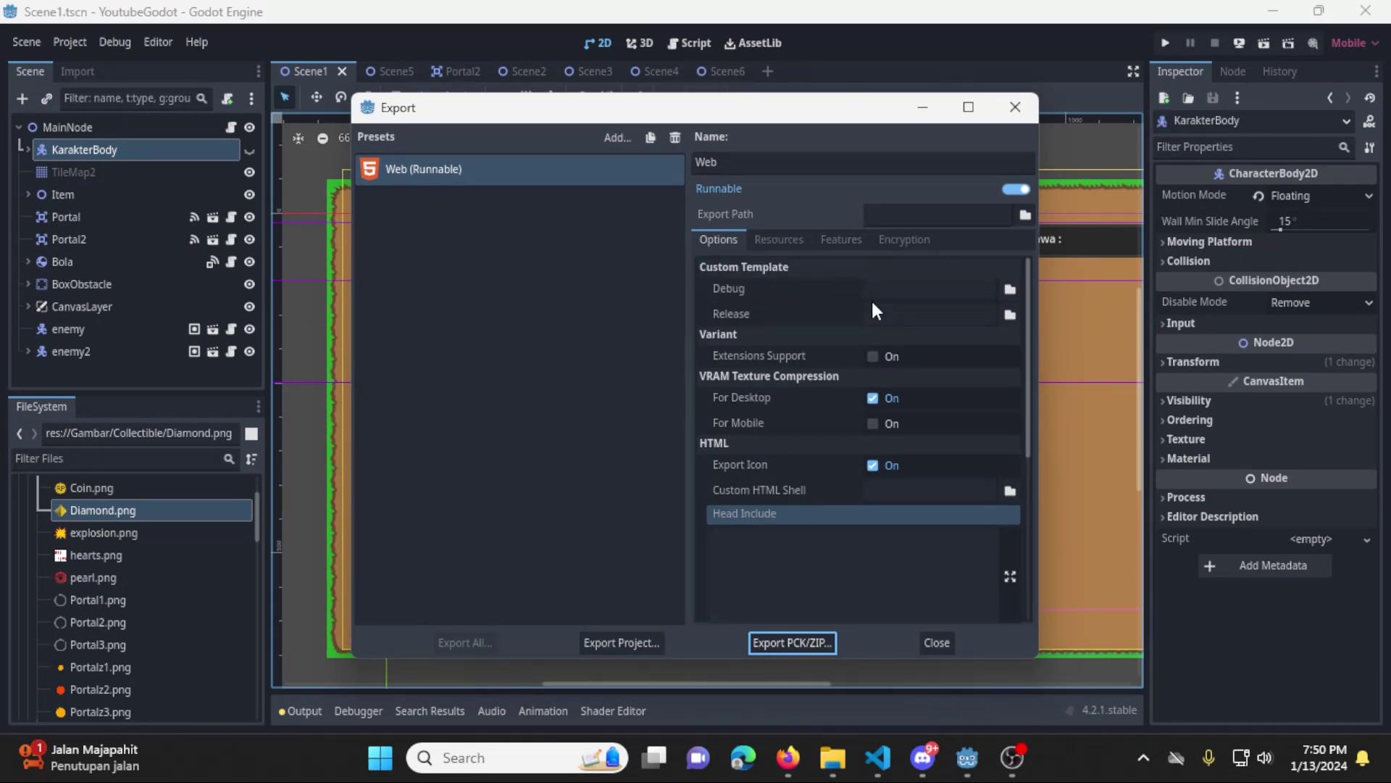
Create a new HTMLBuild folder in the project for the Web export path
left_click(739, 217)
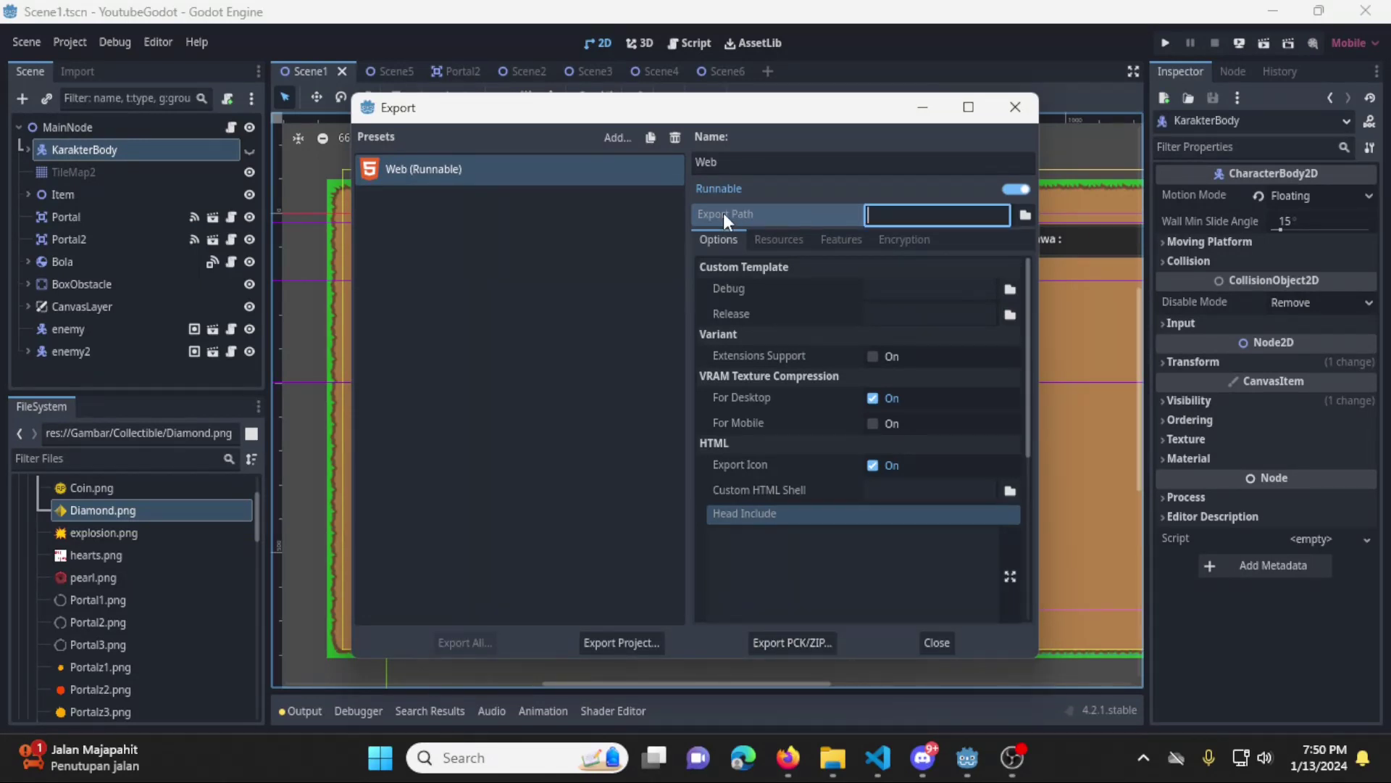
left_click(1025, 216)
left_click(647, 252)
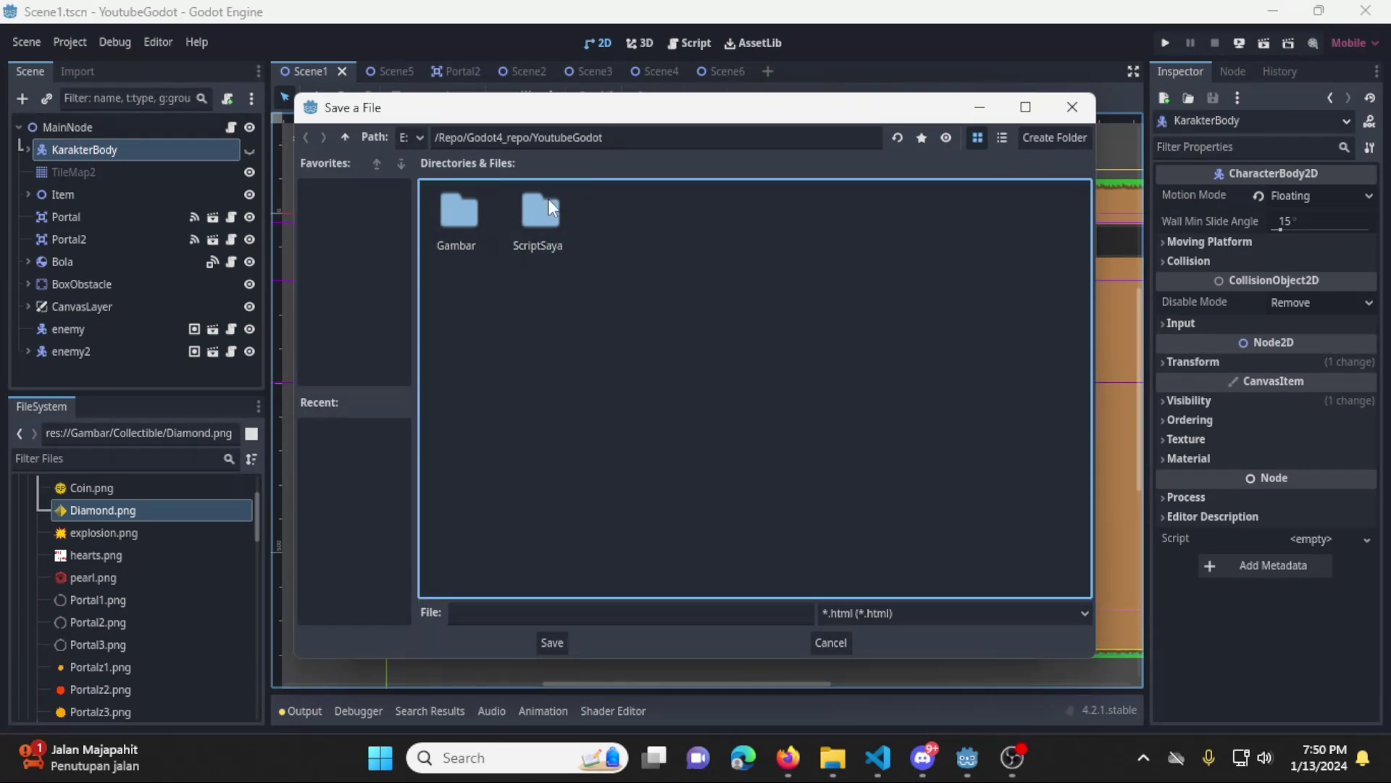
left_click(1059, 141)
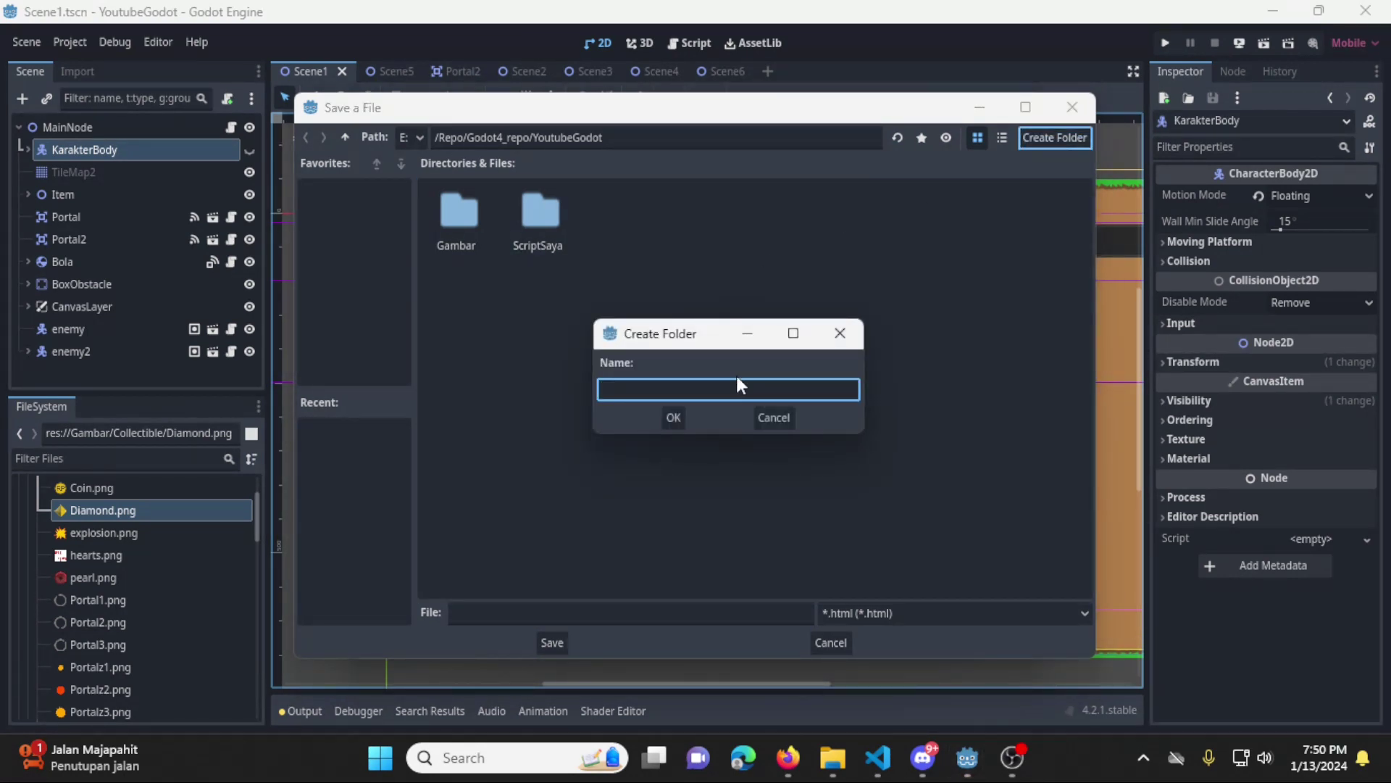
type("HTMLBuild")
key("Return")
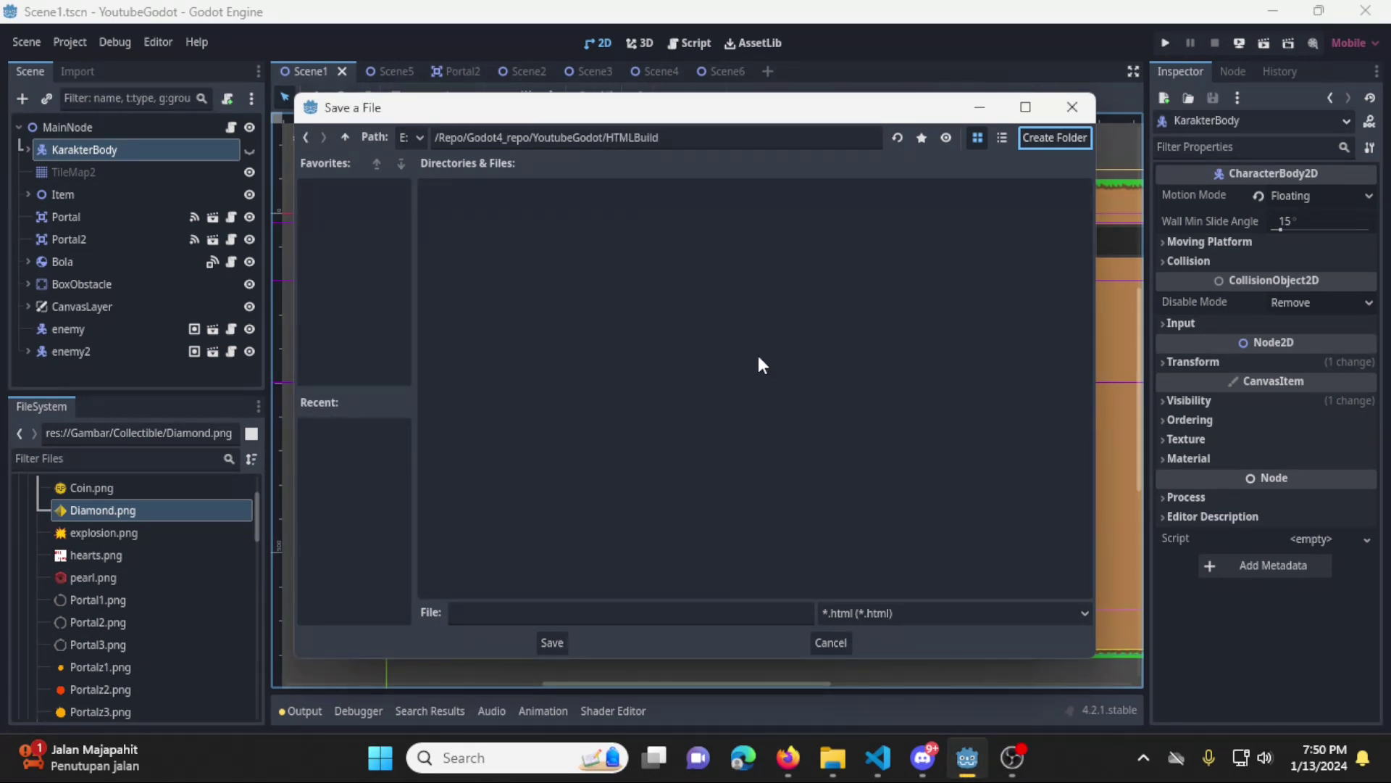
Save the export file name as index.html inside HTMLBuild
left_click(567, 611)
left_click(564, 635)
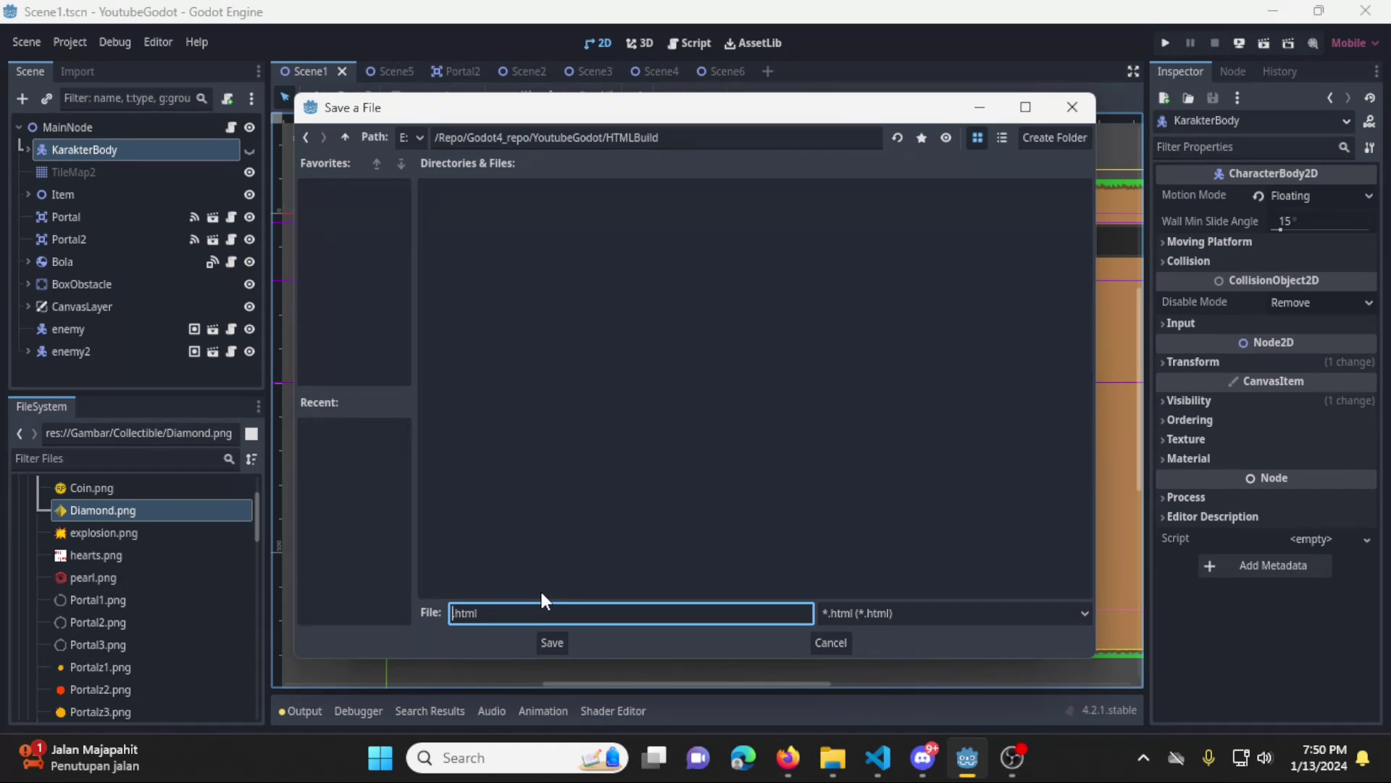
type("index")
key("Return")
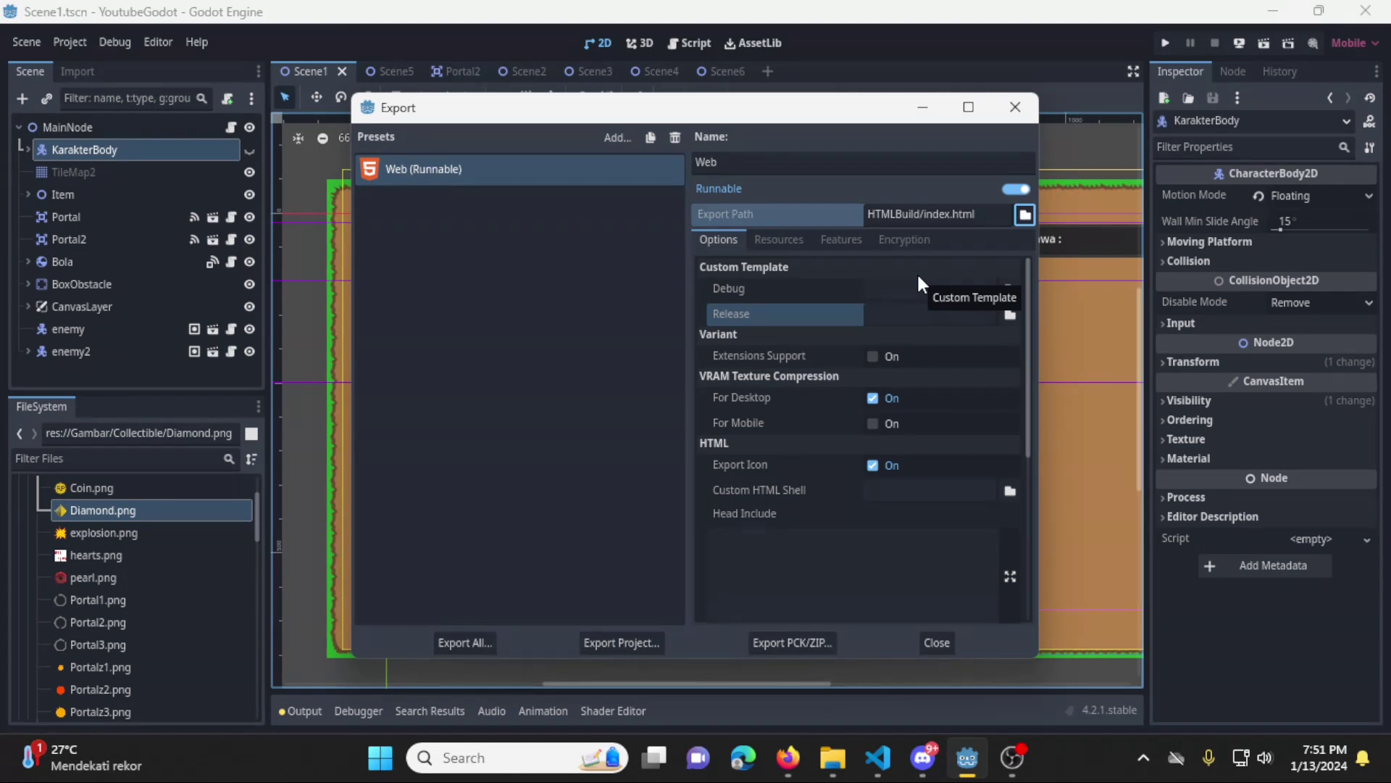
left_click(801, 349)
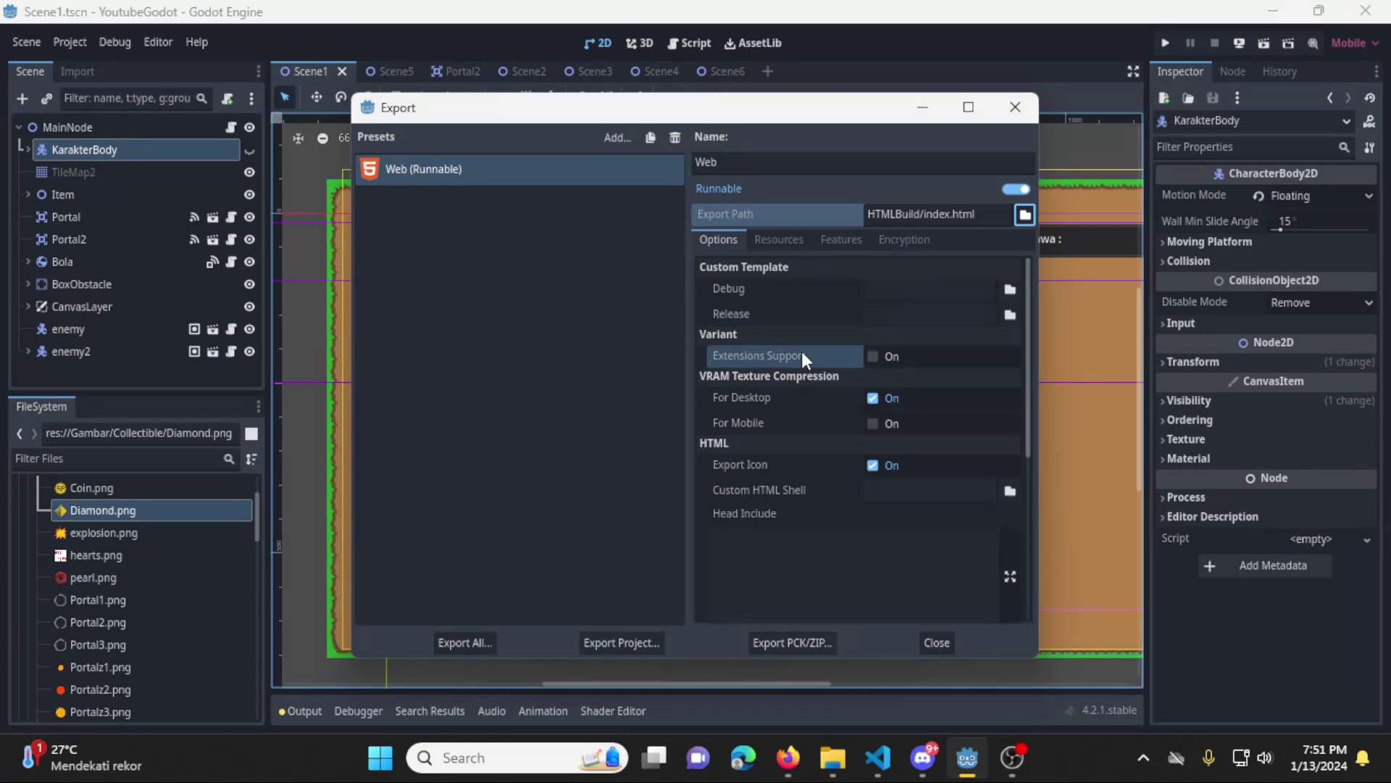
left_click(795, 400)
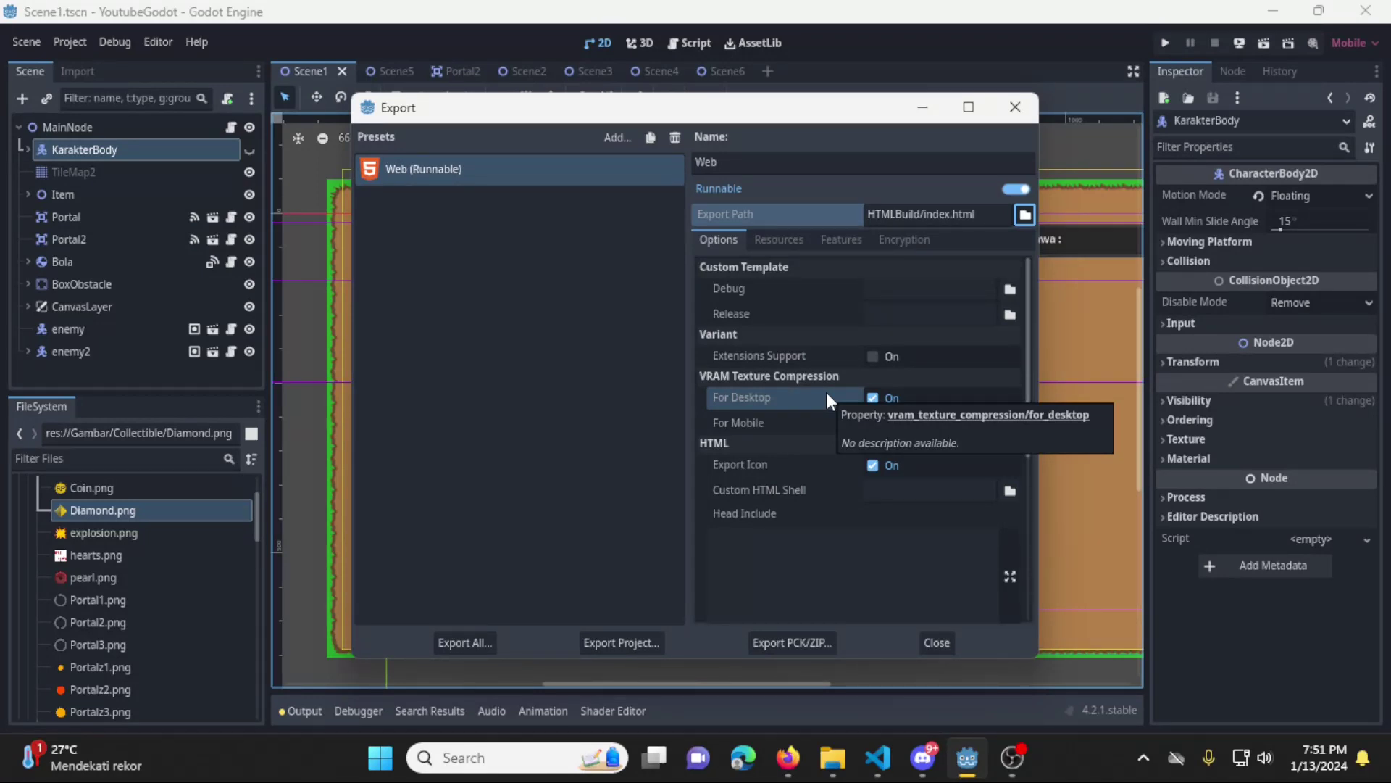
left_click(853, 419)
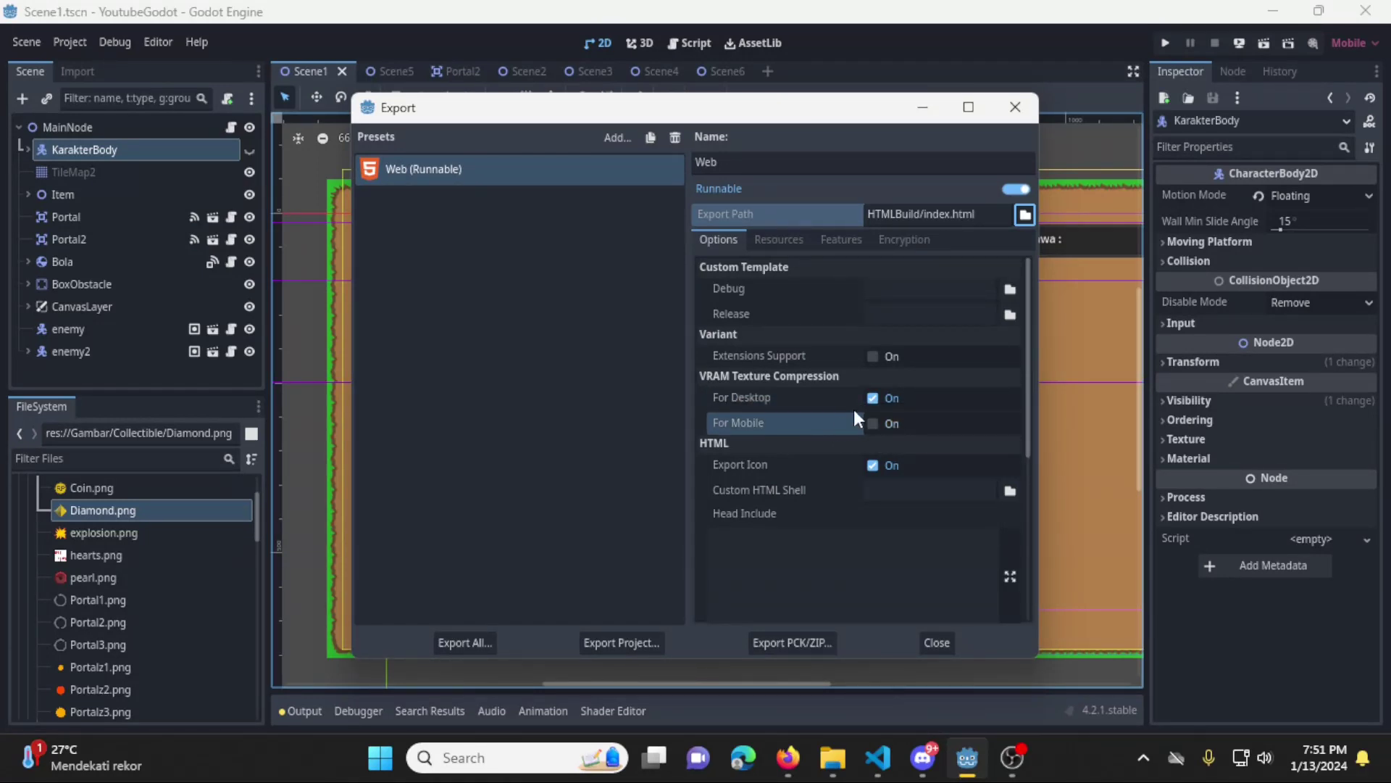
left_click(805, 467)
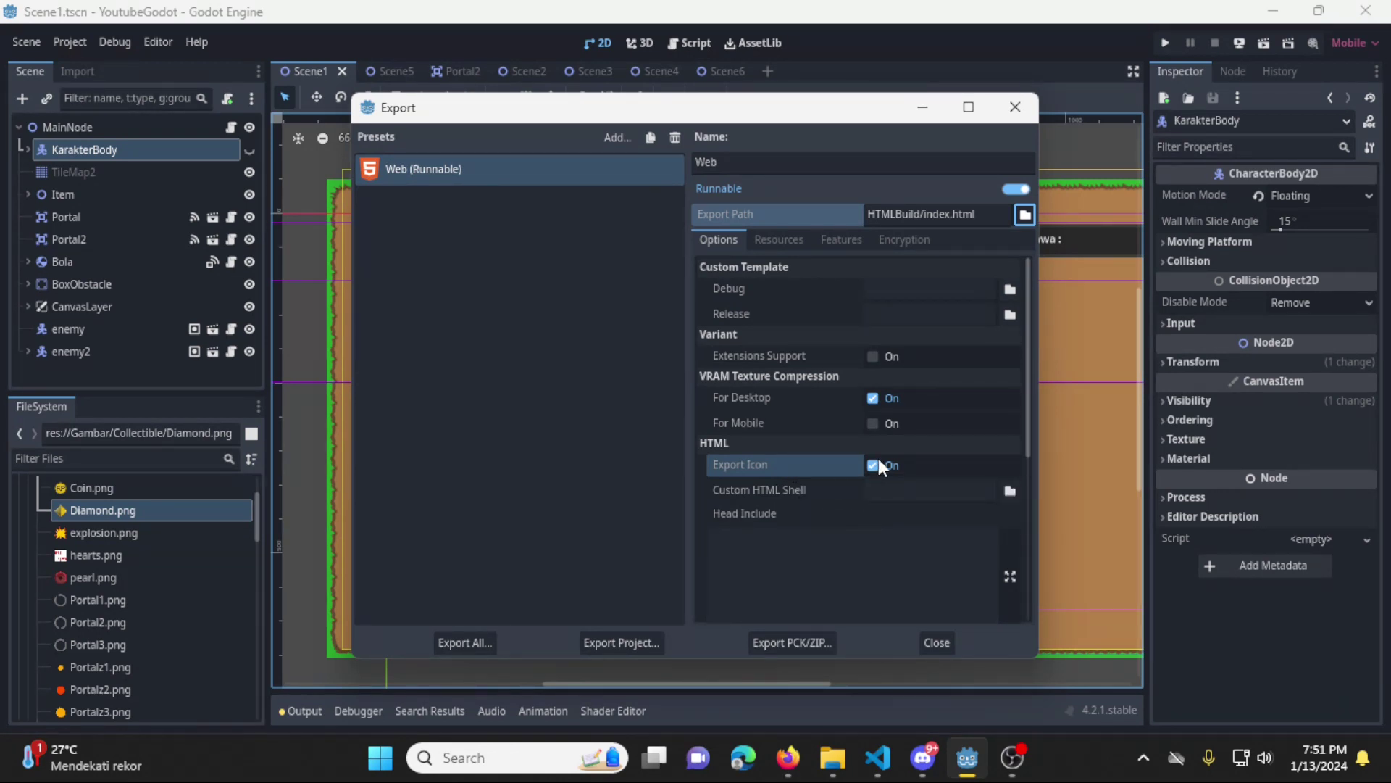
left_click(820, 494)
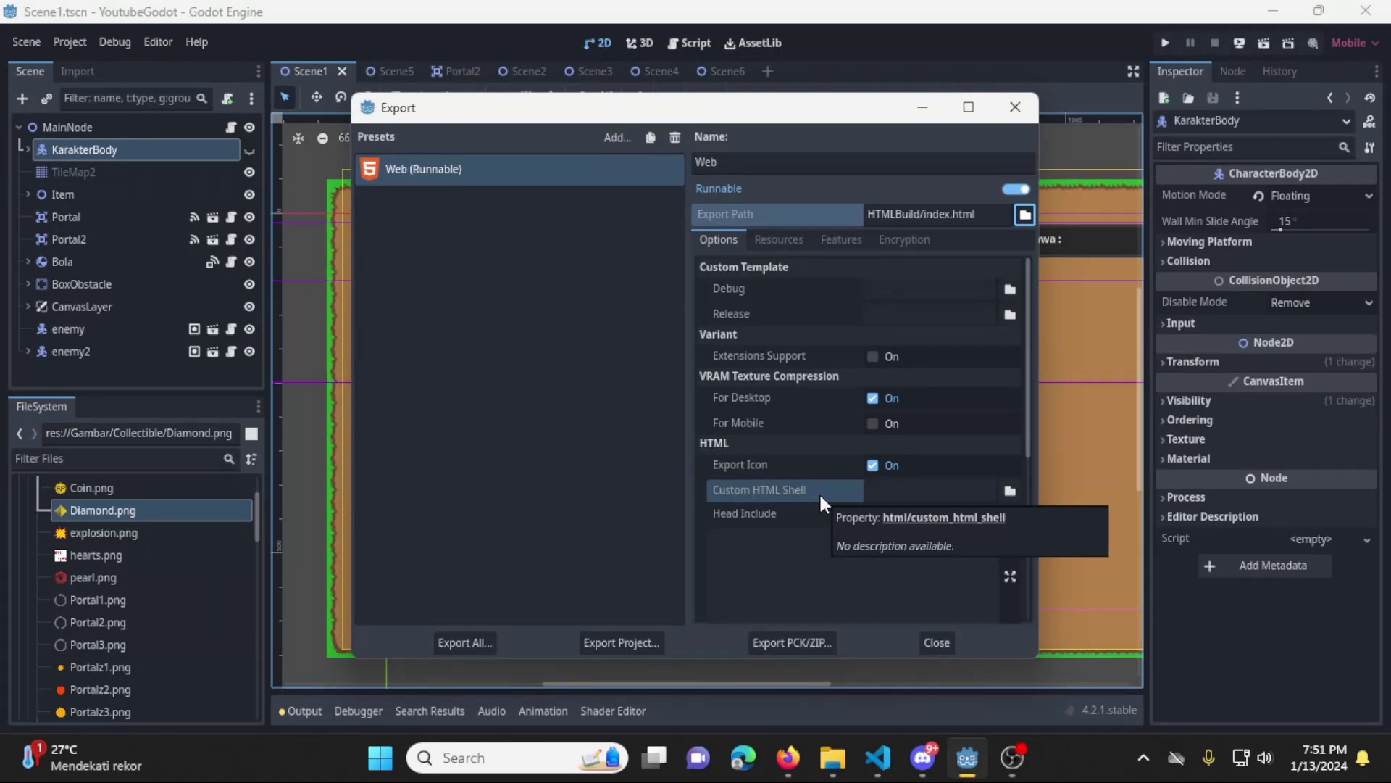
scroll(895, 536, "down", 2)
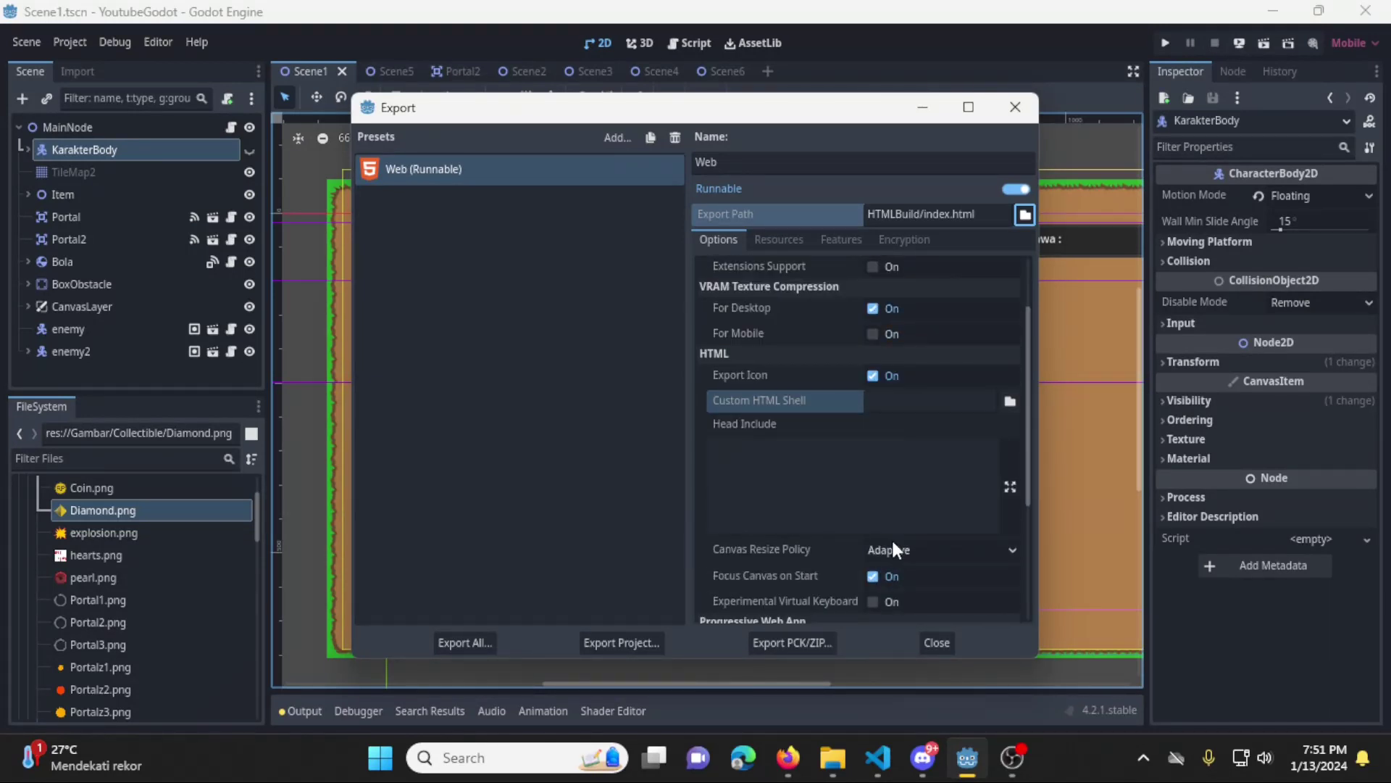
left_click(890, 461)
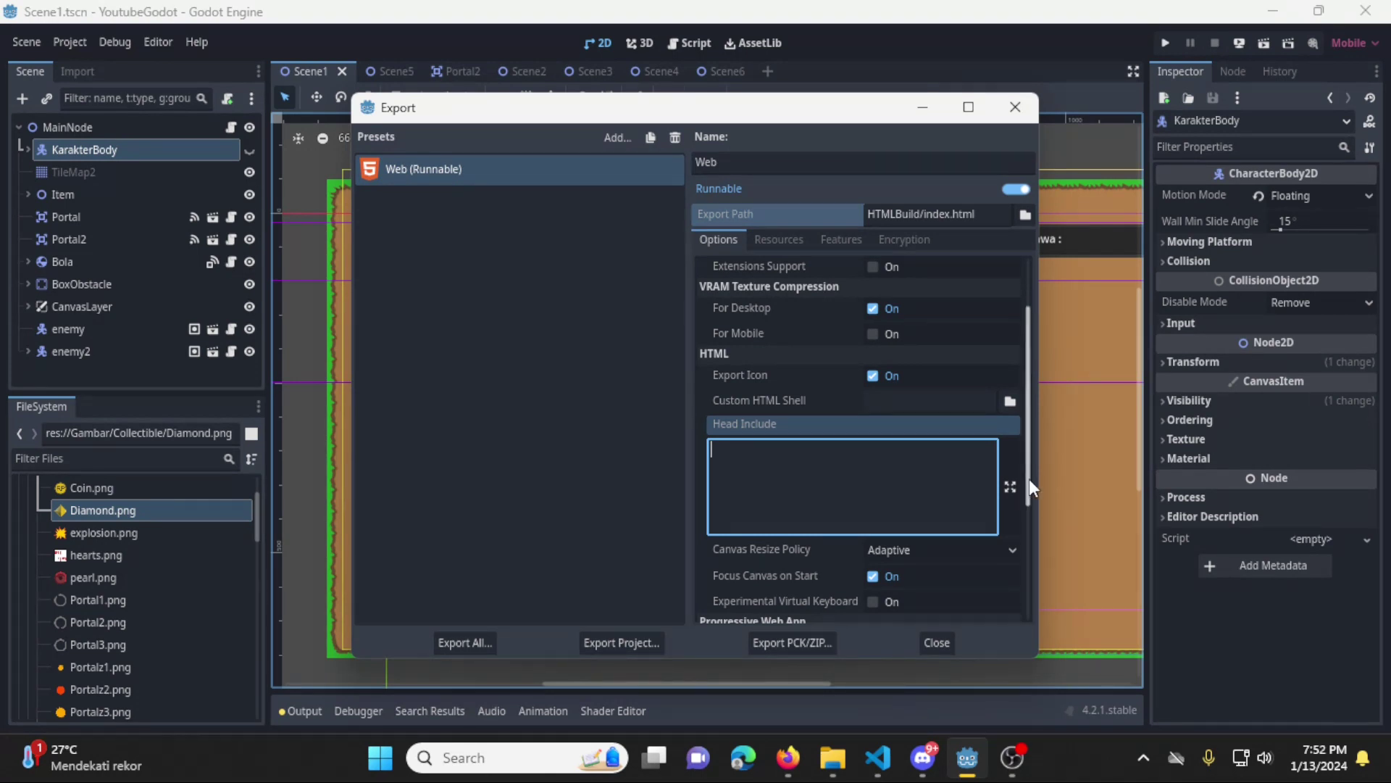
left_click_drag(1029, 478, 1029, 550)
left_click(935, 406)
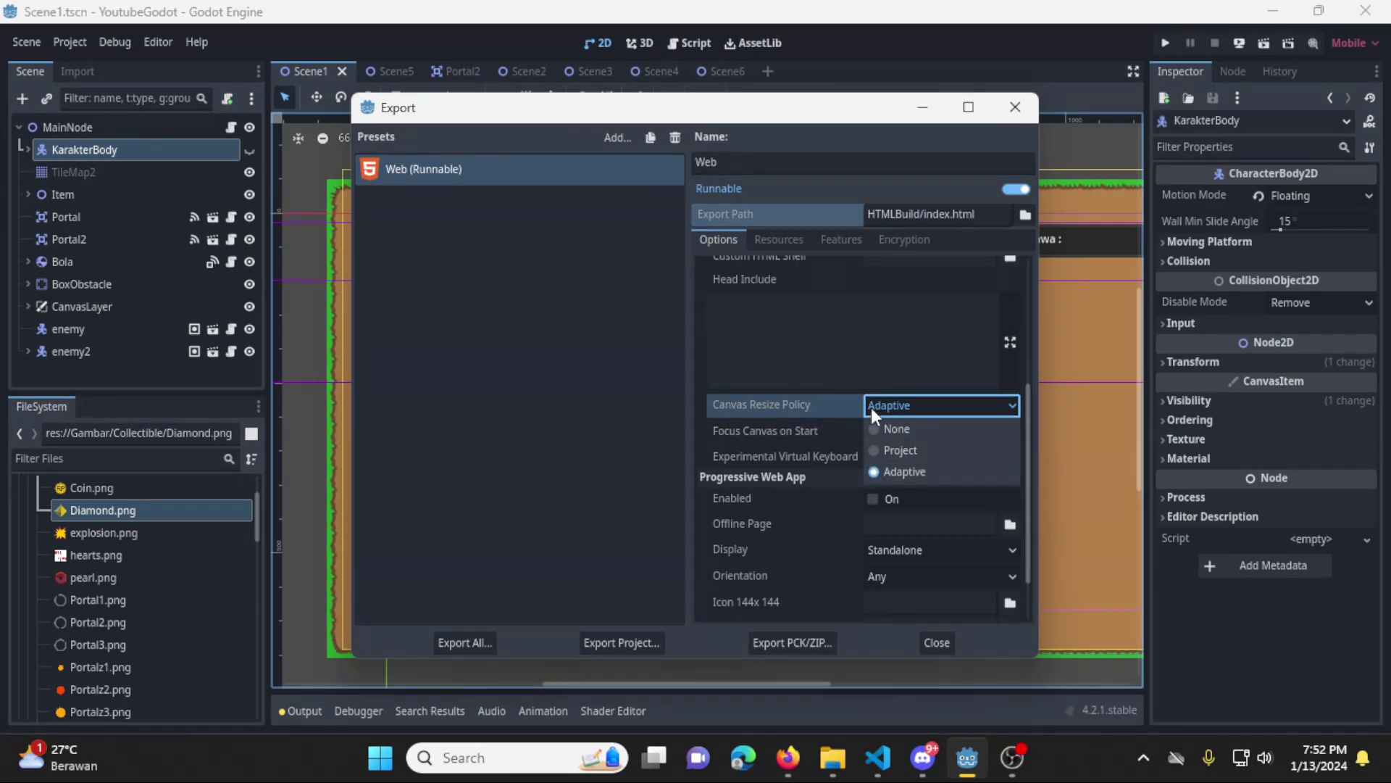
left_click(810, 404)
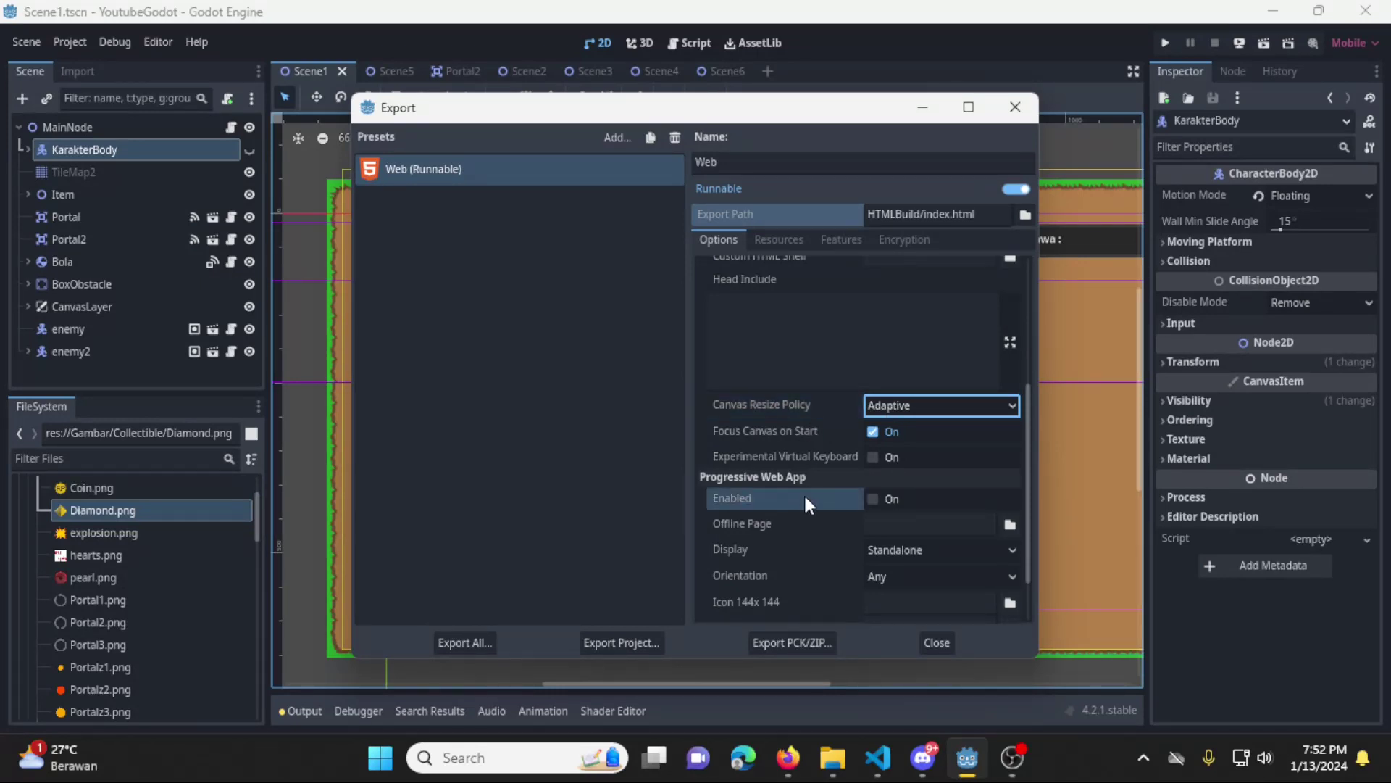
scroll(803, 493, "down", 1)
scroll(819, 478, "up", 2)
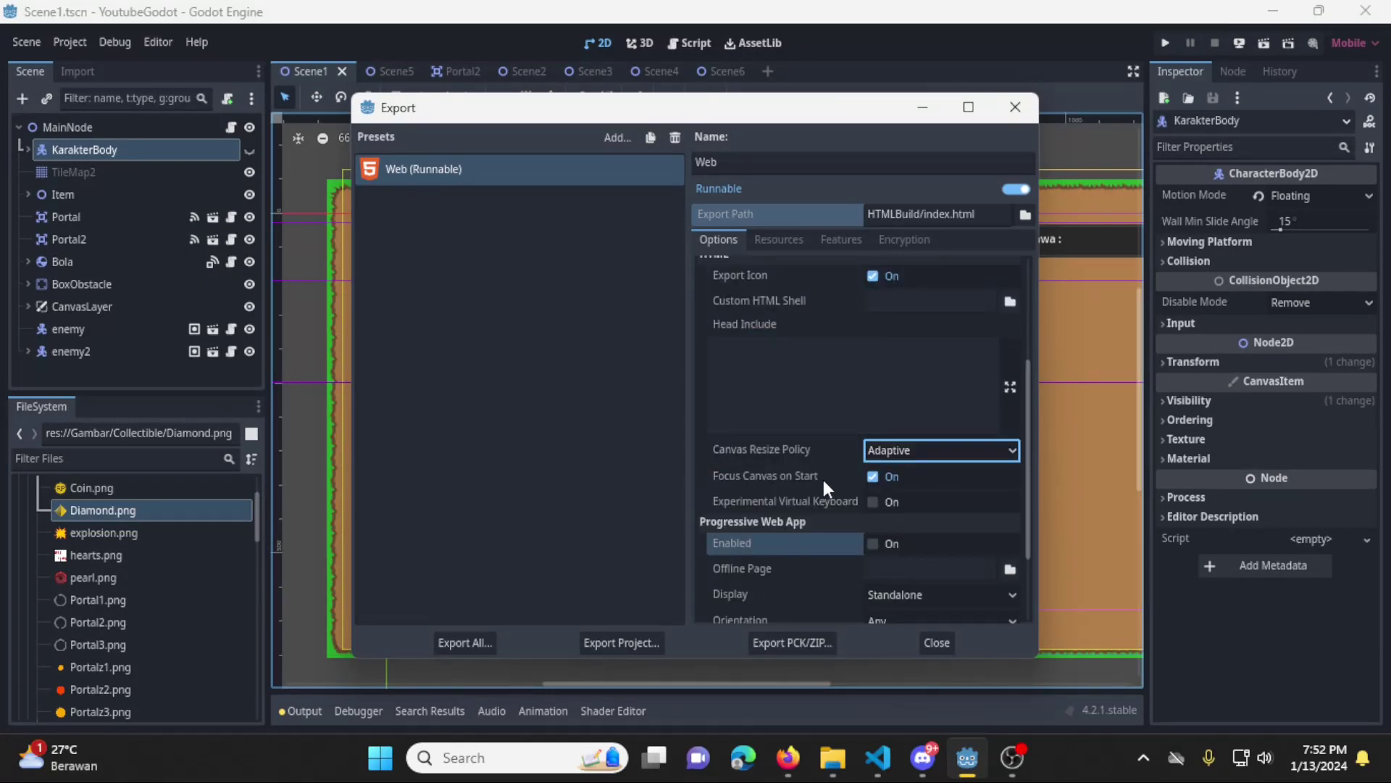
scroll(822, 476, "down", 1)
scroll(822, 476, "down", 1)
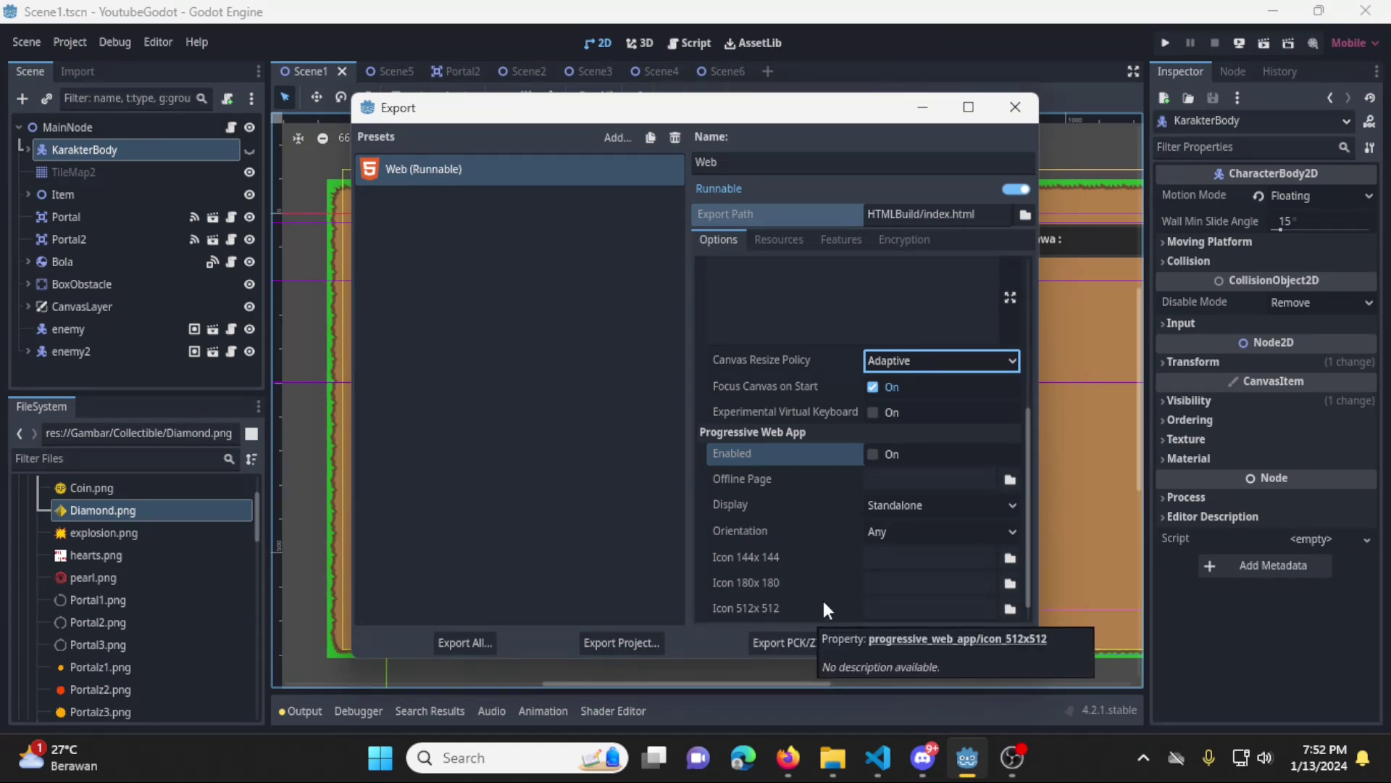
scroll(848, 495, "down", 1)
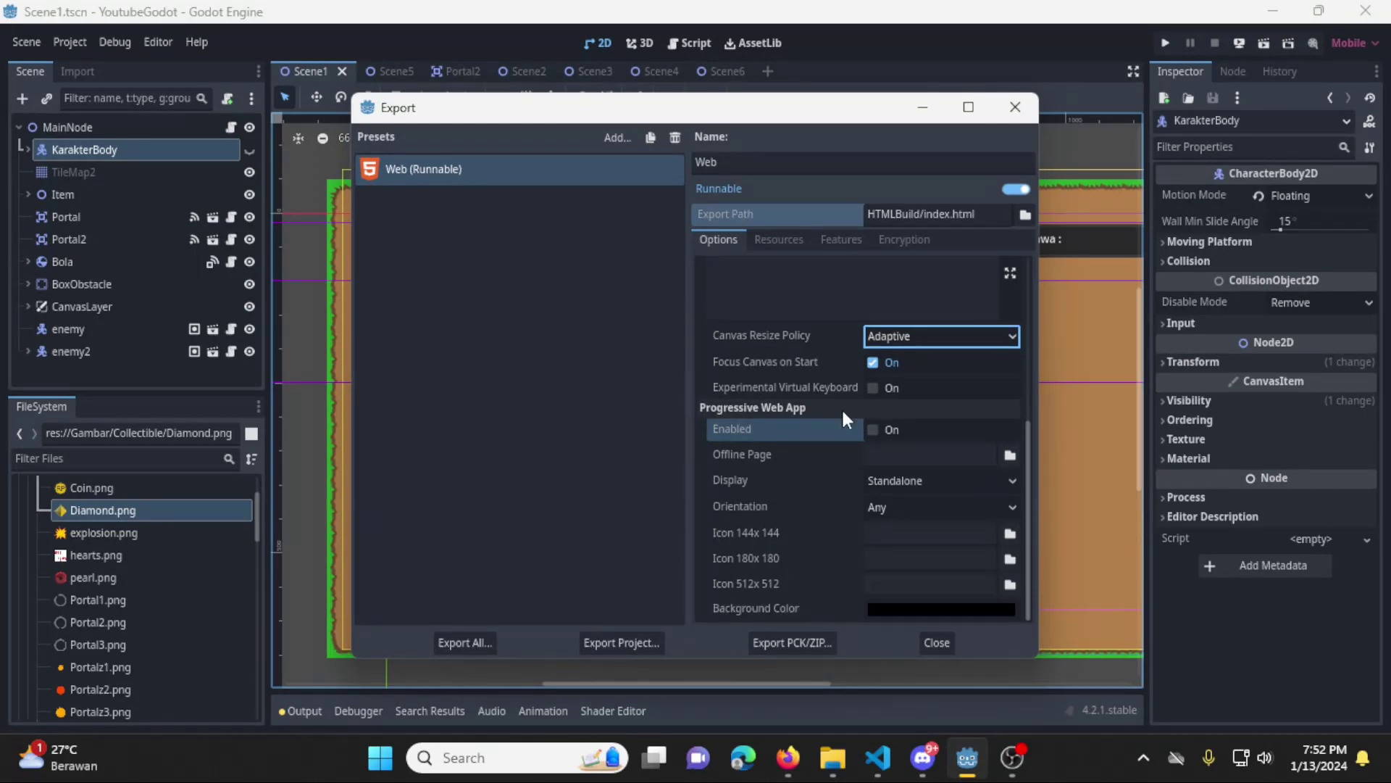
Export the project to HTMLBuild/index.html with Export With Debug unchecked
left_click(627, 642)
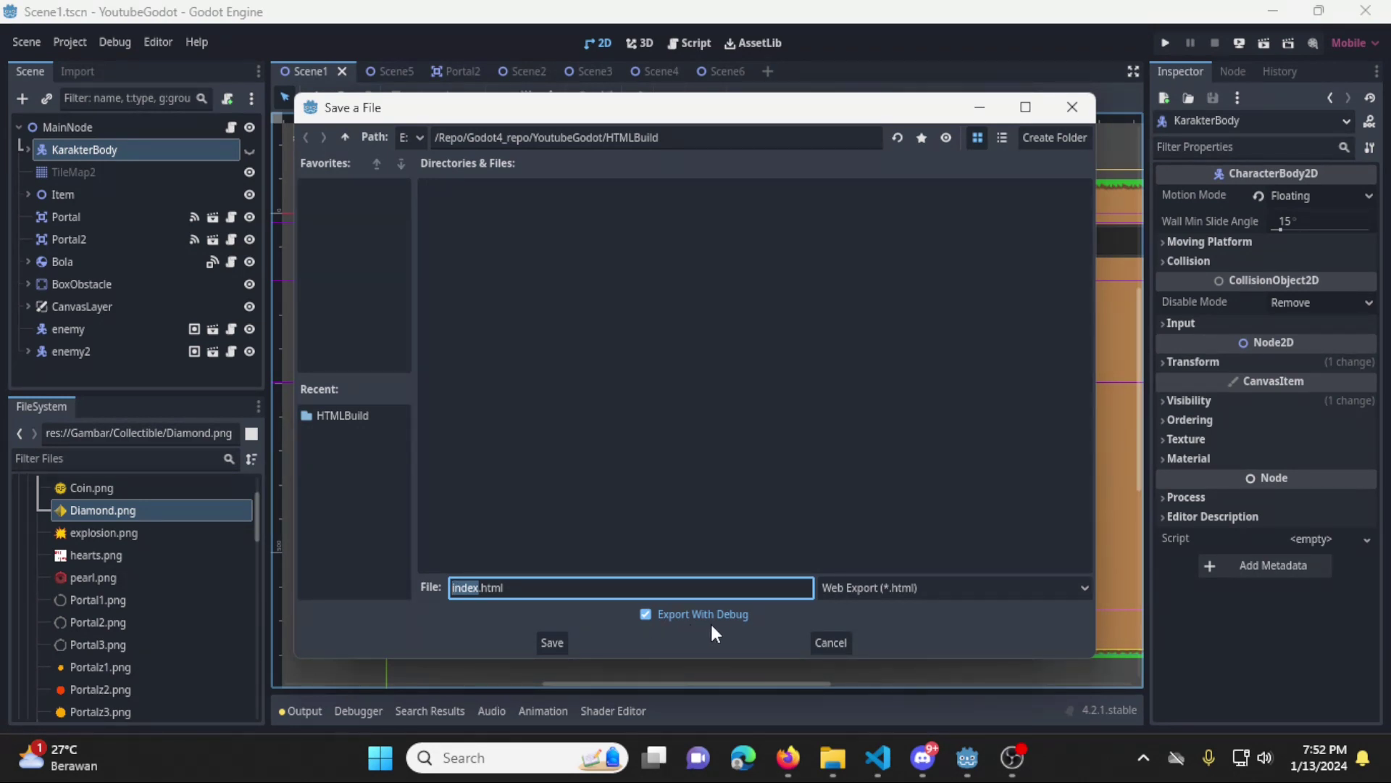
left_click(661, 620)
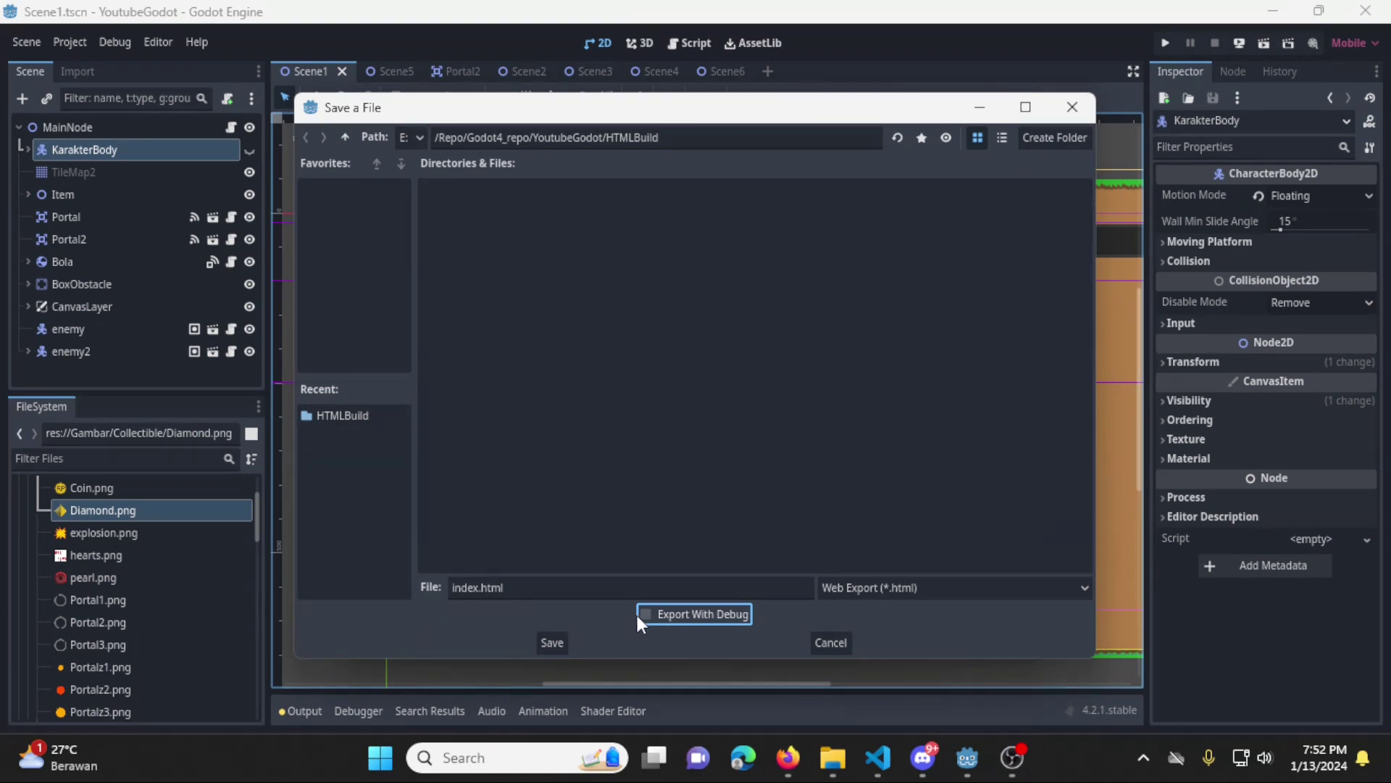
left_click(637, 613)
left_click(644, 614)
left_click(643, 614)
left_click(650, 615)
left_click(552, 645)
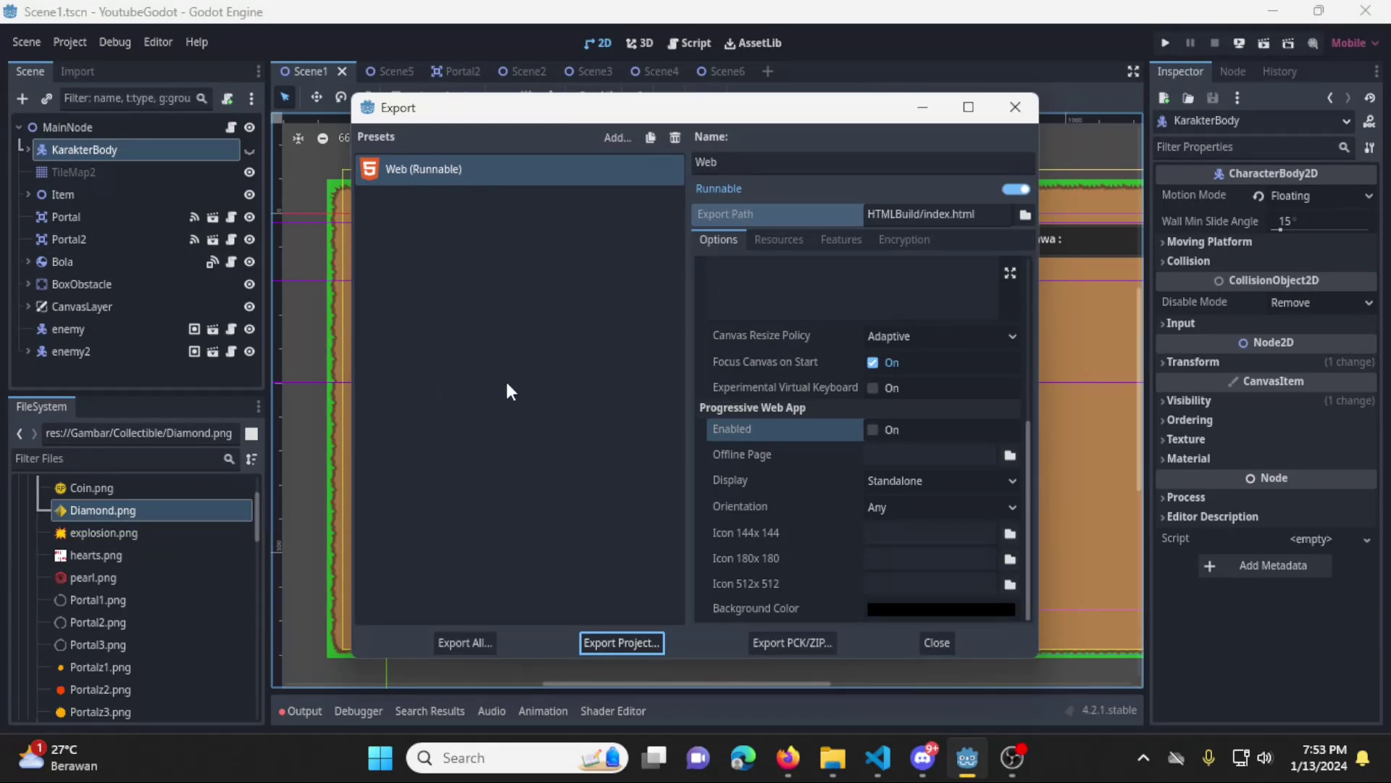
Close the Export dialog and show the res:// project folder in File Explorer
left_click(1021, 108)
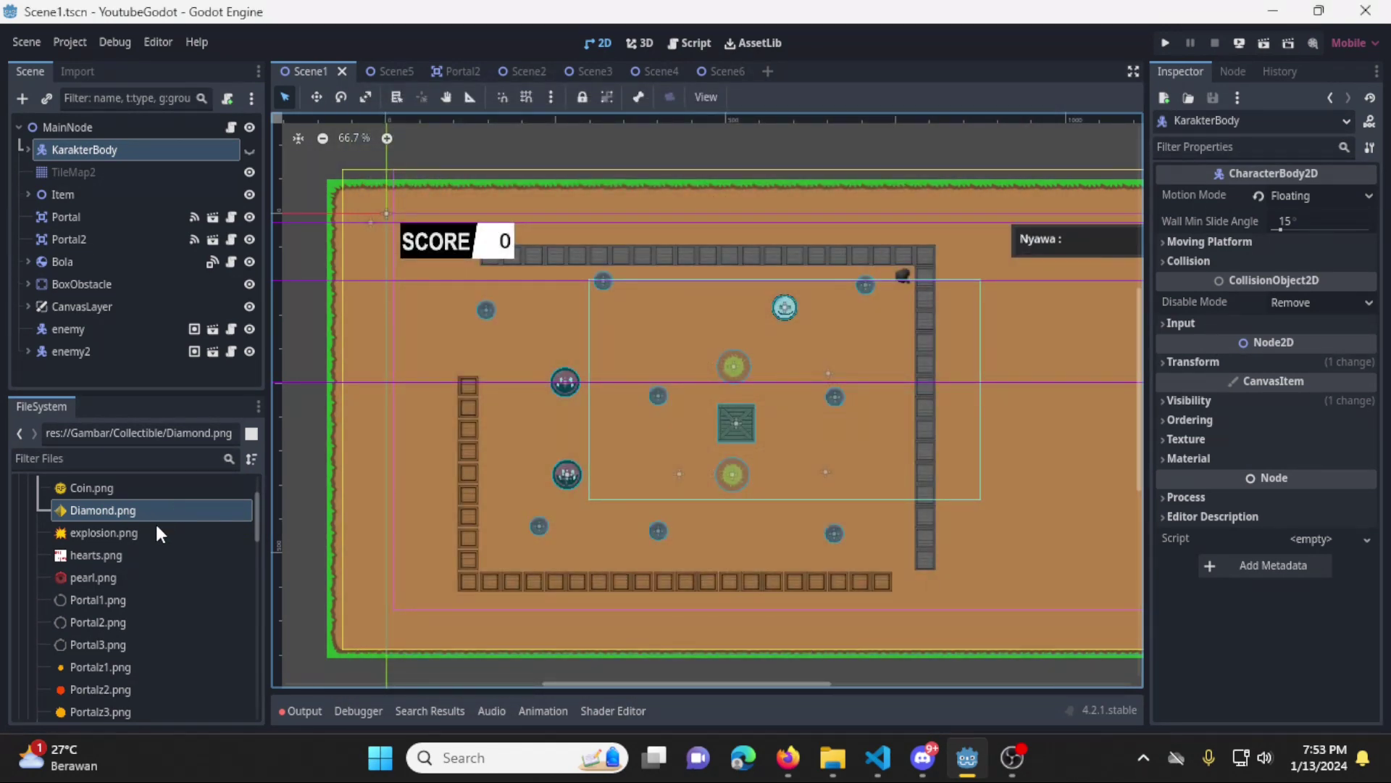
scroll(155, 523, "up", 3)
left_click(123, 502)
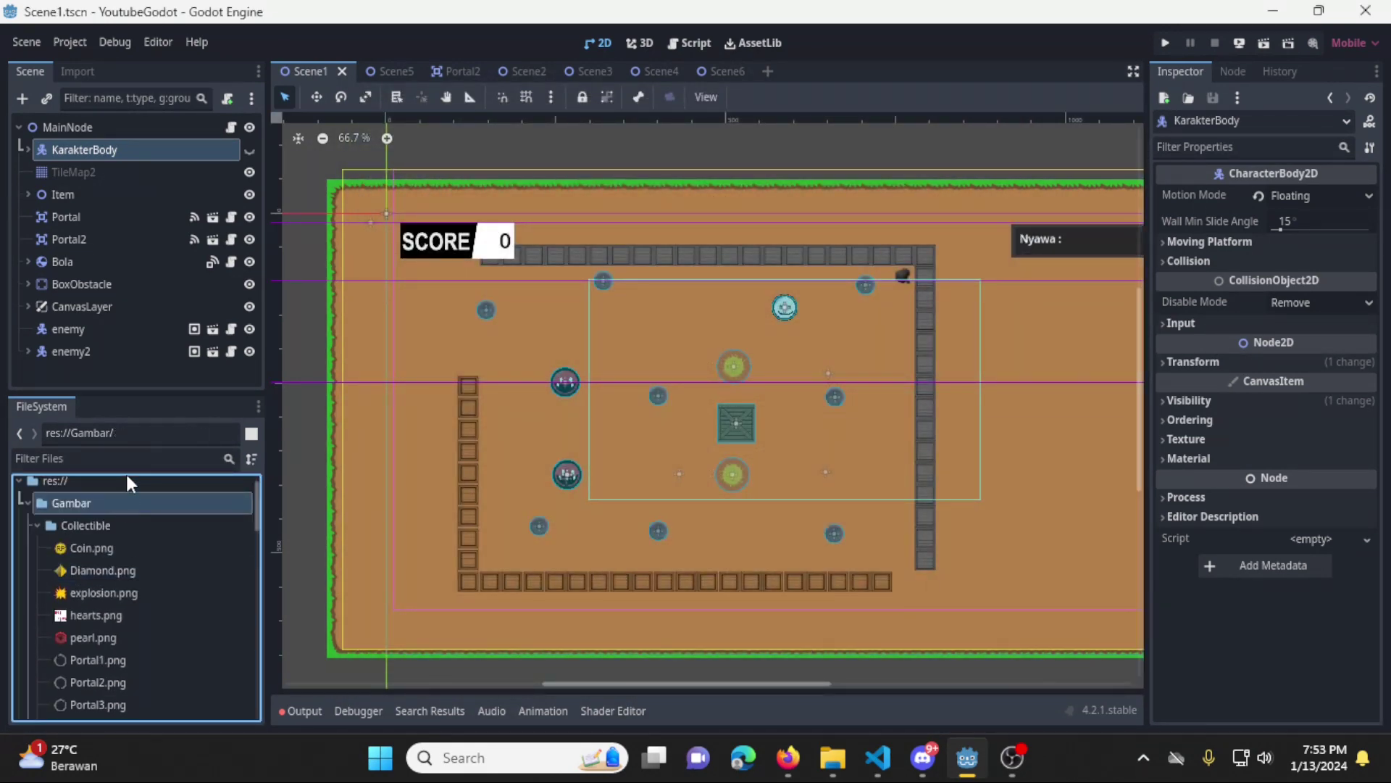
left_click(126, 480)
right_click(126, 479)
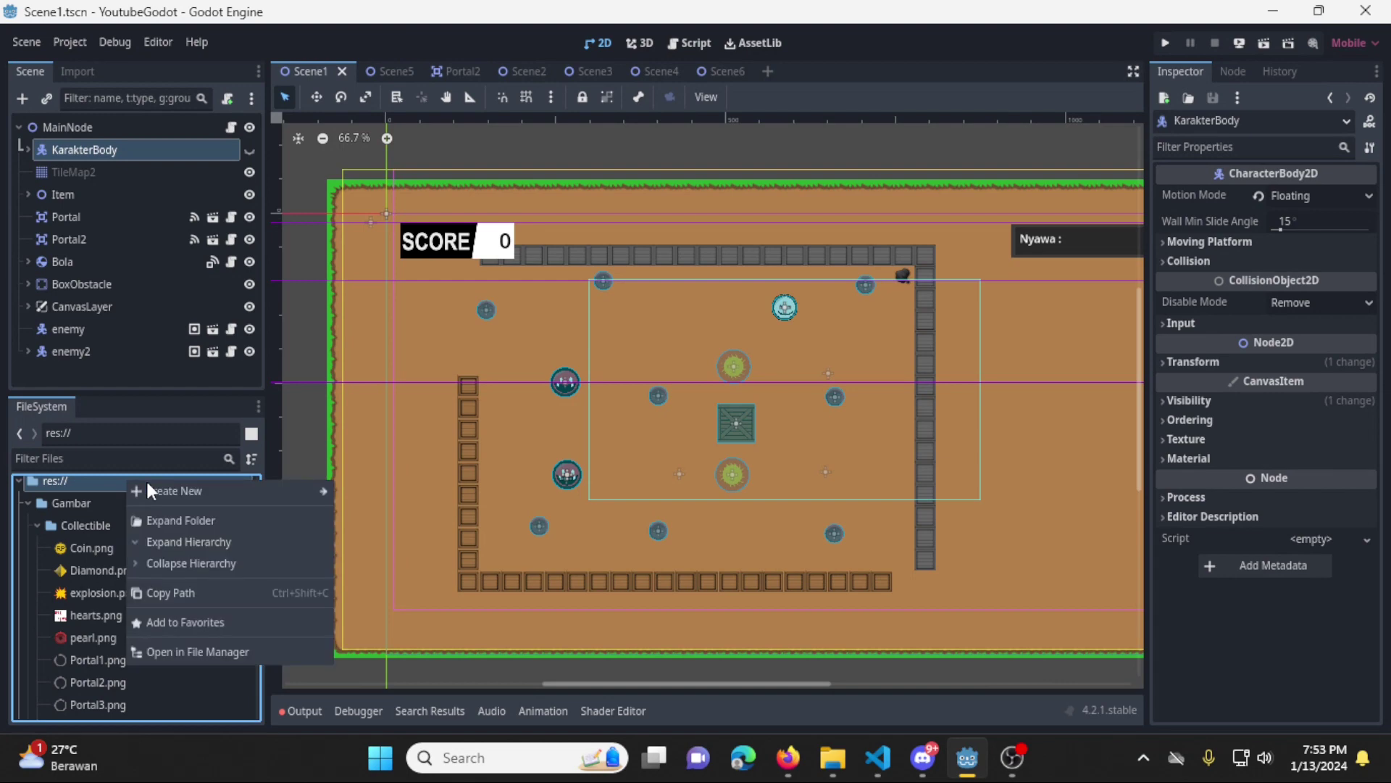
left_click(258, 650)
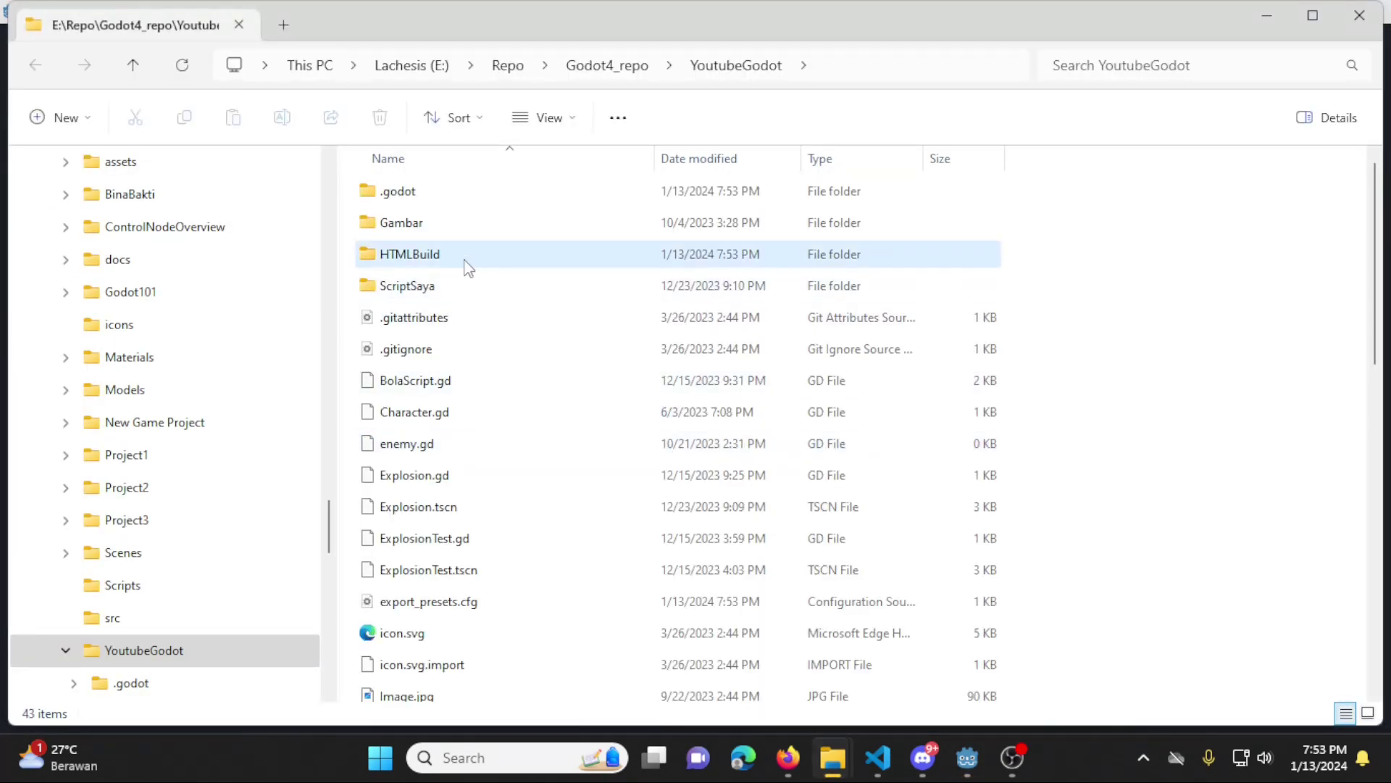
Enter HTMLBuild and look over the exported index.png, index.js, index.icon.png and index.html files
left_click(464, 257)
double_click(519, 262)
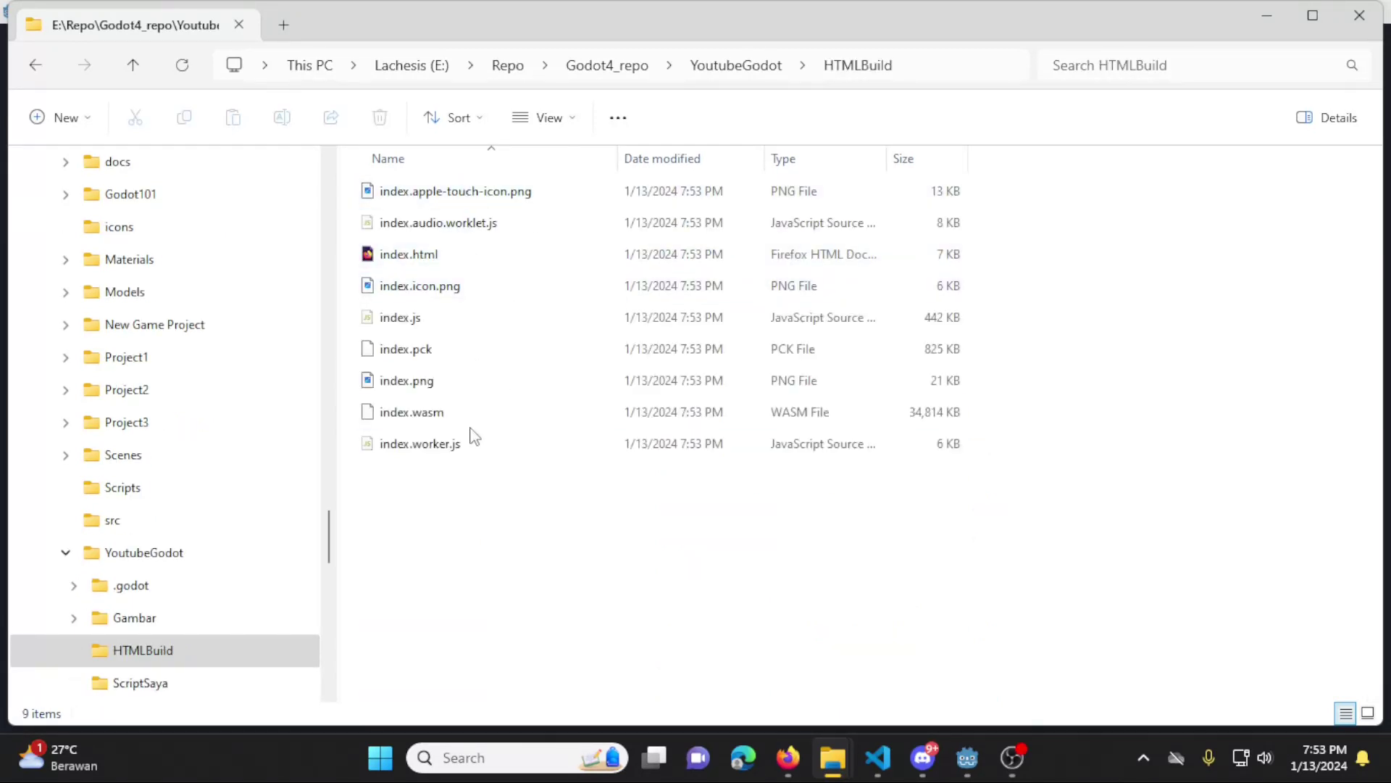
left_click(460, 381)
left_click(459, 321)
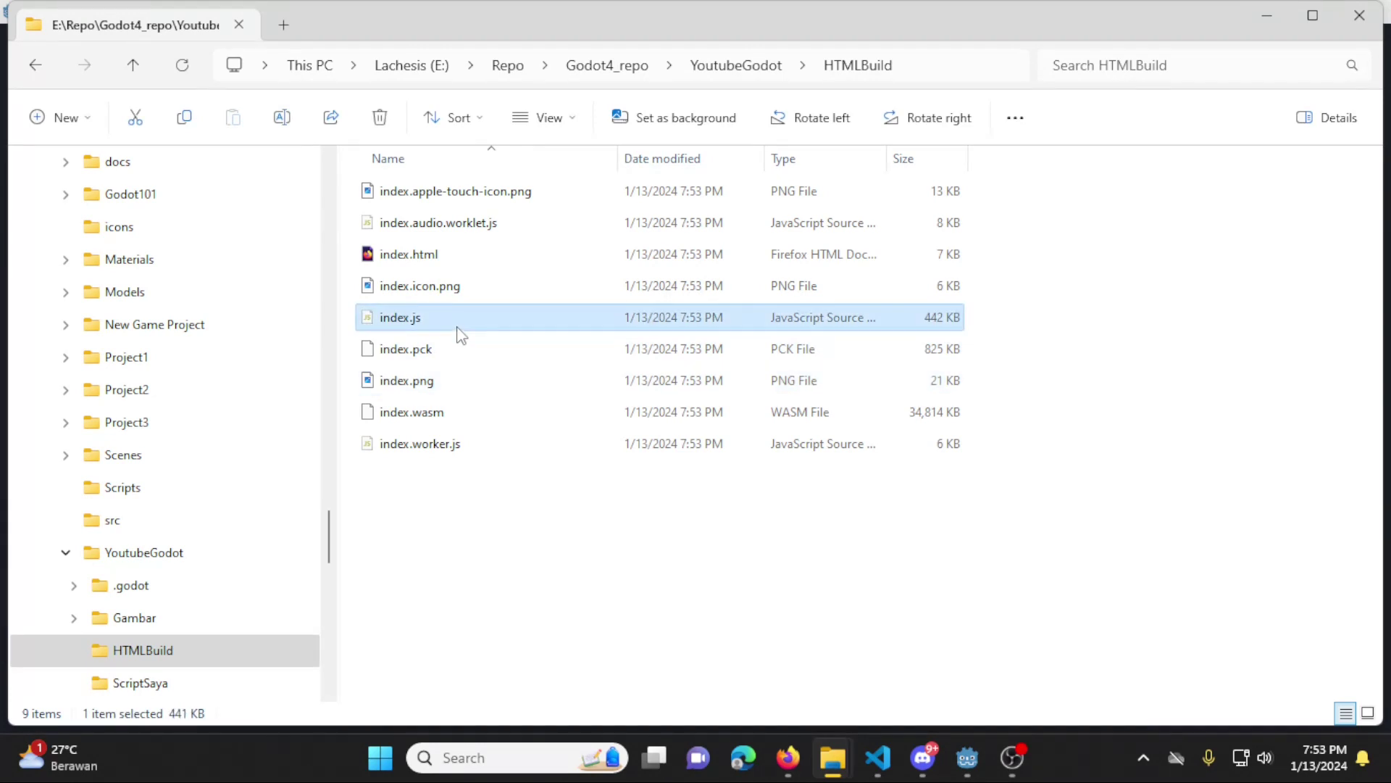
left_click(481, 282)
left_click(490, 255)
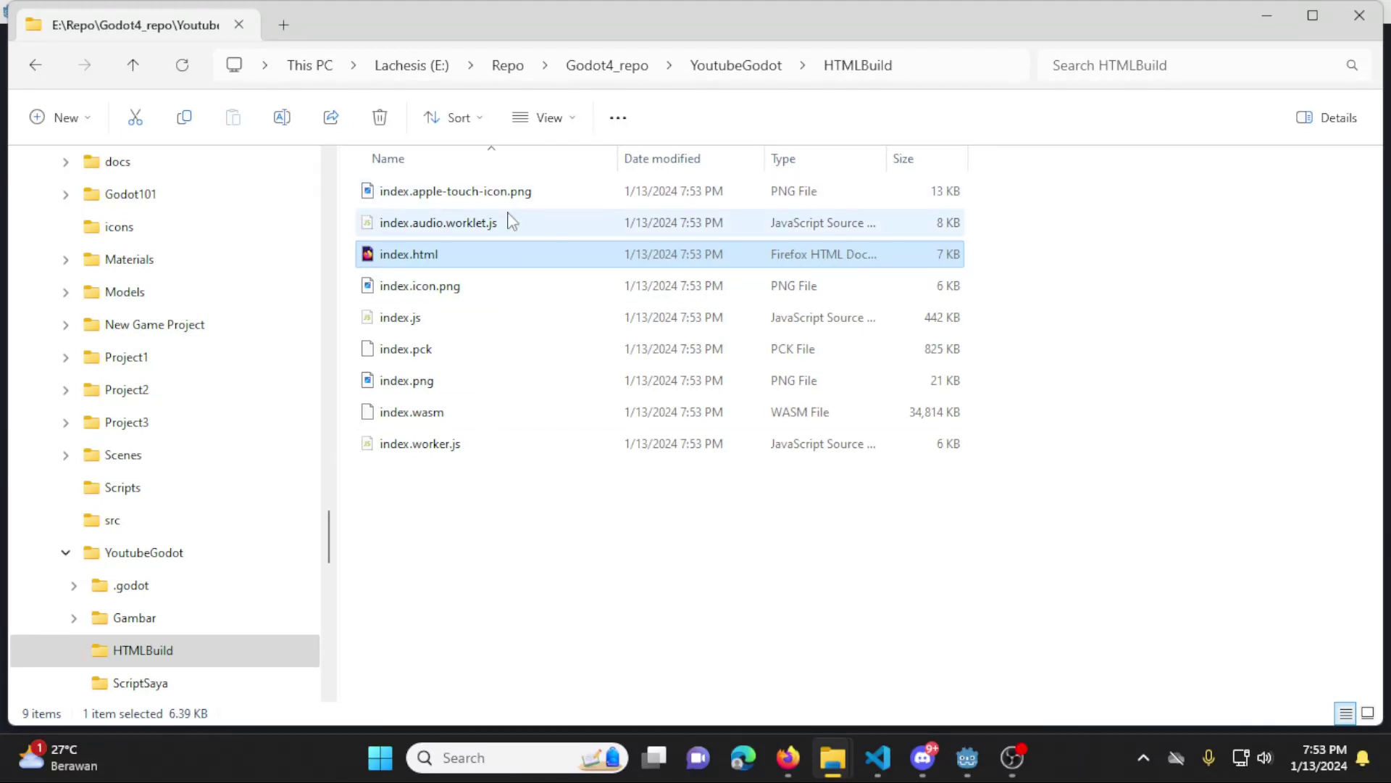
Launch the HTMLBuild folder in Visual Studio Code via Show more options > Open with Code
left_click(226, 650)
right_click(302, 623)
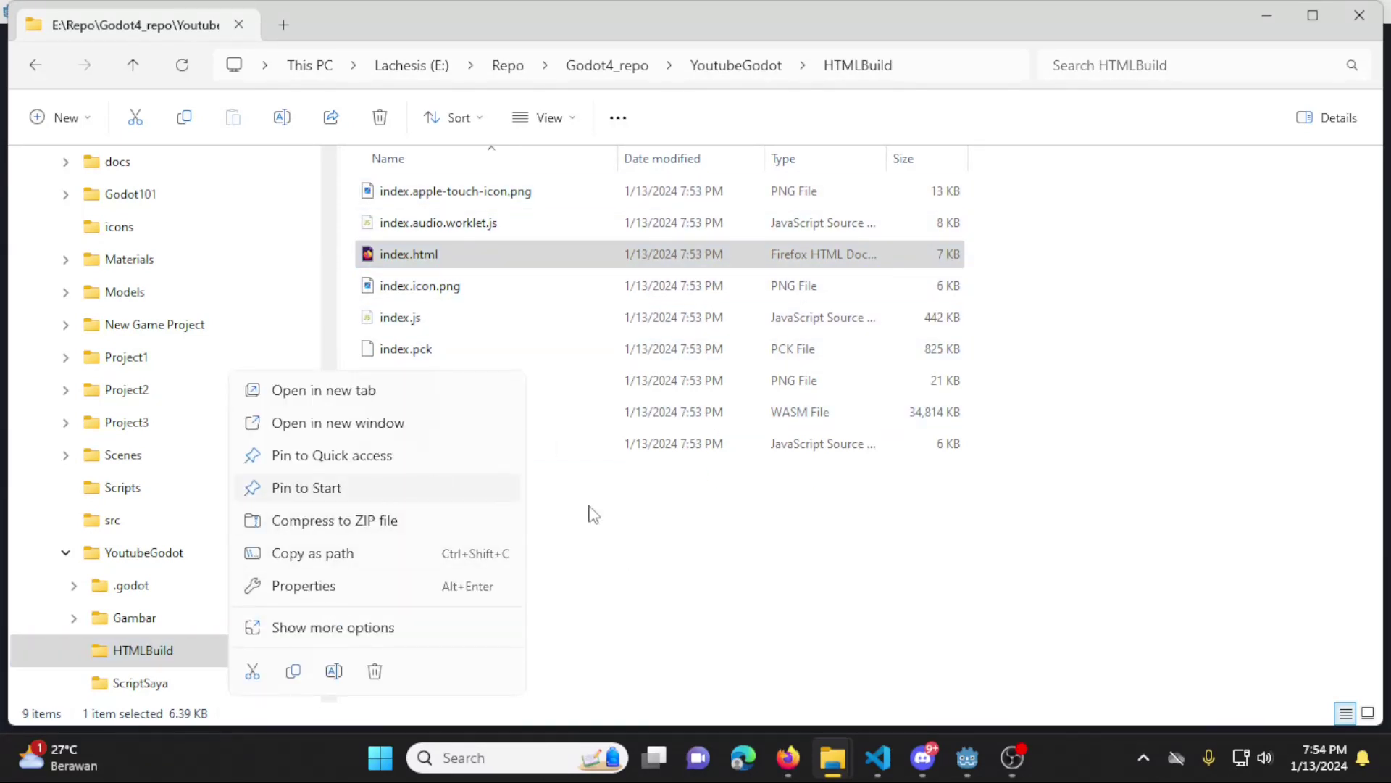
left_click(442, 642)
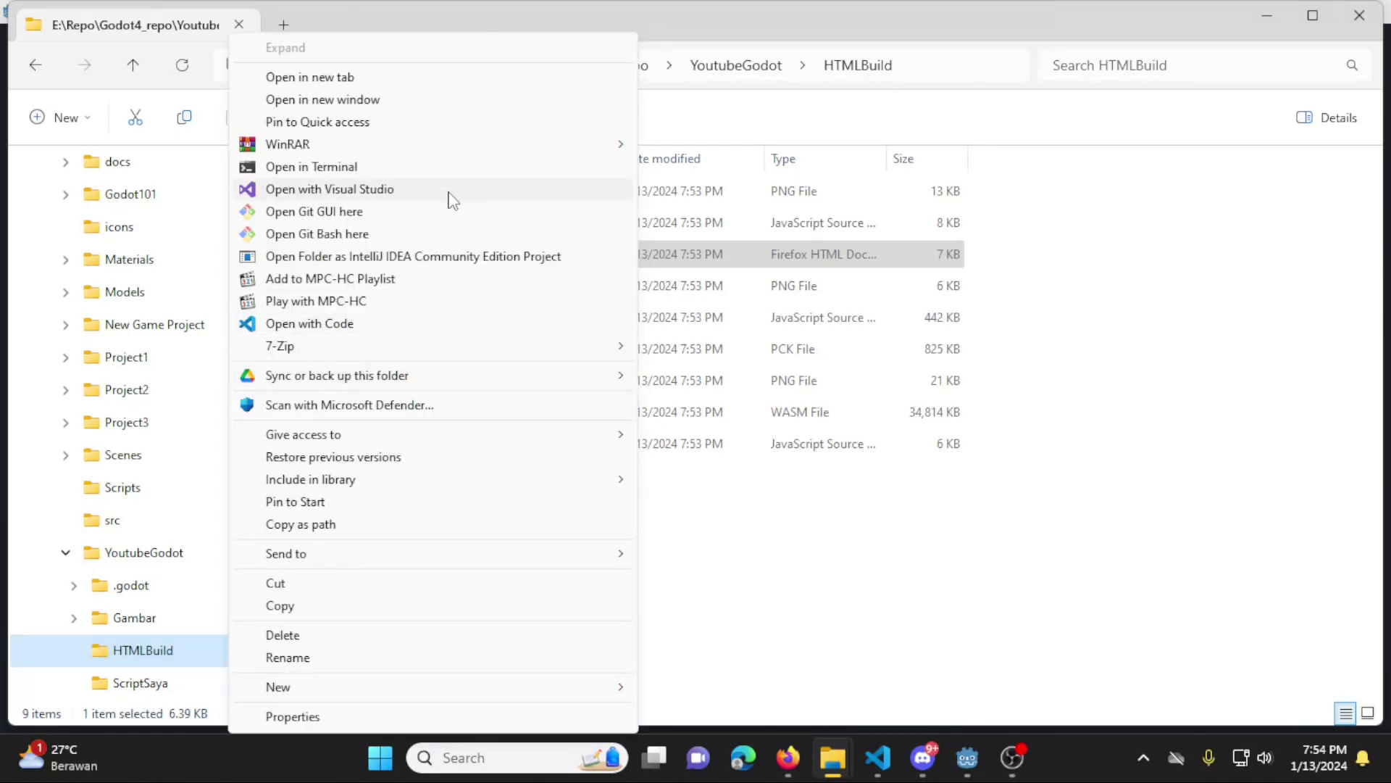
left_click(511, 326)
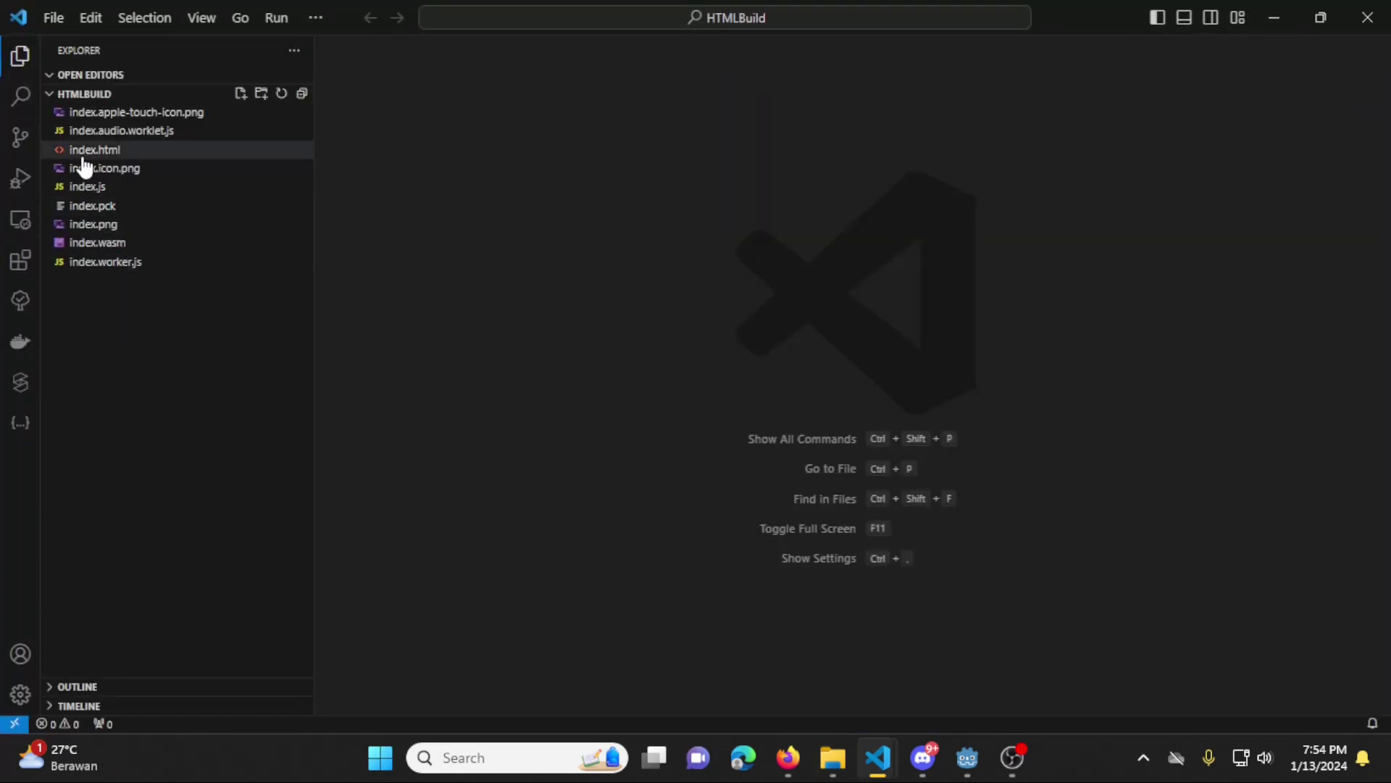
Inspect index.html, index.js, index.icon.png, index.png, index.wasm and index.pck in the Explorer
left_click(83, 154)
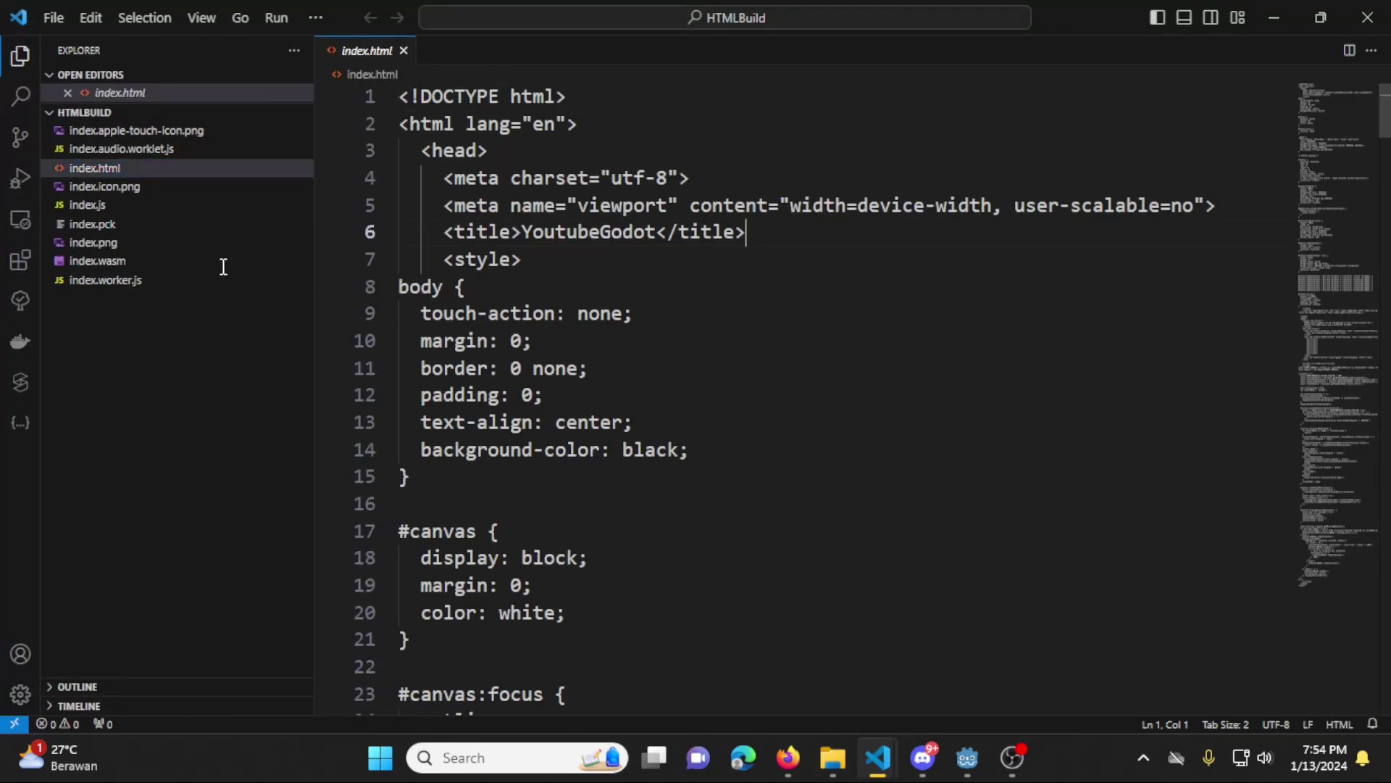
left_click(90, 205)
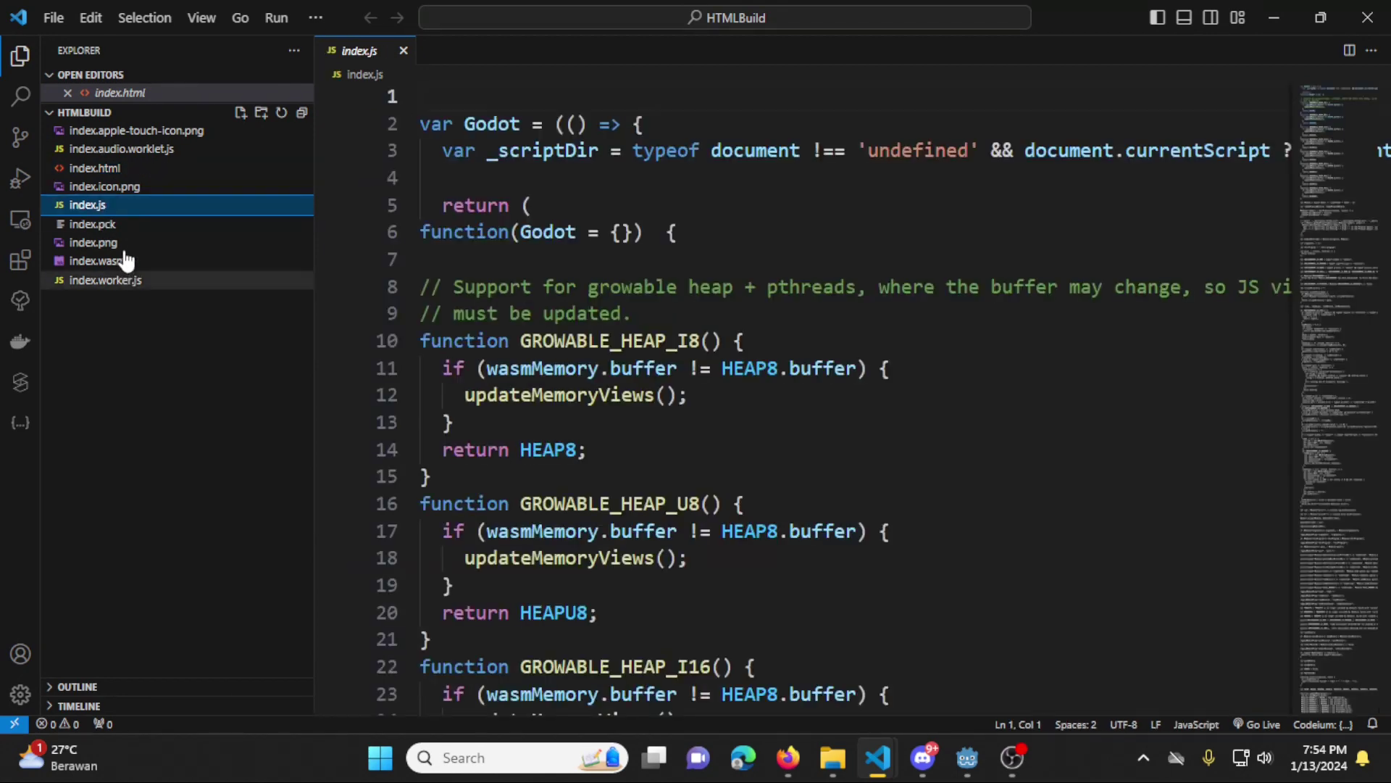
left_click(676, 234)
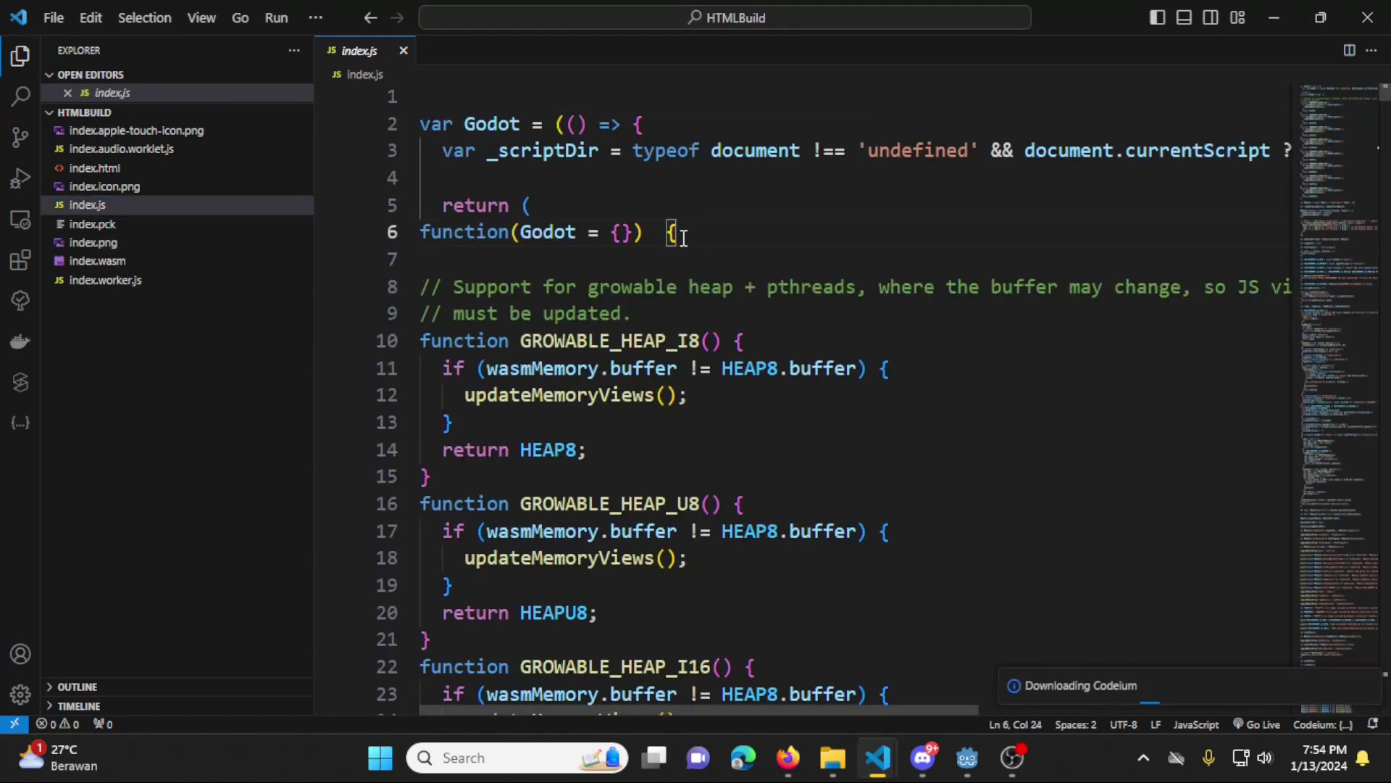
left_click(109, 189)
left_click(116, 242)
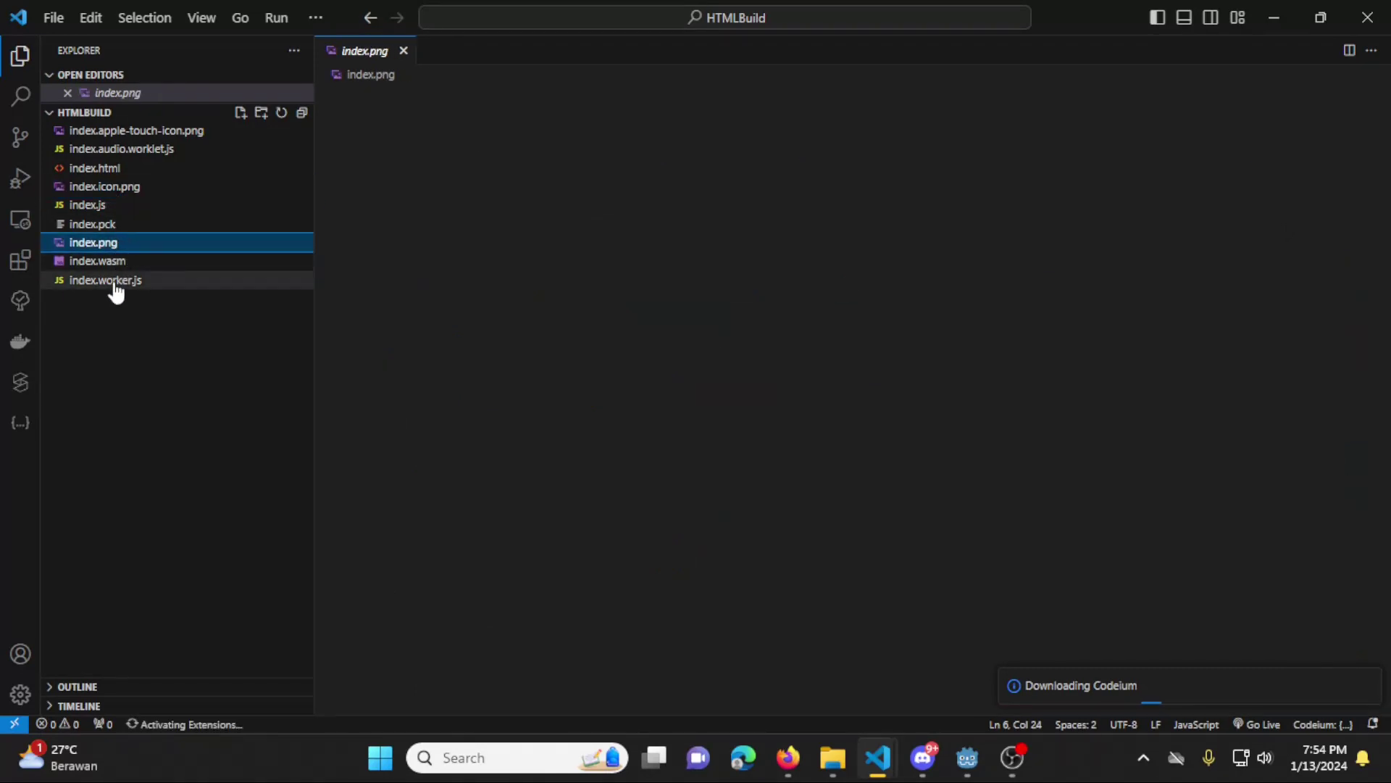
left_click(120, 260)
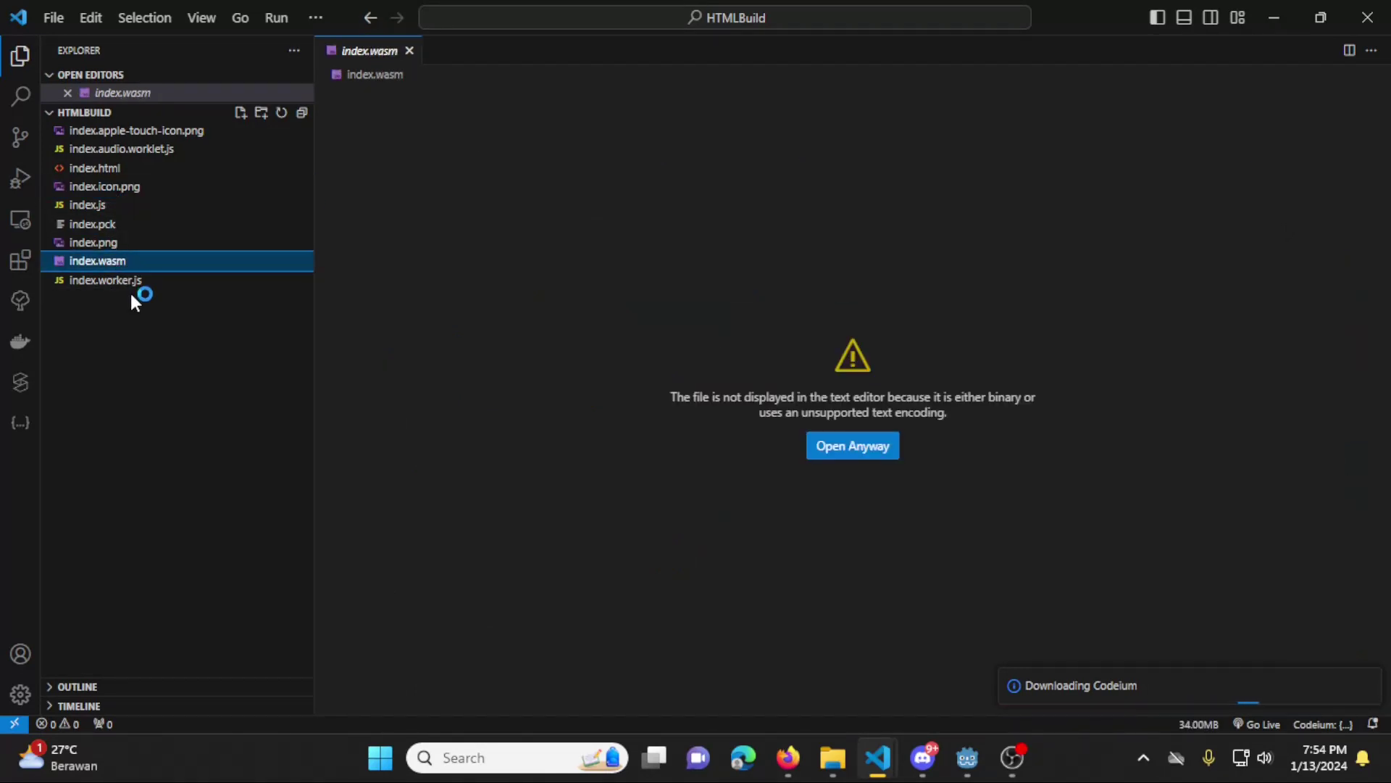
left_click(155, 225)
left_click(155, 206)
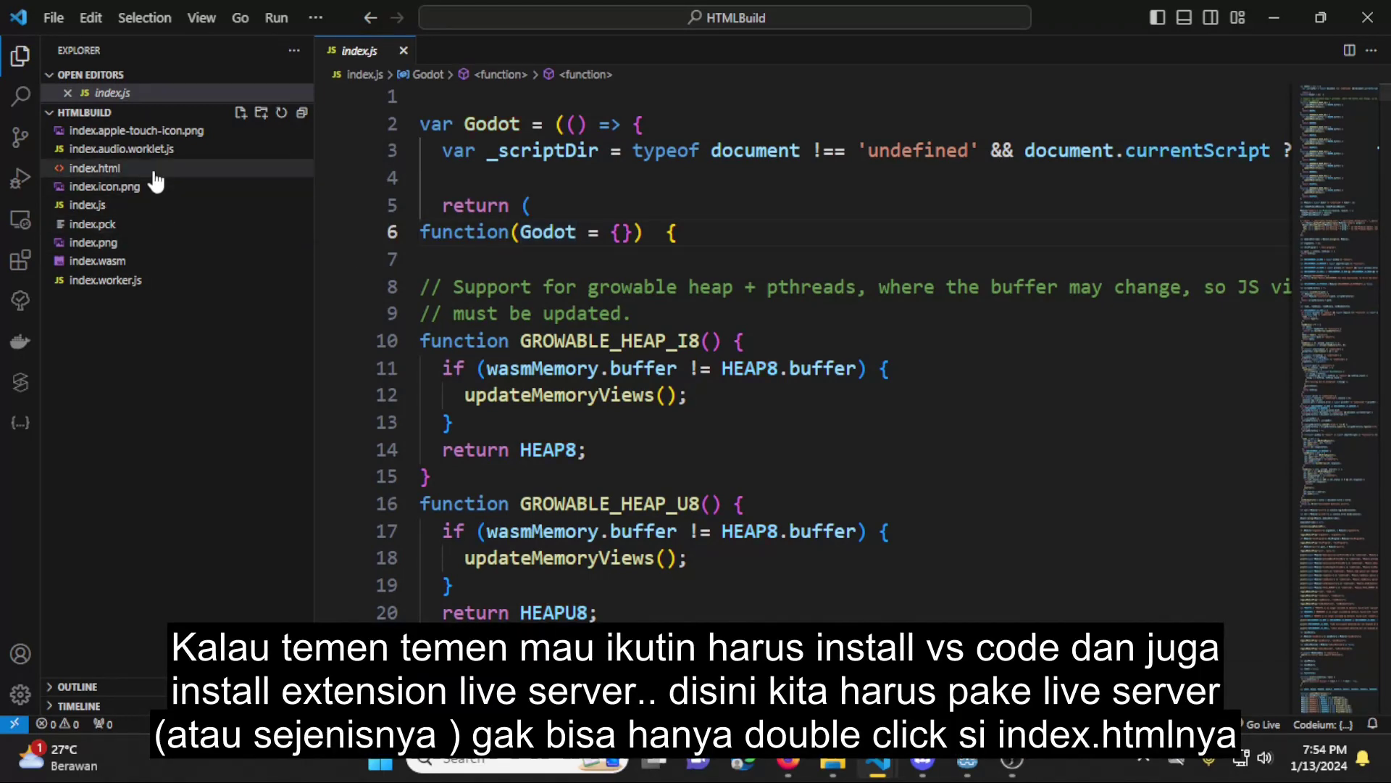
Serve index.html with Live Server at 127.0.0.1:5500
left_click(156, 171)
right_click(155, 172)
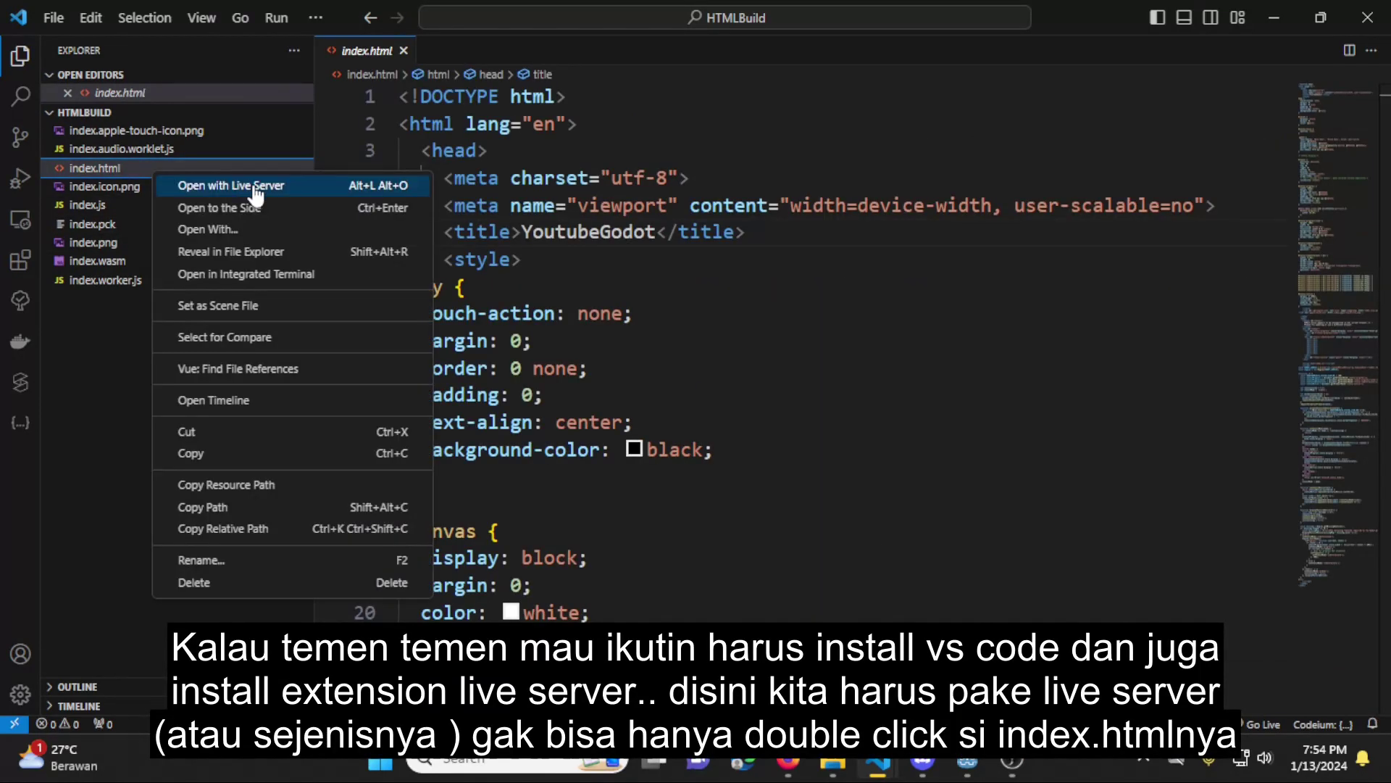
left_click(346, 187)
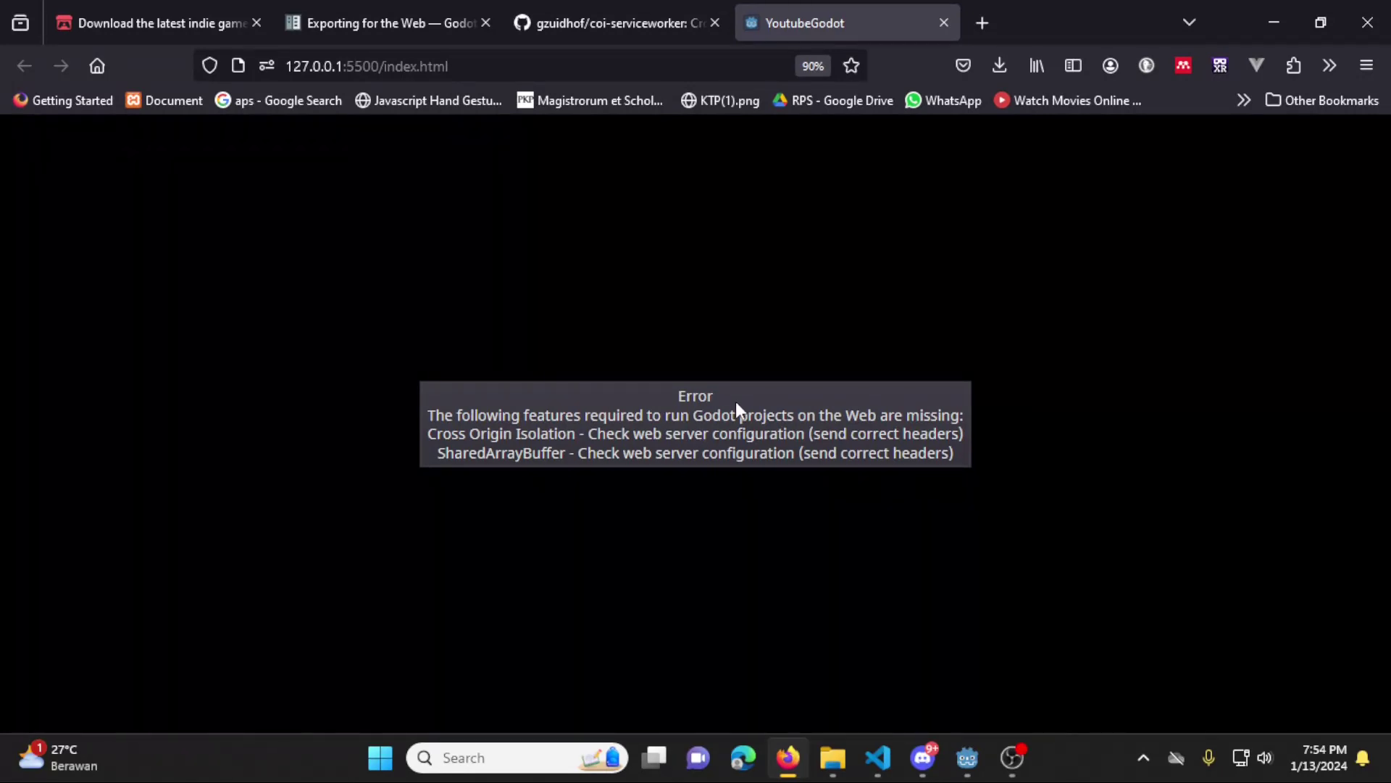
Read the Cross Origin Isolation and SharedArrayBuffer error, then go to the Exporting for the Web docs
left_click_drag(441, 448, 621, 432)
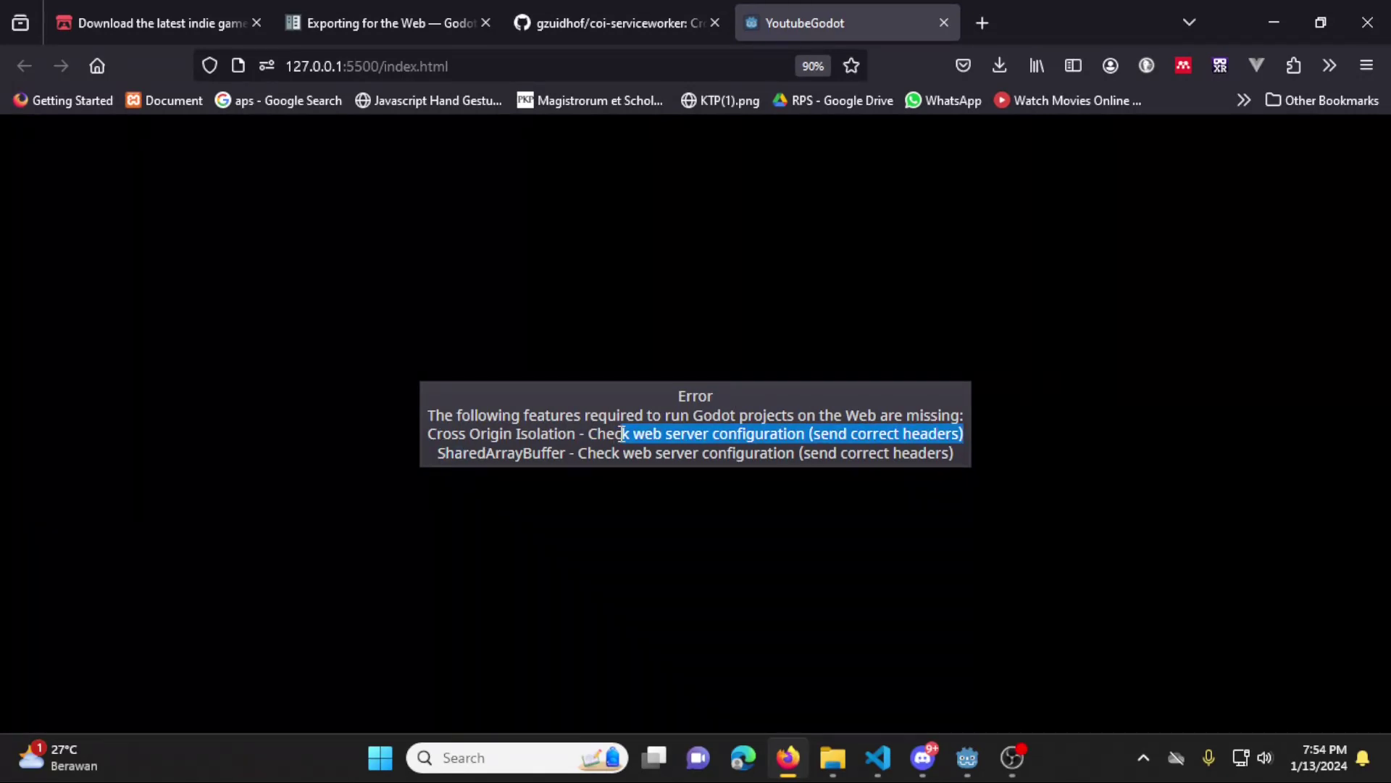
left_click(553, 480)
left_click_drag(506, 435, 835, 440)
left_click(862, 455)
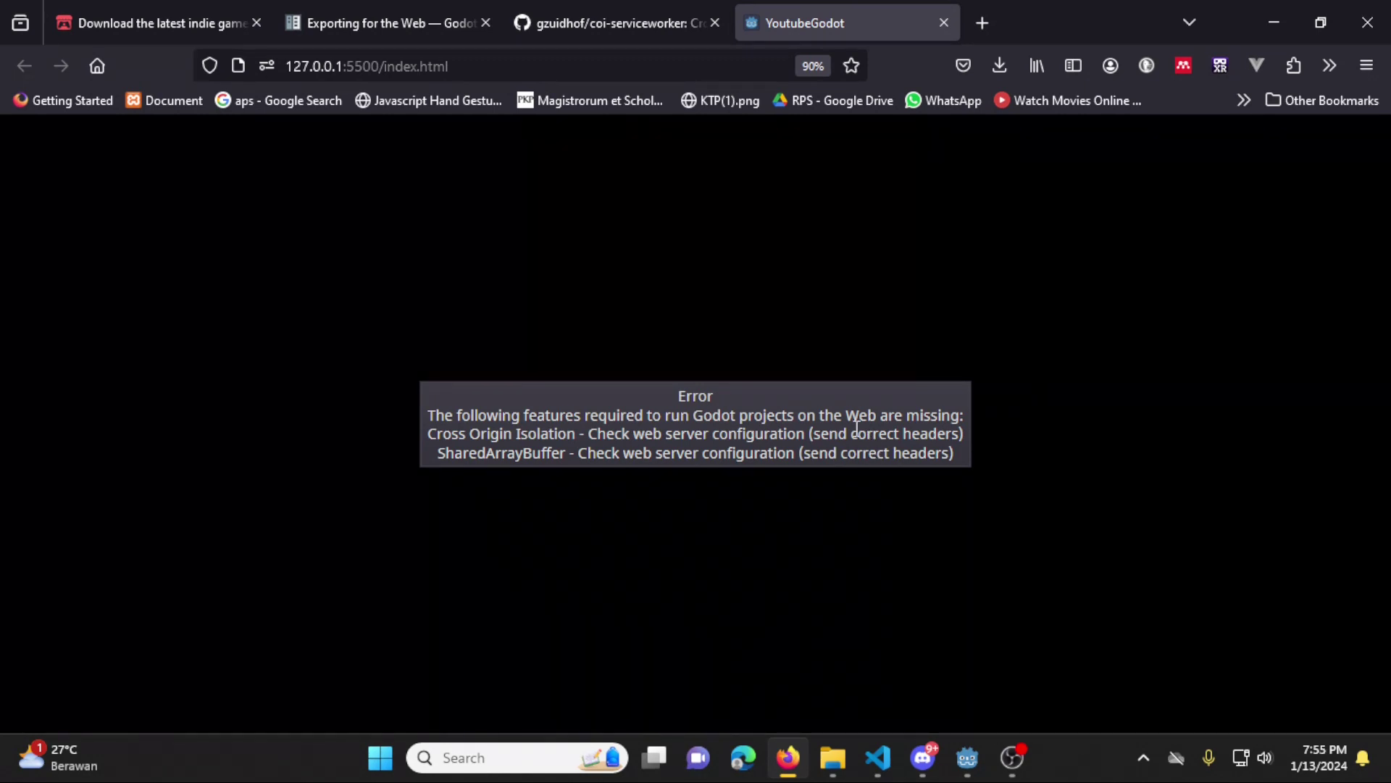
left_click(380, 23)
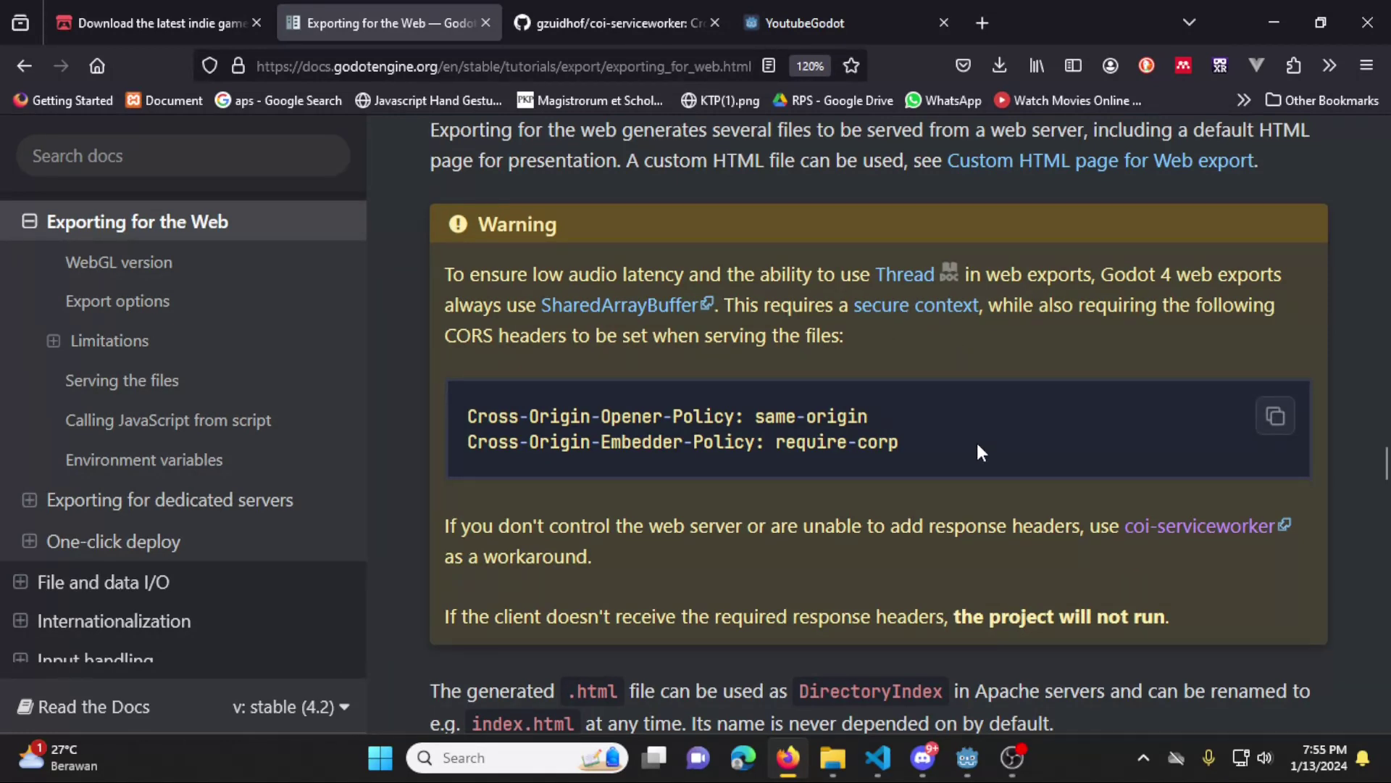
Highlight the Cross-Origin-Opener-Policy and Cross-Origin-Embedder-Policy header lines, then go to the coi-serviceworker repo
mouse_move(978, 445)
left_mouse_down()
mouse_move(440, 410)
mouse_move(870, 416)
mouse_move(445, 416)
left_mouse_up()
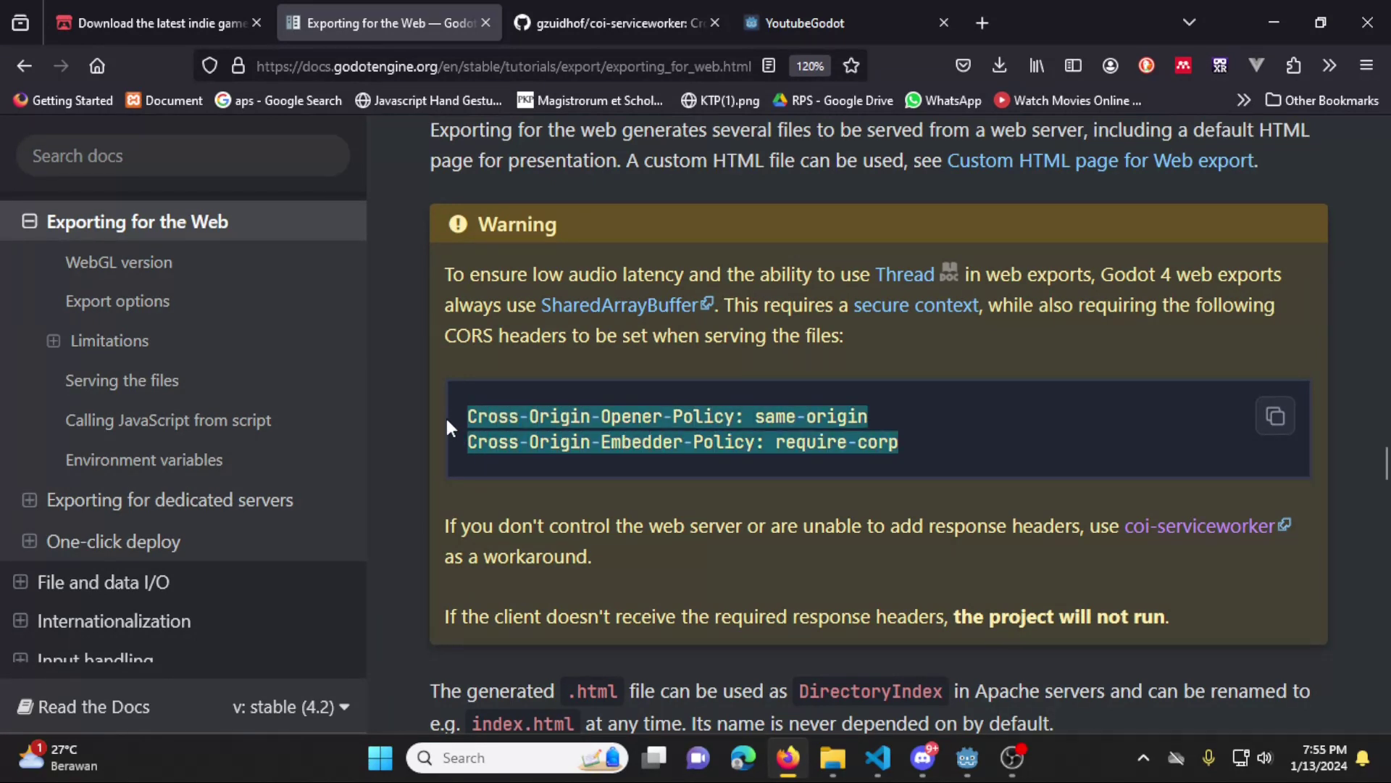
left_click(826, 373)
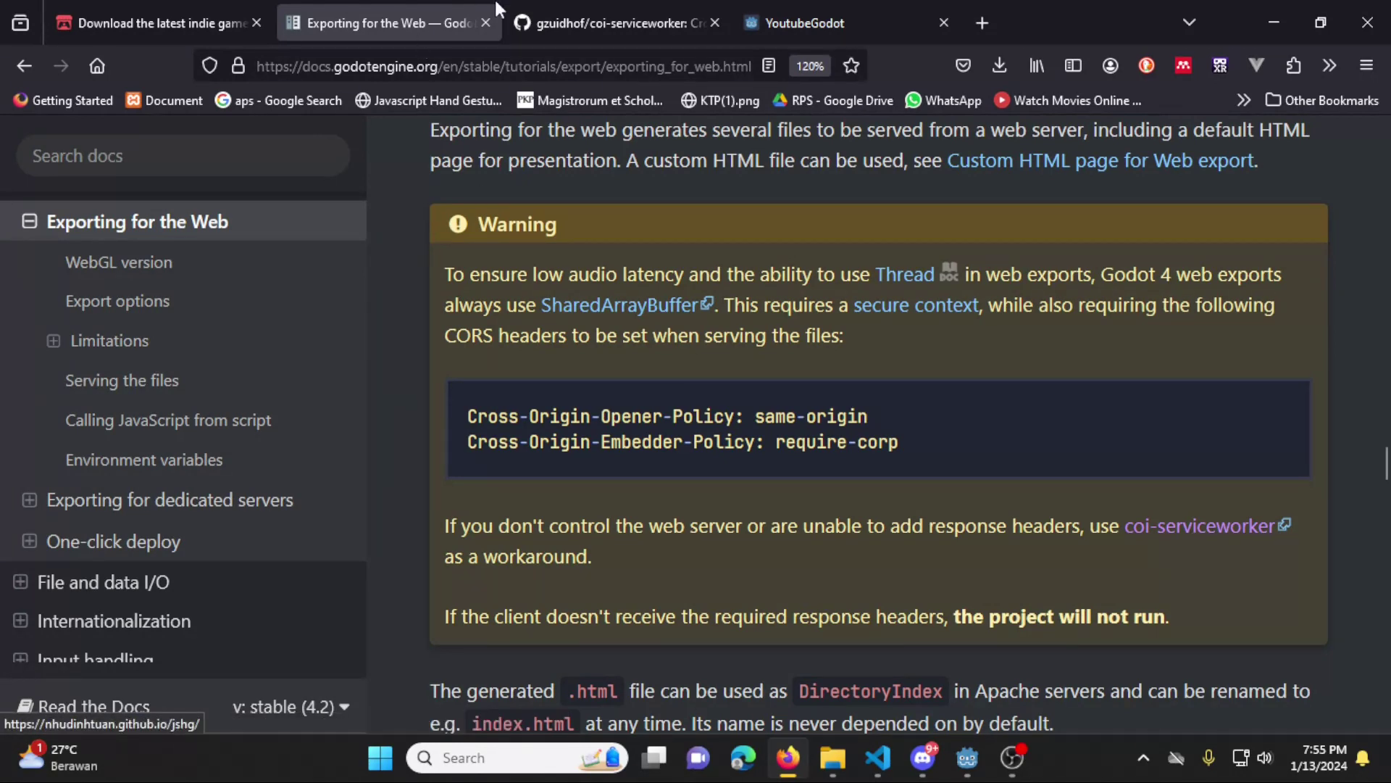
left_click(566, 20)
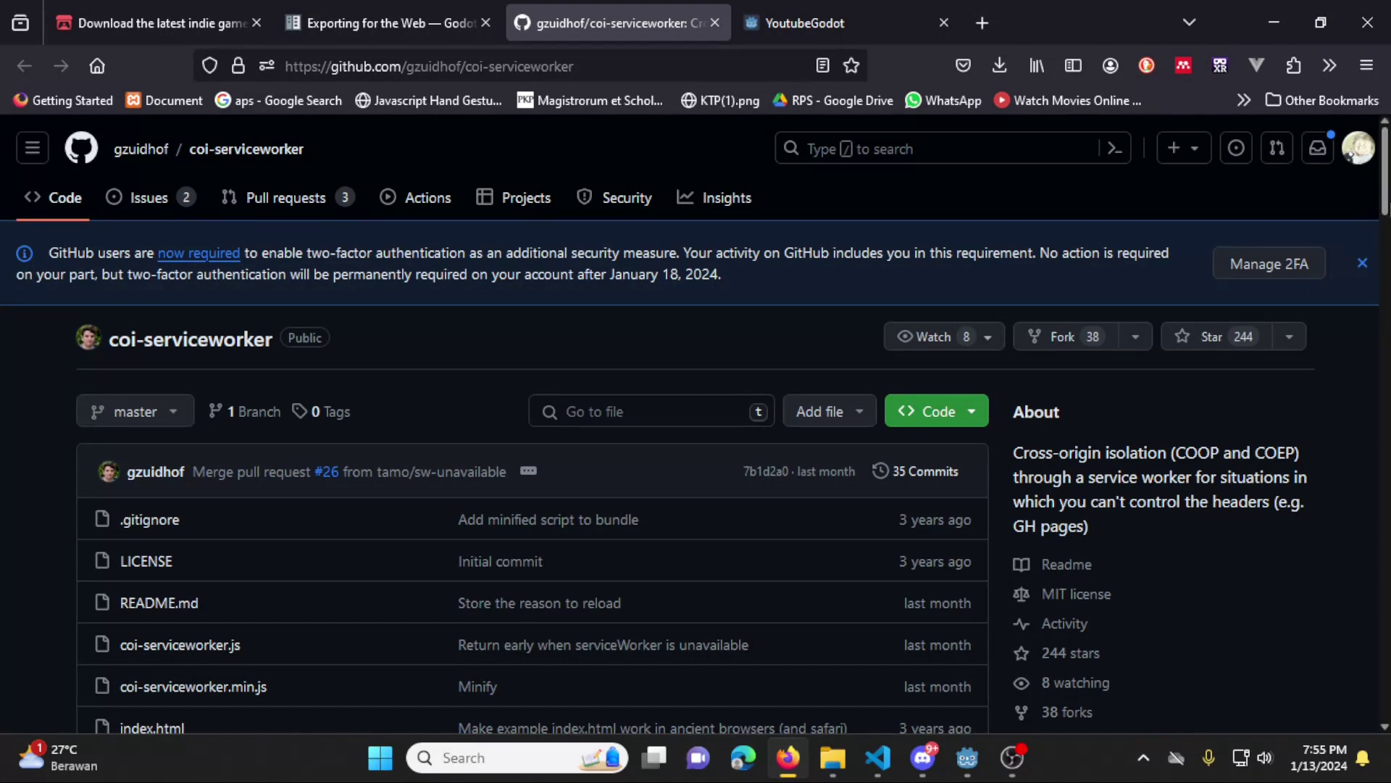
Download the raw coi-serviceworker.js from the GitHub repo and reveal it in the Downloads folder
scroll(695, 431, "down", 5)
scroll(695, 430, "down", 1)
scroll(695, 431, "down", 3)
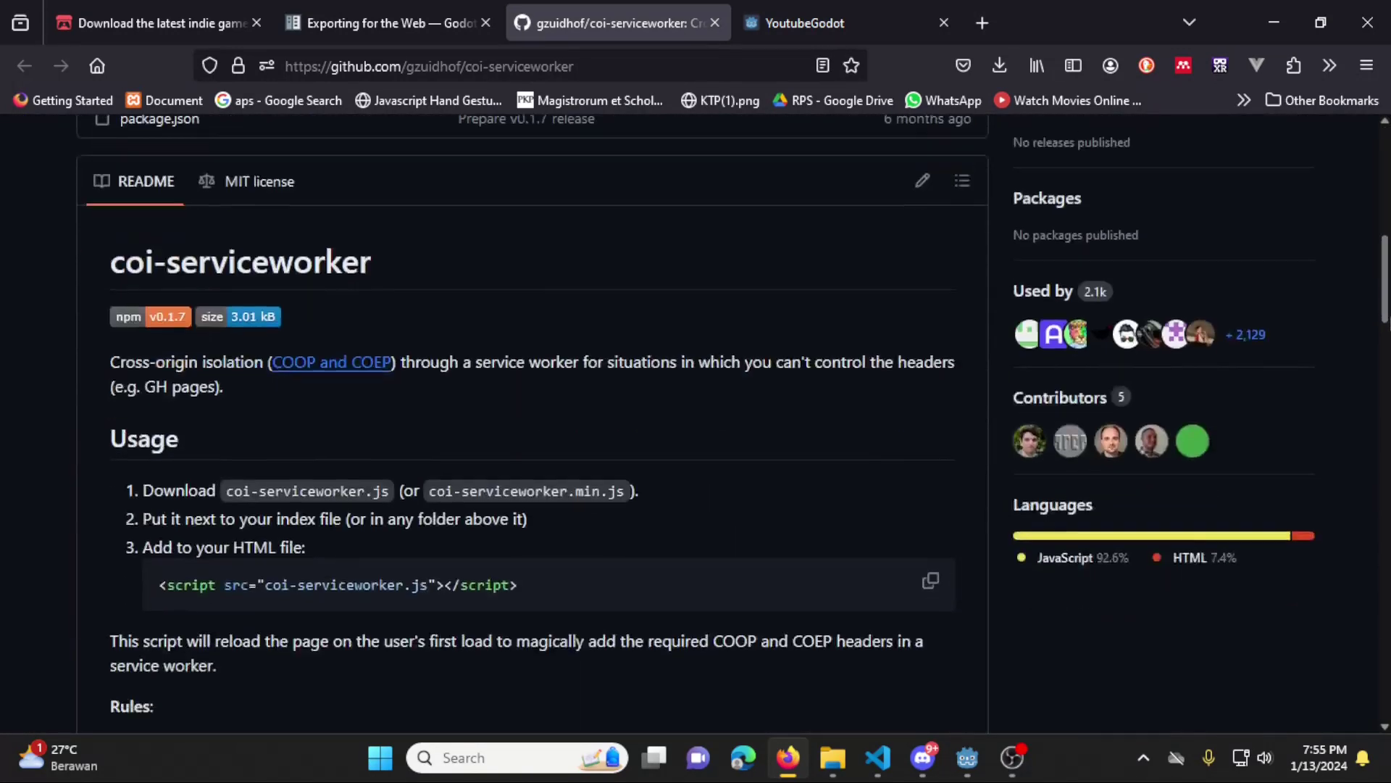
scroll(696, 431, "down", 2)
scroll(465, 388, "up", 2)
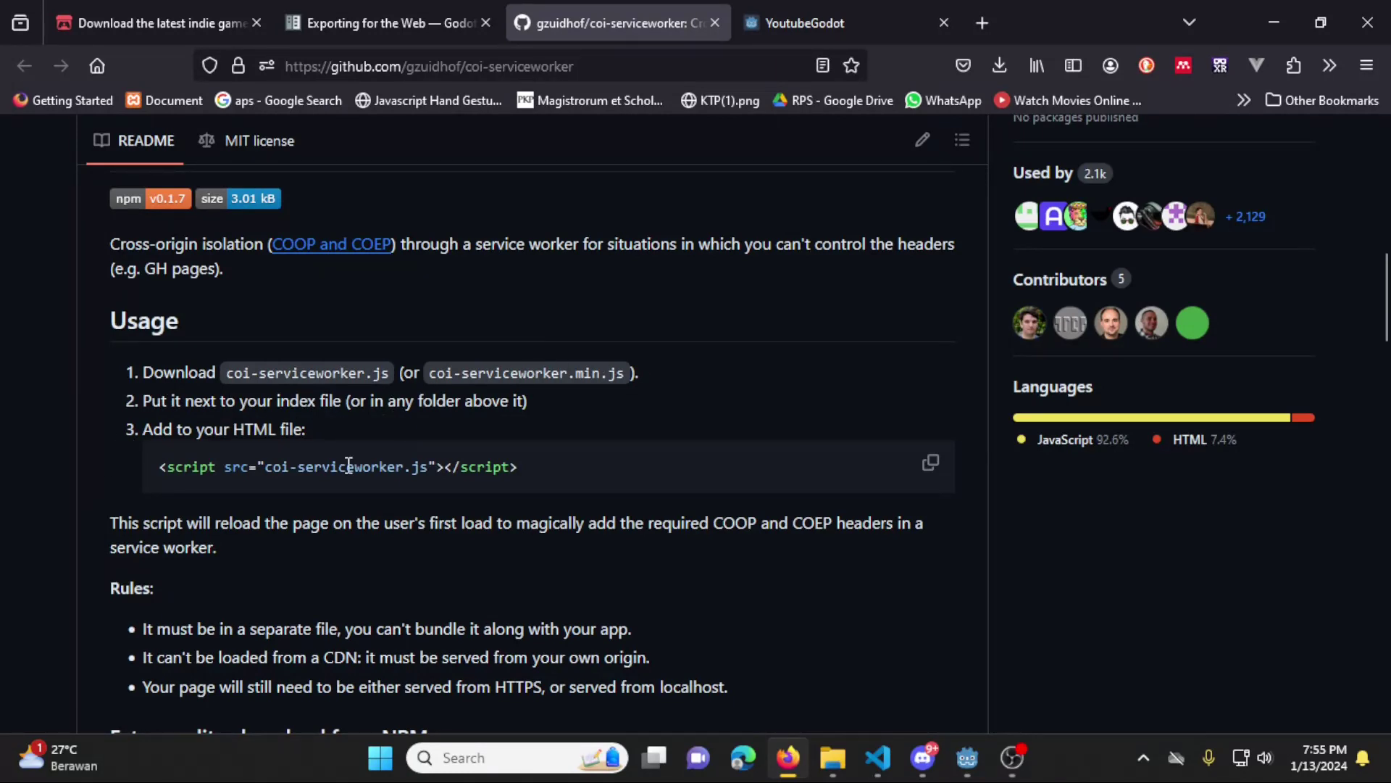
scroll(946, 516, "up", 2)
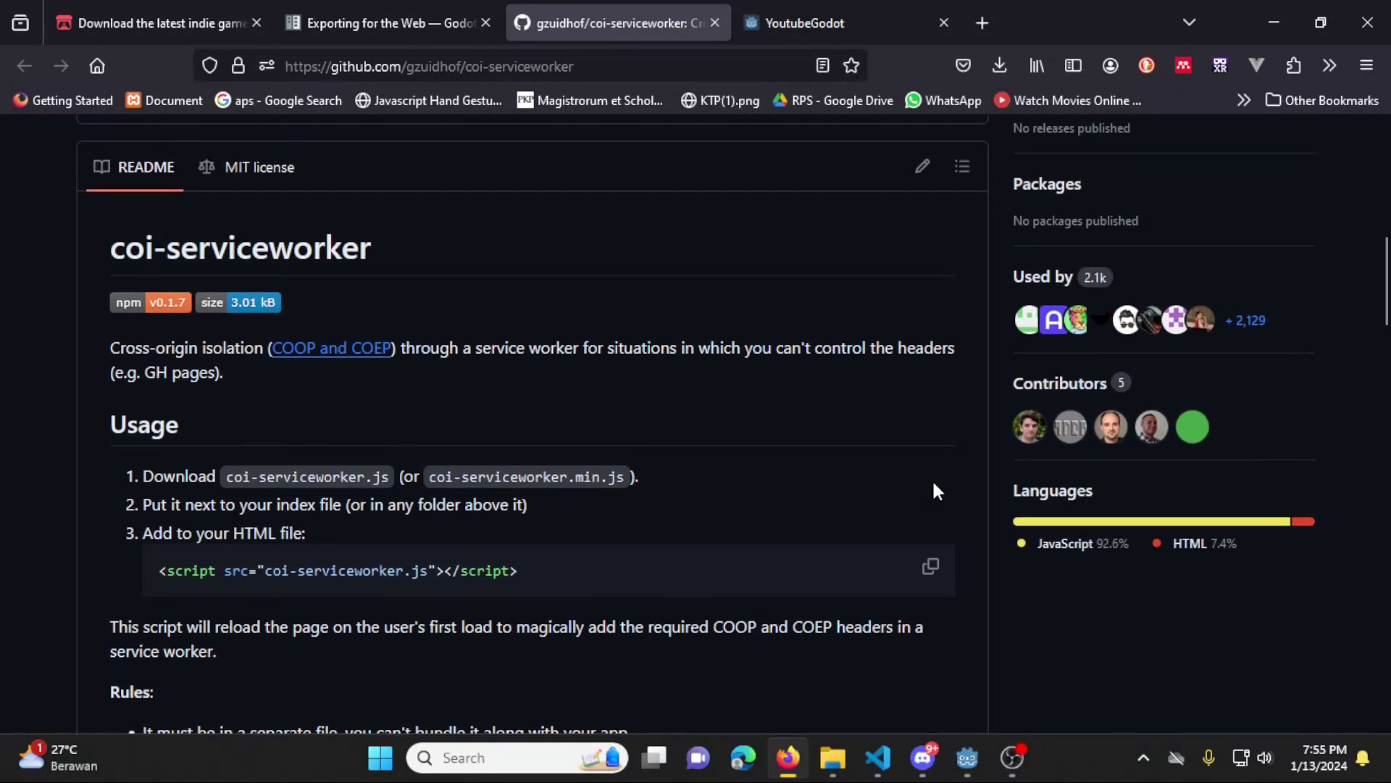
scroll(934, 485, "up", 5)
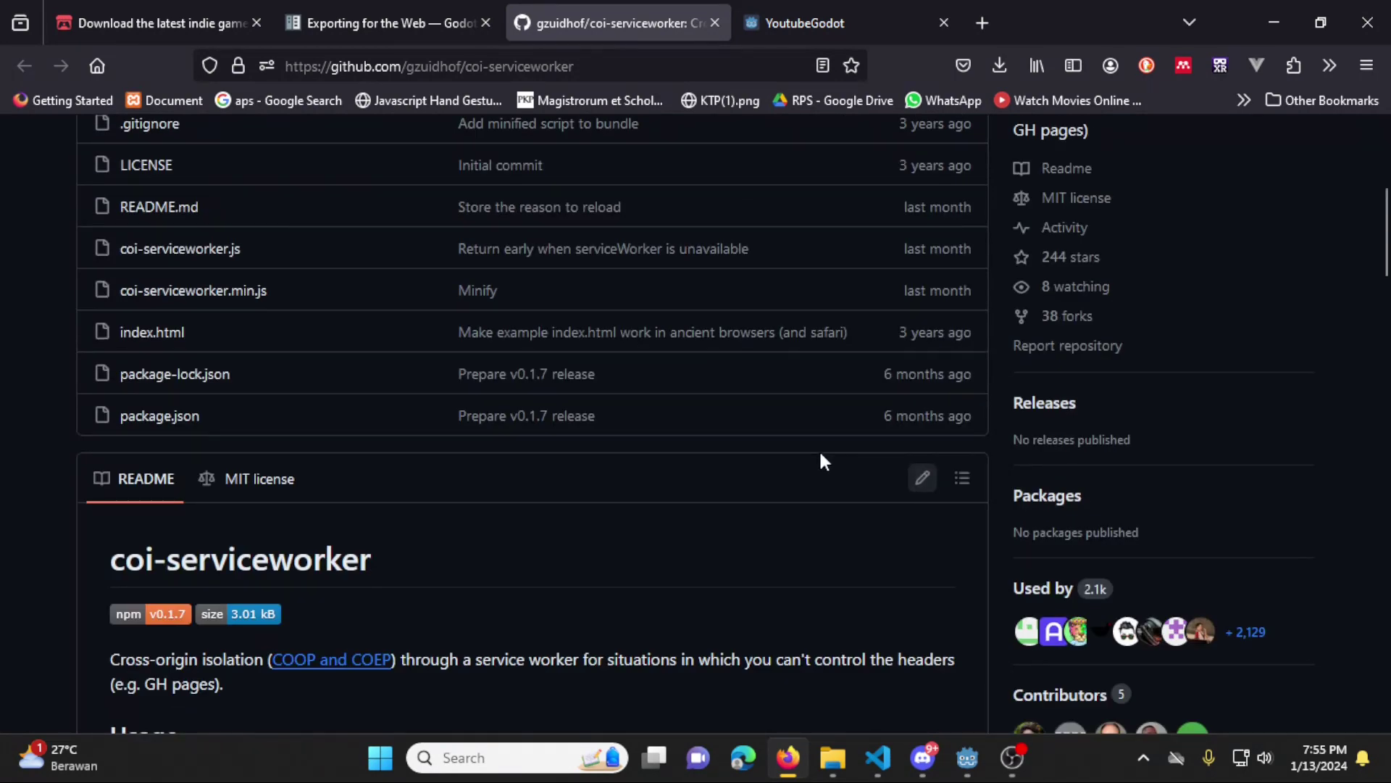
scroll(511, 417, "down", 4)
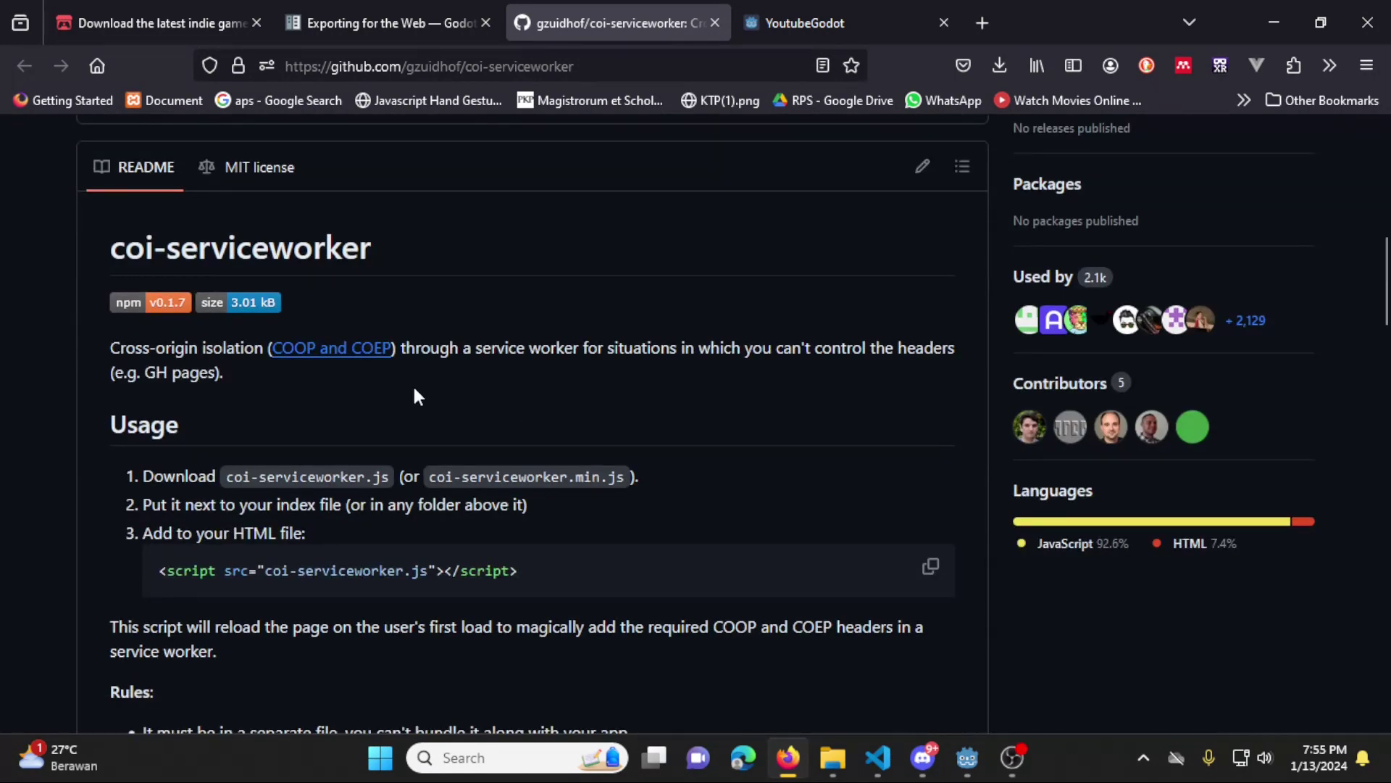
scroll(424, 355, "up", 1)
scroll(508, 320, "down", 2)
scroll(572, 319, "down", 6)
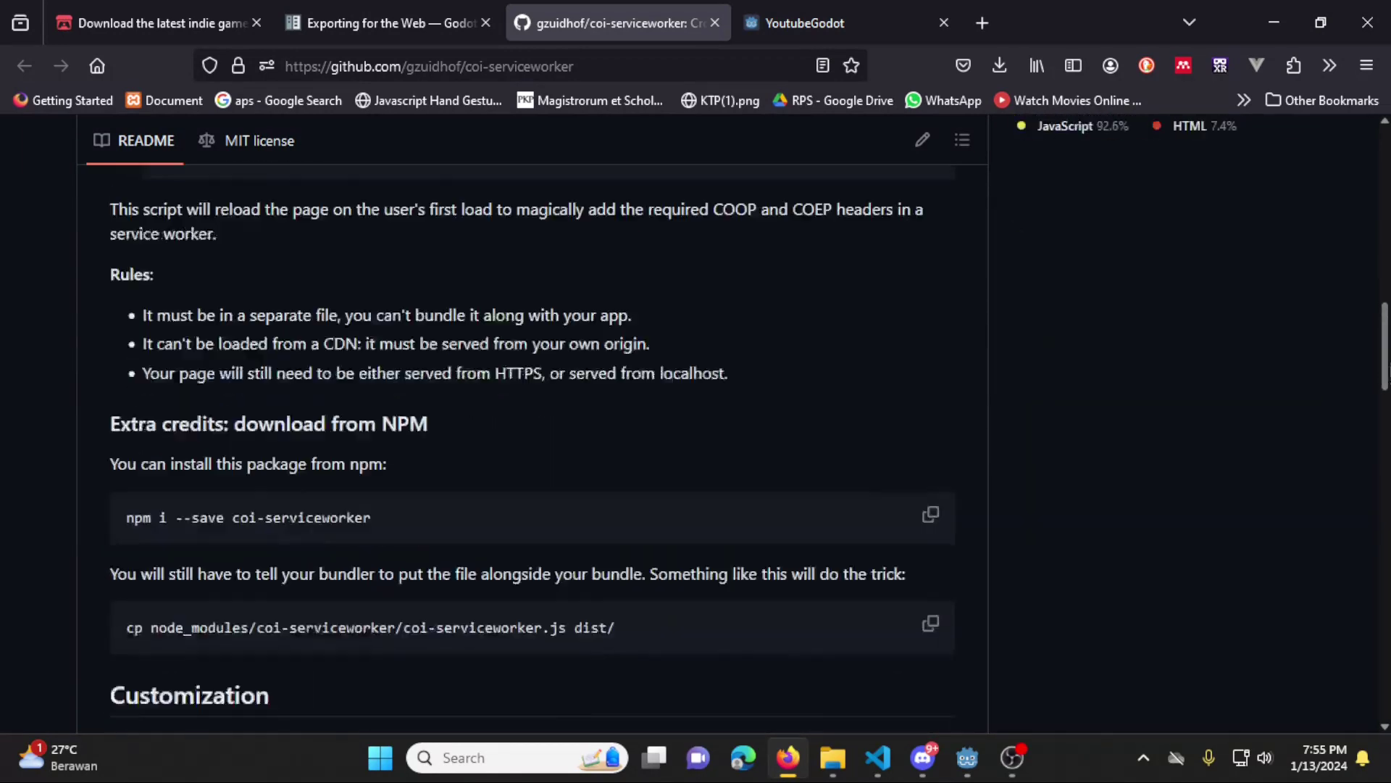
scroll(572, 320, "up", 10)
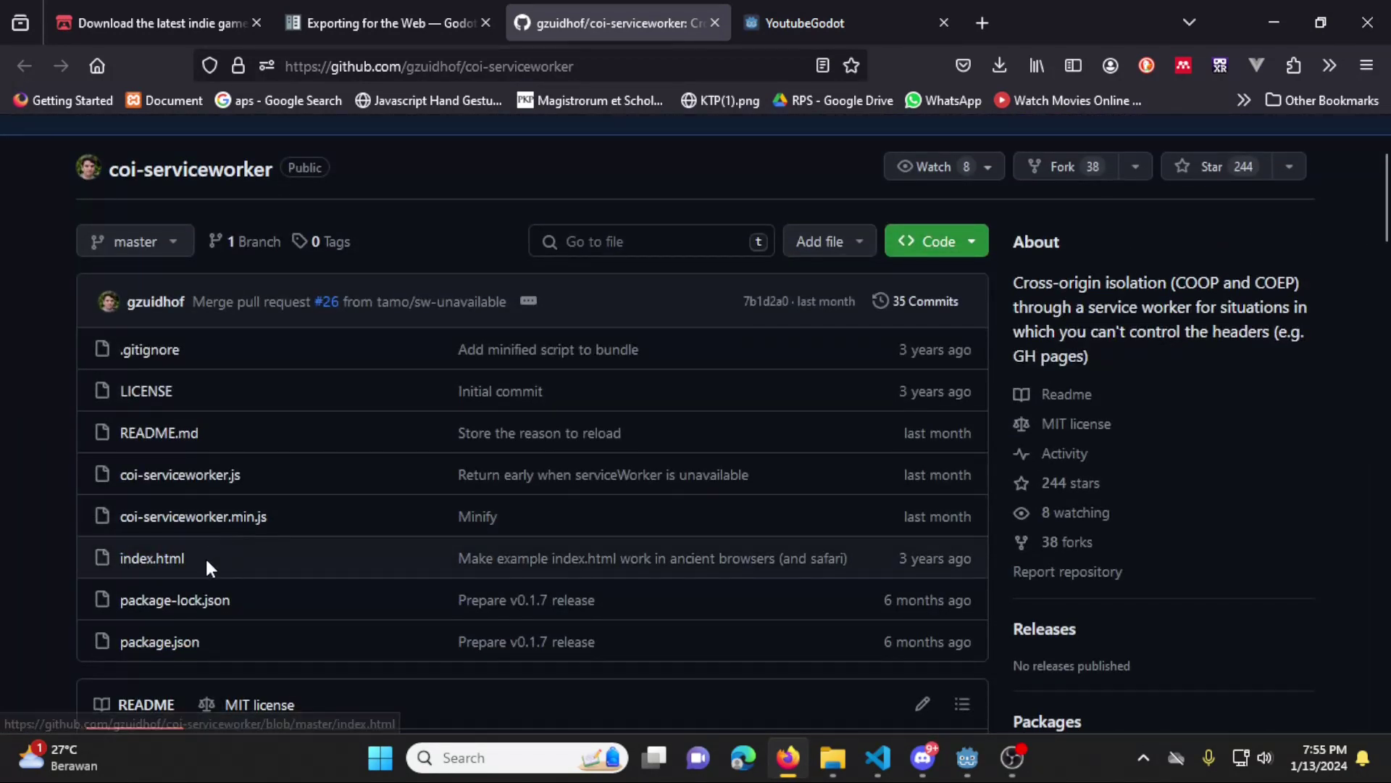
left_click(203, 476)
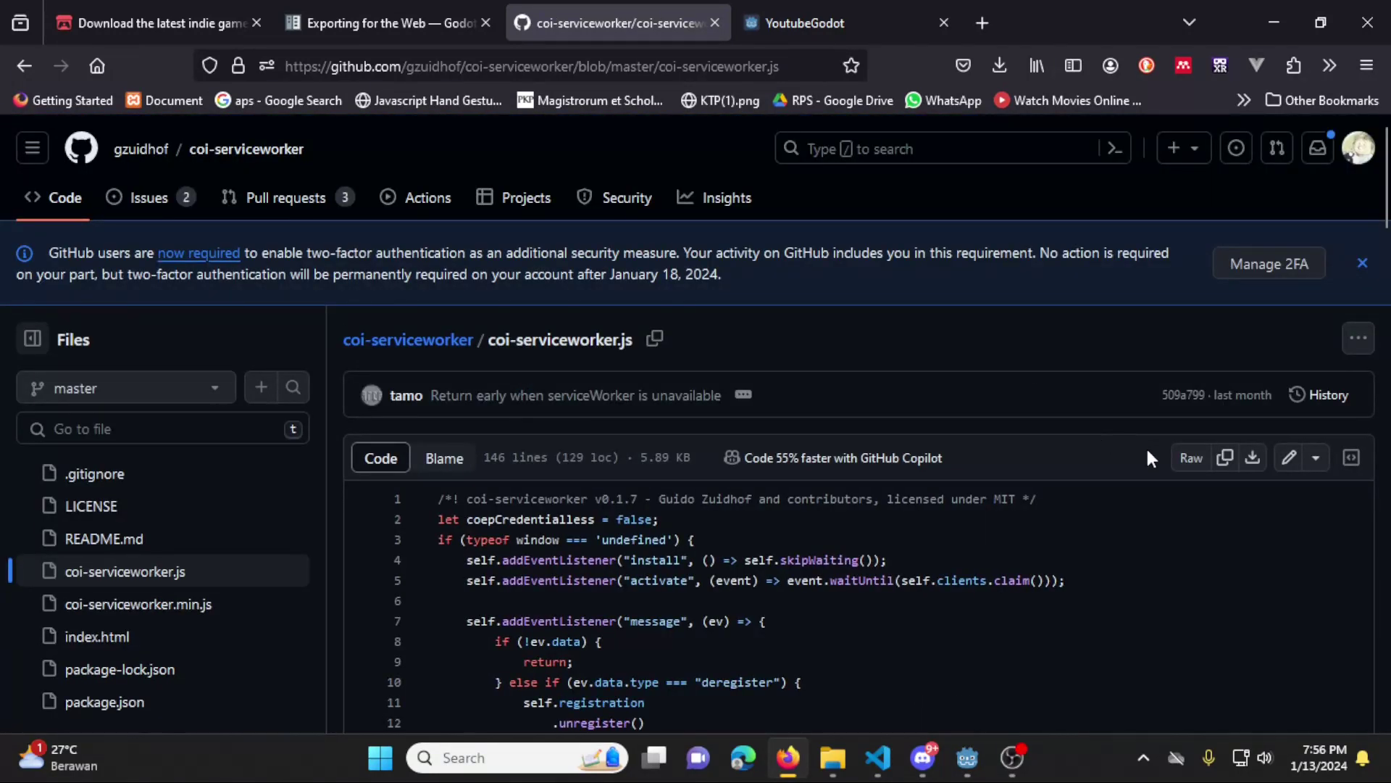
left_click(1264, 460)
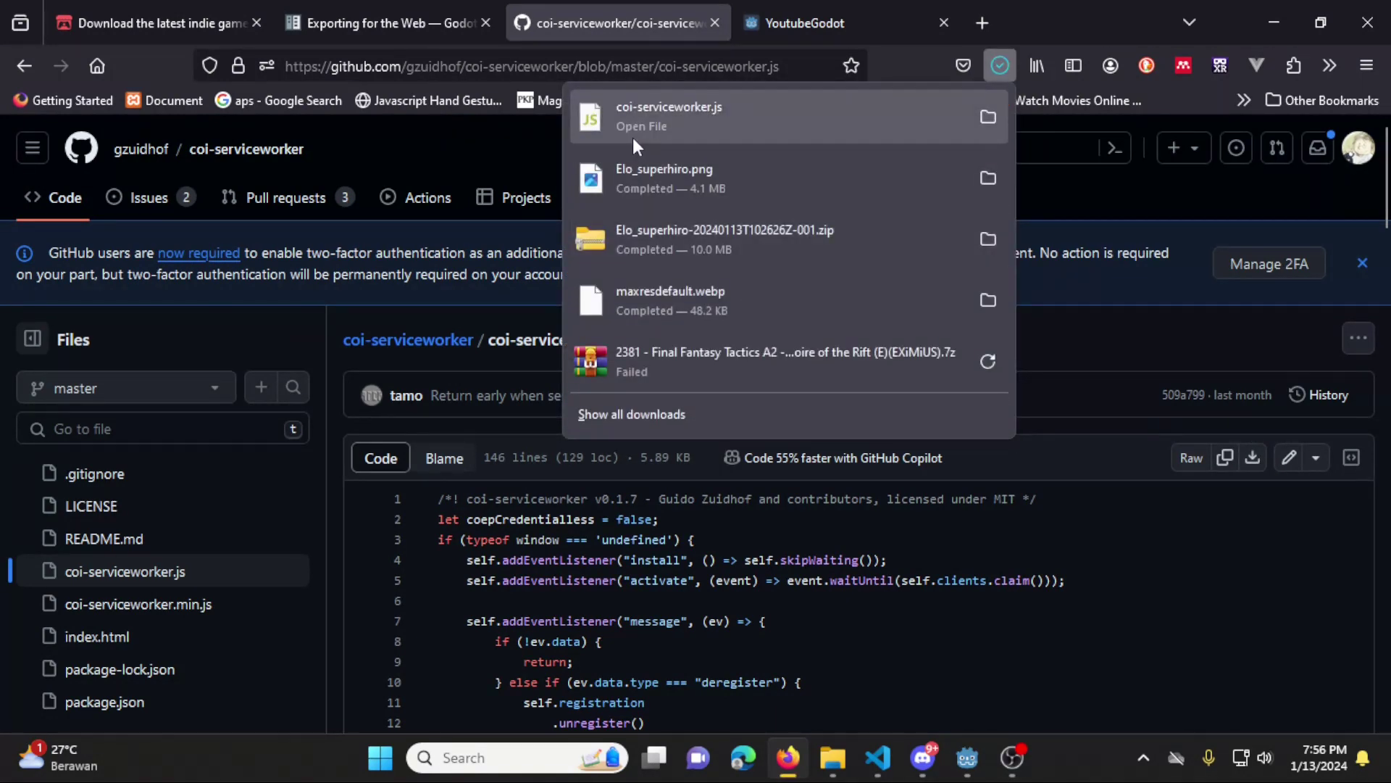
left_click(988, 119)
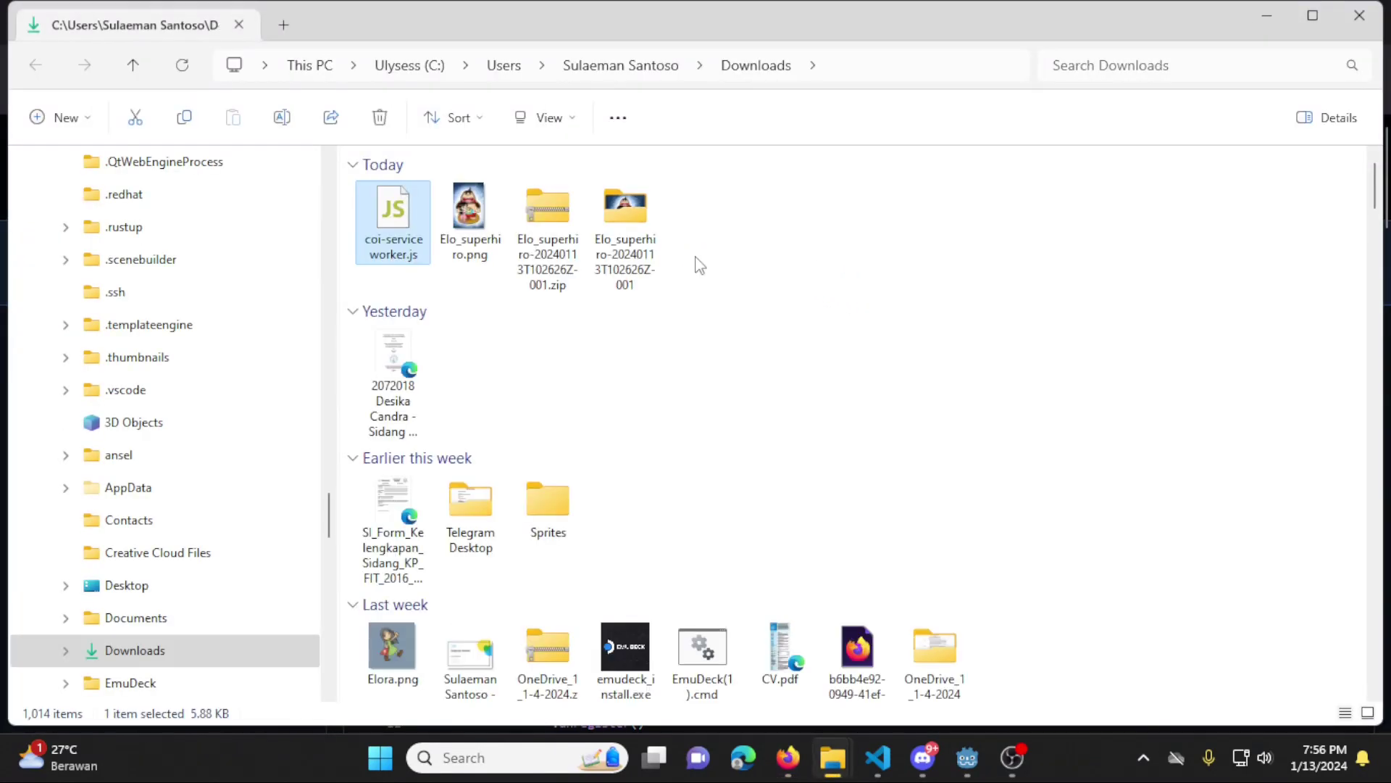
Drag coi-serviceworker.js from Downloads into the HTMLBuild folder and confirm it sits beside index.html
key("alt+Tab")
key("alt+Tab")
key("alt+Tab")
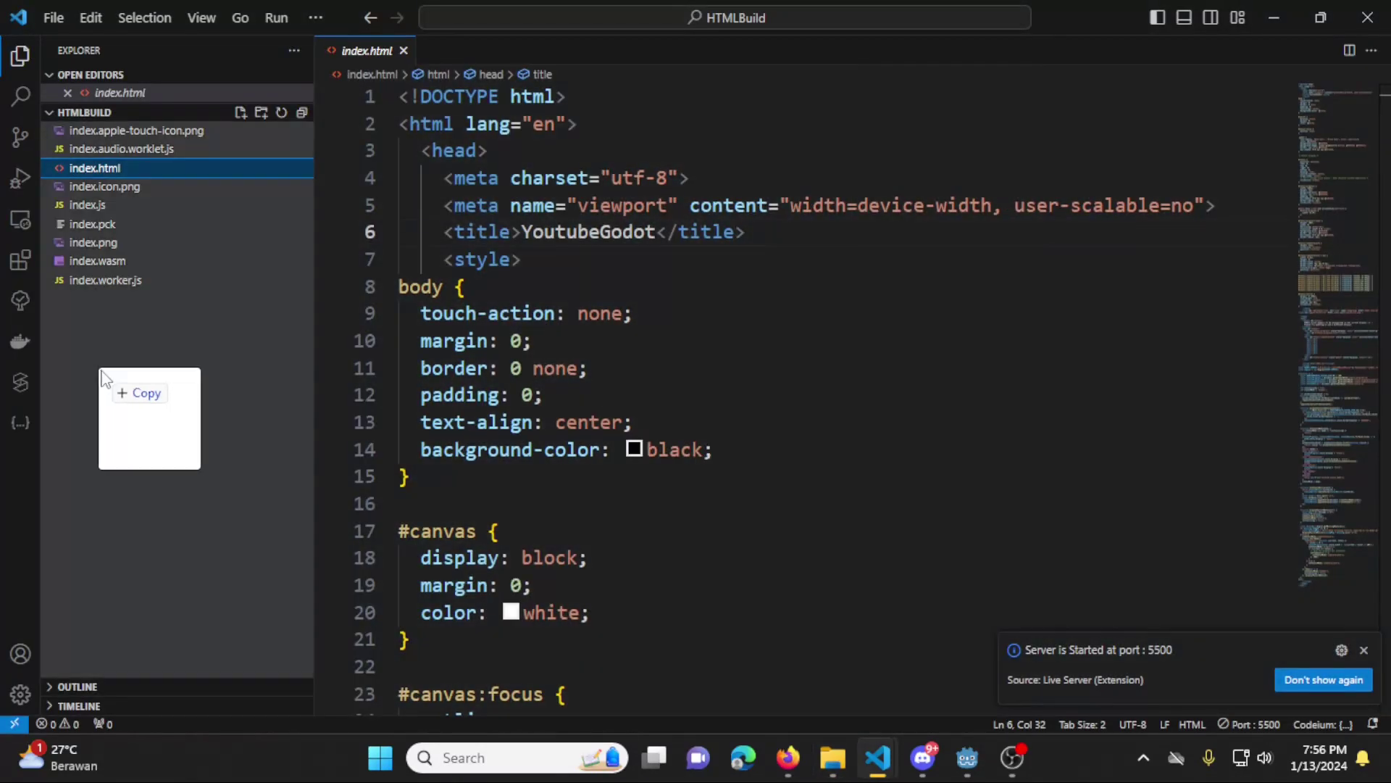
left_click_drag(935, 370, 100, 370)
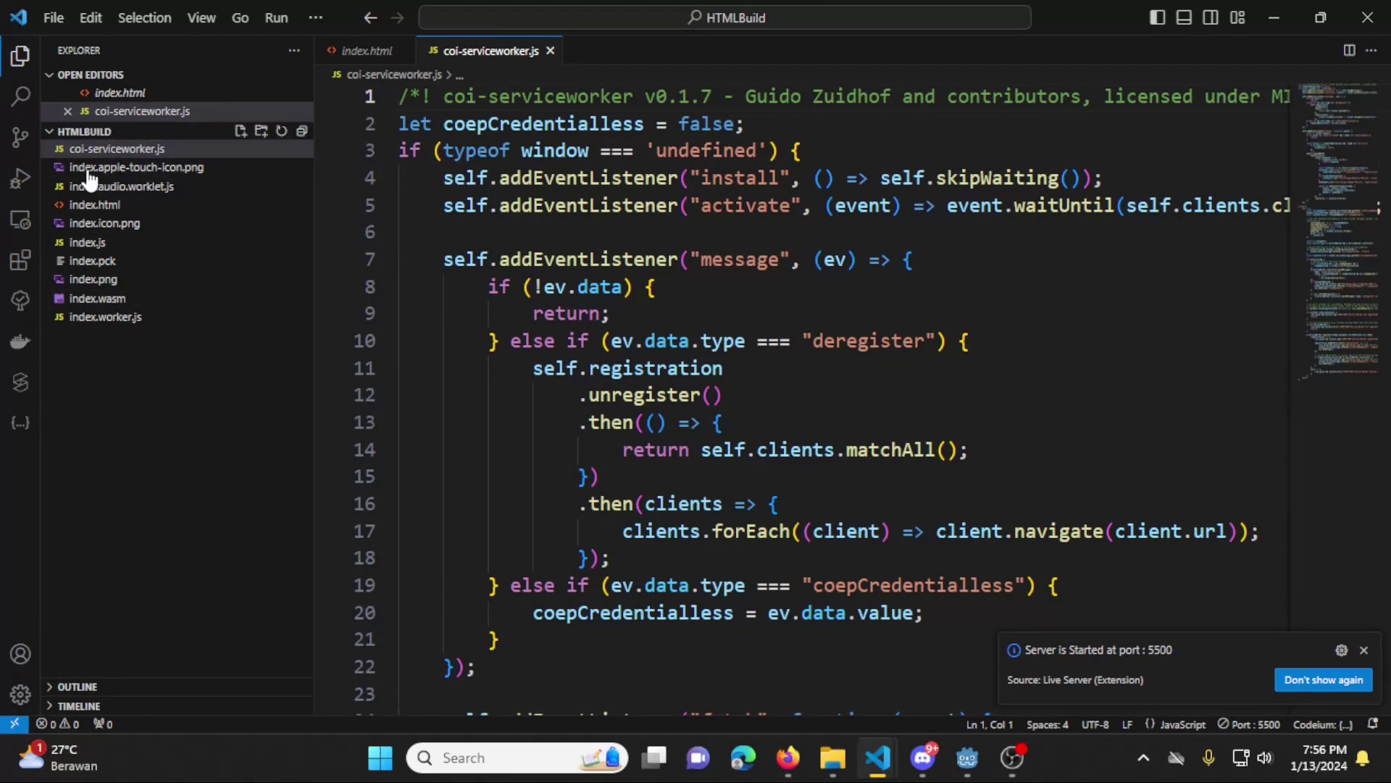
key("alt+Tab")
key("alt+Tab")
key("alt+Tab")
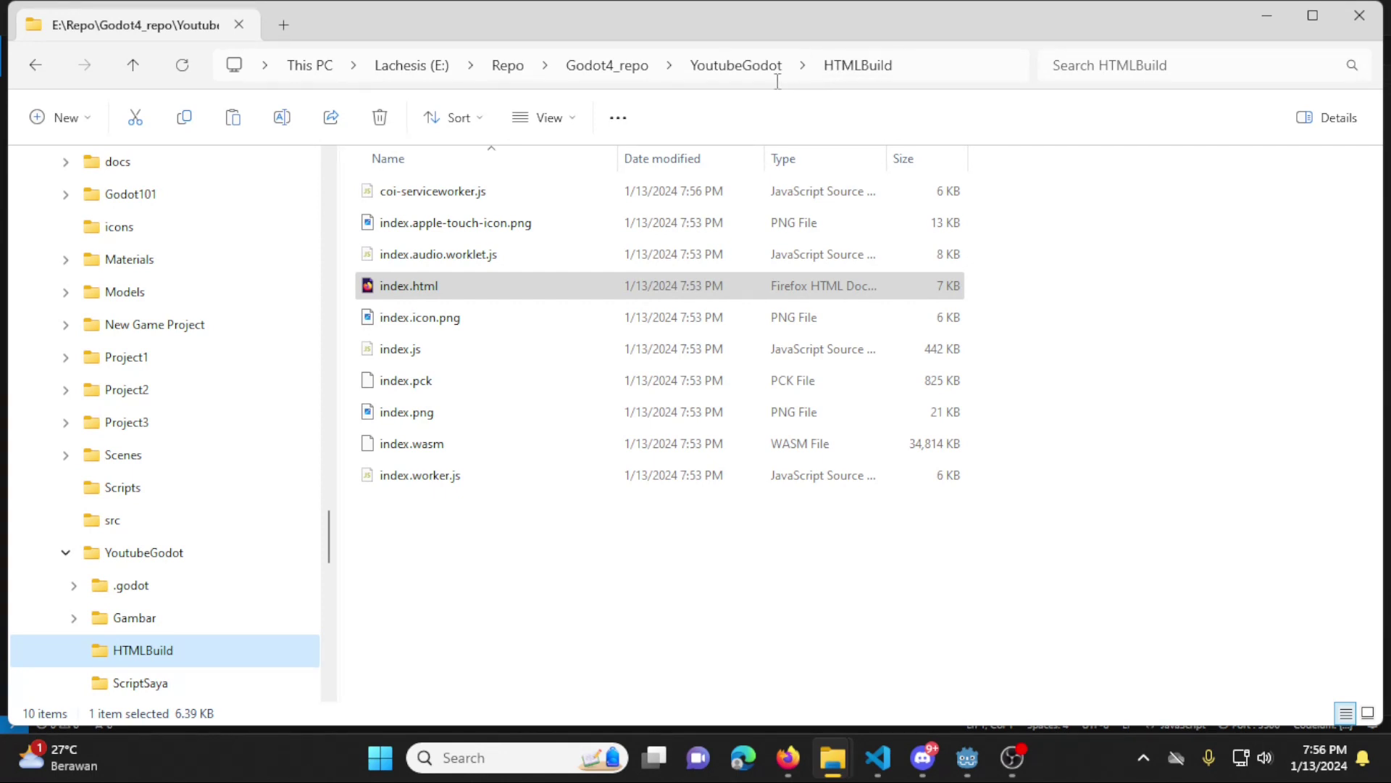
left_click(500, 536)
left_click(471, 479)
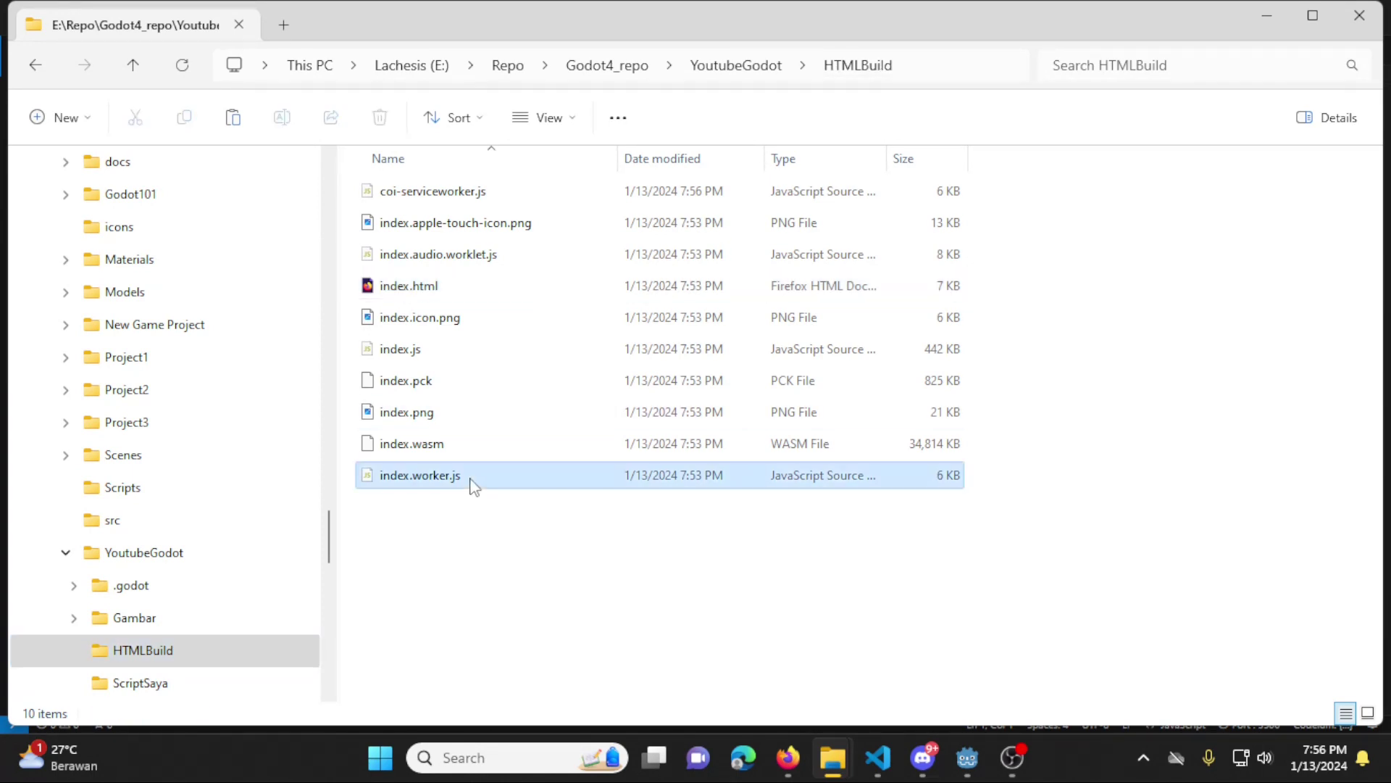
left_click(434, 285)
left_click(443, 500)
left_click(443, 479)
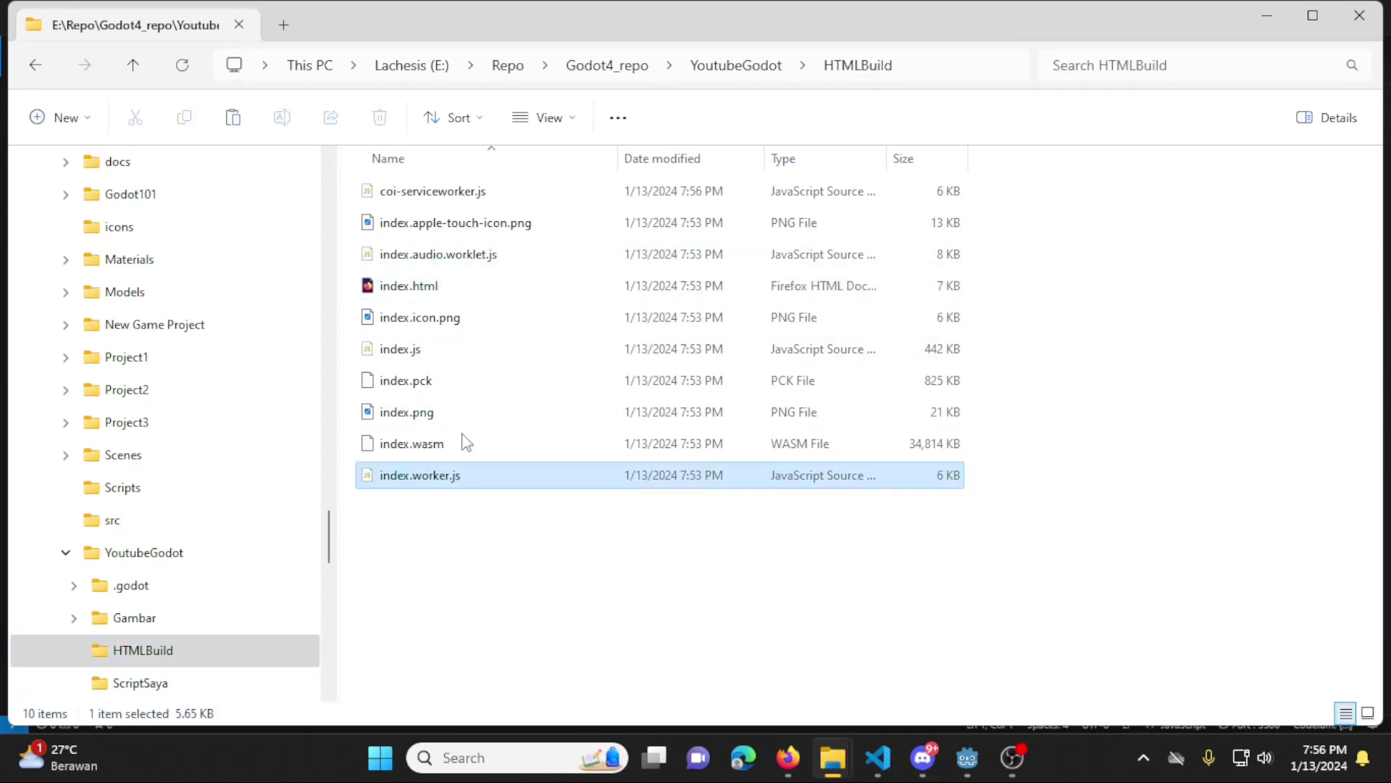
left_click(473, 385)
Open index.html in VS Code and place the cursor on the empty line before </head>
key("alt+Tab")
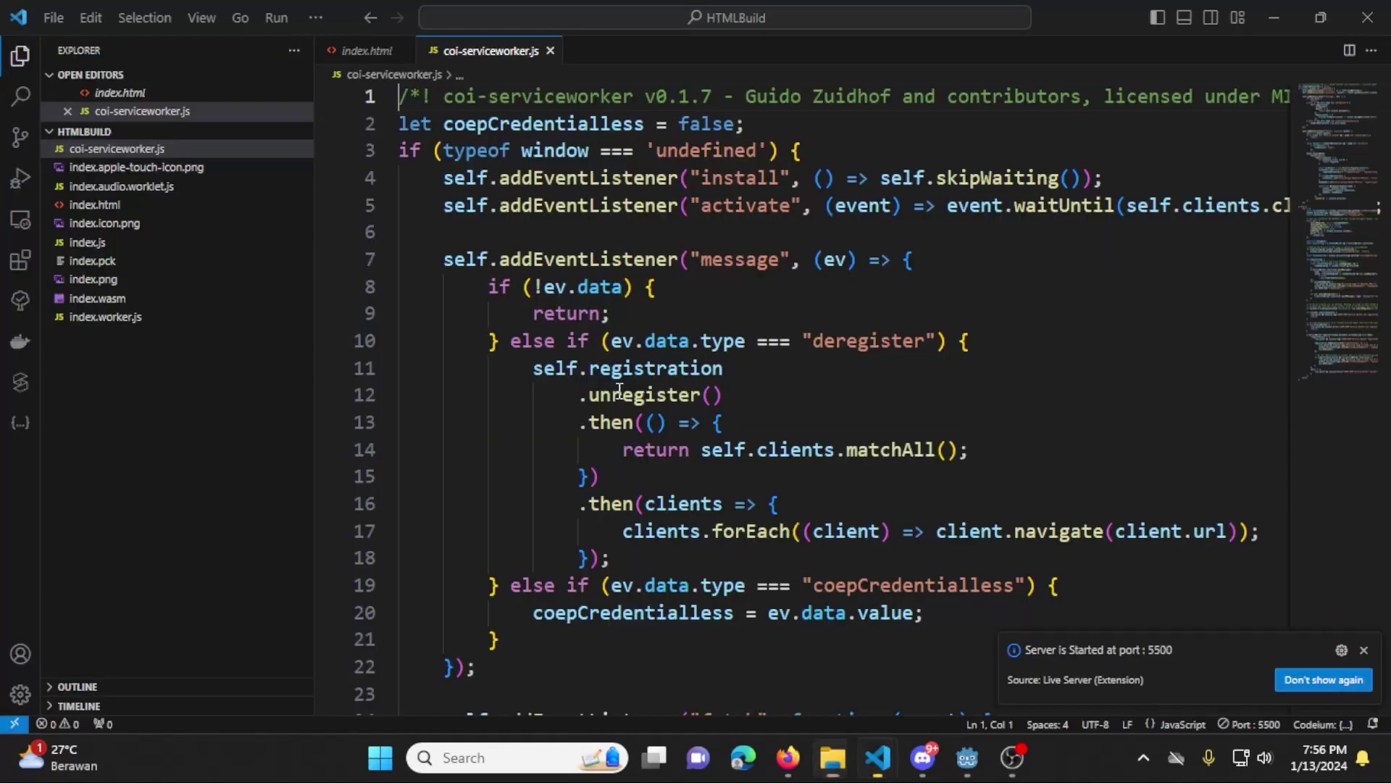
left_click(121, 186)
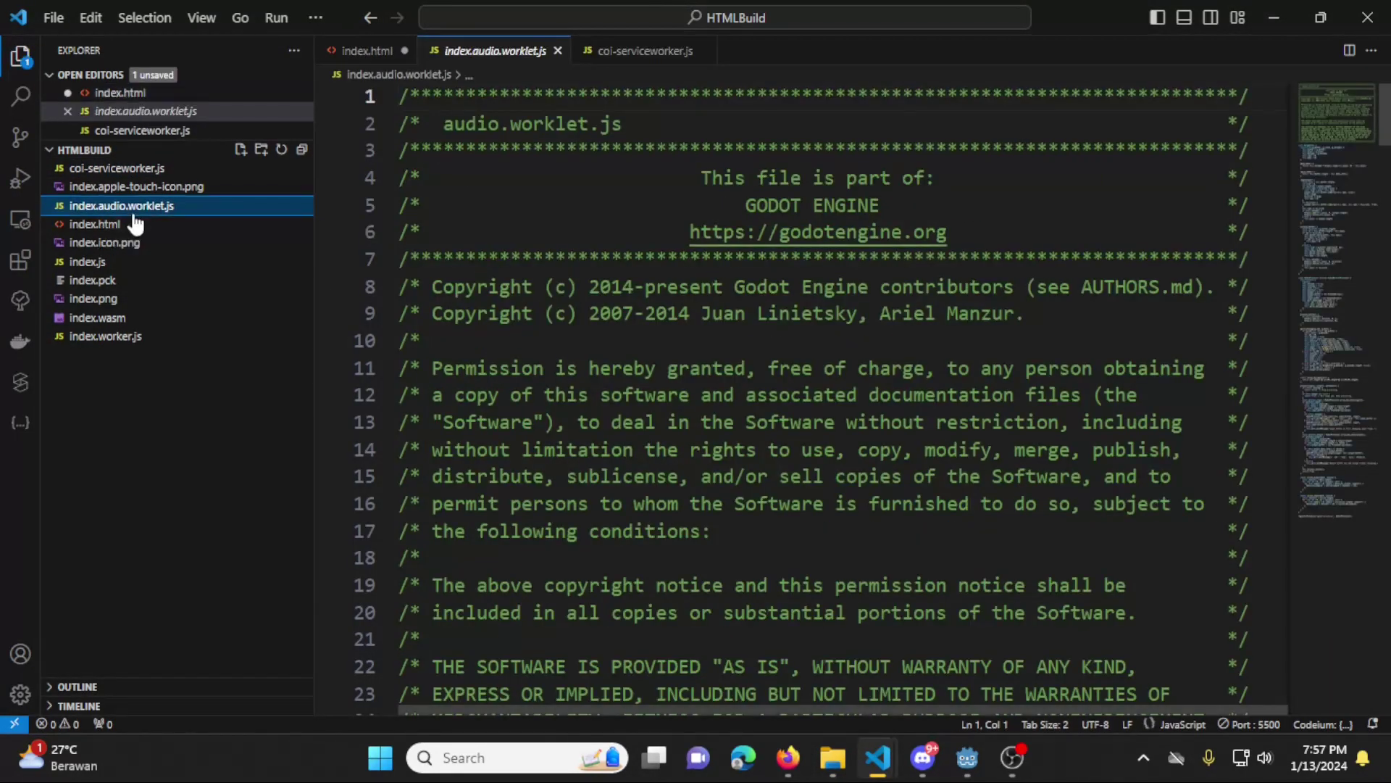
left_click(124, 224)
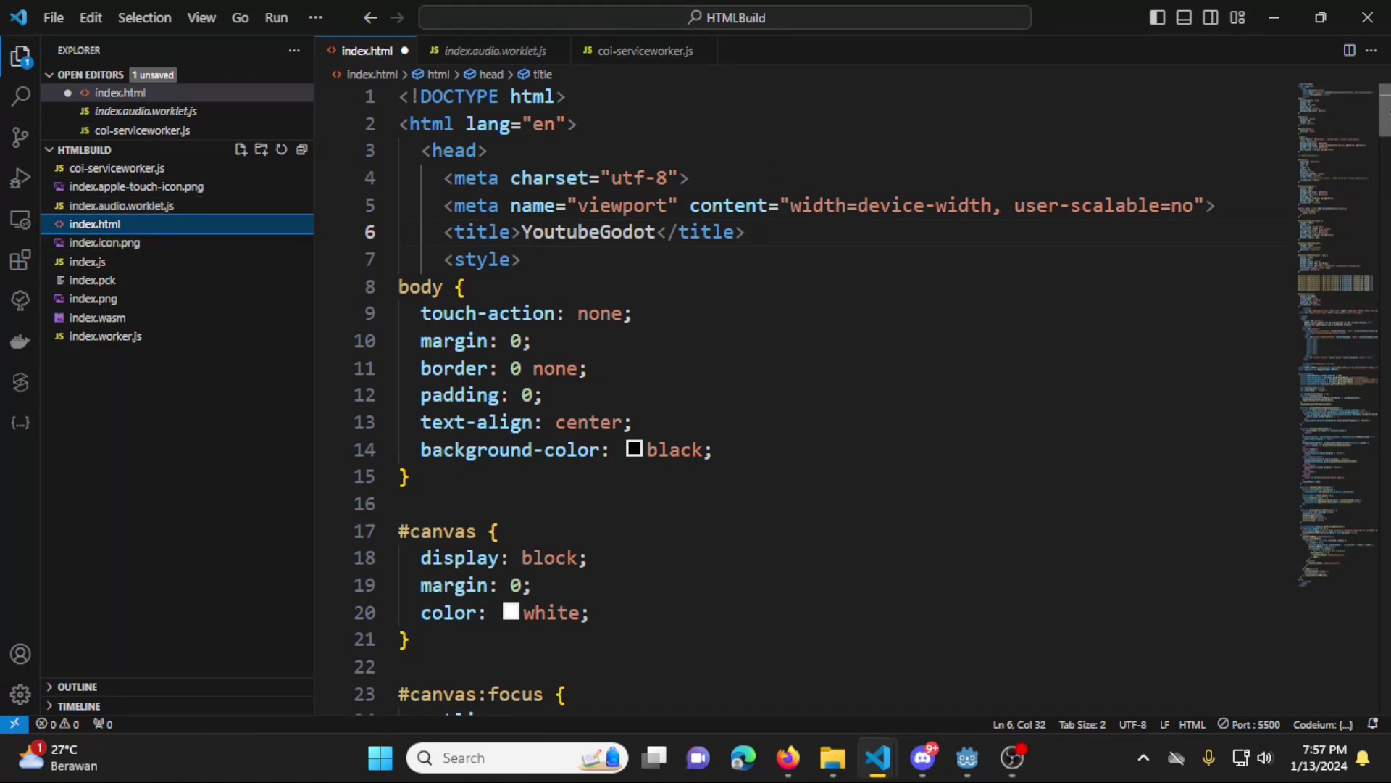
scroll(797, 399, "down", 8)
scroll(797, 399, "down", 4)
scroll(797, 398, "down", 6)
scroll(797, 399, "down", 4)
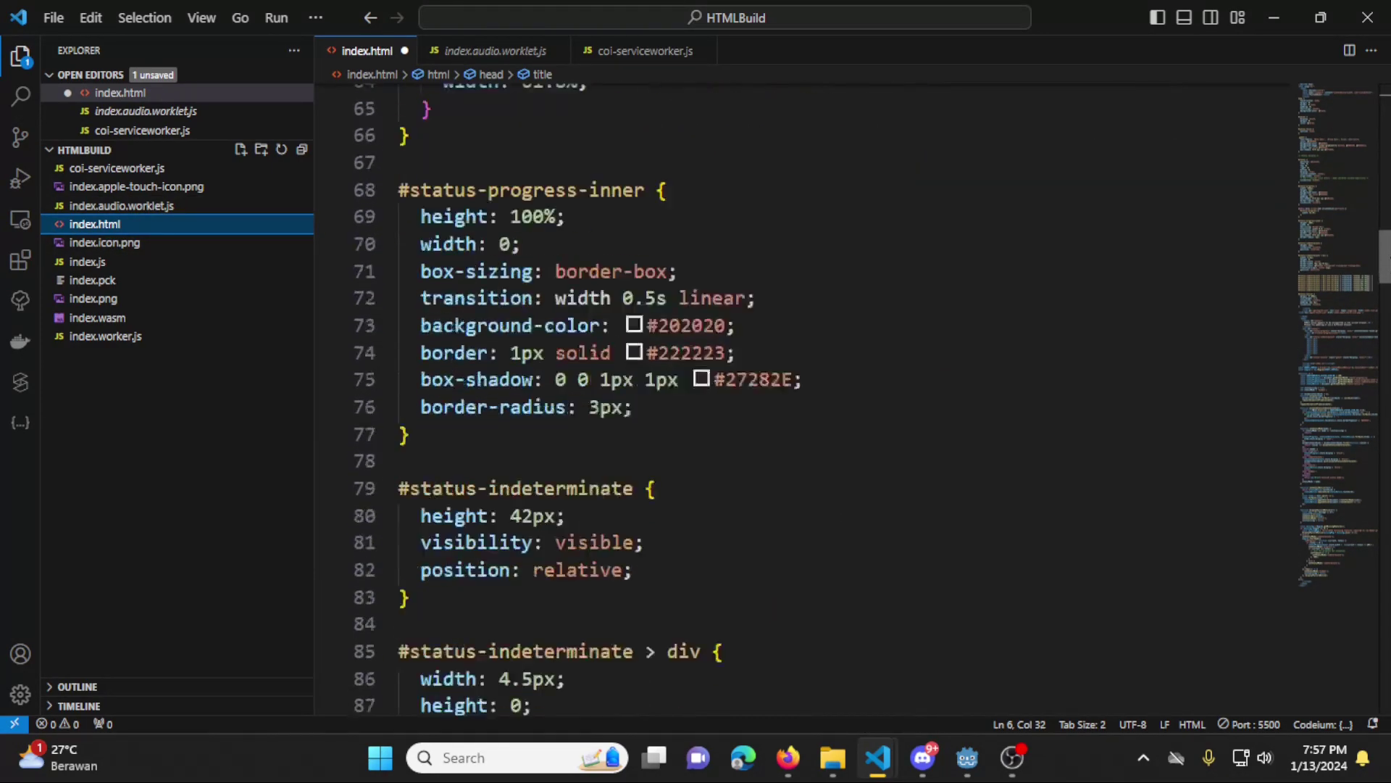
scroll(797, 398, "down", 3)
scroll(797, 399, "down", 8)
scroll(797, 399, "down", 2)
scroll(1325, 343, "down", 1)
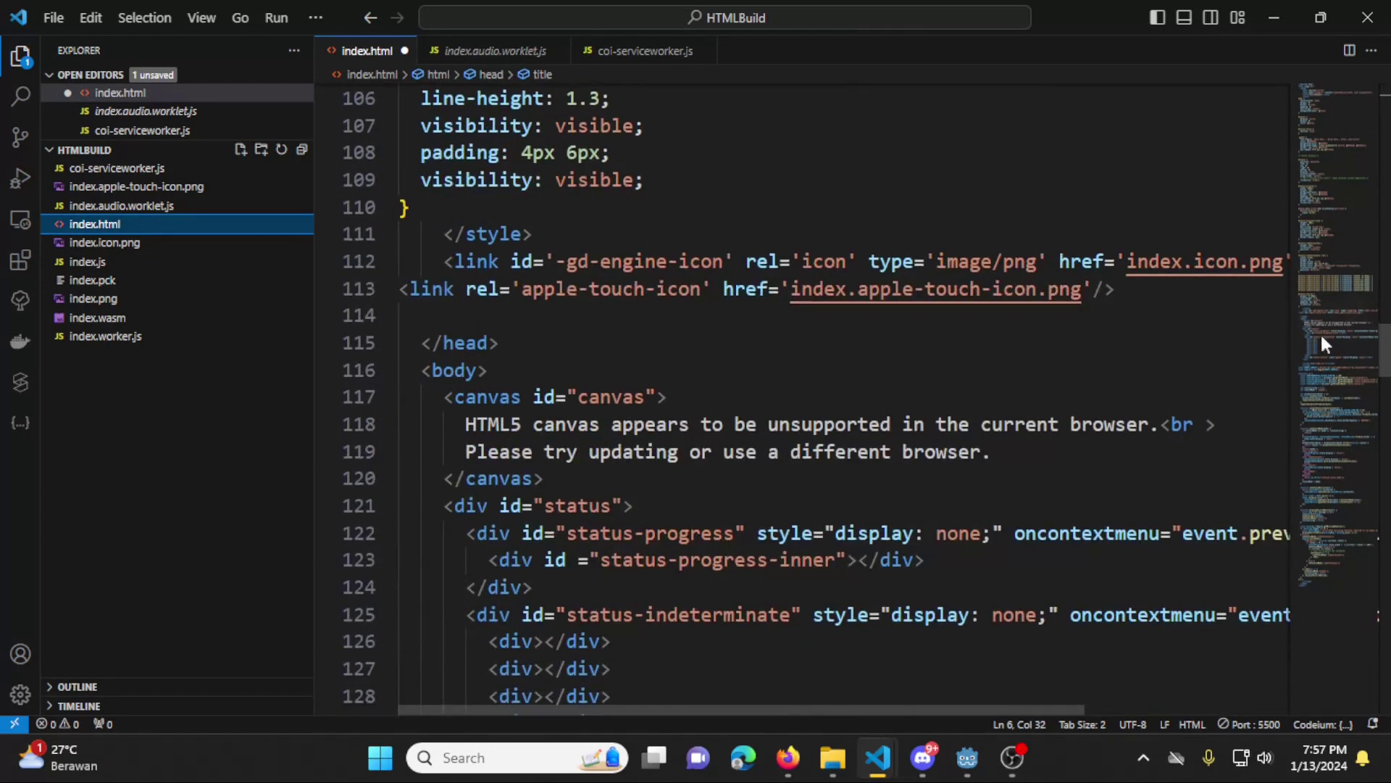
left_click(499, 381)
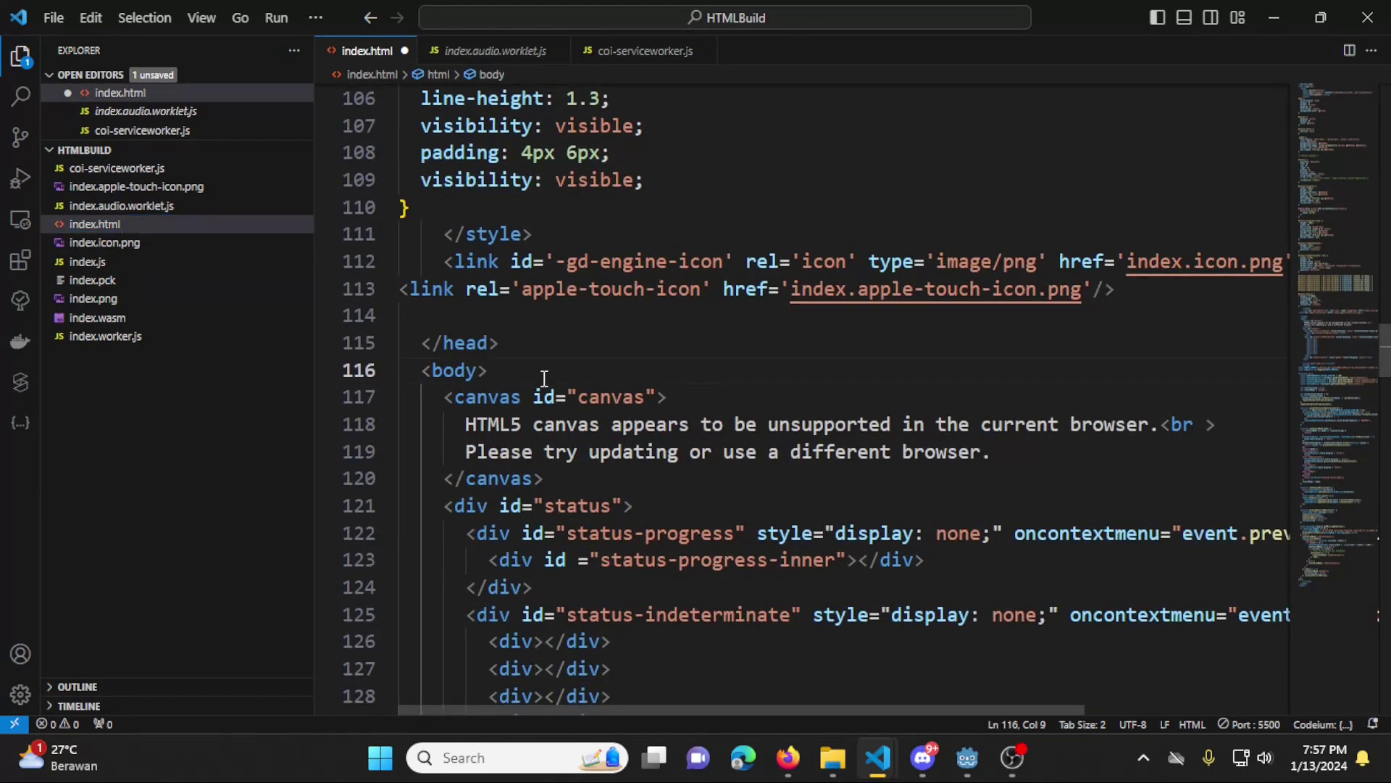
left_click(492, 352)
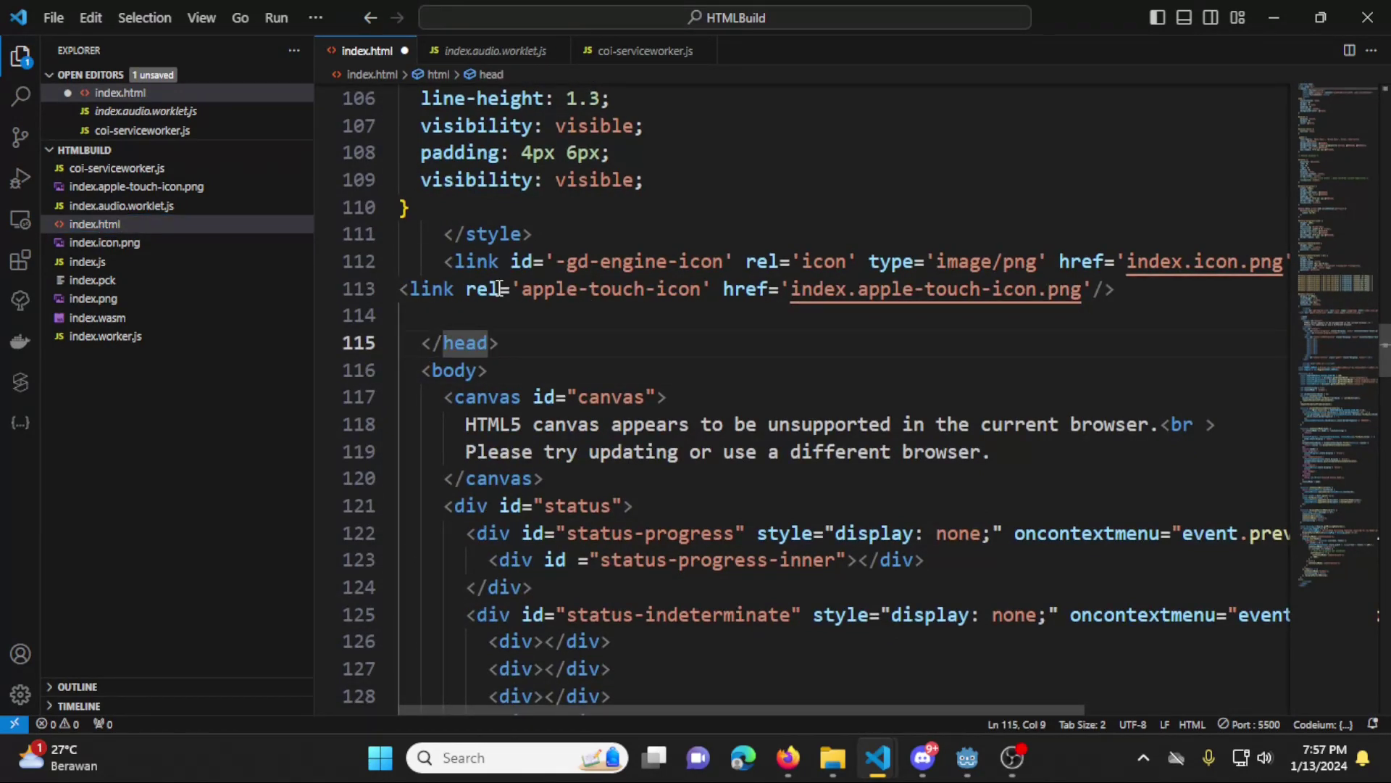
left_click(498, 289)
left_click(502, 317)
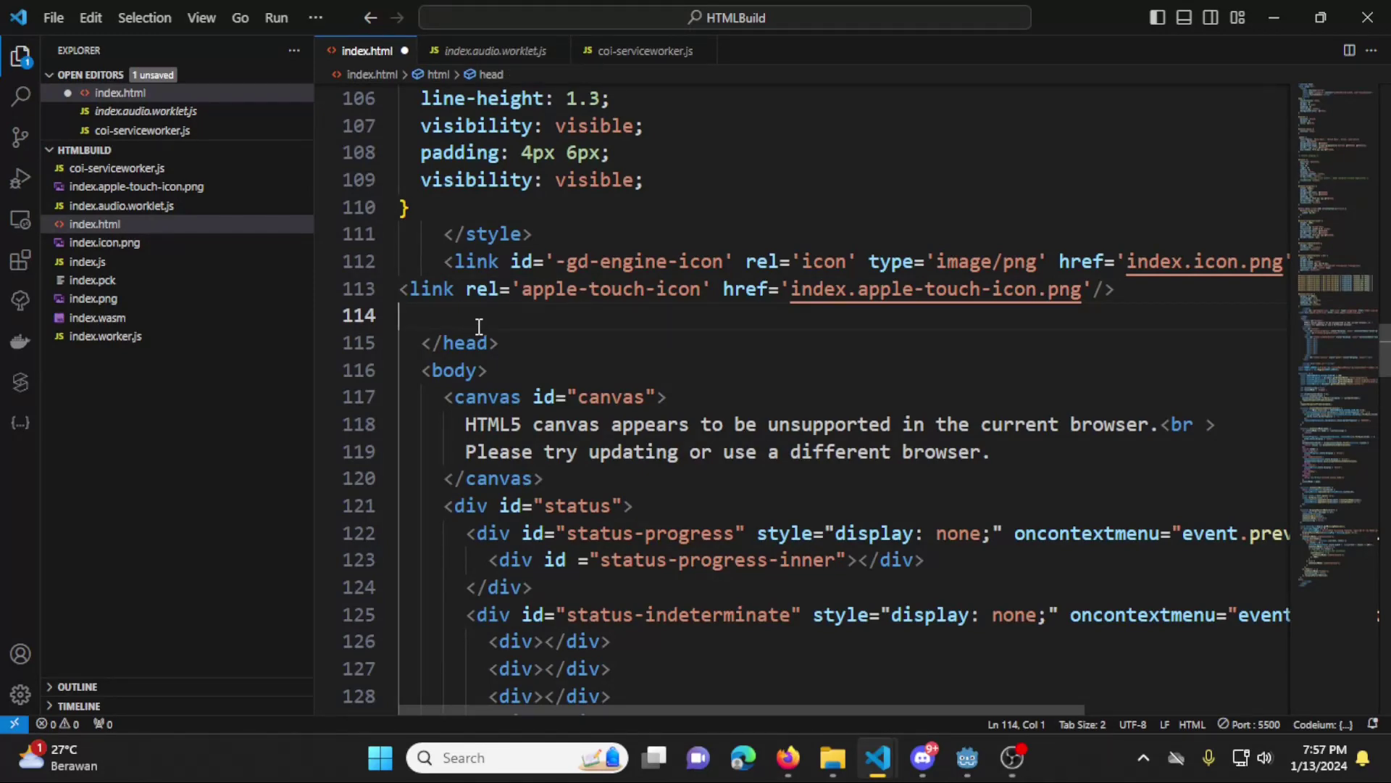
Paste the README's coi-serviceworker.js script tag into the head of index.html and save
key("alt+Tab")
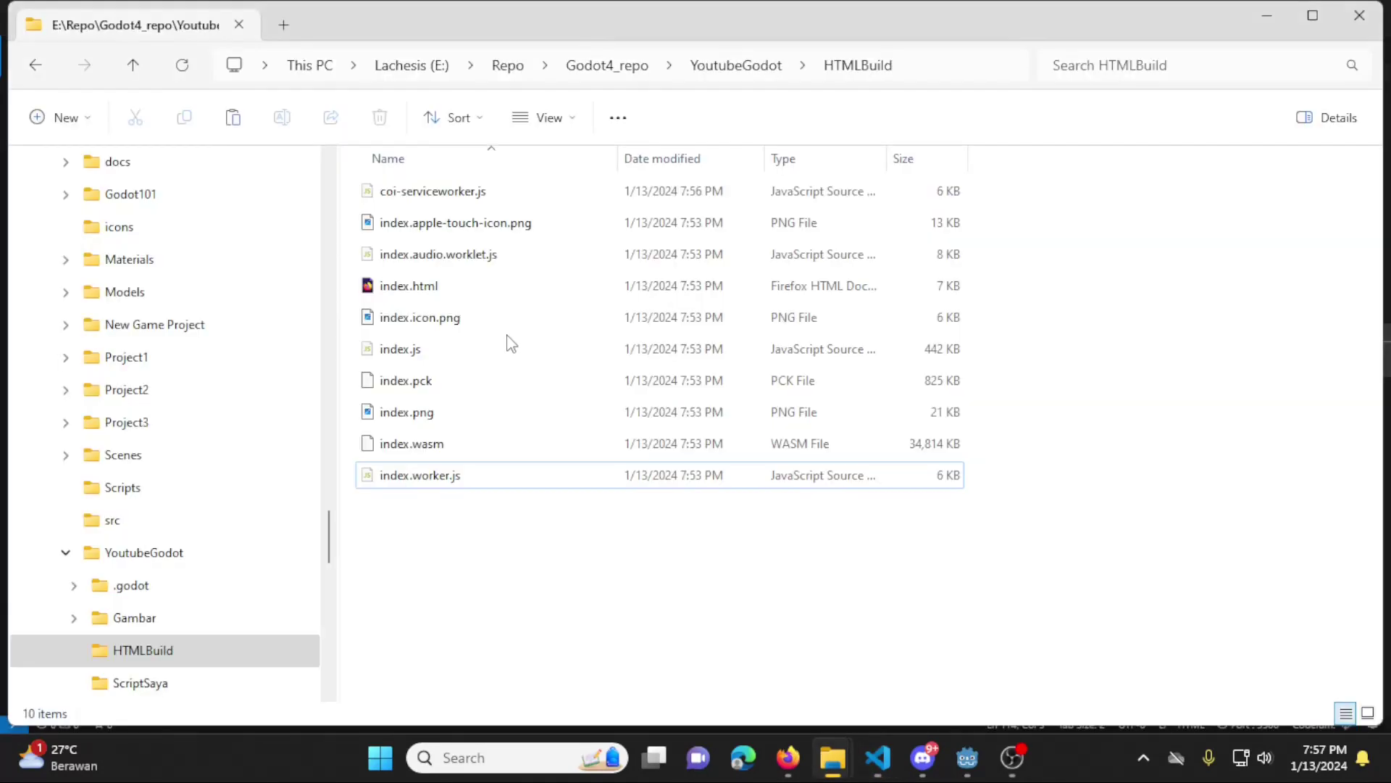
key("alt+Tab")
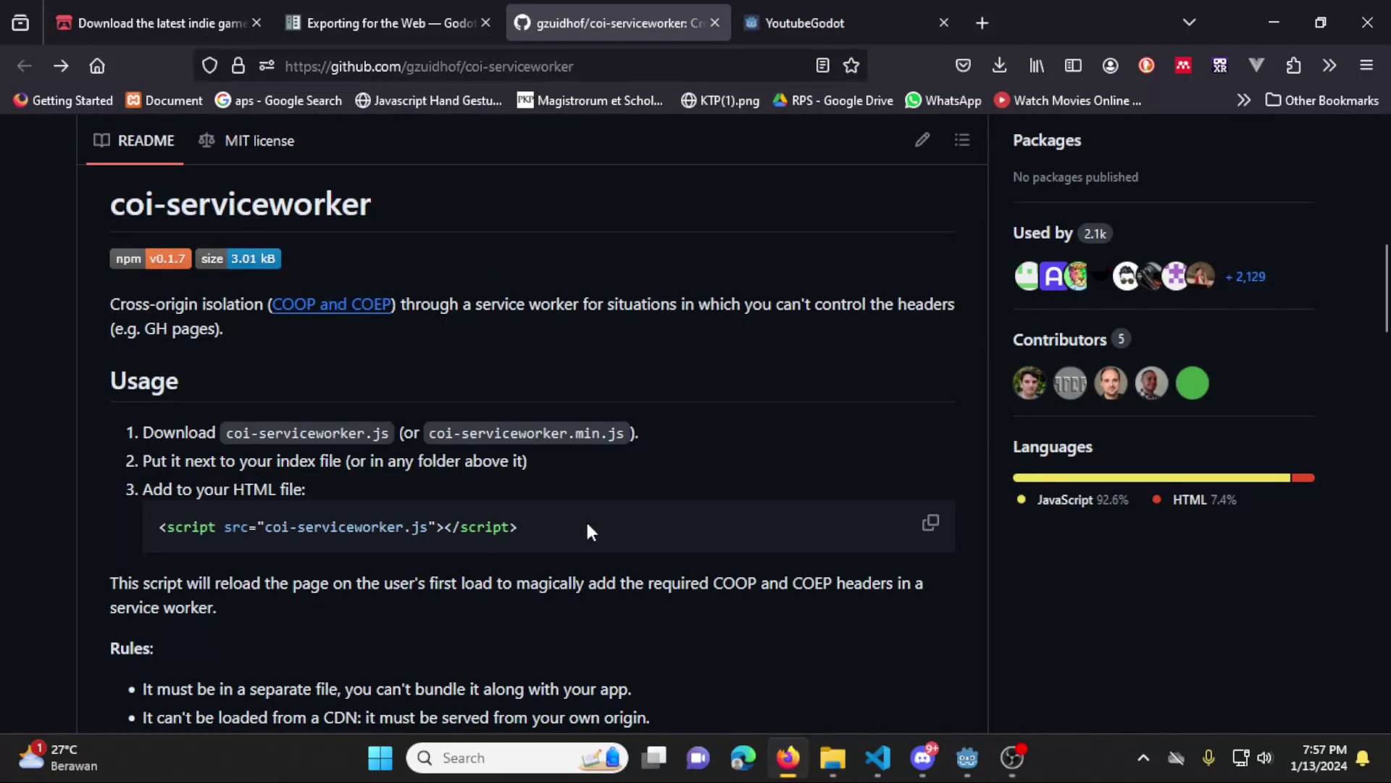
left_click(930, 522)
key("alt+Tab")
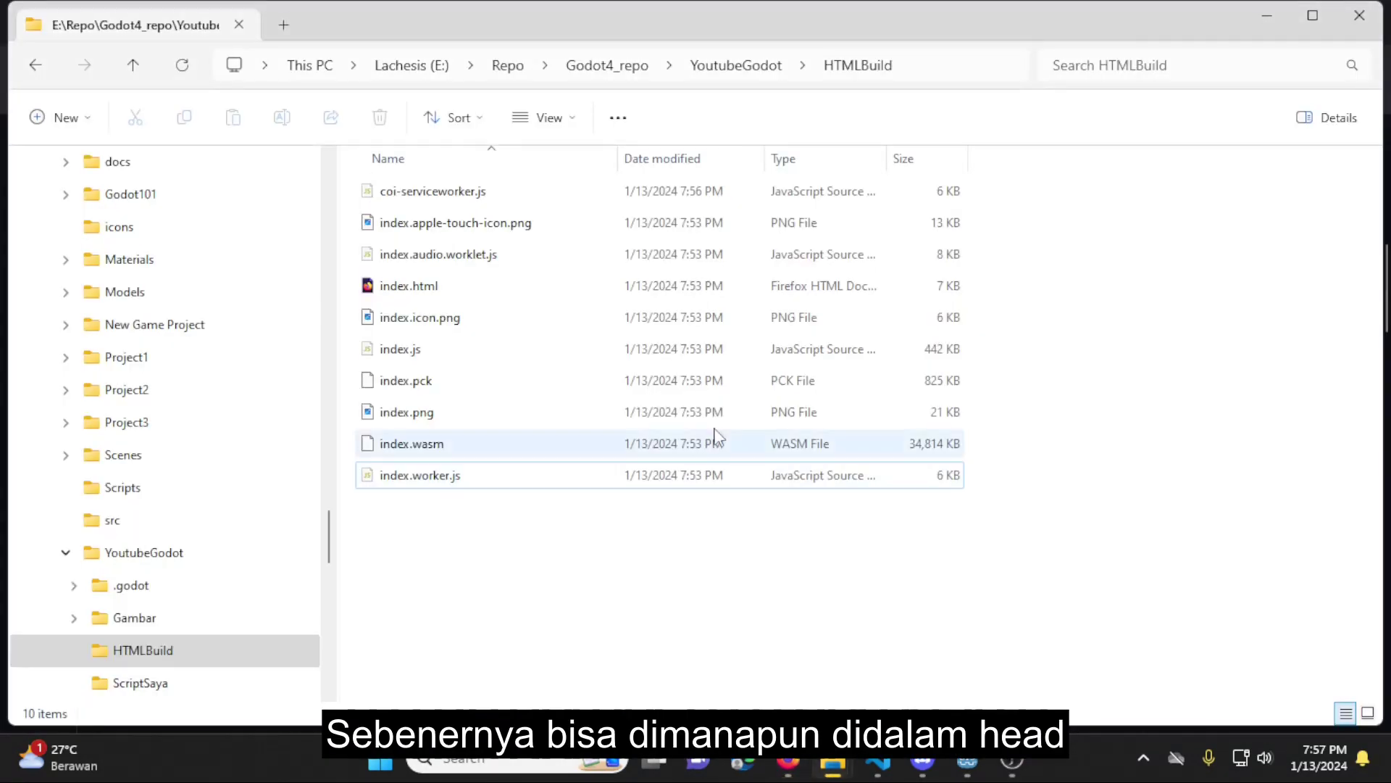
key("alt+Tab")
key("ctrl+v")
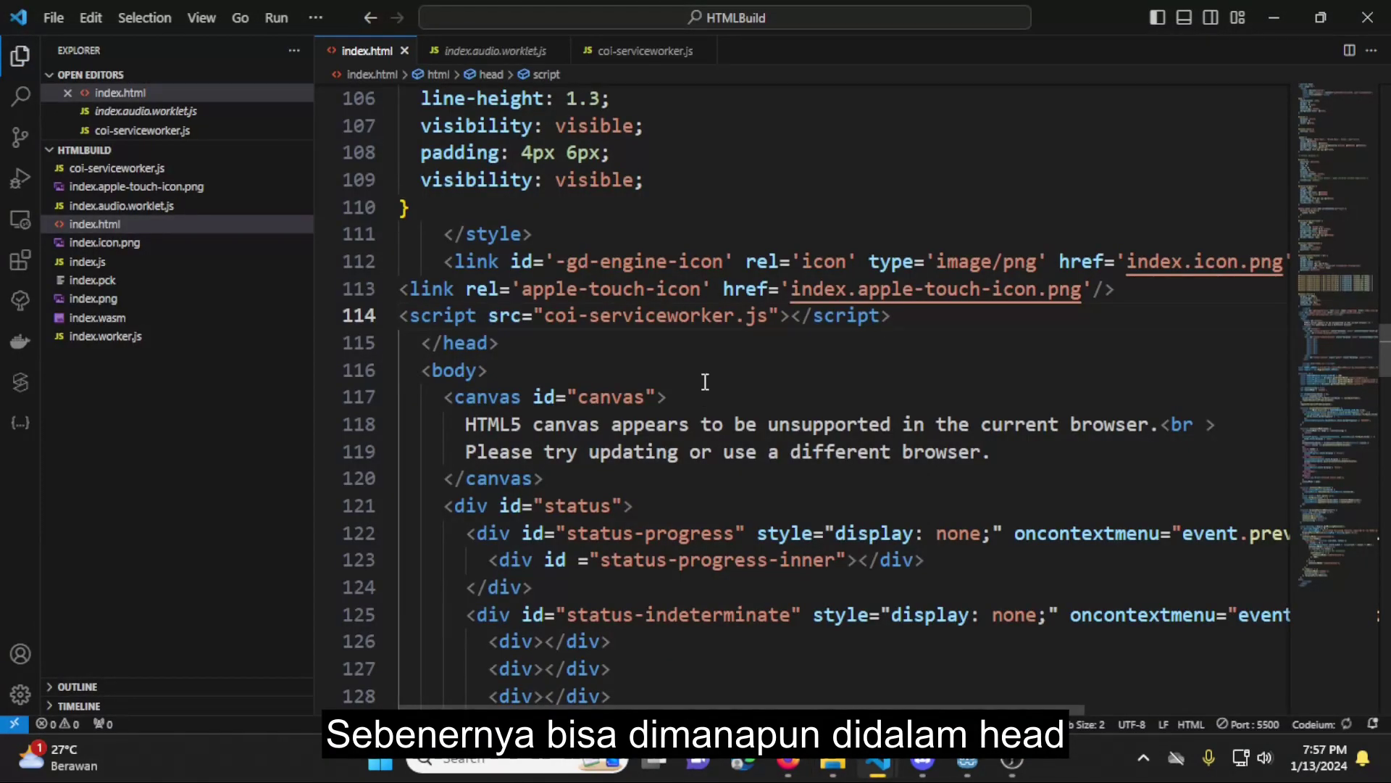
left_click(399, 316)
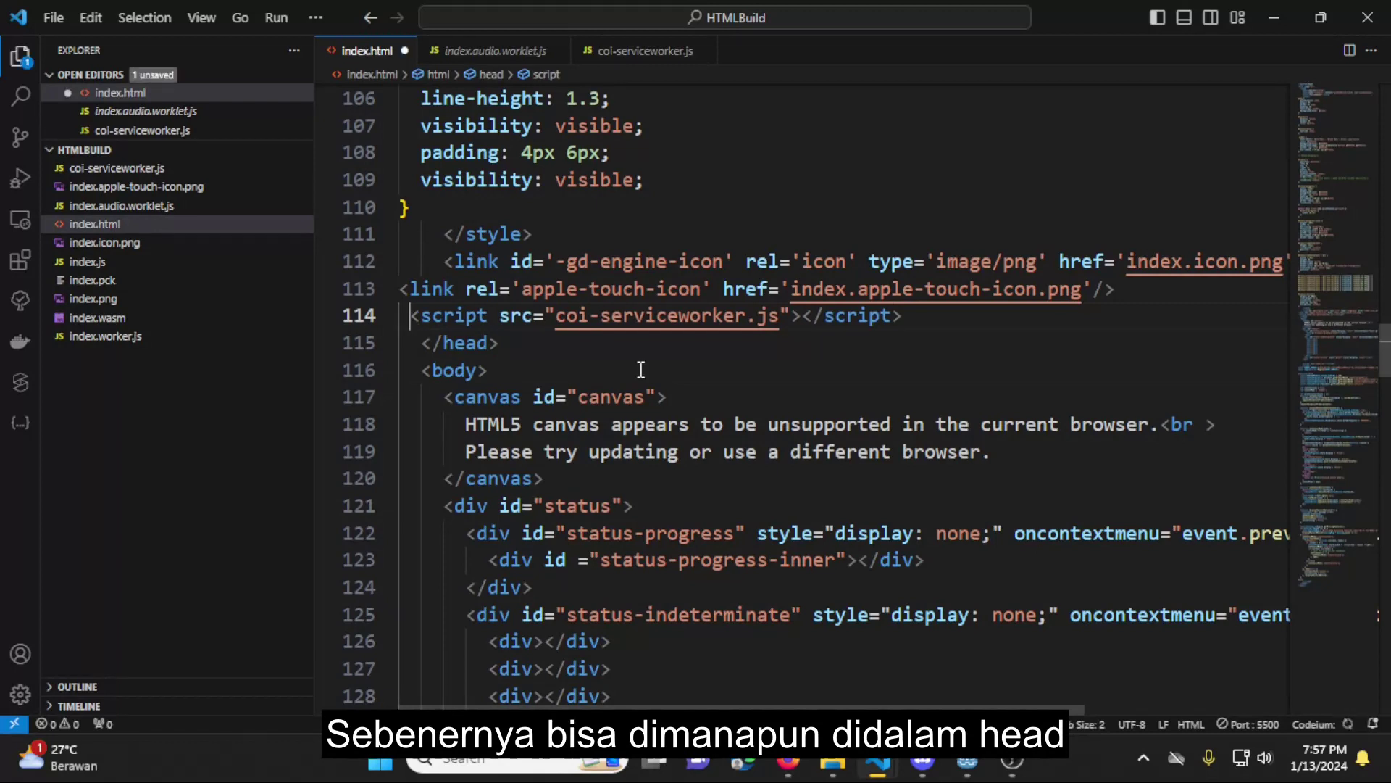
key("ctrl+s")
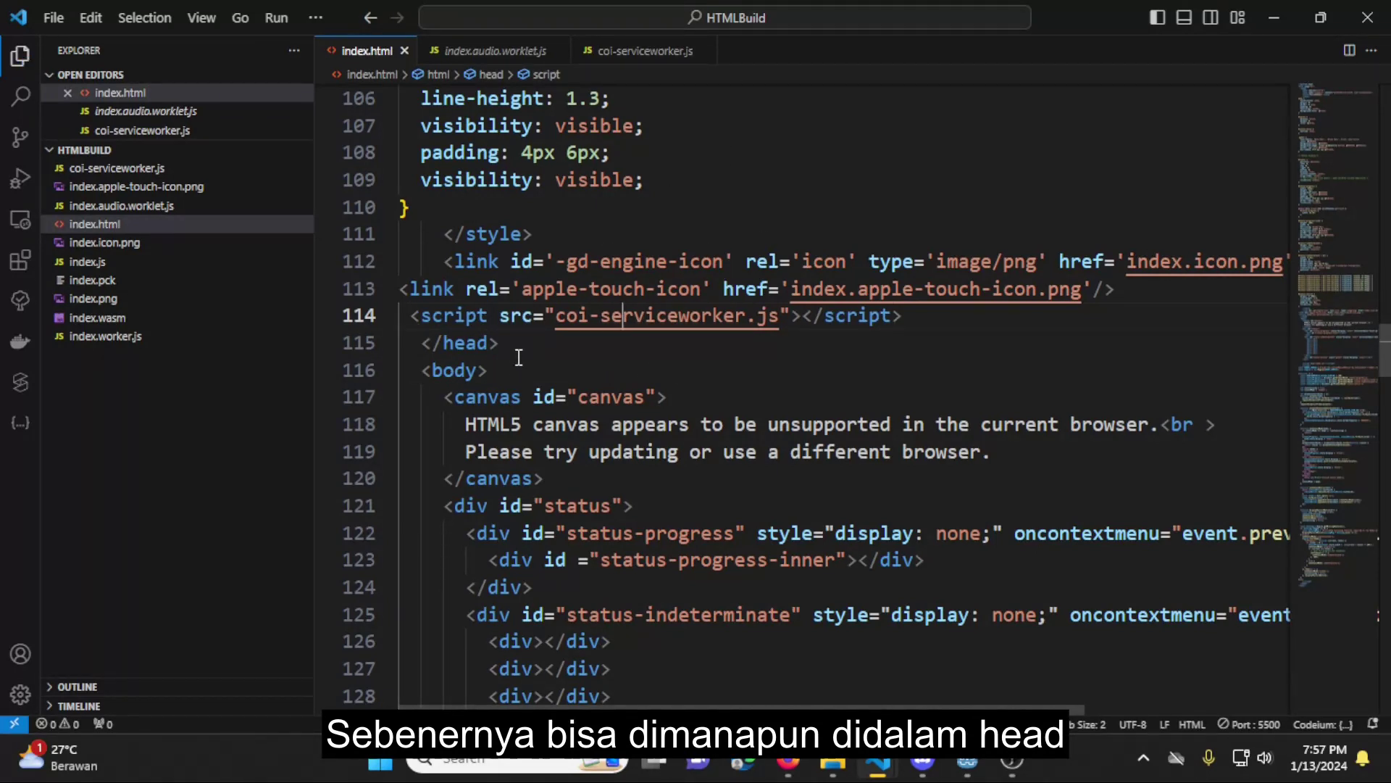
Serve index.html with Live Server at 127.0.0.1:5500
left_click_drag(500, 343, 413, 342)
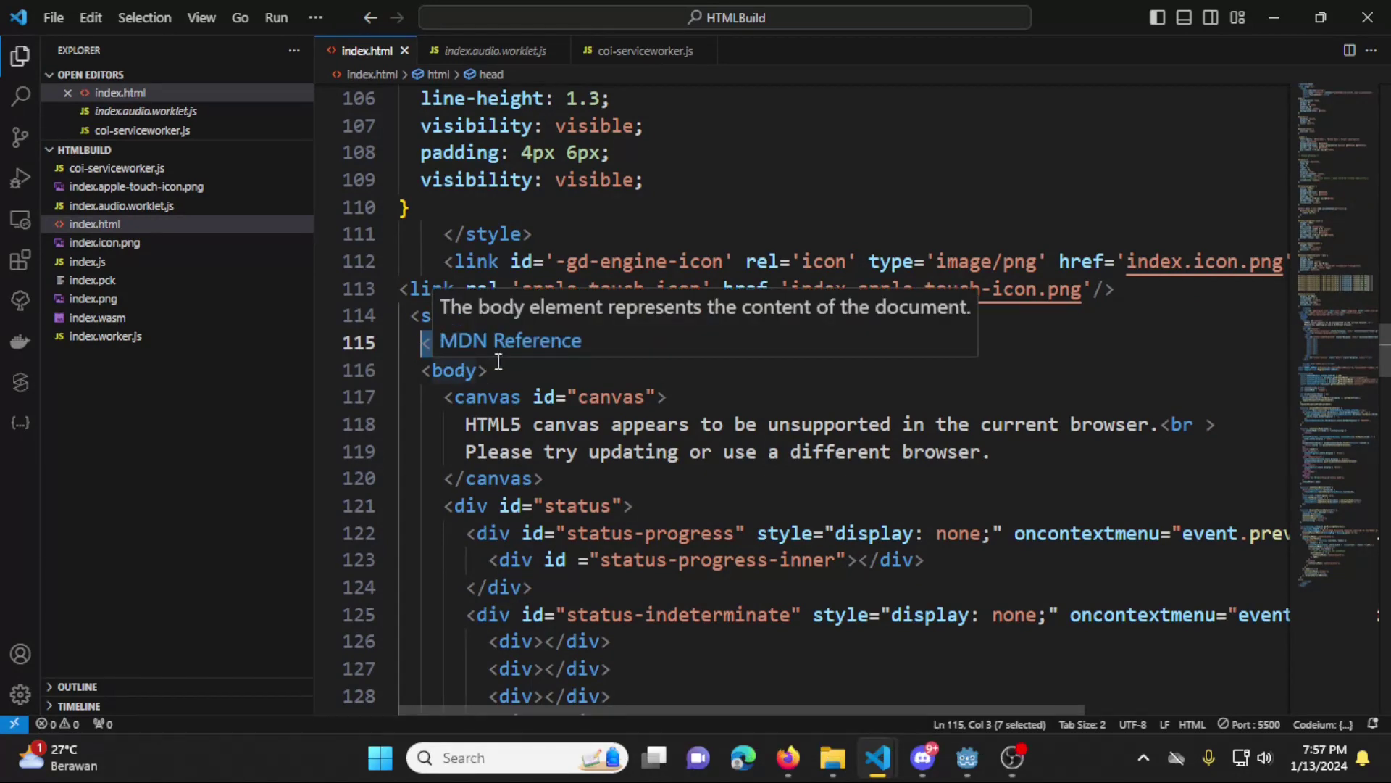
left_click(905, 317)
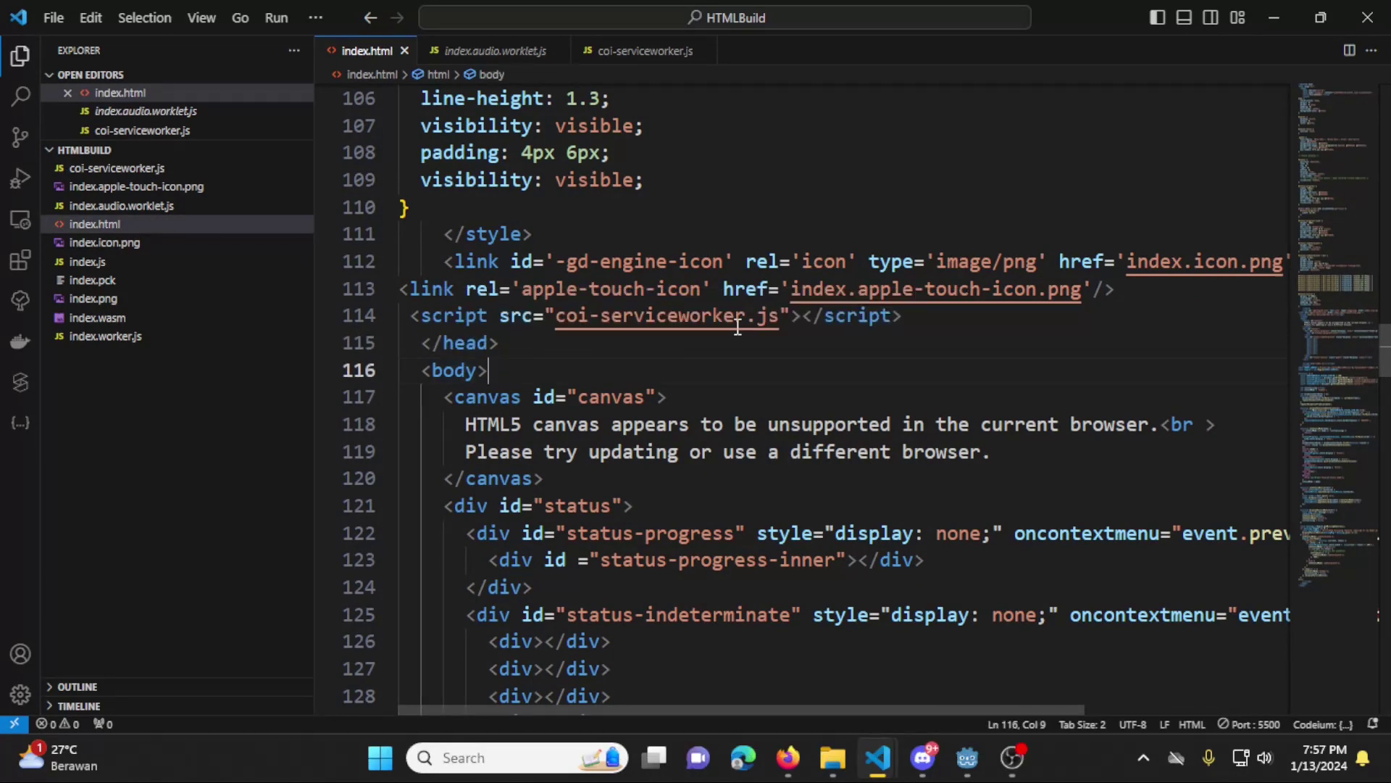
left_click(124, 226)
right_click(123, 226)
left_click(181, 236)
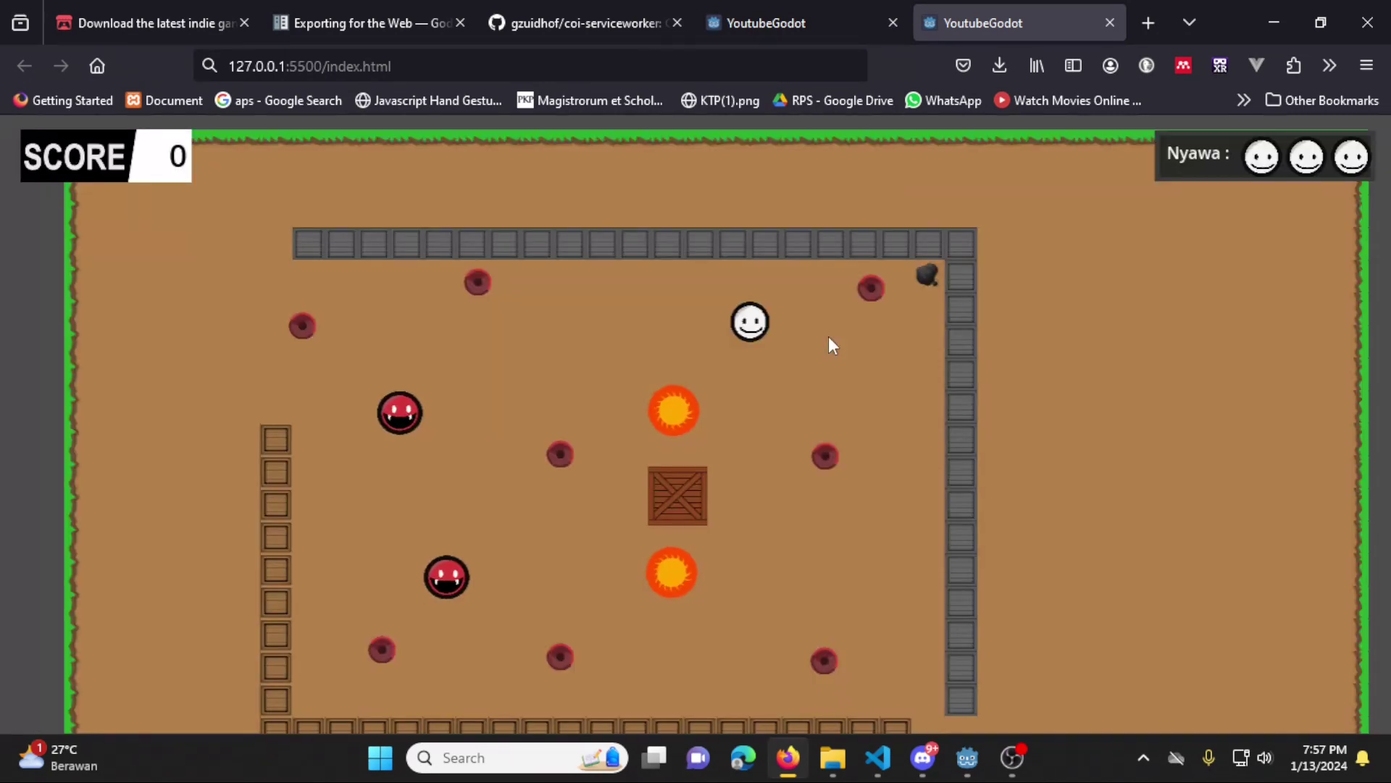
Collect coins with the arrow keys until the score reaches 40, then close the game tab
key("Right")
key("Up")
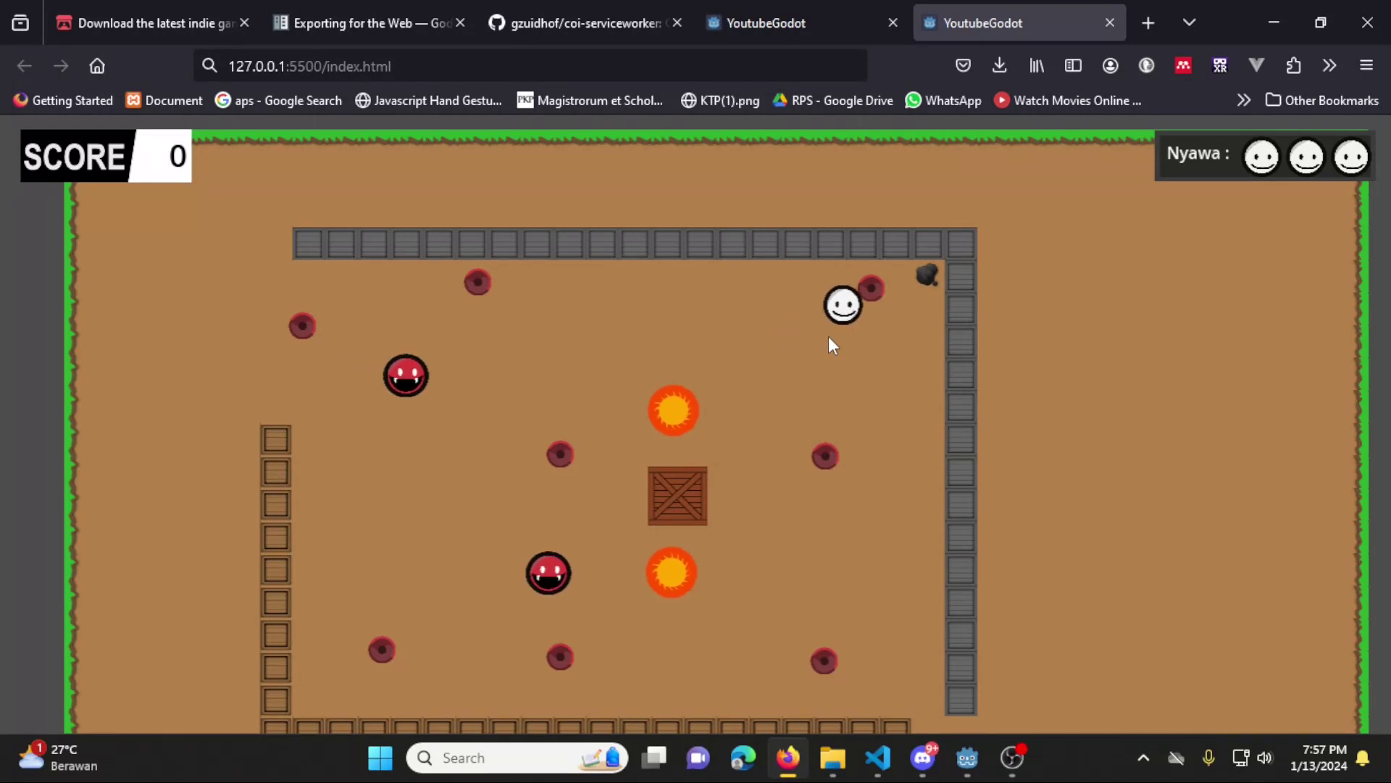
key("Down")
key("Left")
key("Right")
key("Up")
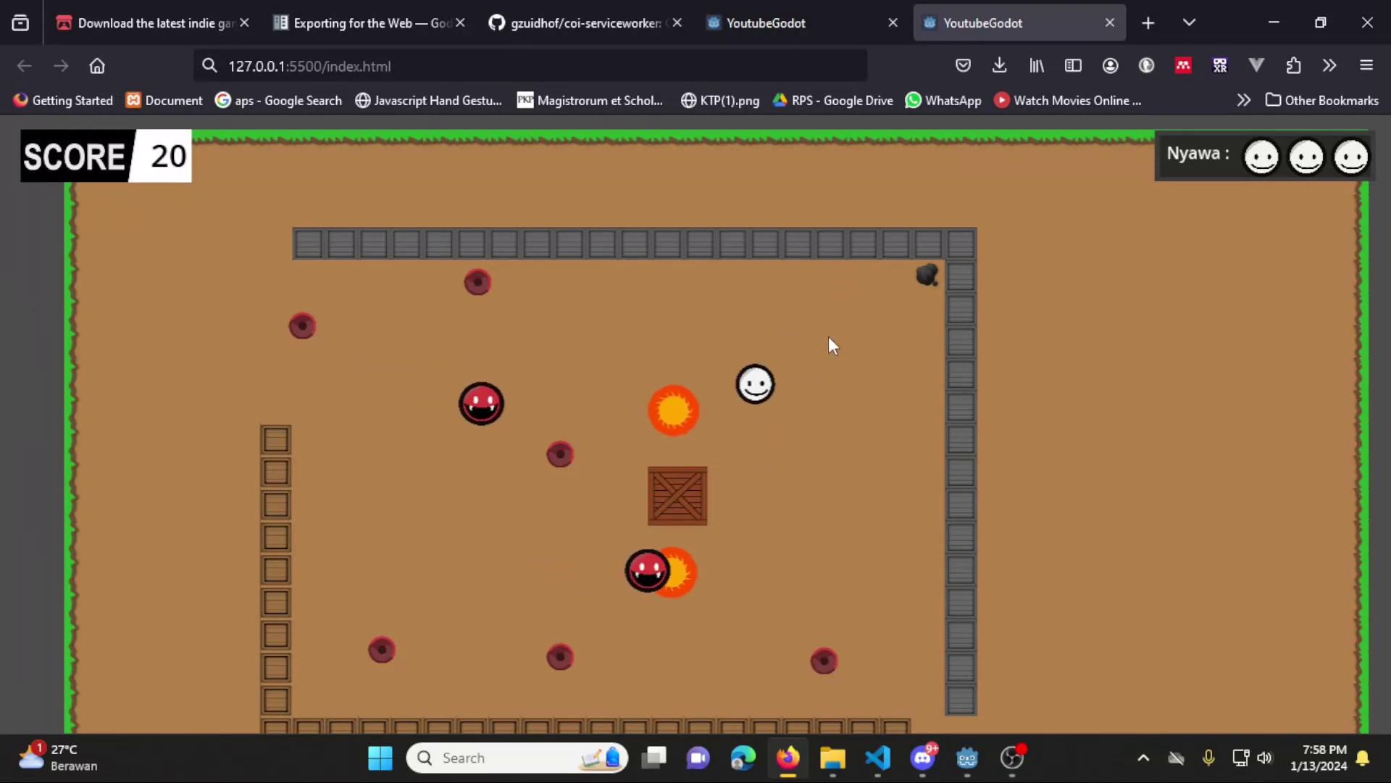
key("Left")
key("Right")
key("Down")
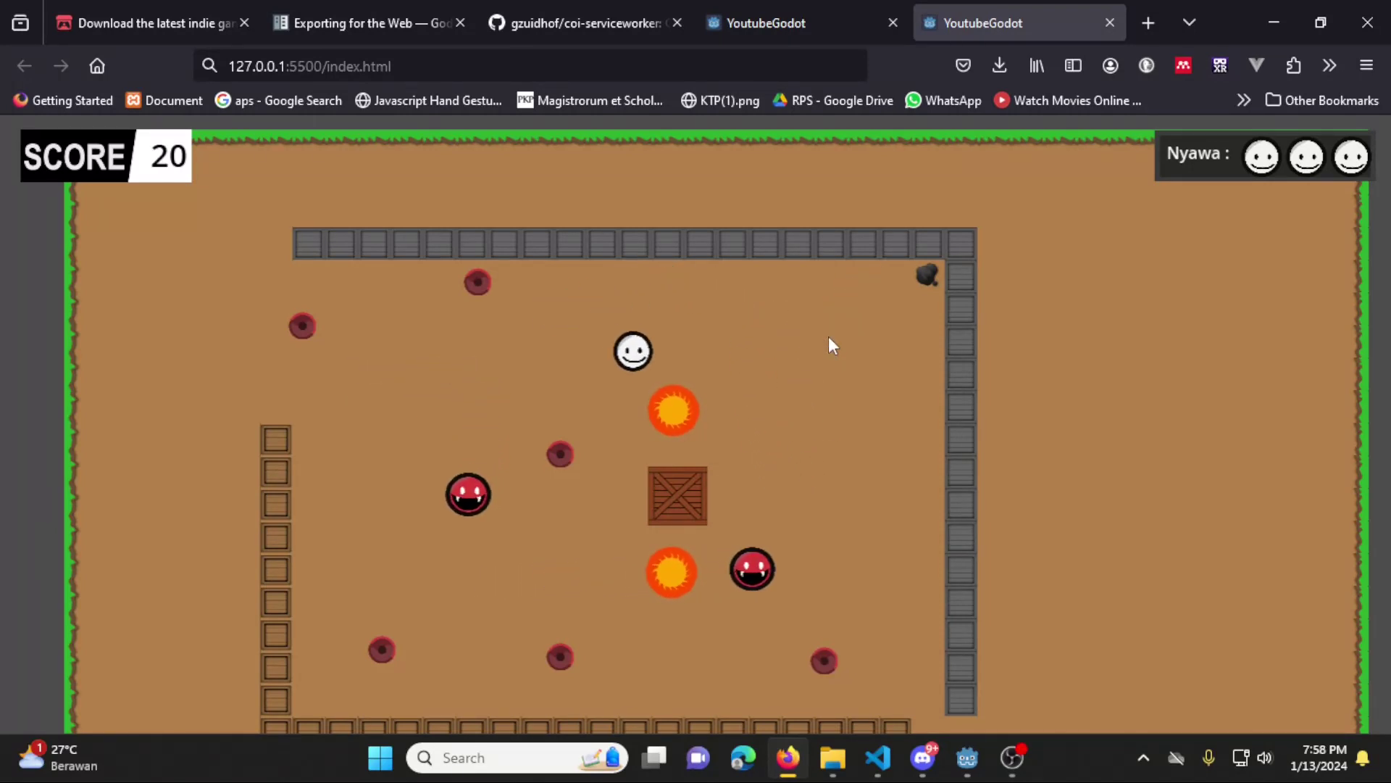
key("Up")
key("Right")
key("Down")
key("Left")
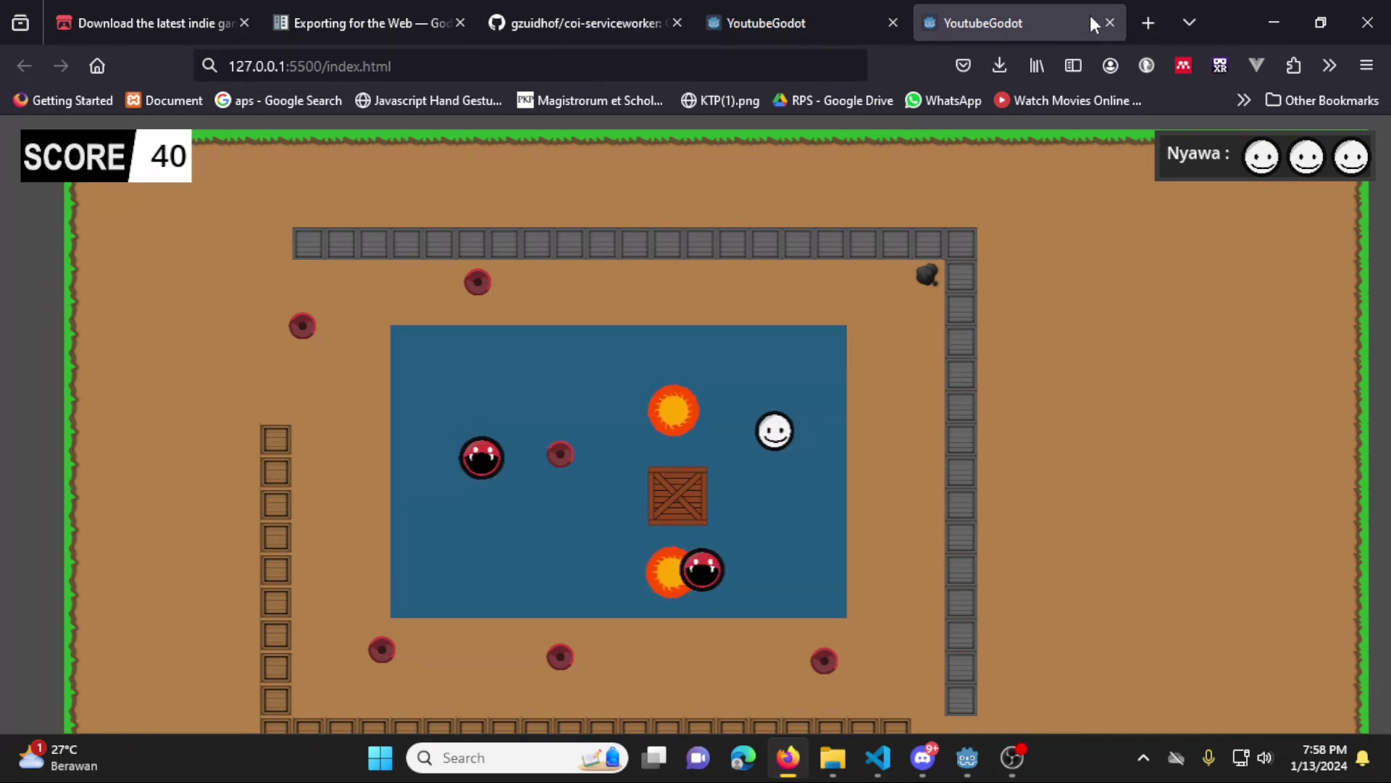
left_click(1109, 22)
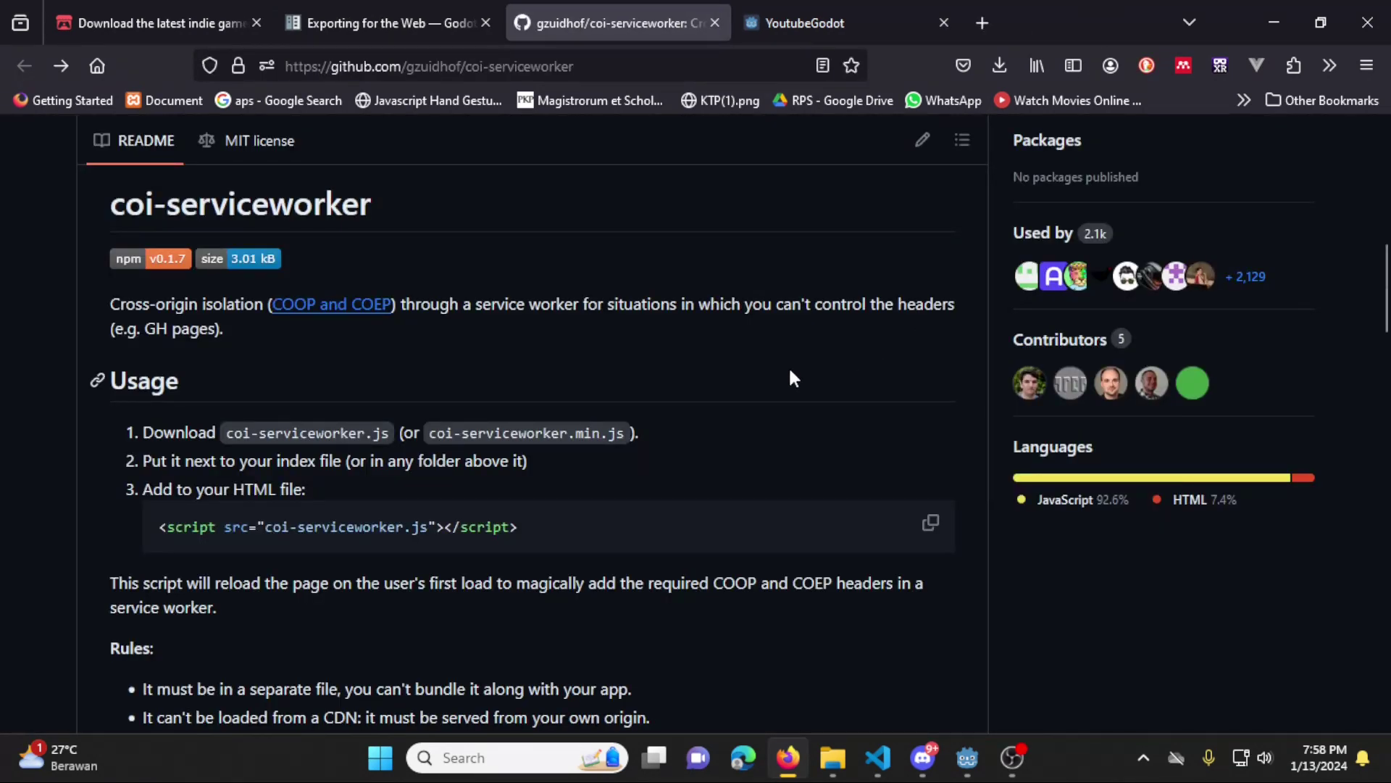
Scroll back through the coi-serviceworker Usage notes, then switch to the itch.io tab
scroll(789, 371, "up", 2)
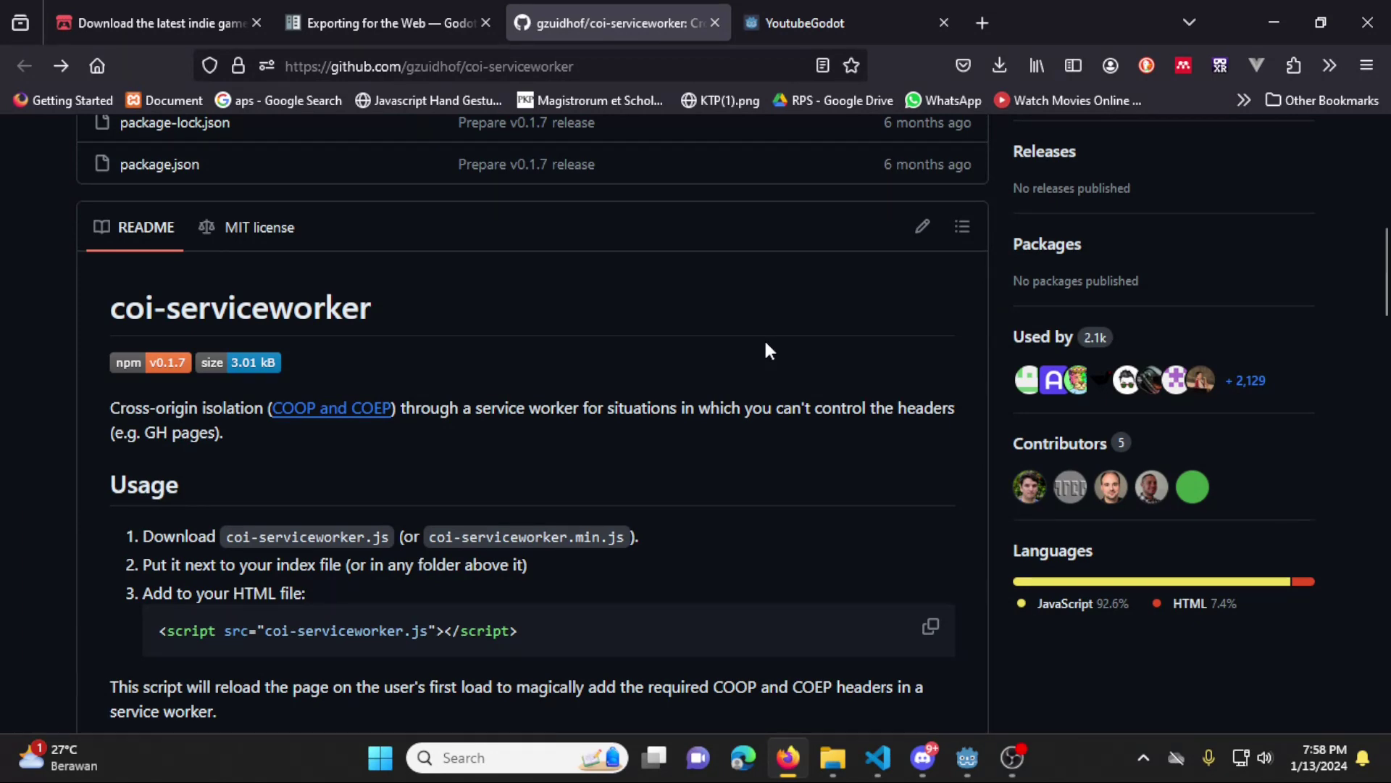
left_click(174, 20)
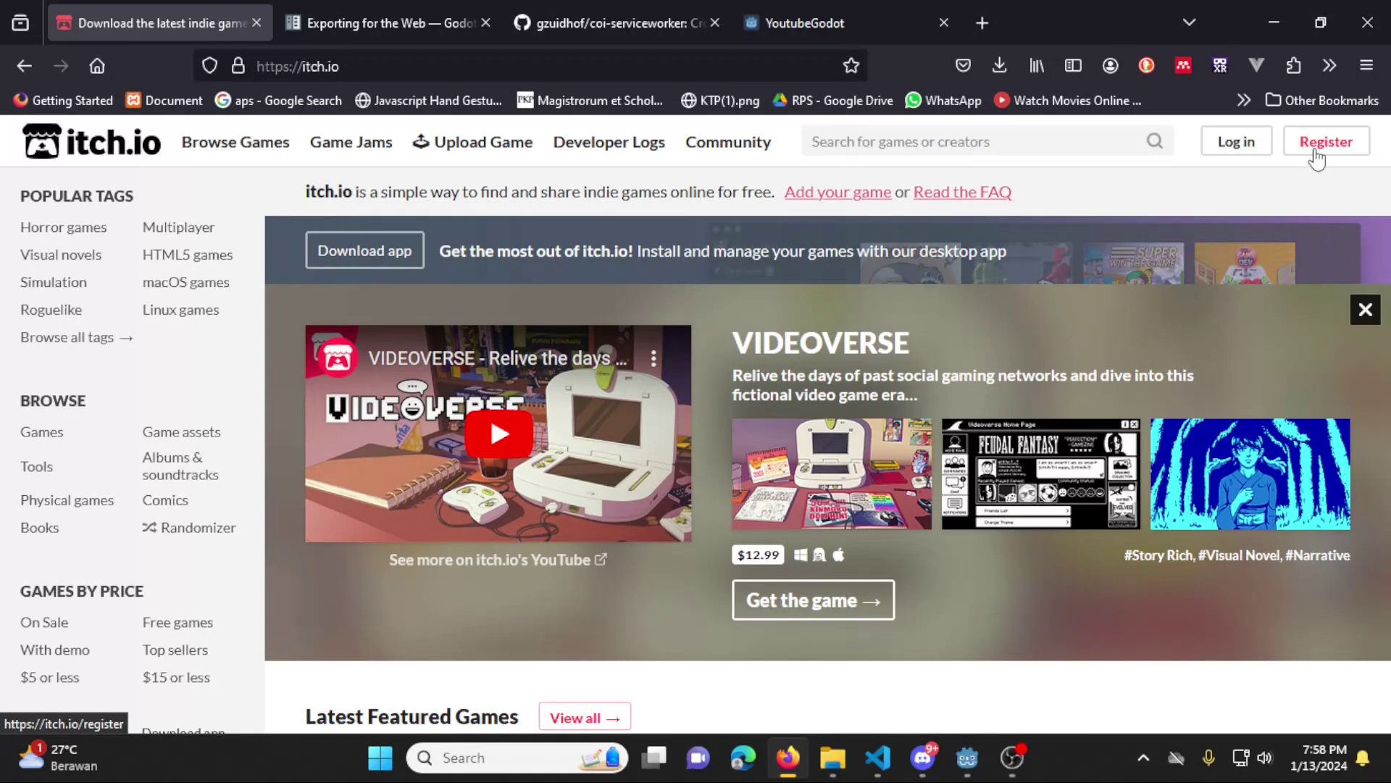
Log in to itch.io with GitHub and start a new project from the Creator Dashboard
left_click(1245, 143)
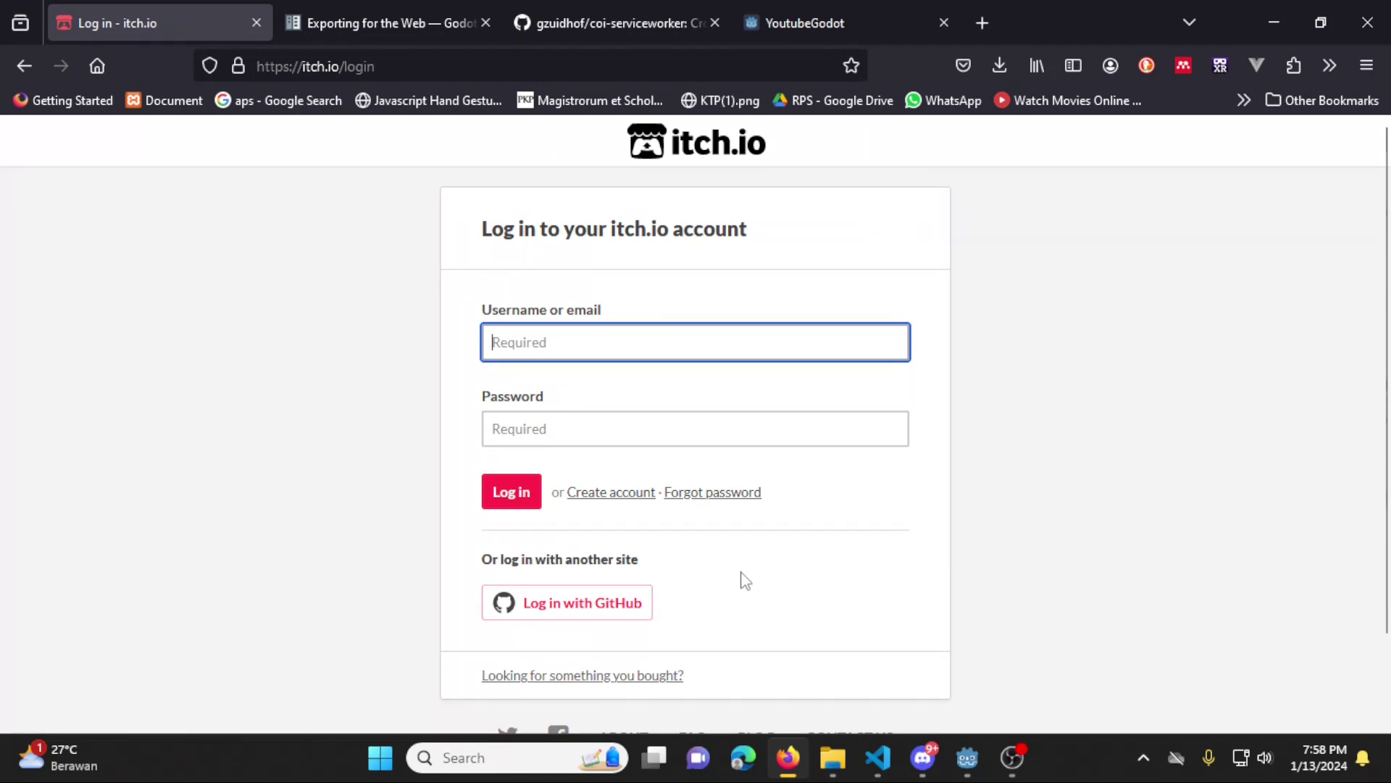
left_click(630, 606)
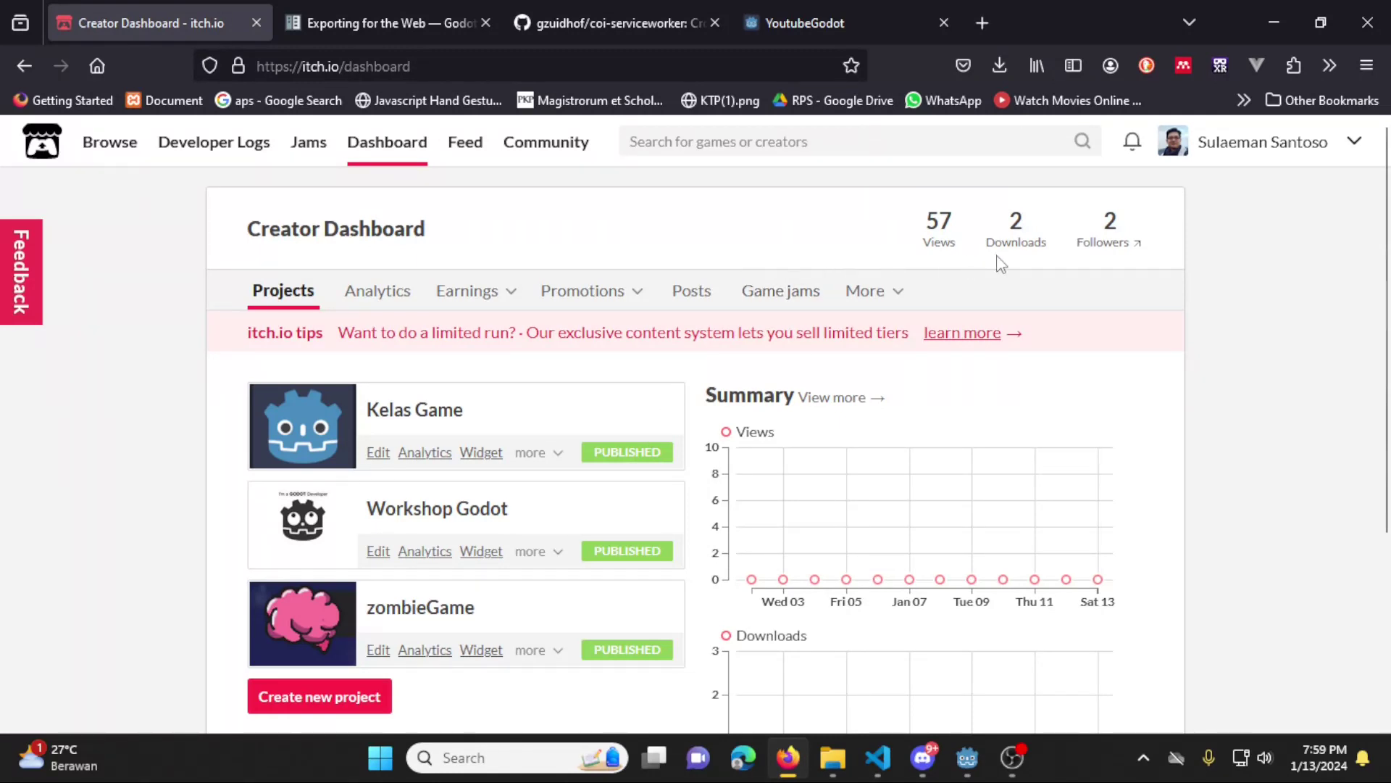
left_click(381, 698)
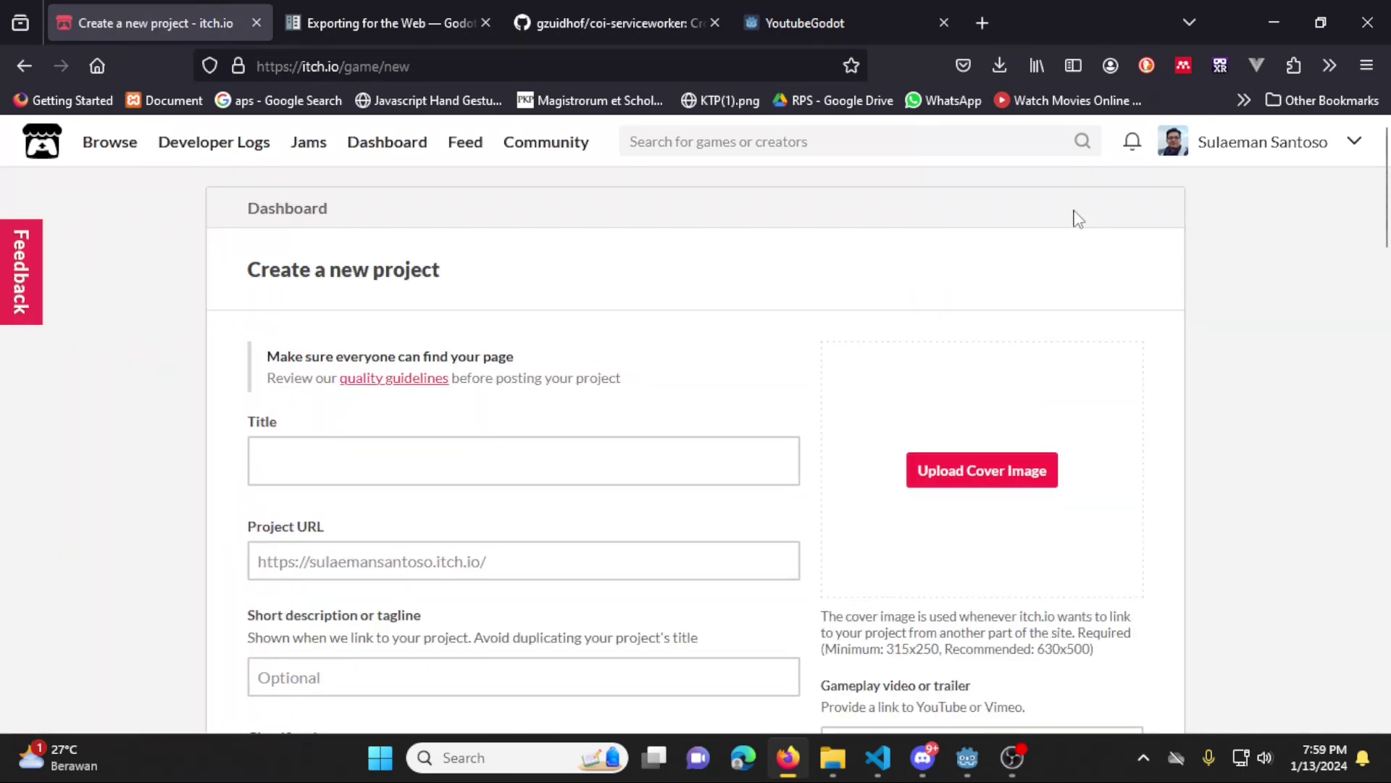
left_click(24, 66)
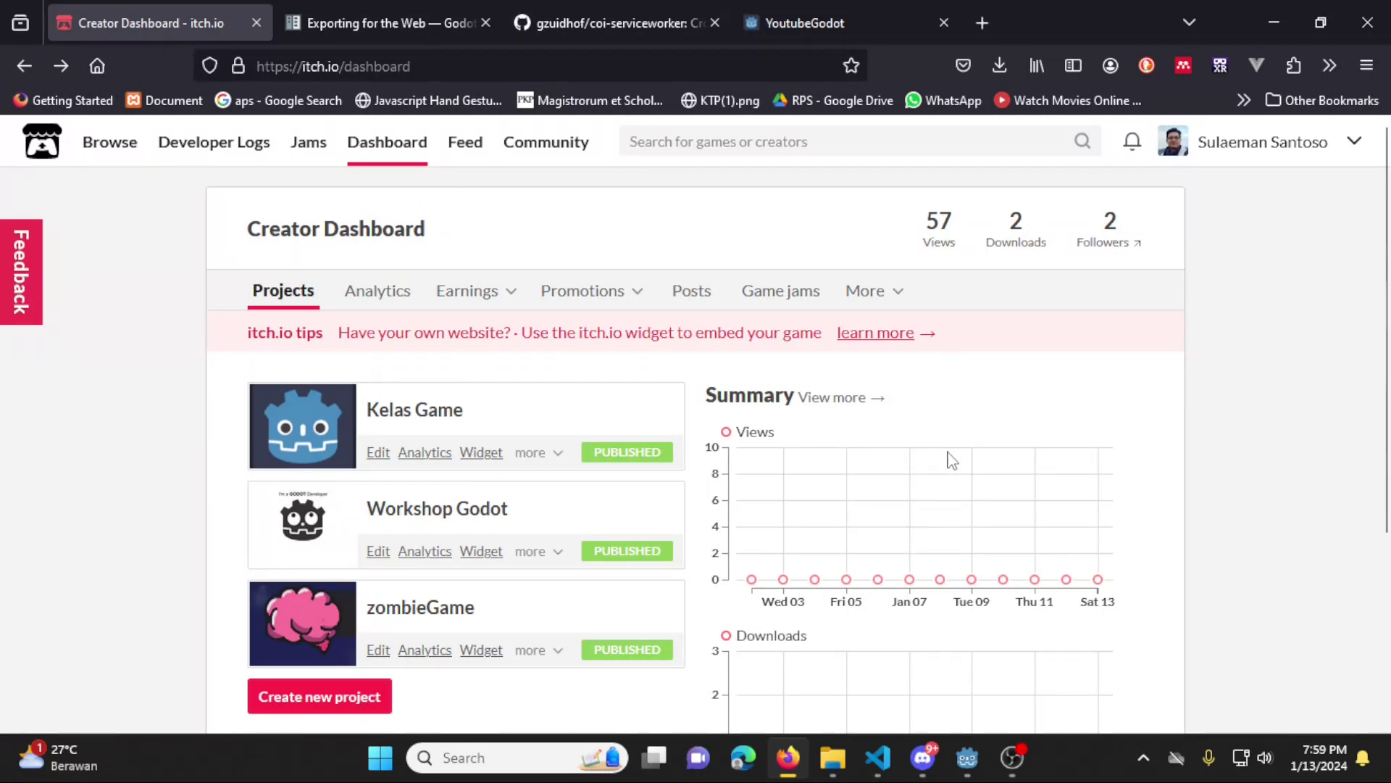
left_click_drag(1386, 351, 1386, 397)
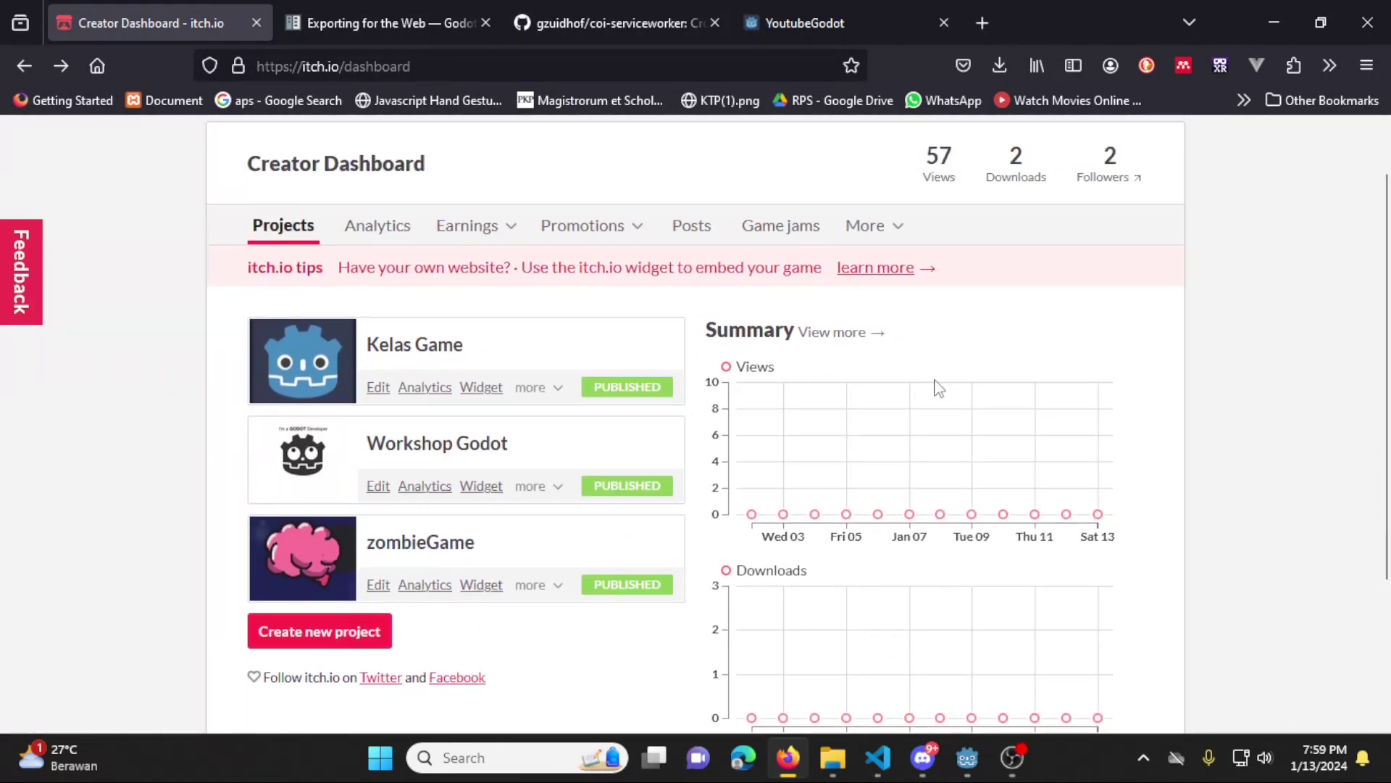
left_click(308, 651)
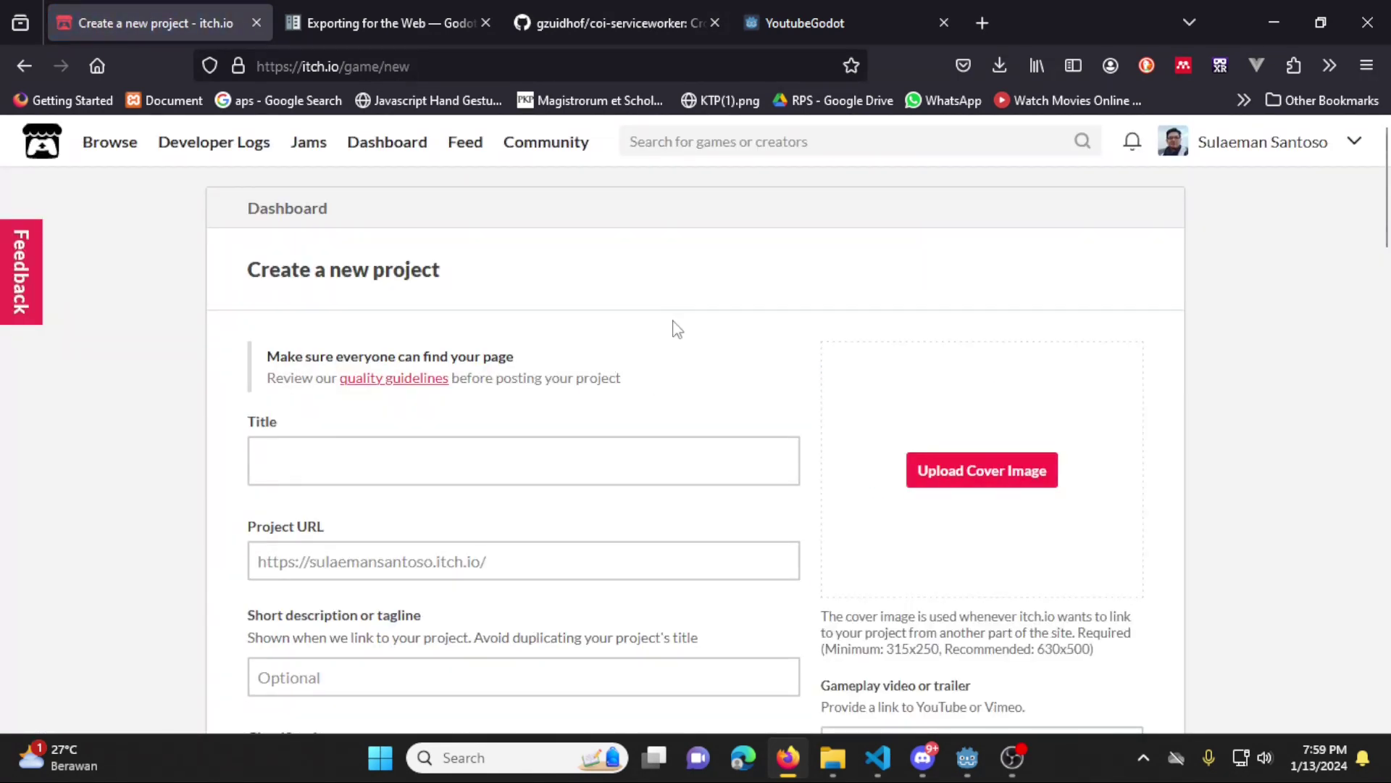
Title the project YoutubeGameTutorial and upload BolaMC.png as its cover image
left_click(367, 465)
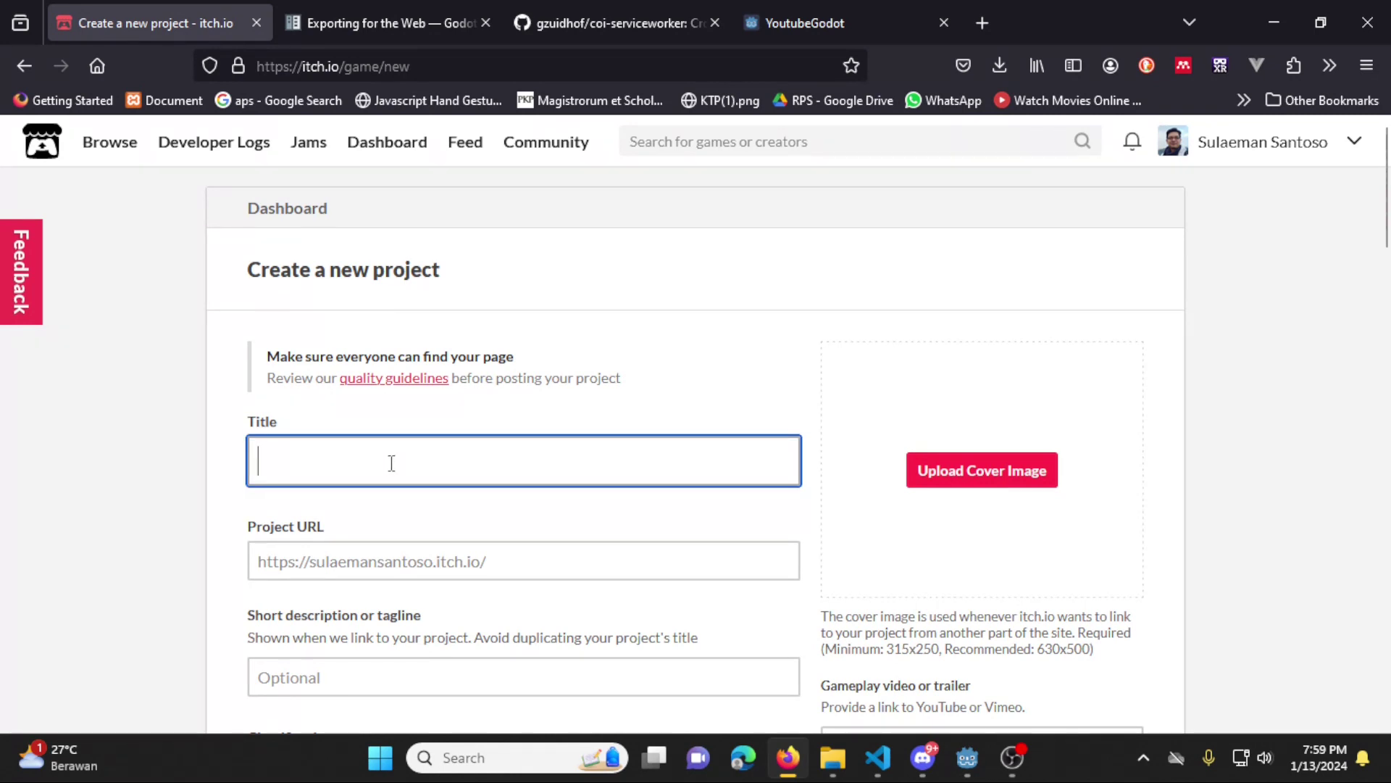
type("Yo")
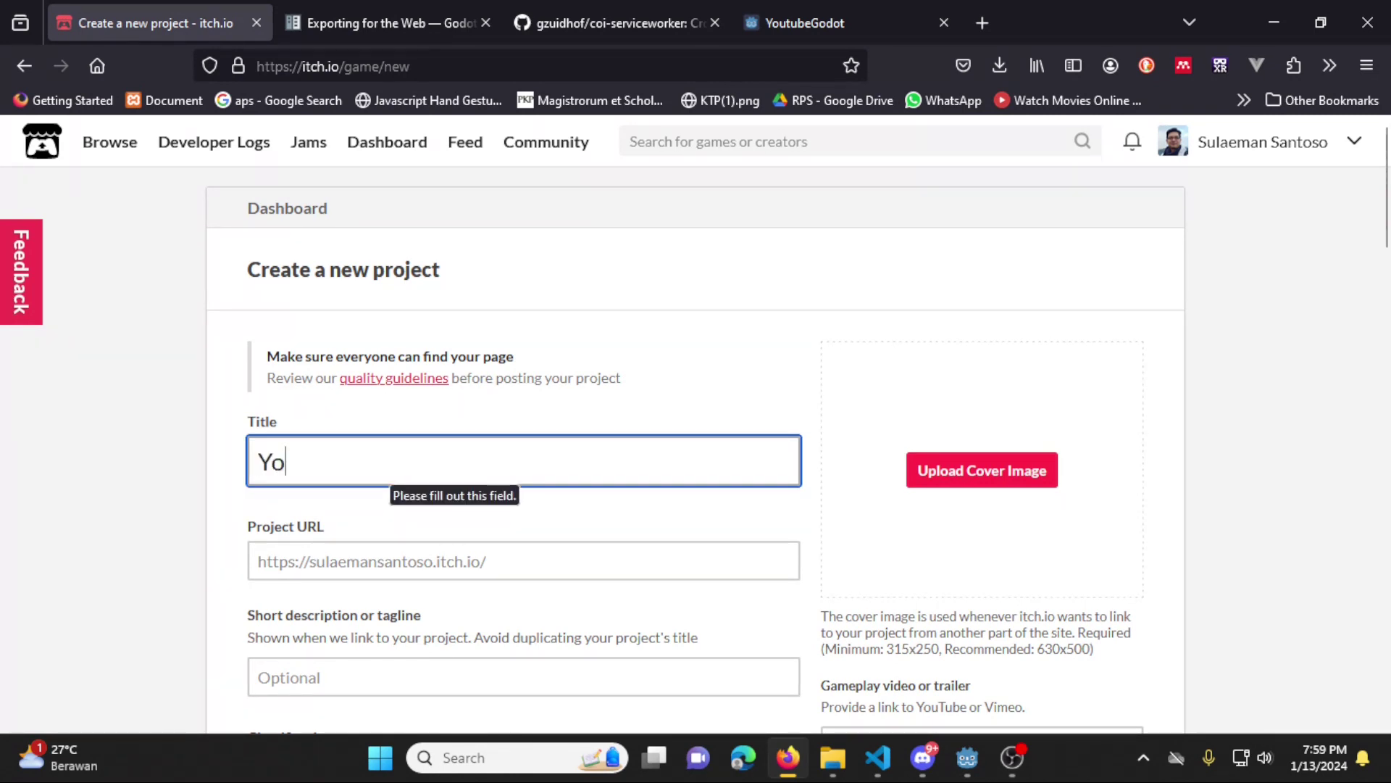
type("utubeG")
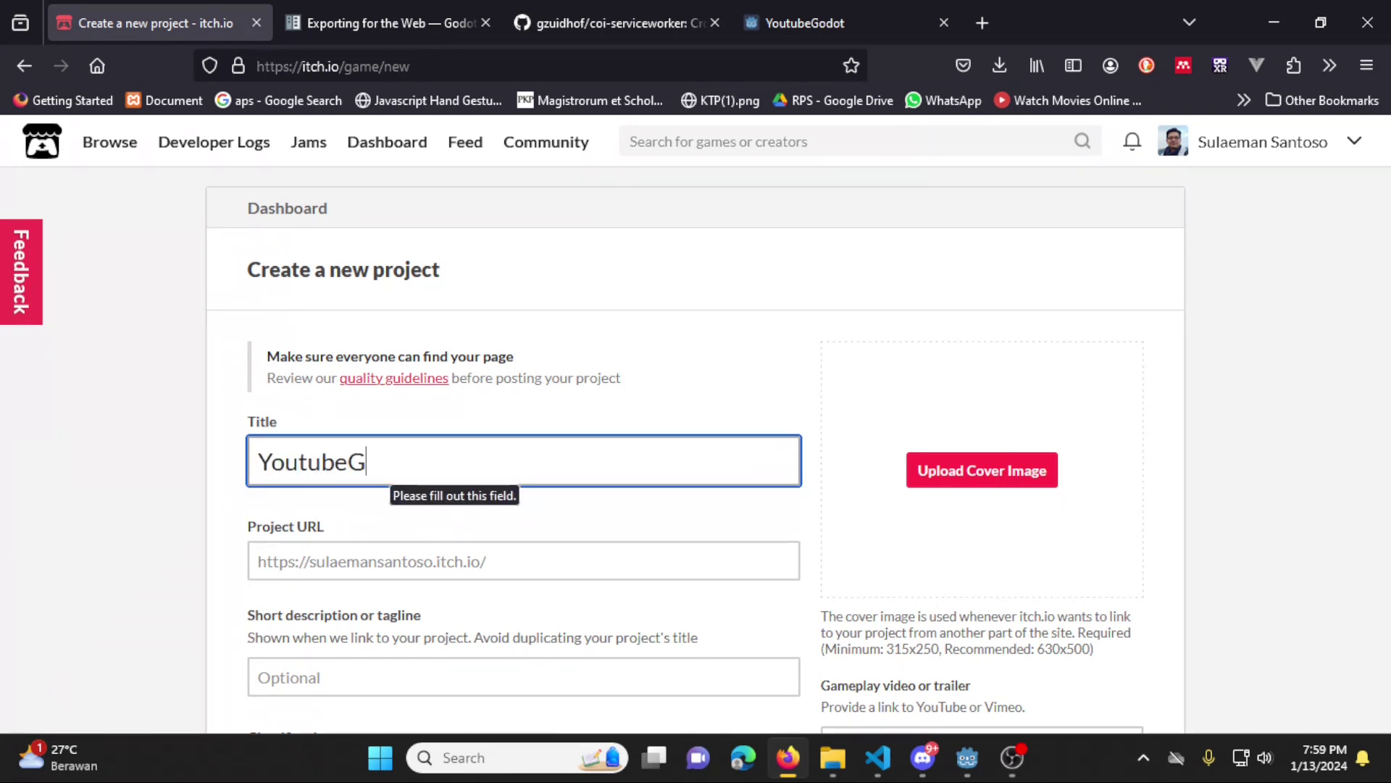
type("ameTUt")
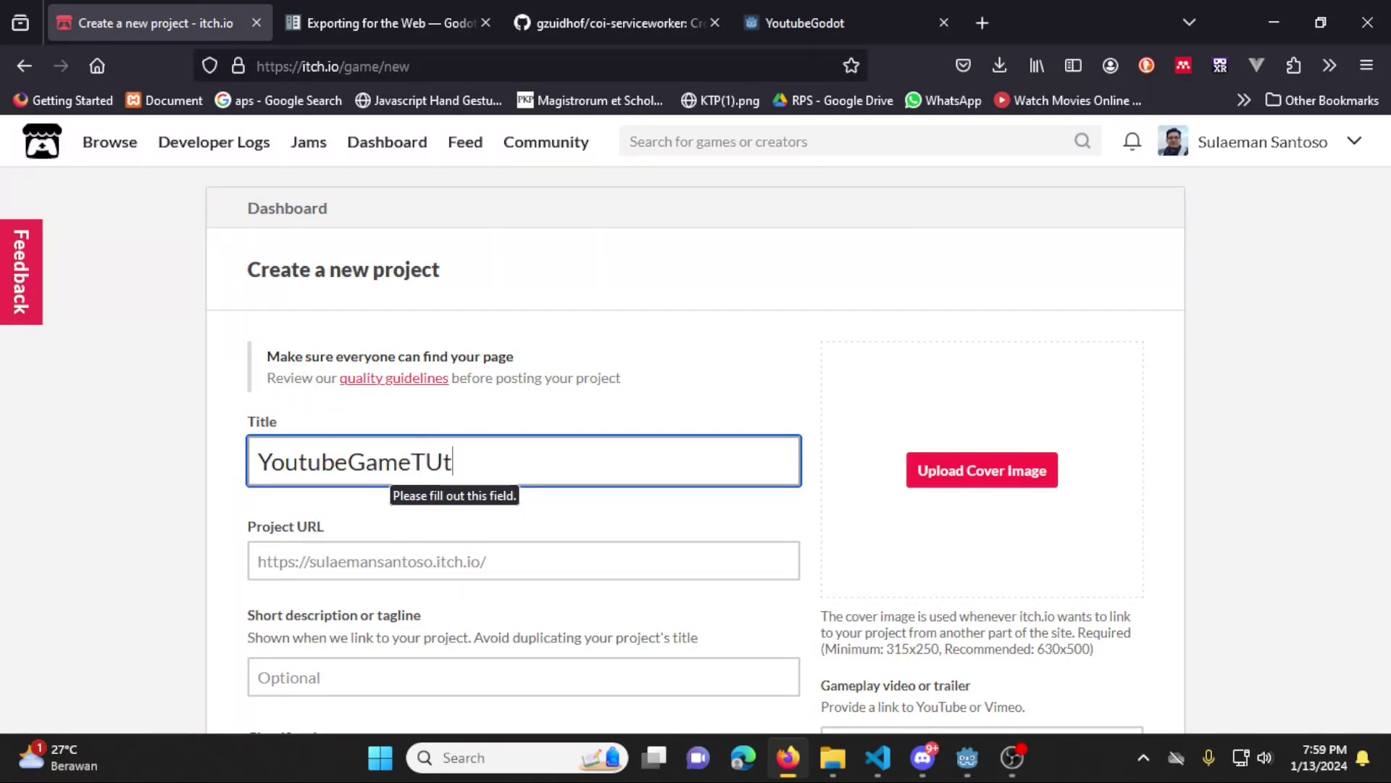
type("oria")
key("BackSpace")
key("BackSpace")
key("BackSpace")
type("torial")
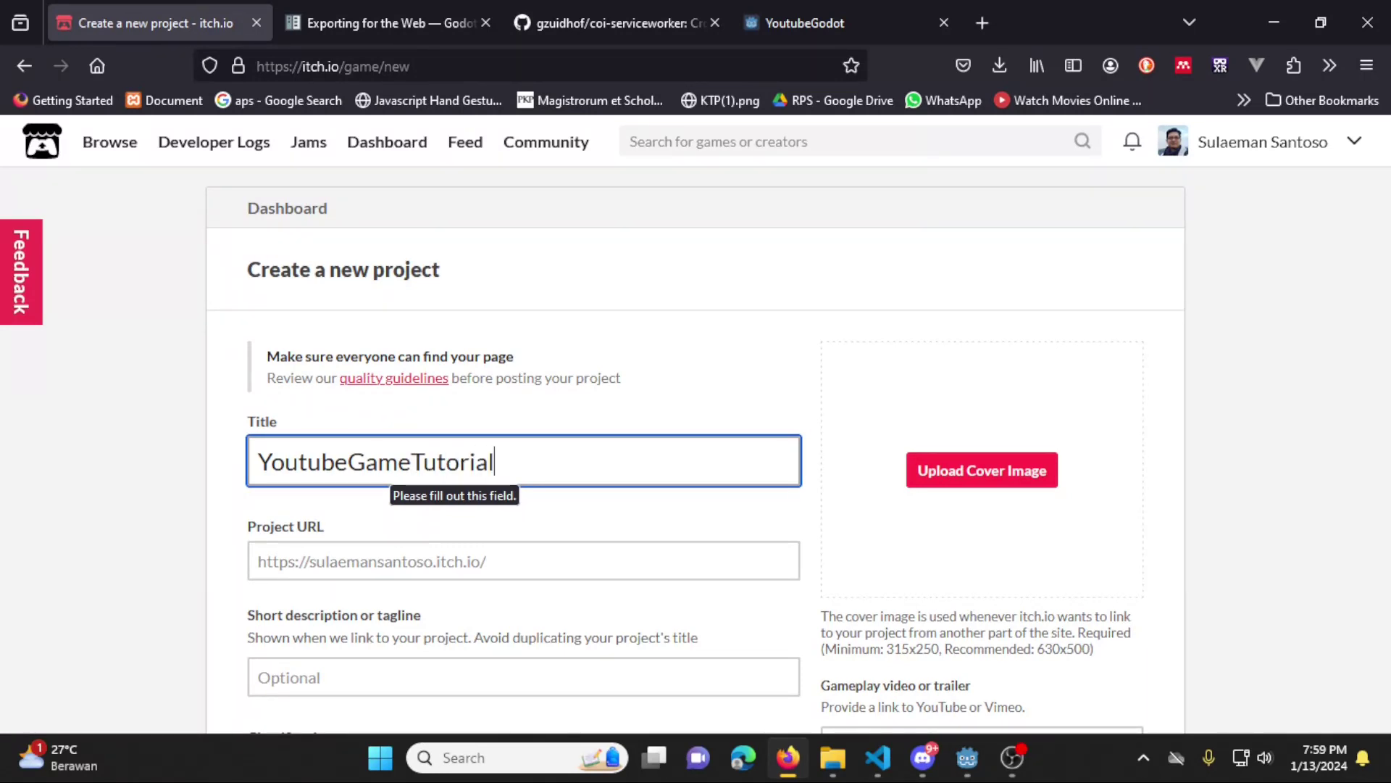
left_click(1006, 485)
left_click(1008, 459)
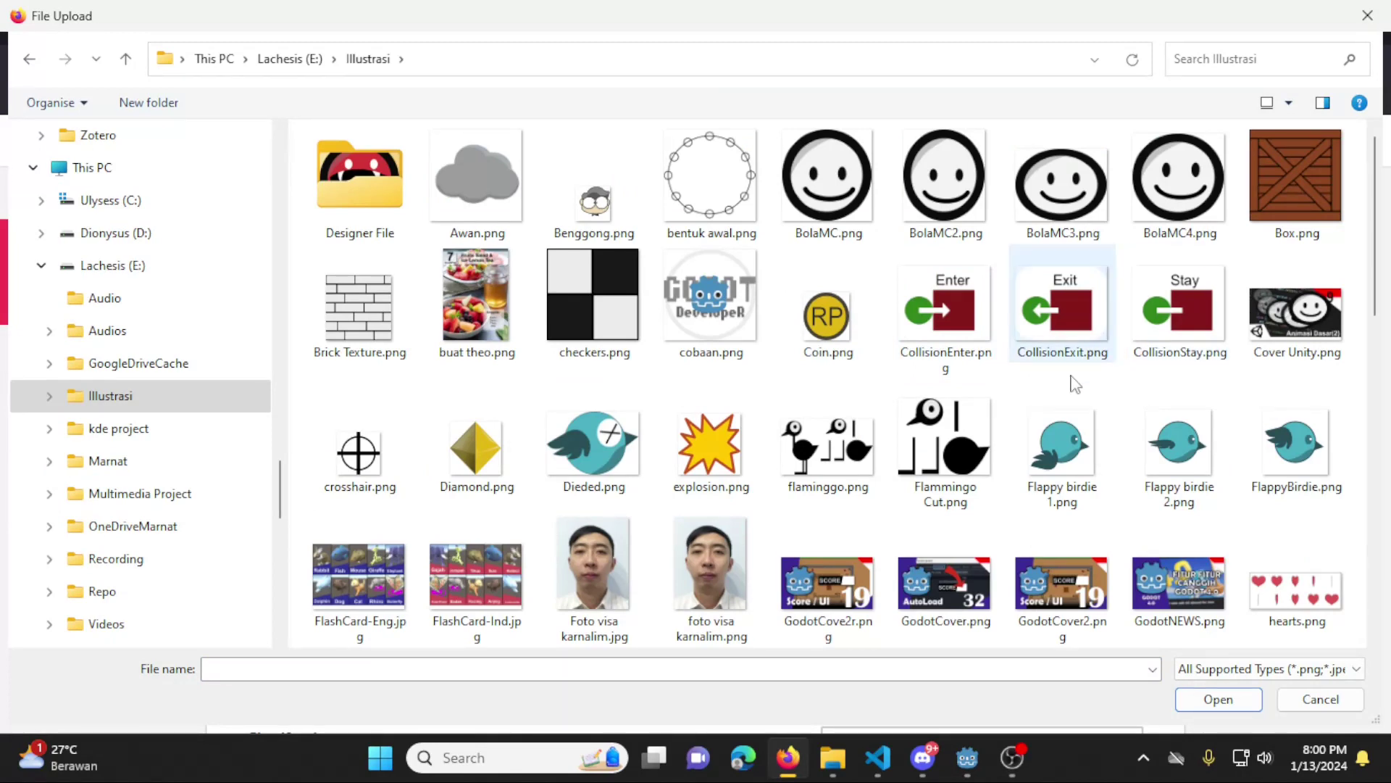
double_click(826, 181)
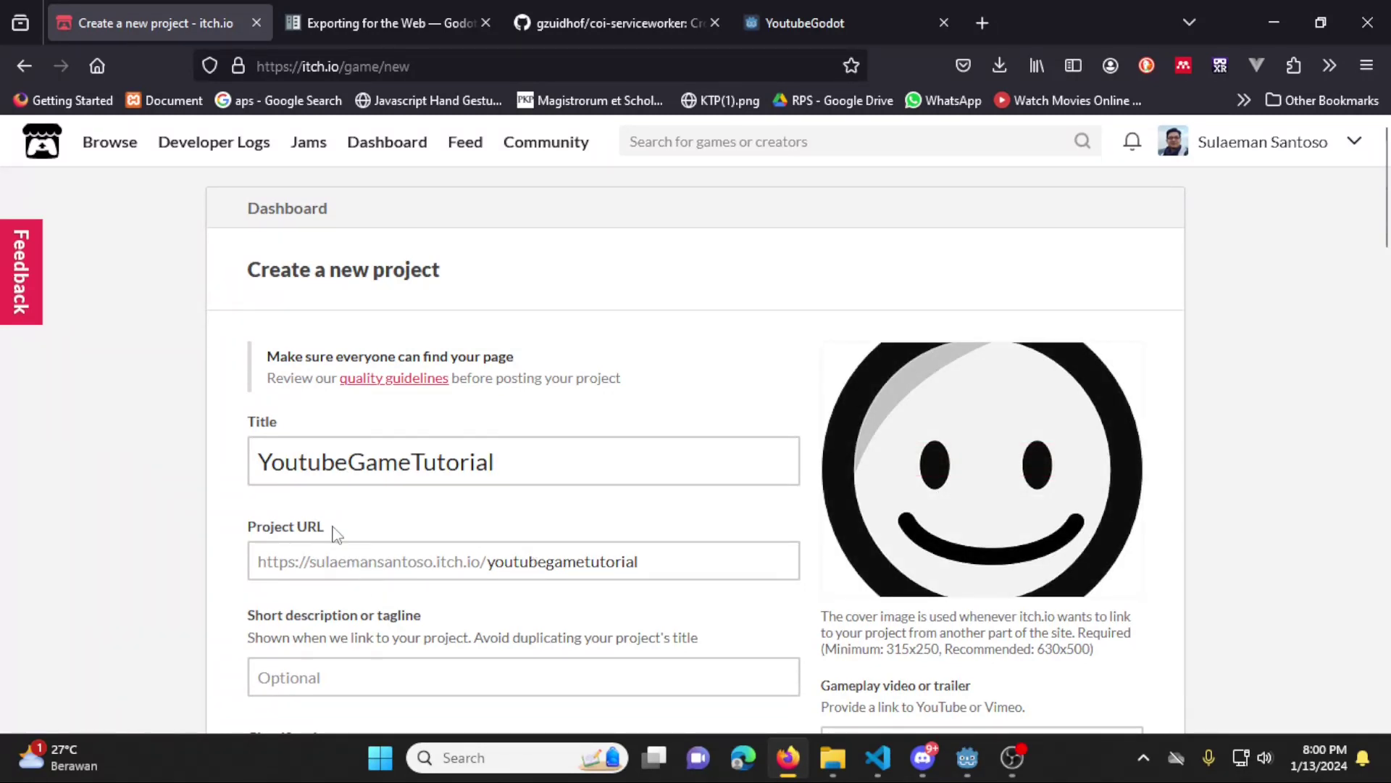
Enter the tagline 'Ini adalah contoh game export dari tutorial yang di youtube'
double_click(555, 566)
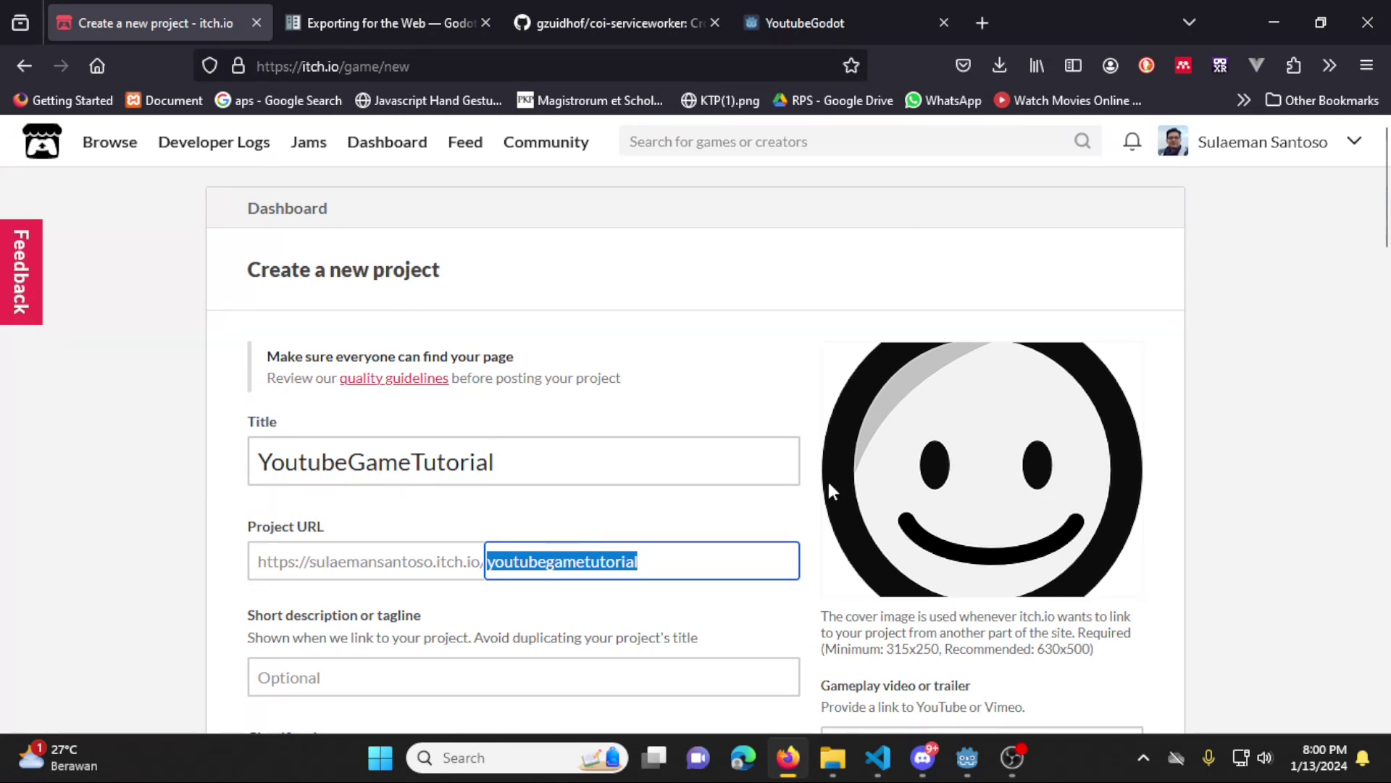
scroll(1384, 235, "down", 3)
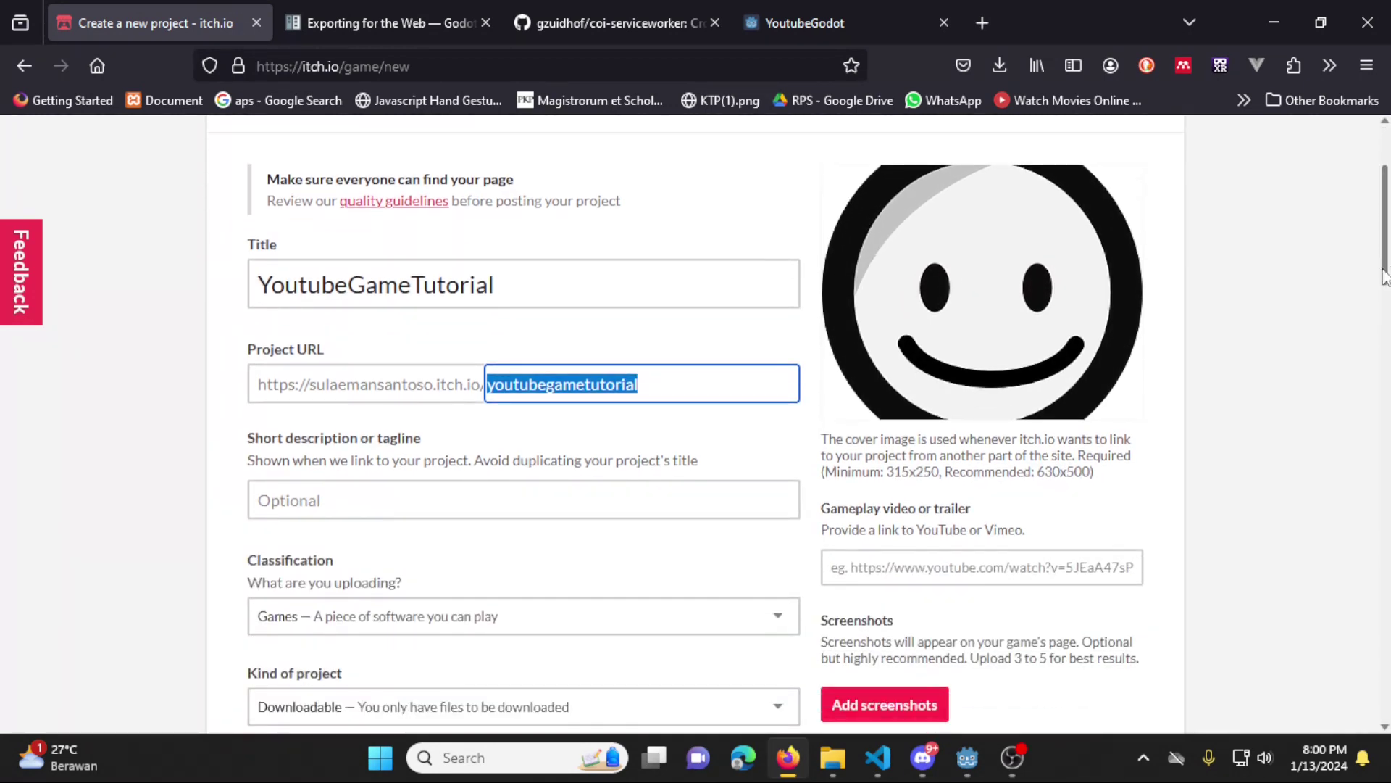
left_click(668, 433)
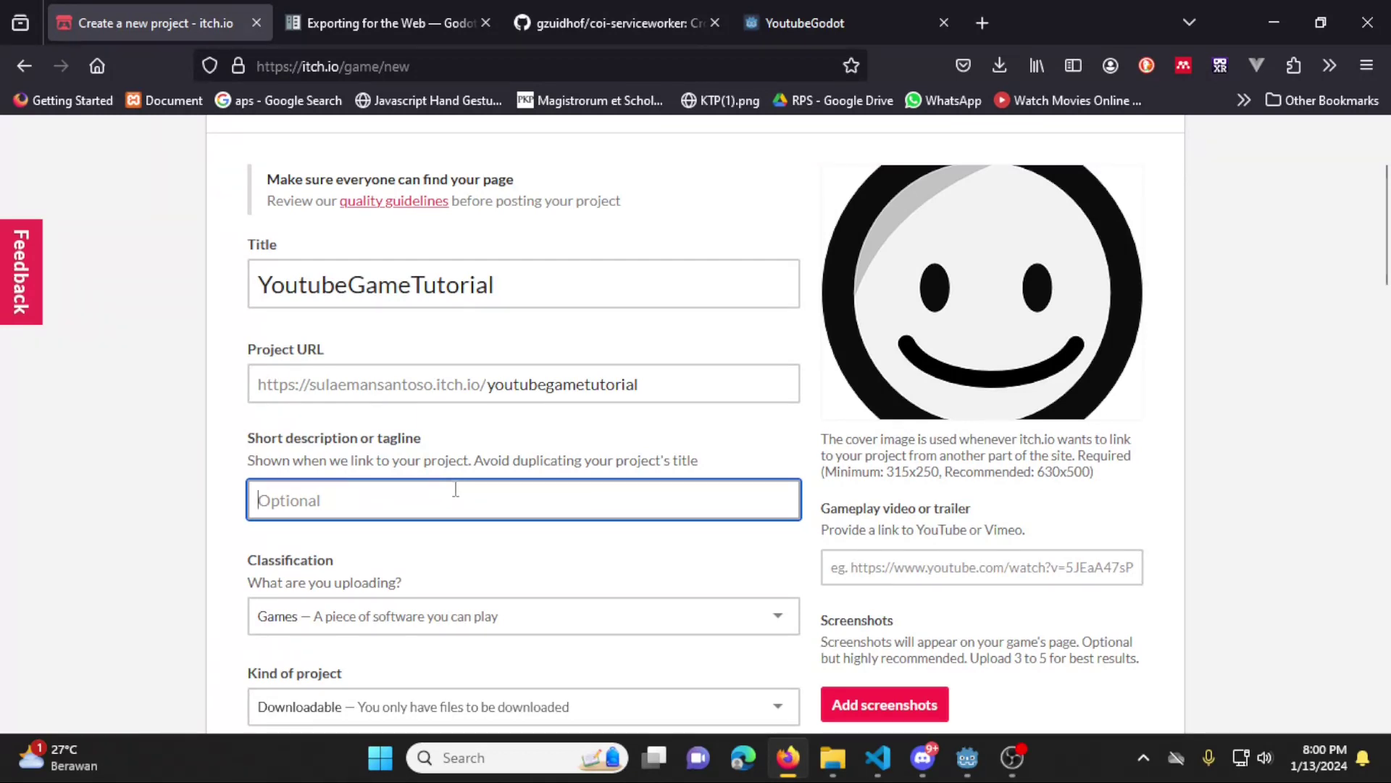
type("Ini adalah contoh")
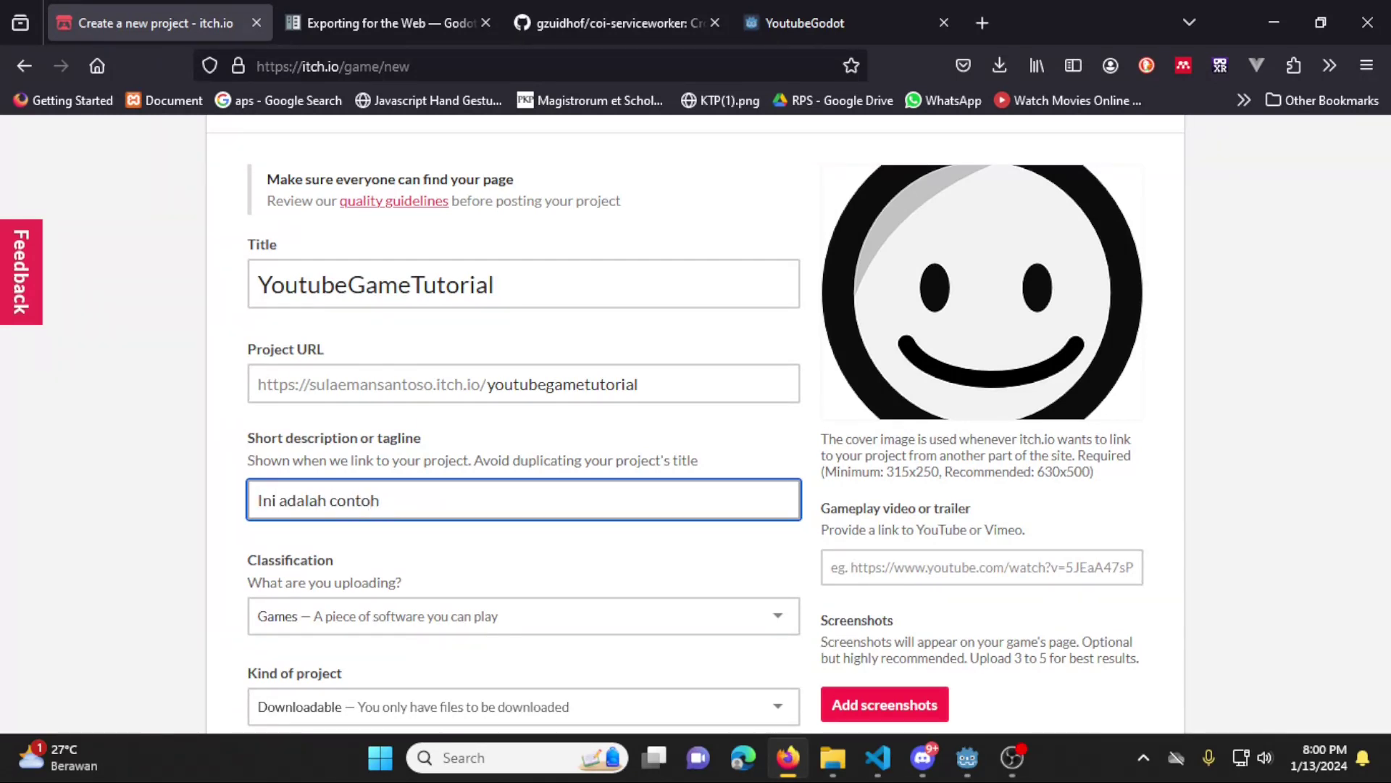
type(" game export dari tu")
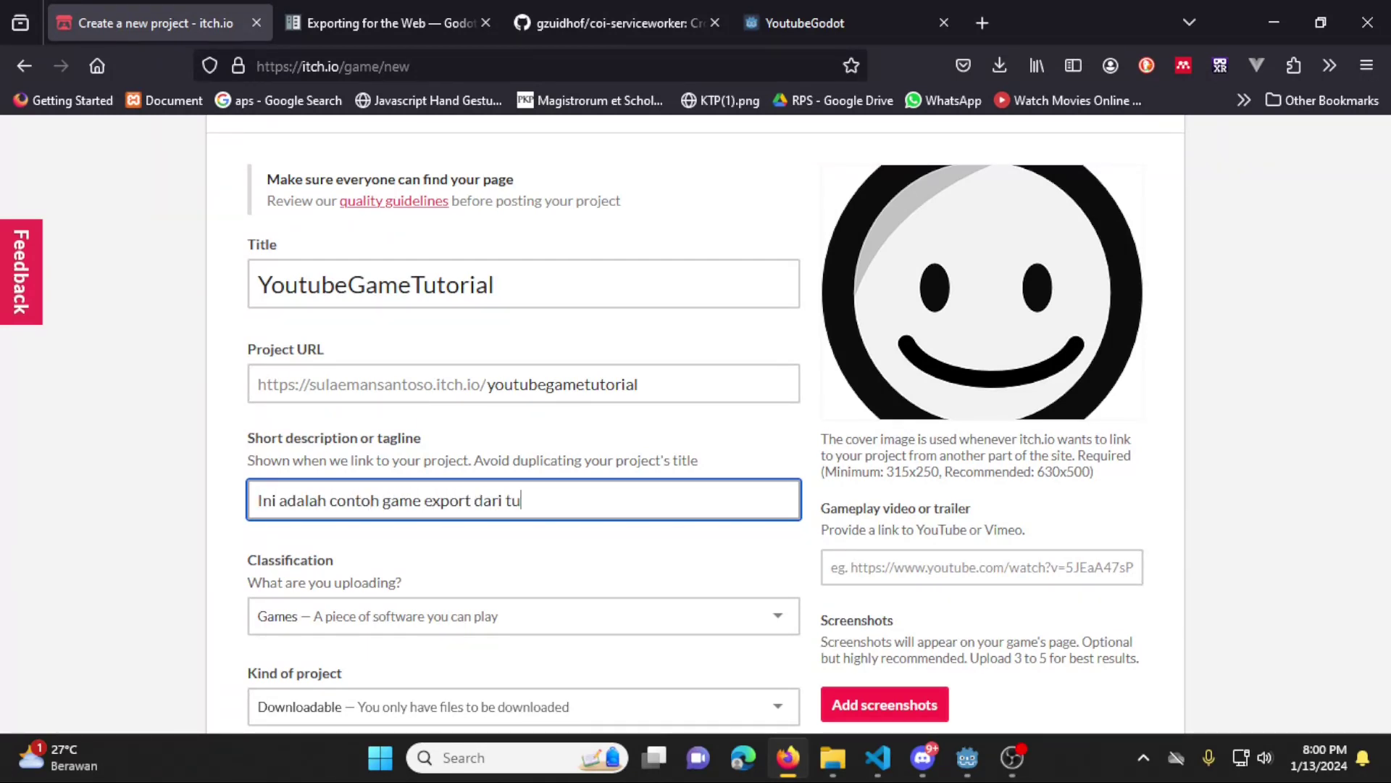
type("torial yang di youtube")
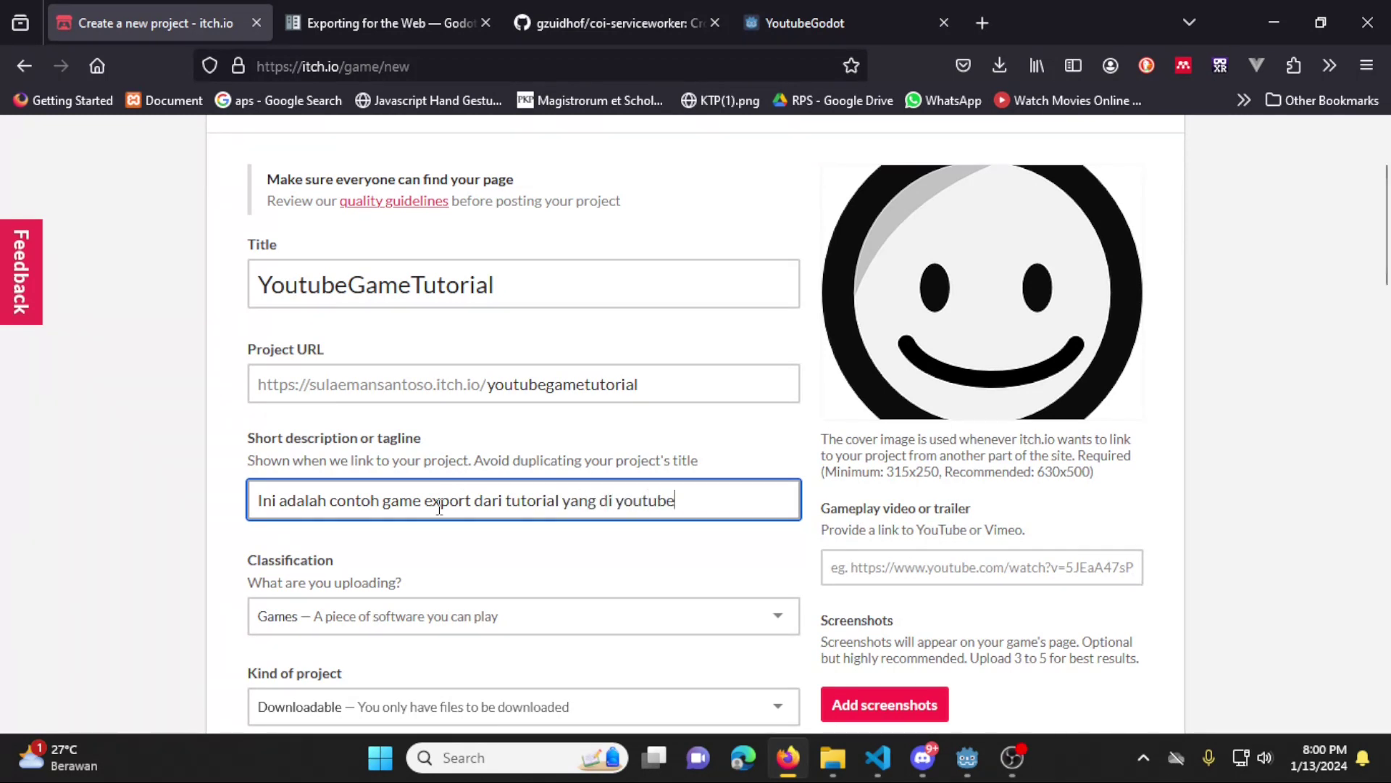
Keep the project's classification as Games
scroll(537, 537, "down", 1)
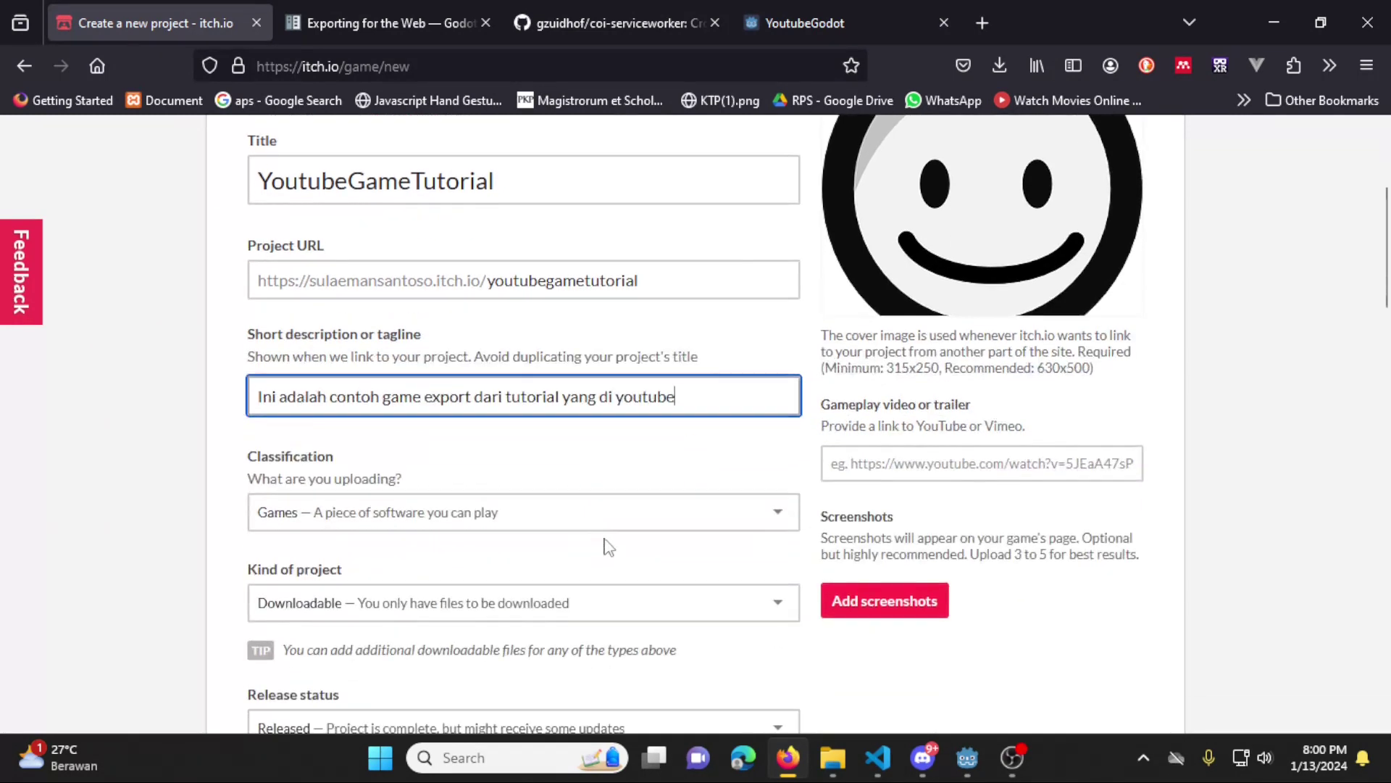
left_click(661, 511)
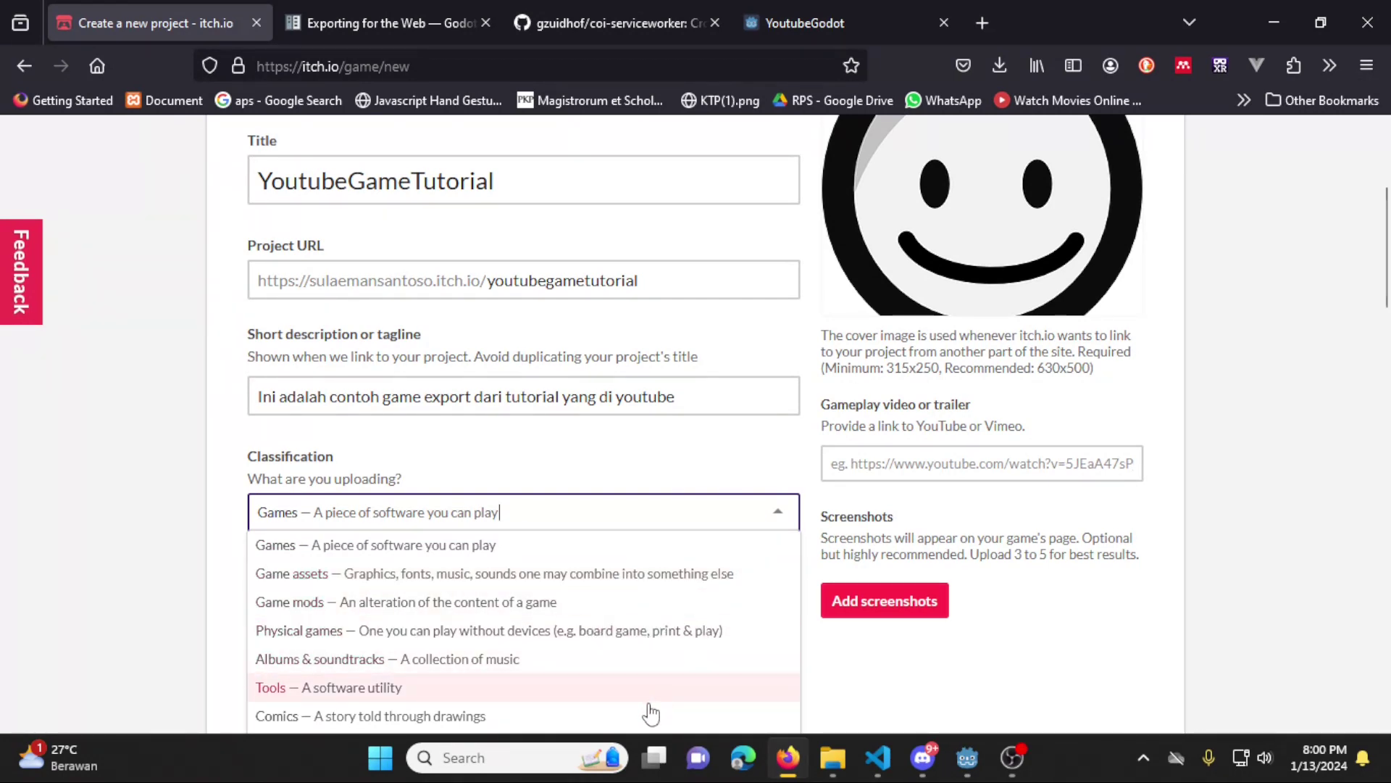
left_click(506, 557)
Open the Kind of project dropdown showing Downloadable, HTML, Flash, Java applet and Unity
scroll(1361, 476, "up", 2)
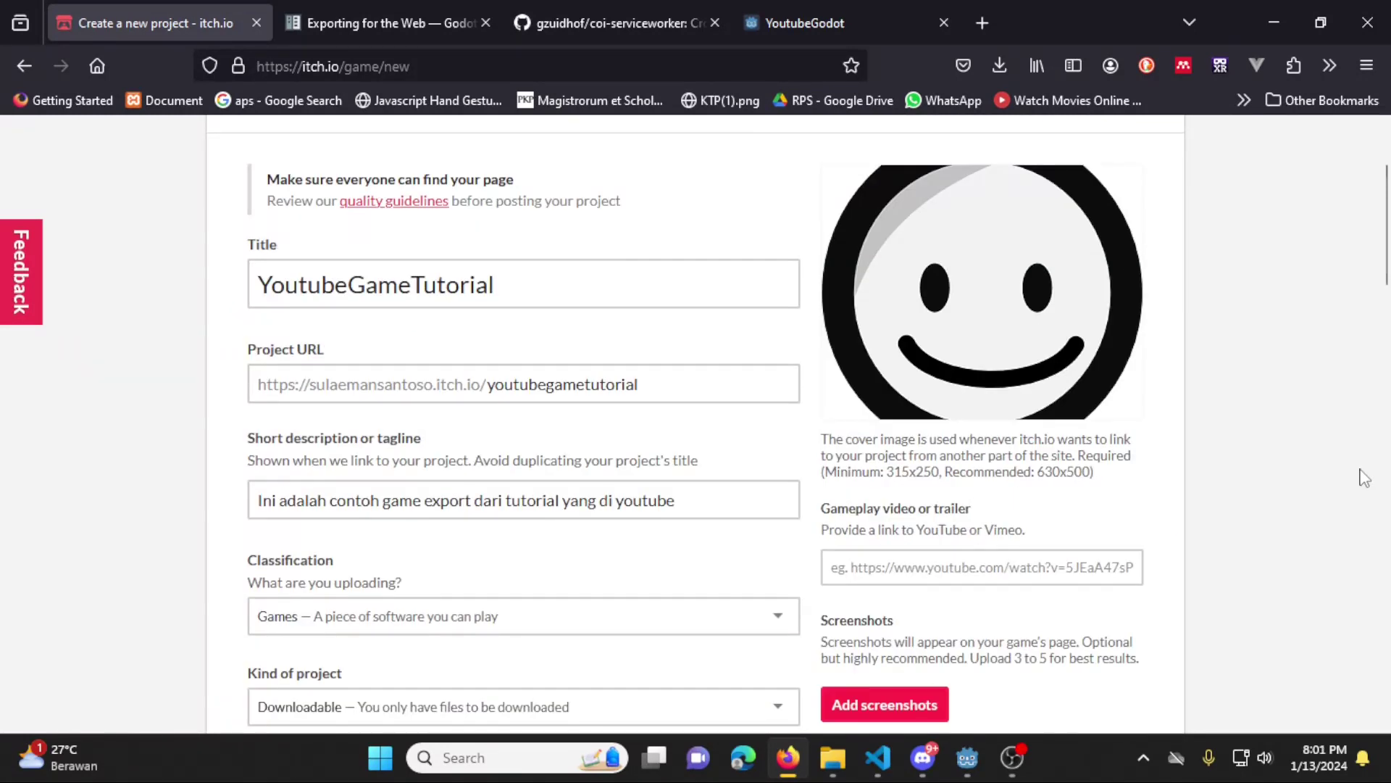
scroll(1388, 393, "down", 2)
scroll(1388, 393, "down", 4)
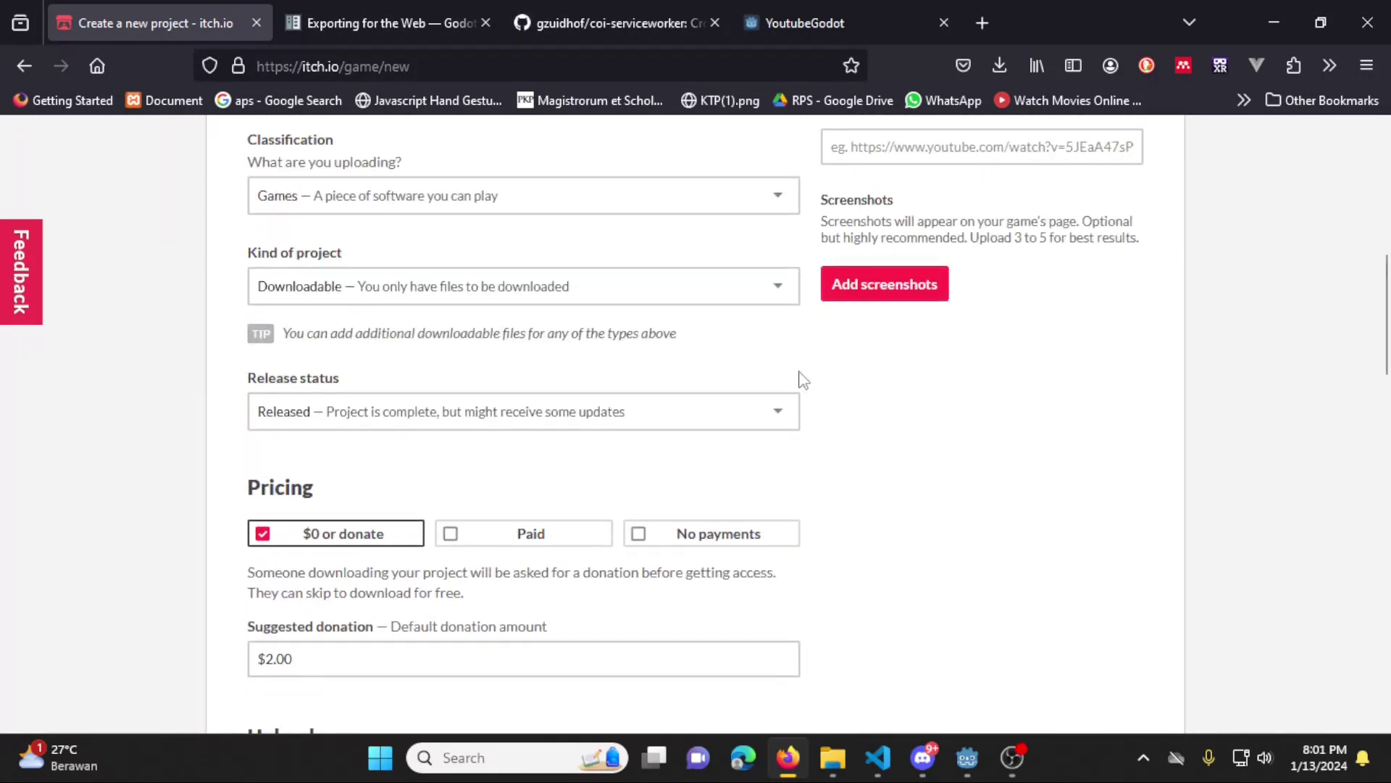
left_click(571, 288)
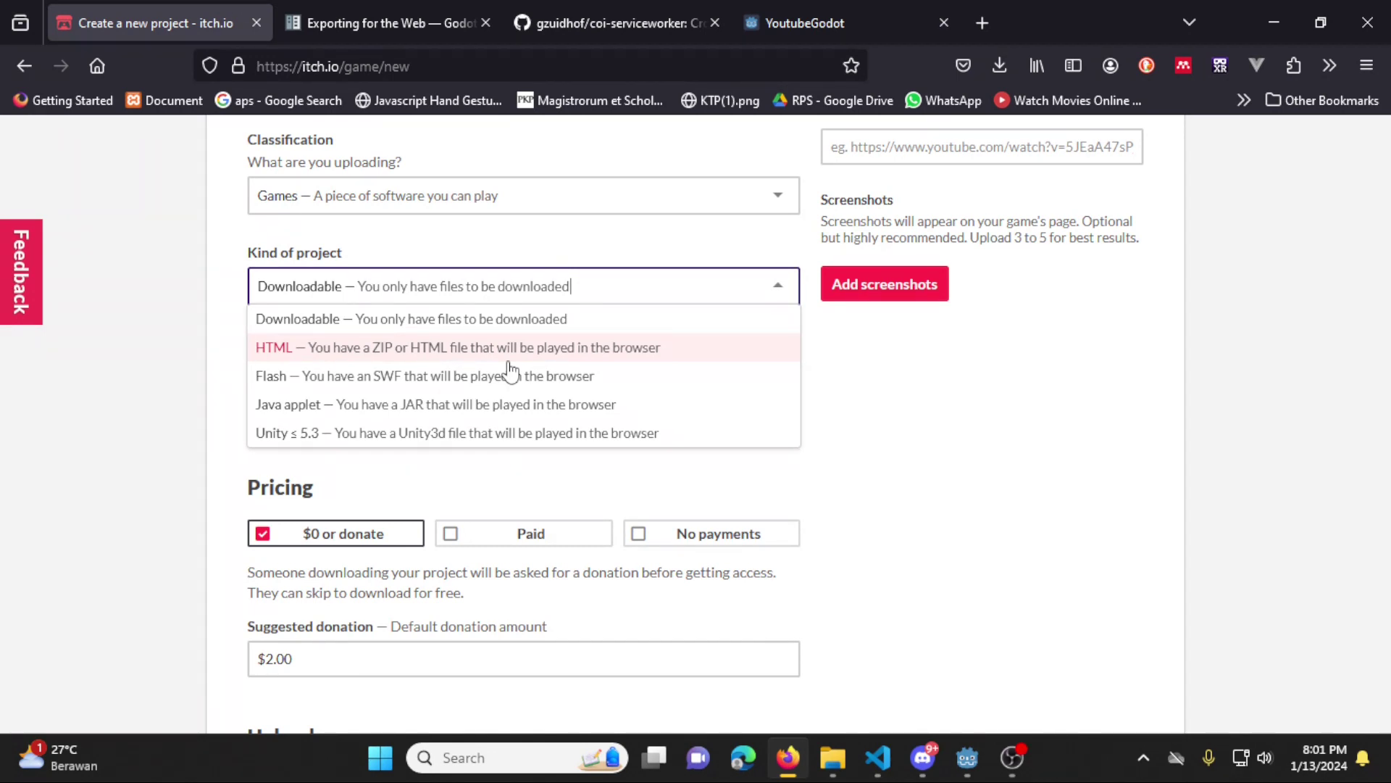
Set the project kind to HTML and the release status to In development
left_click(509, 358)
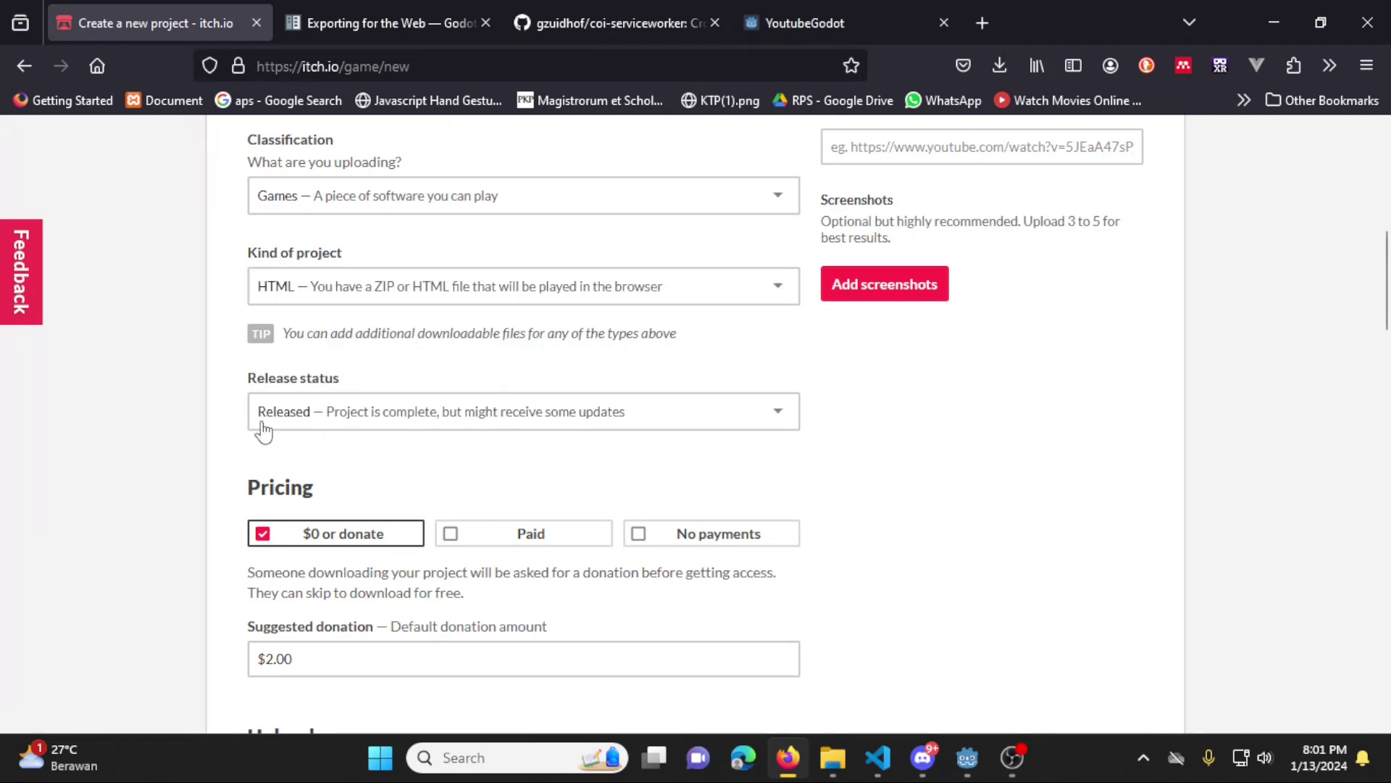
left_click(654, 424)
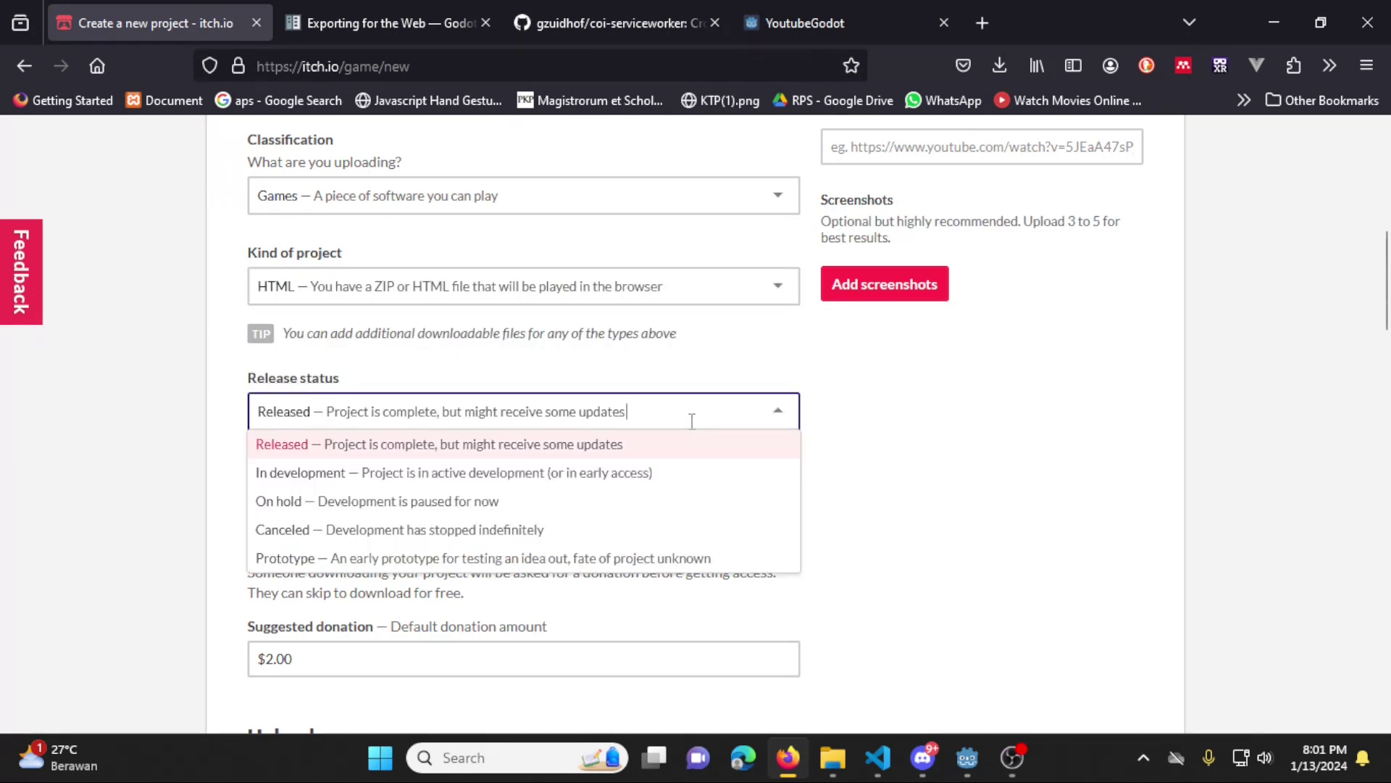
left_click(570, 480)
left_click(574, 420)
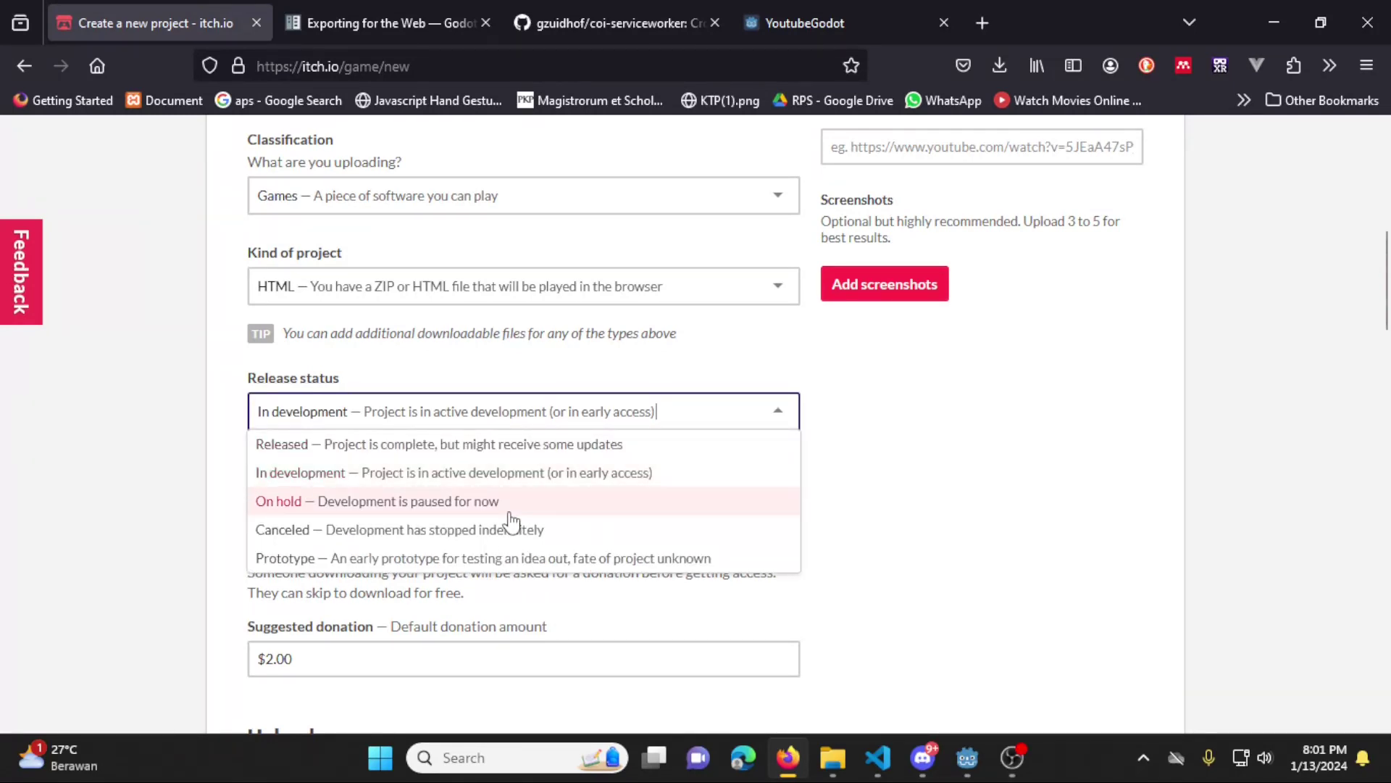
left_click(562, 481)
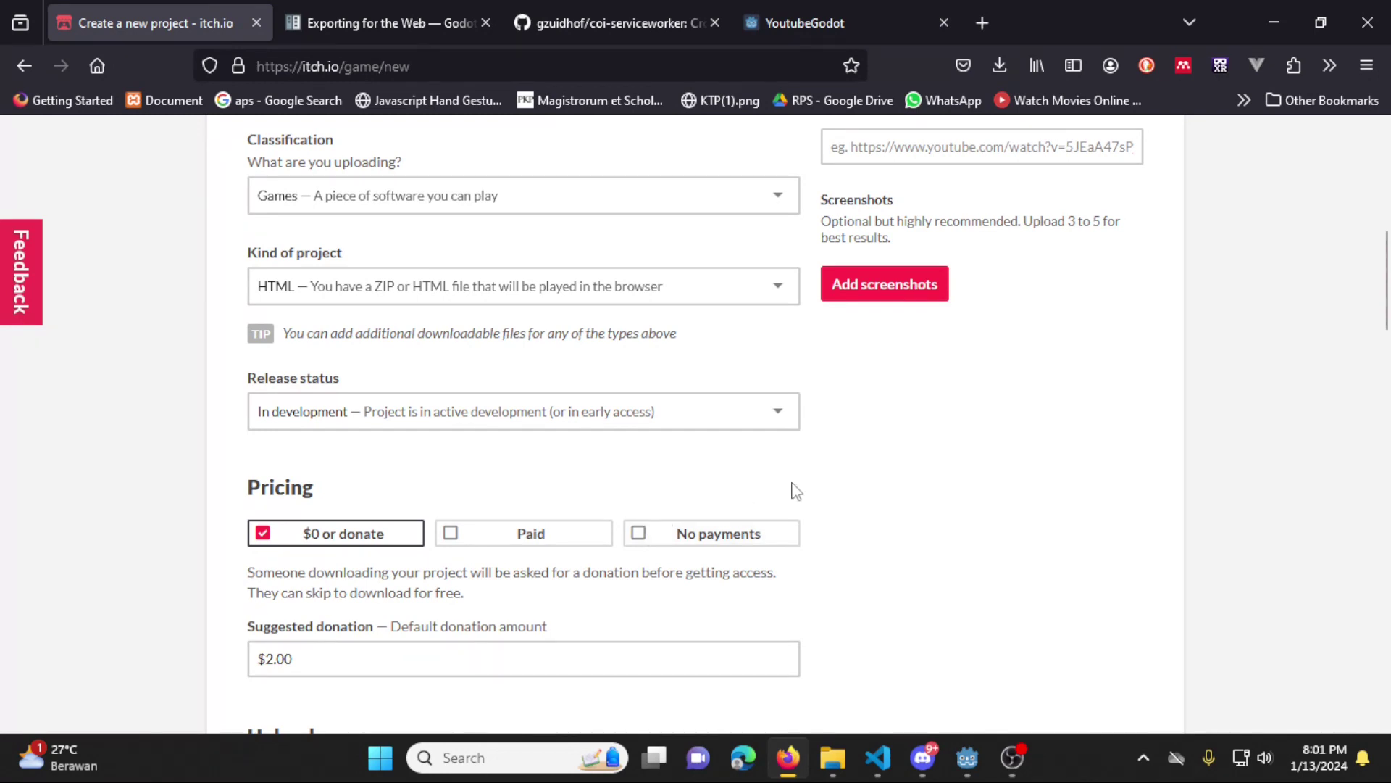
Try Paid and No payments pricing, then settle back on $0 or donate
scroll(808, 494, "down", 2)
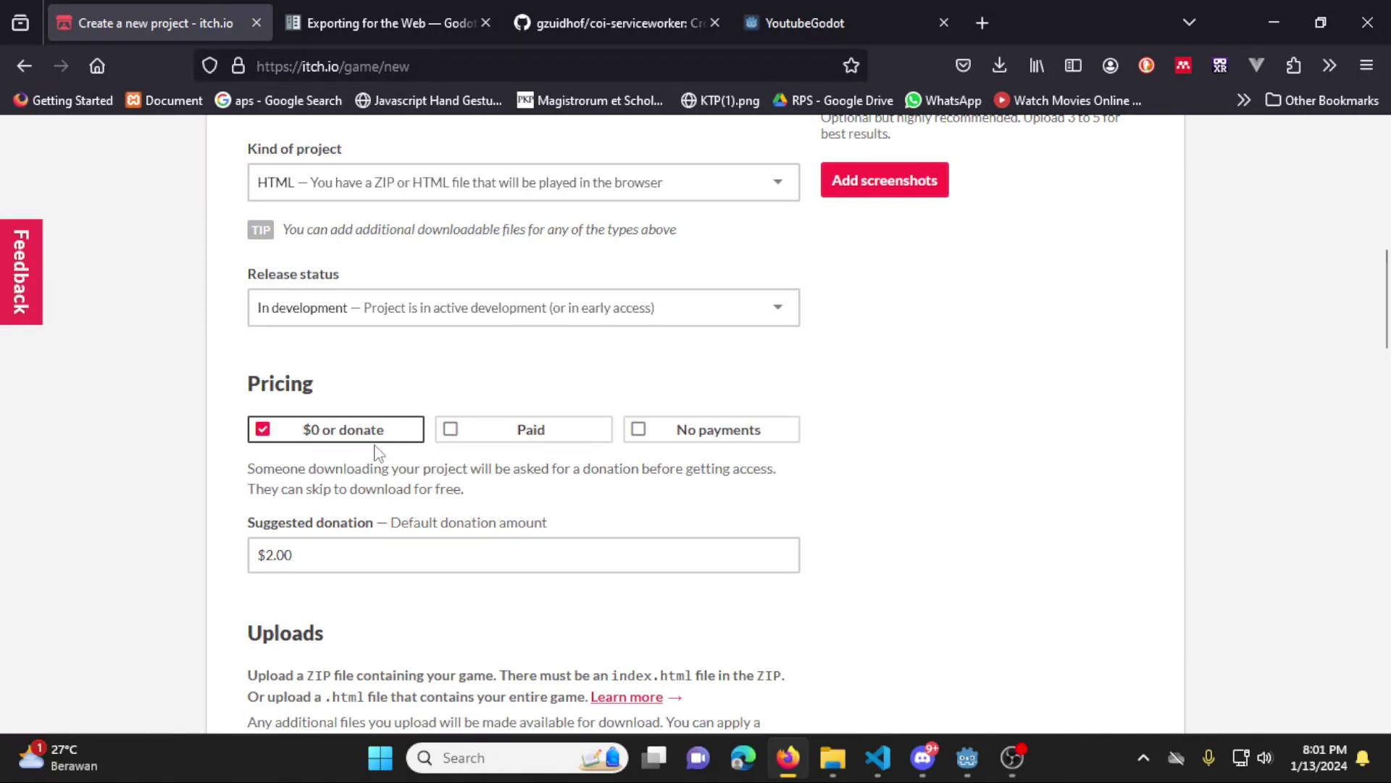
left_click(483, 447)
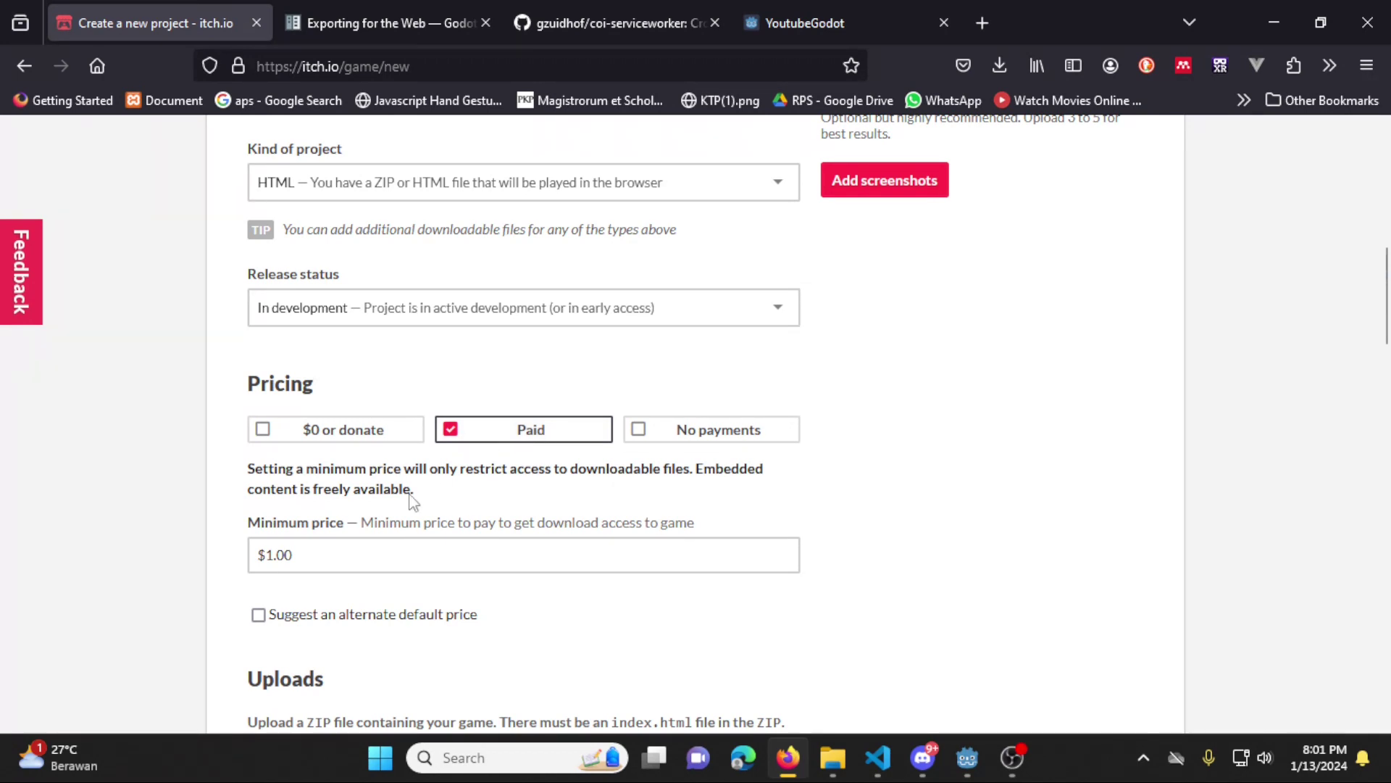
left_click(346, 554)
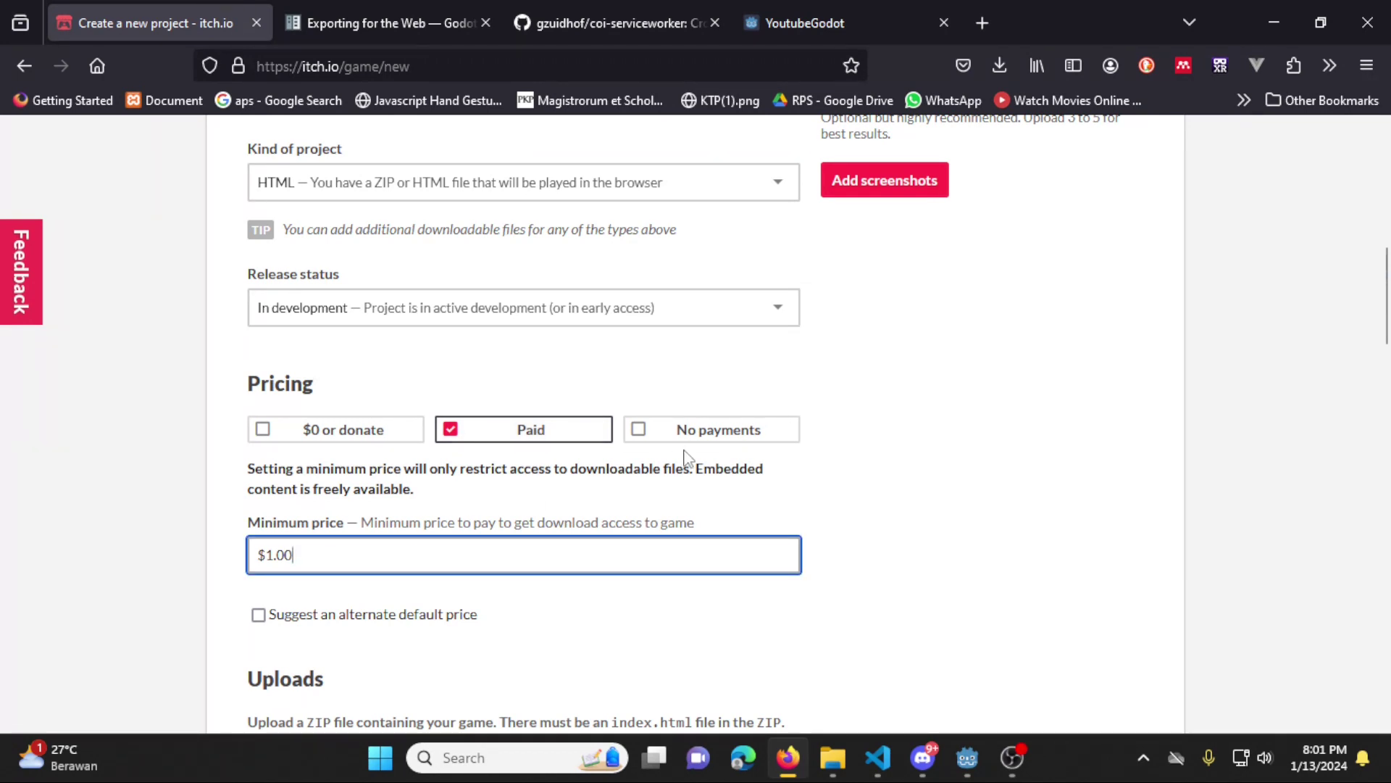
left_click(719, 435)
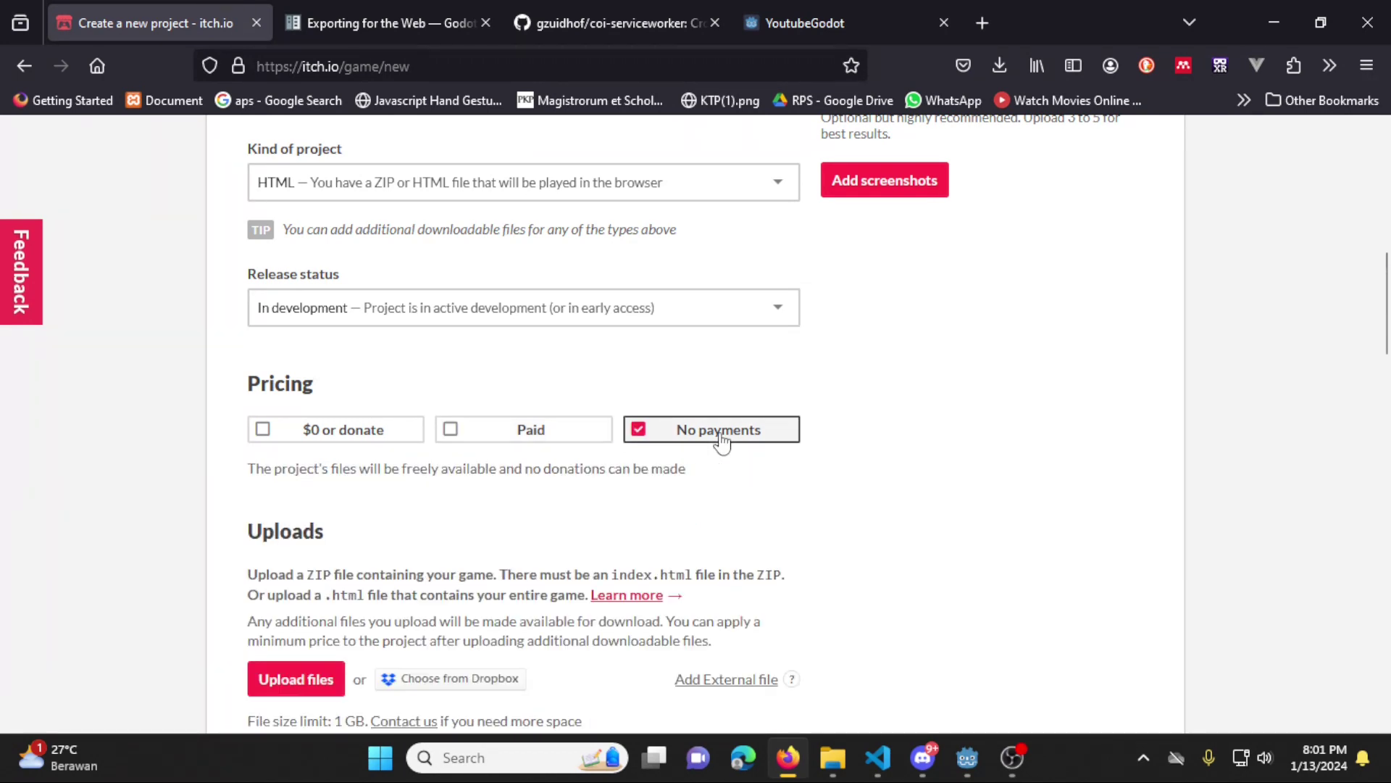
left_click(361, 437)
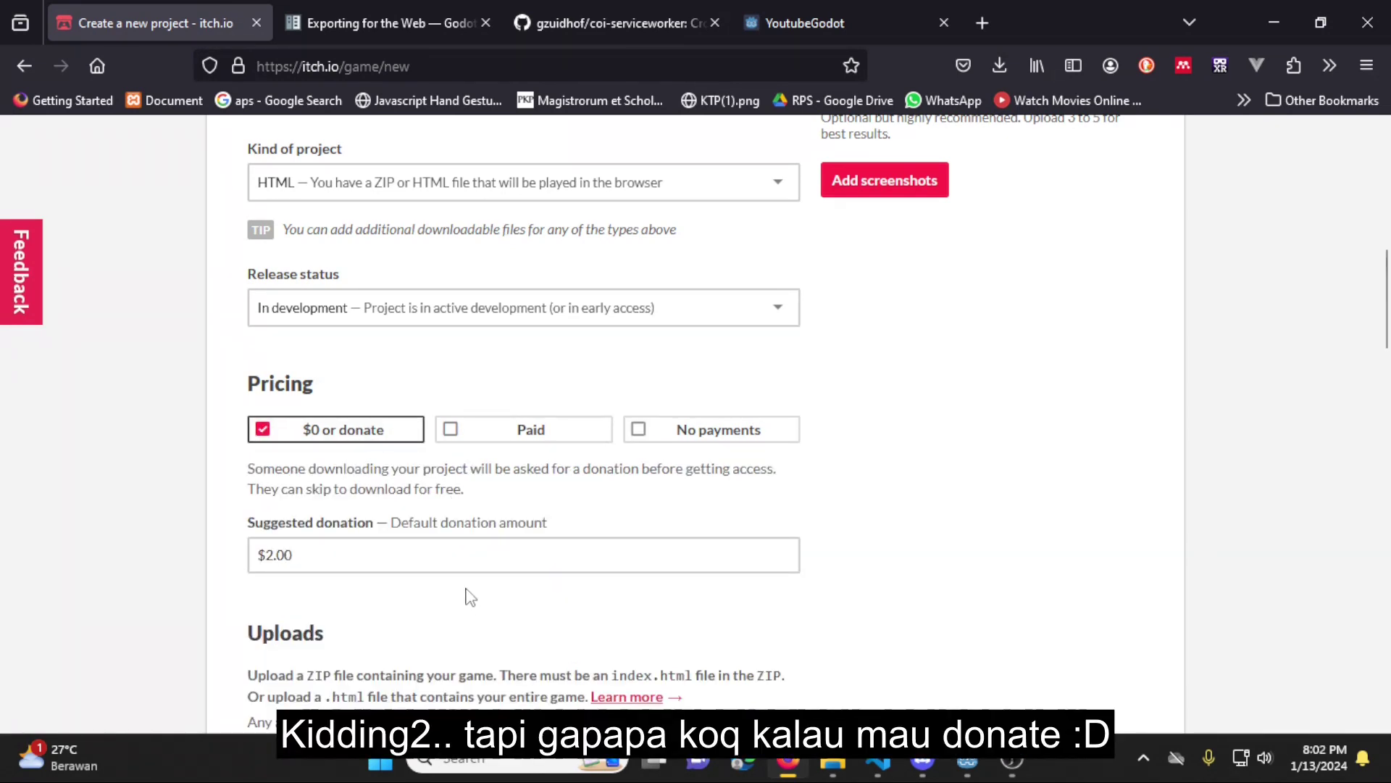
Read the ZIP upload requirement for index.html, then bring up the HTMLBuild folder in File Explorer
scroll(879, 507, "up", 1)
scroll(883, 510, "down", 5)
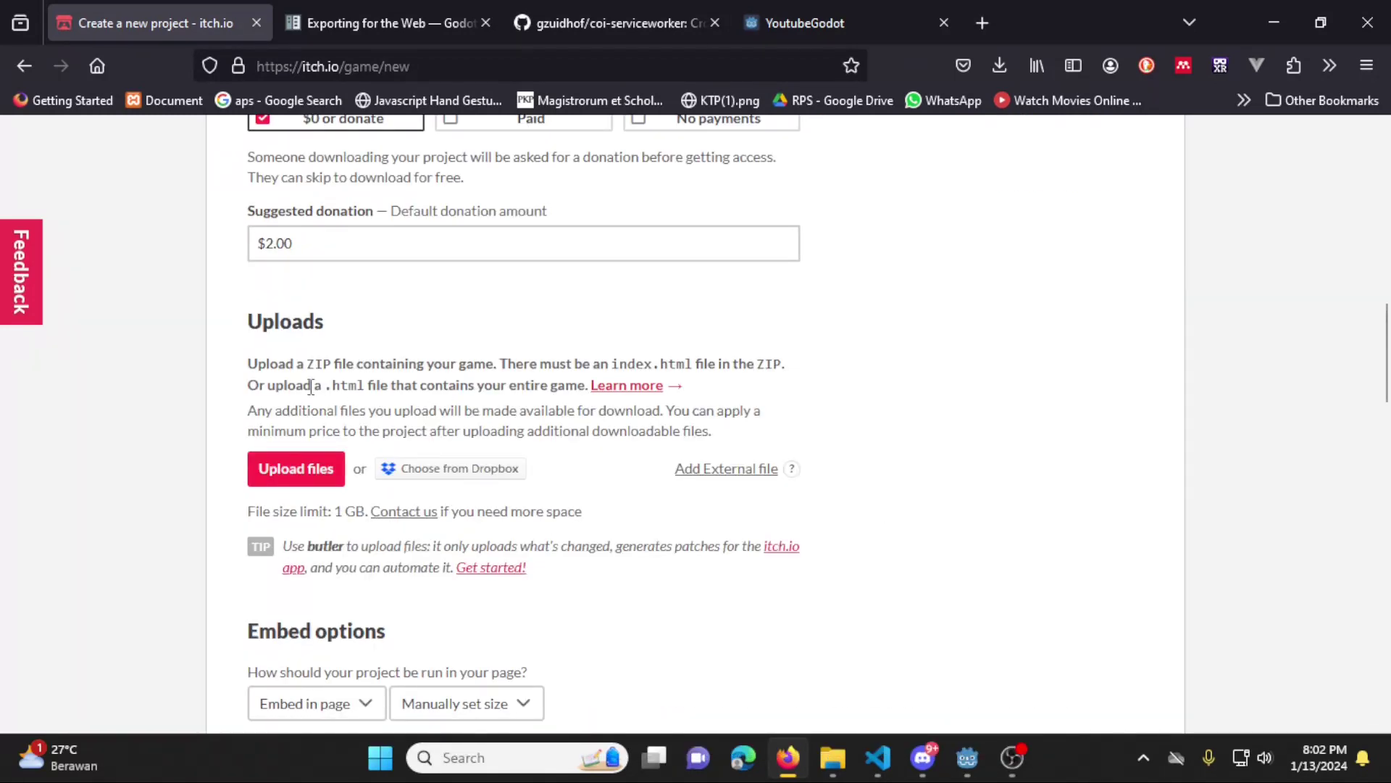
left_click_drag(293, 363, 539, 363)
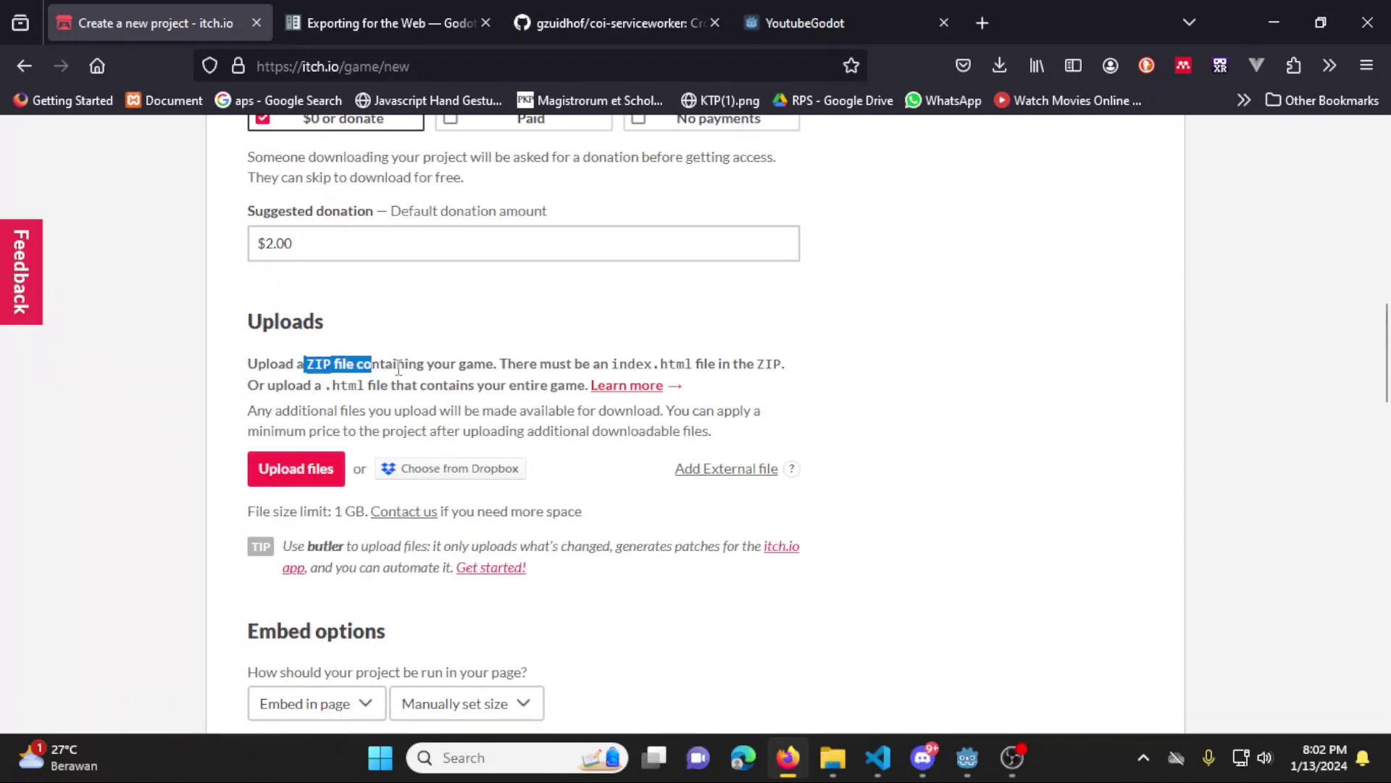
double_click(601, 363)
double_click(662, 361)
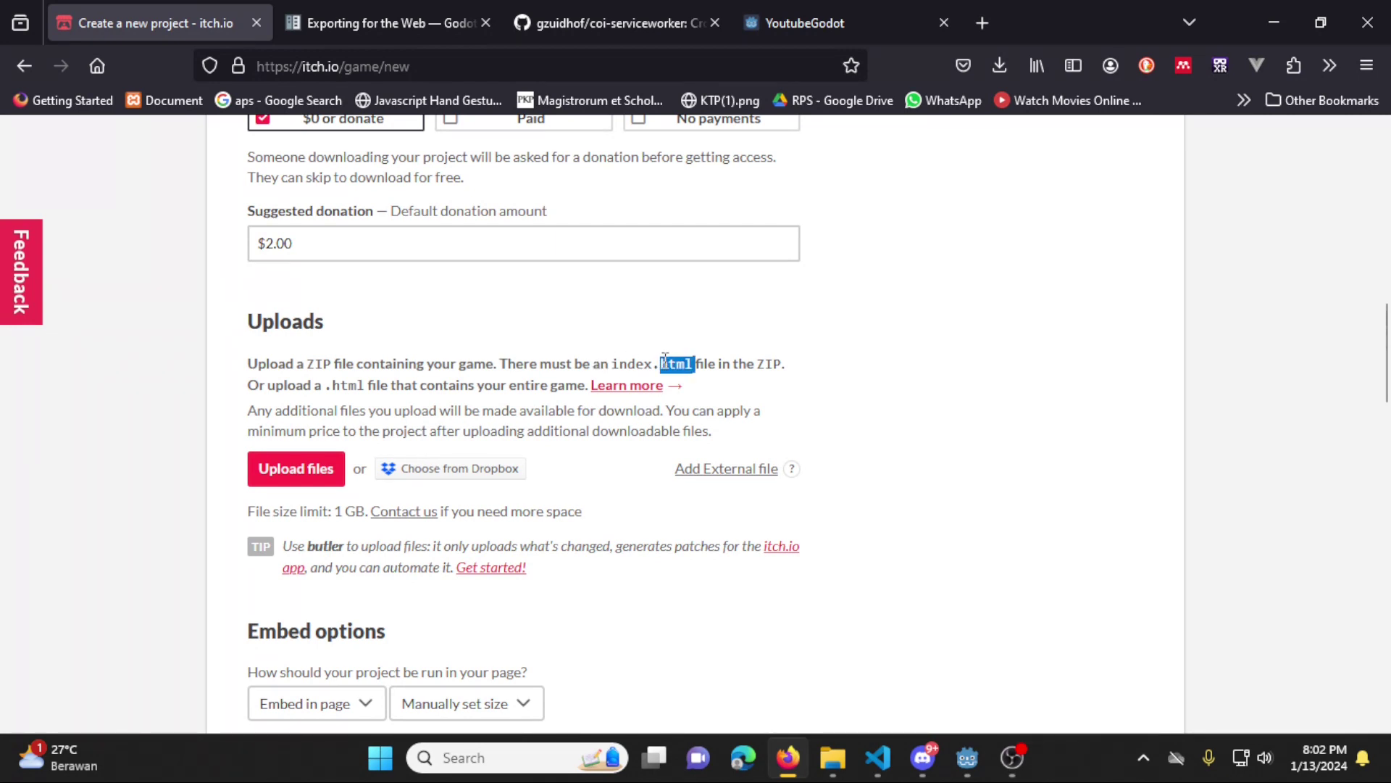
left_click(900, 375)
Bring up the HTMLBuild folder in File Explorer, switching back and forth with the itch.io page
mouse_move(834, 734)
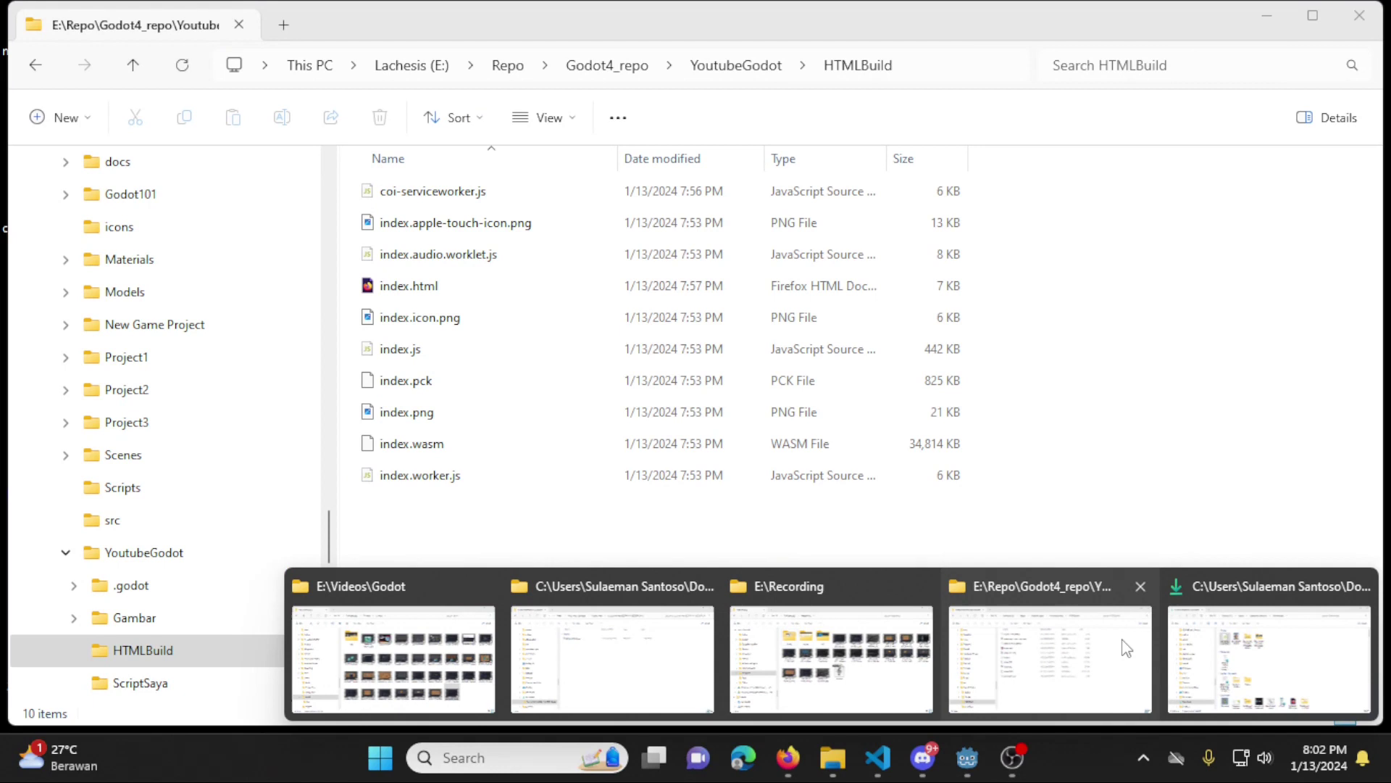
left_click(1115, 643)
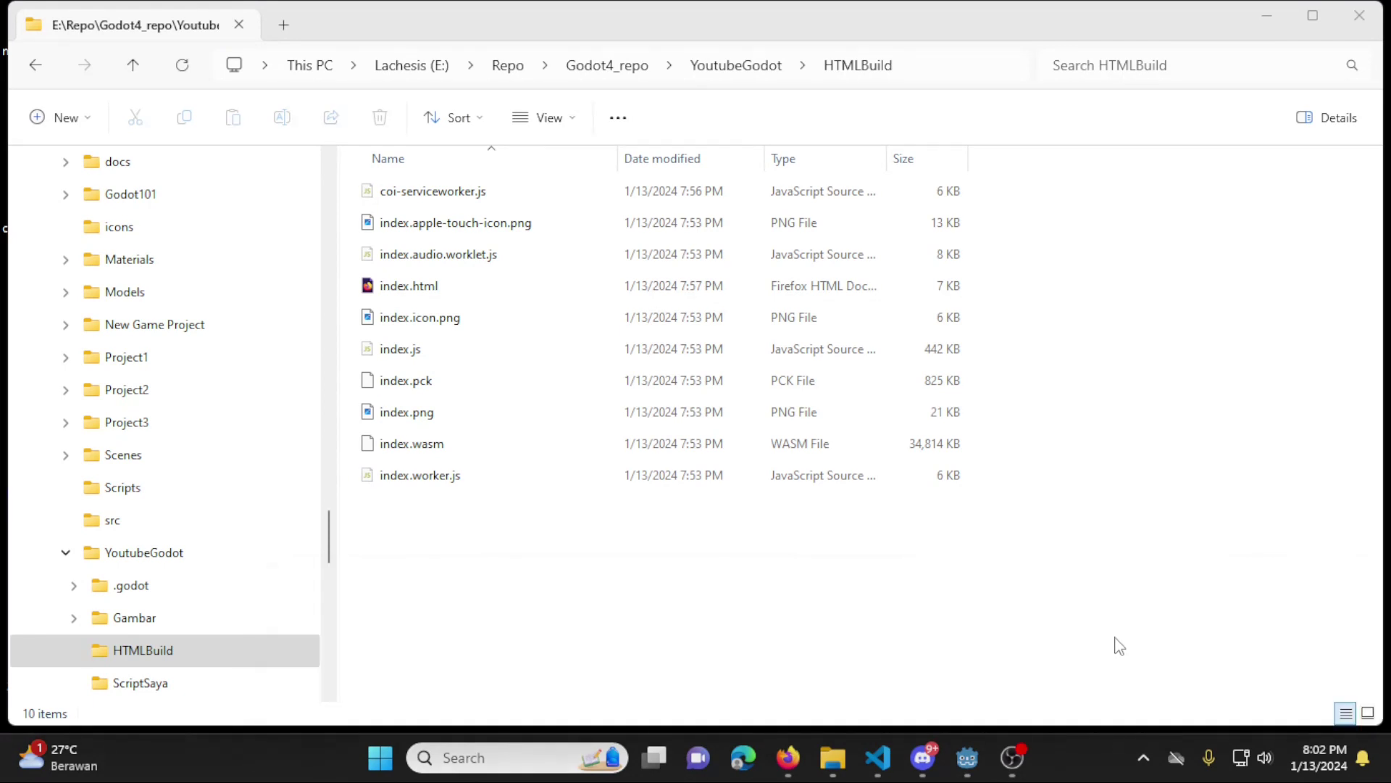
left_click(485, 284)
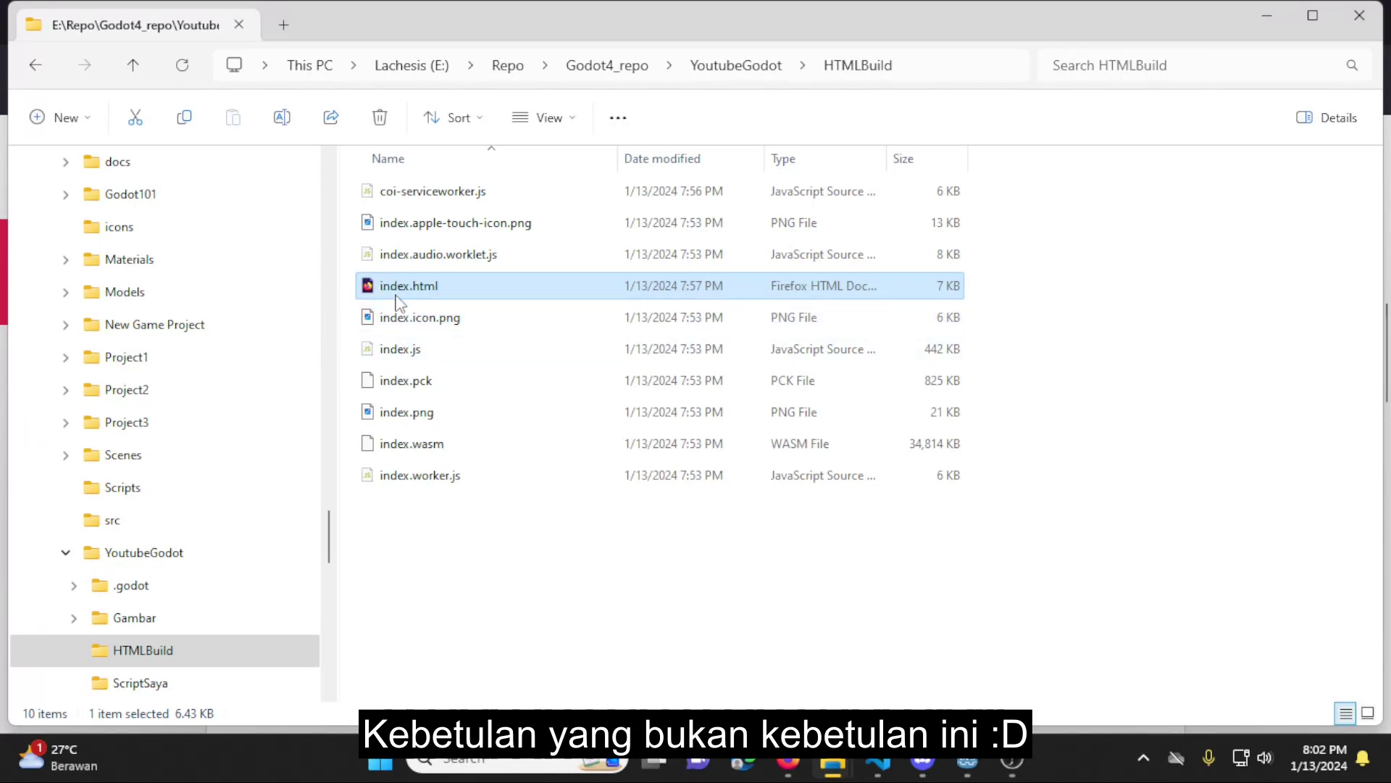
key("alt+Tab")
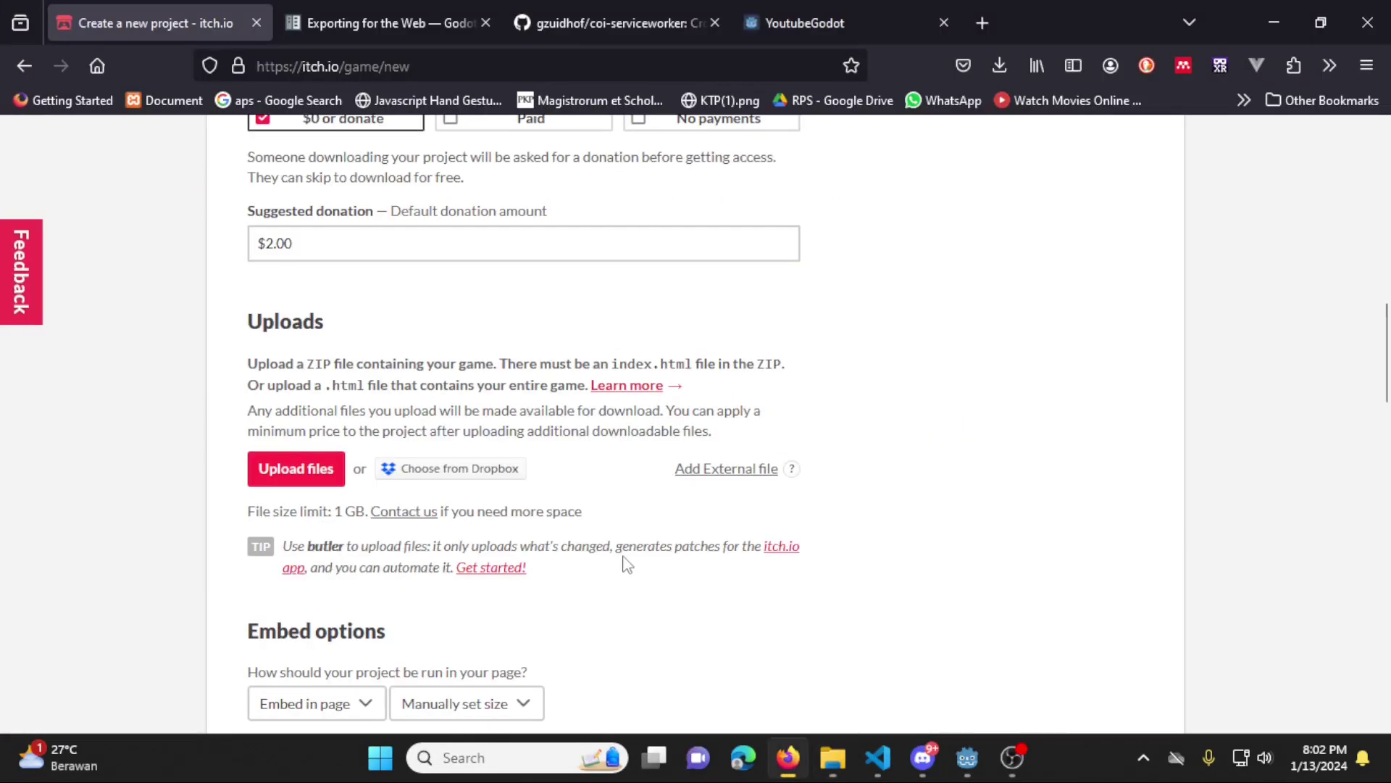
key("alt+Tab")
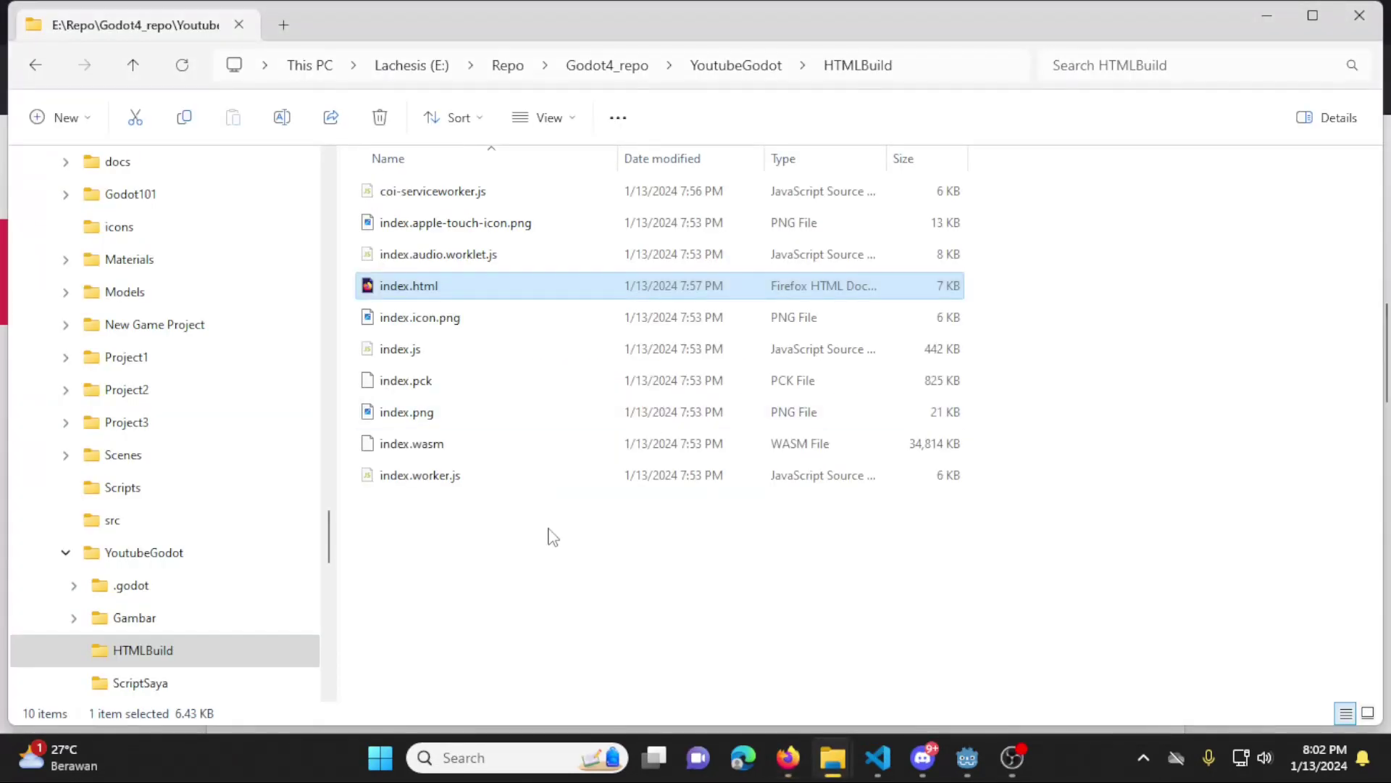
key("alt+Tab")
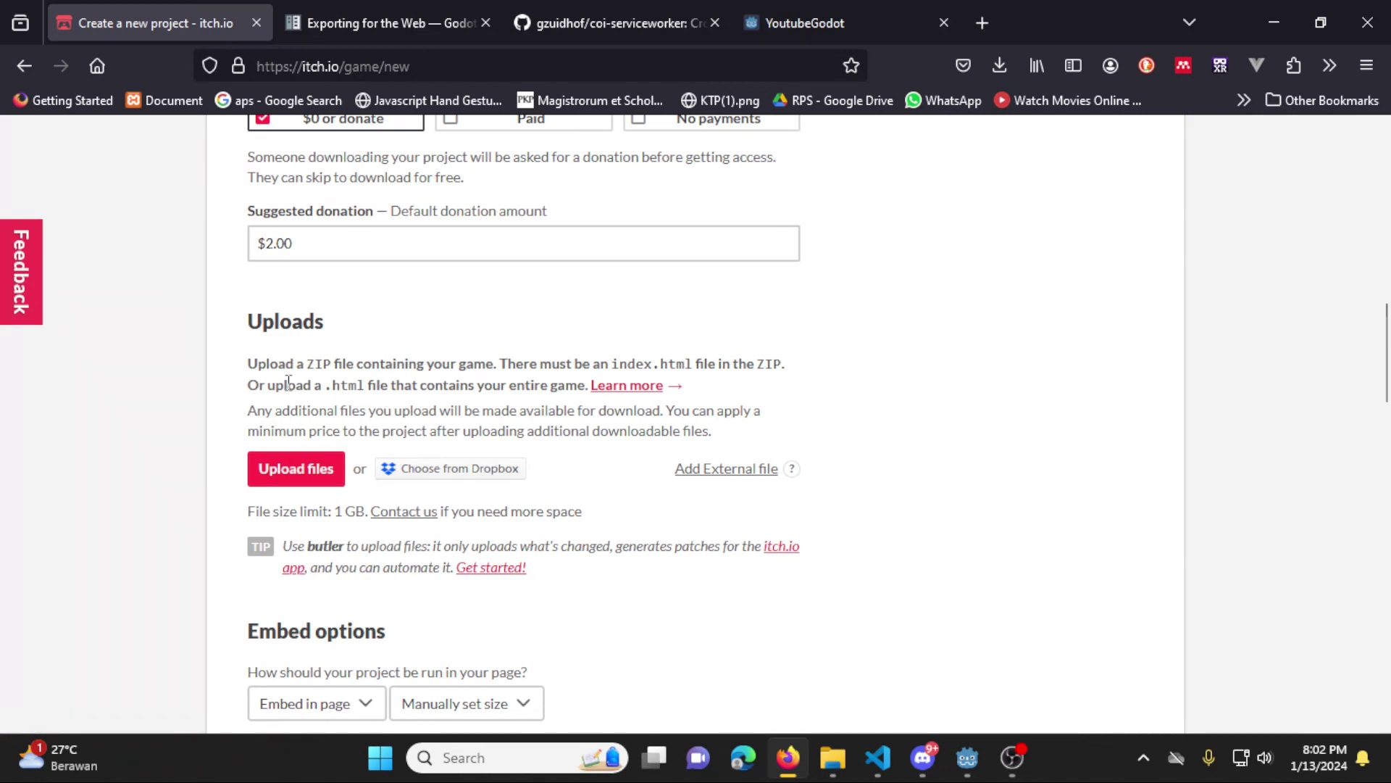
key("alt+Tab")
Archive all ten build files into HTMLBuild.zip using WinRAR's ZIP format
left_click_drag(490, 558, 478, 182)
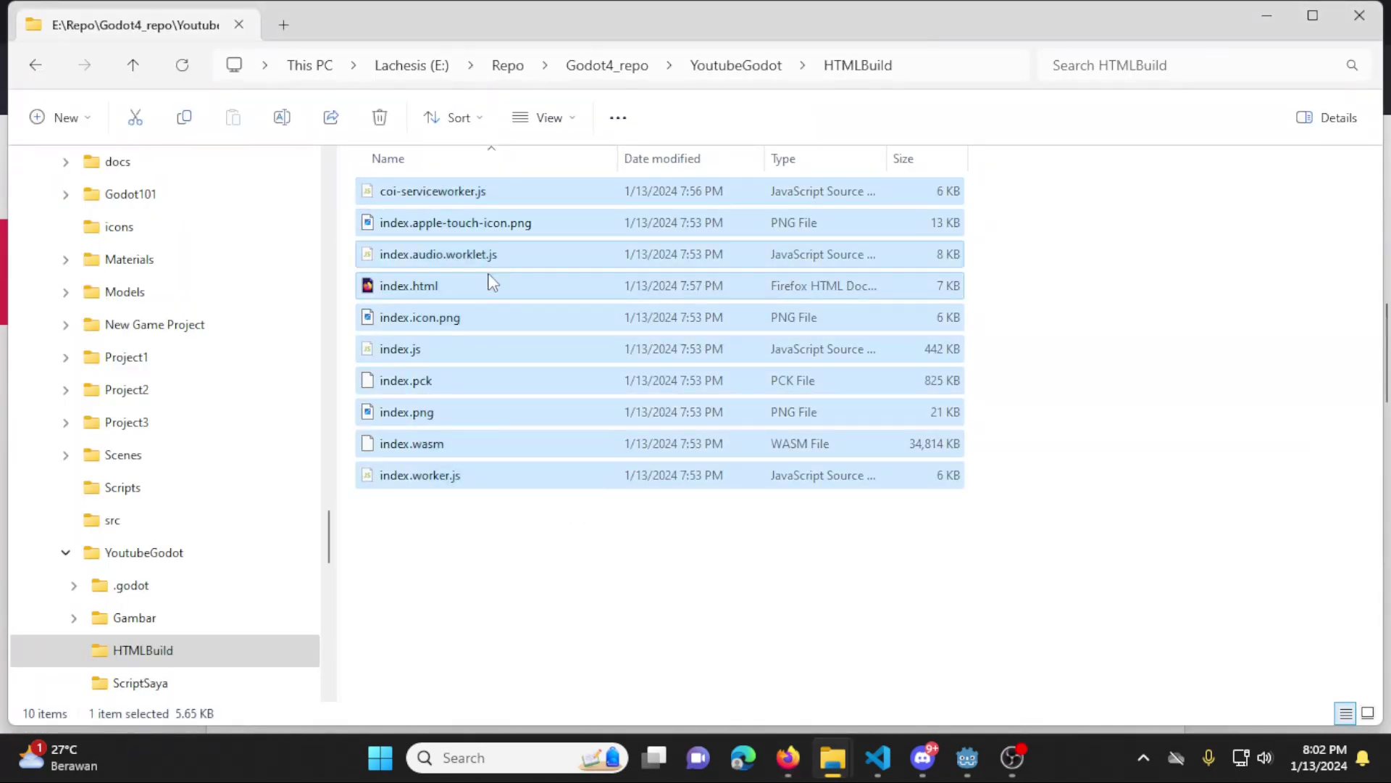
right_click(542, 254)
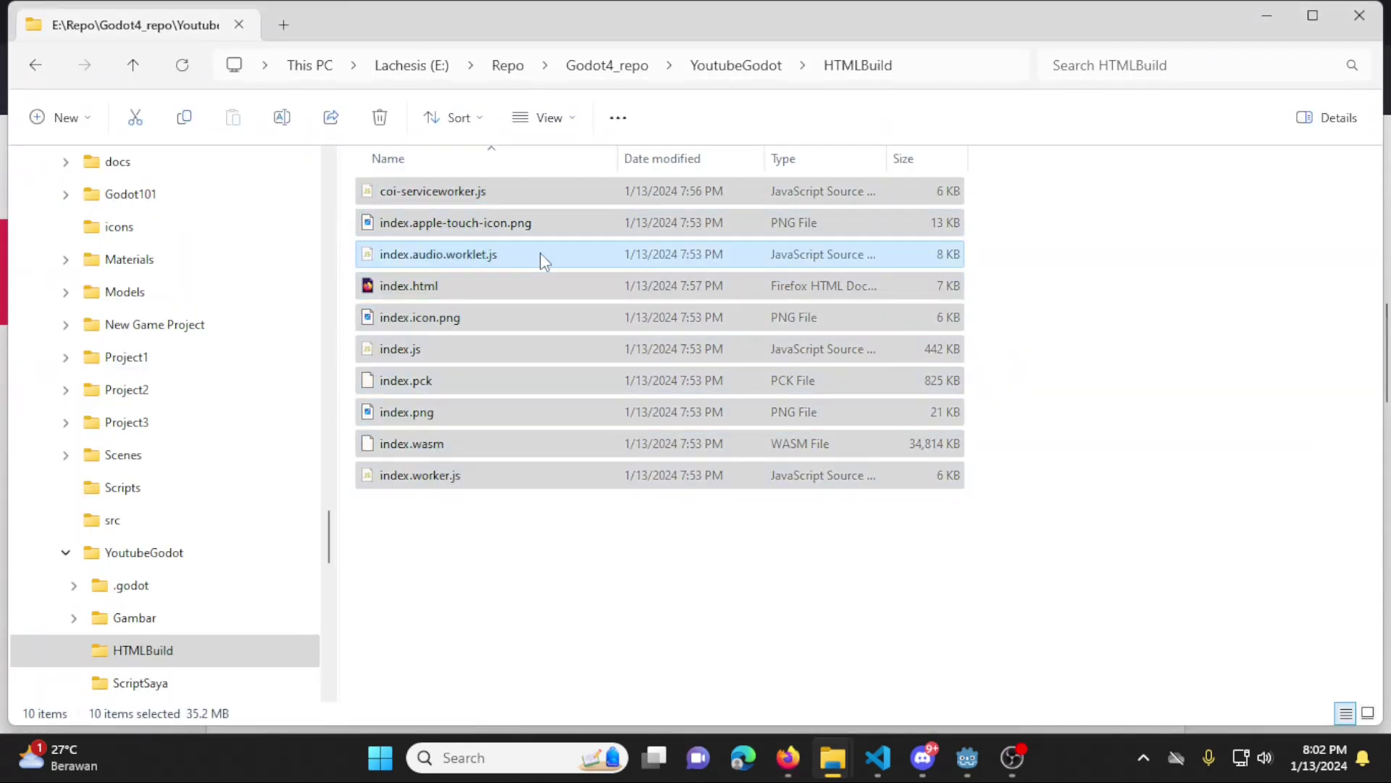
mouse_move(667, 529)
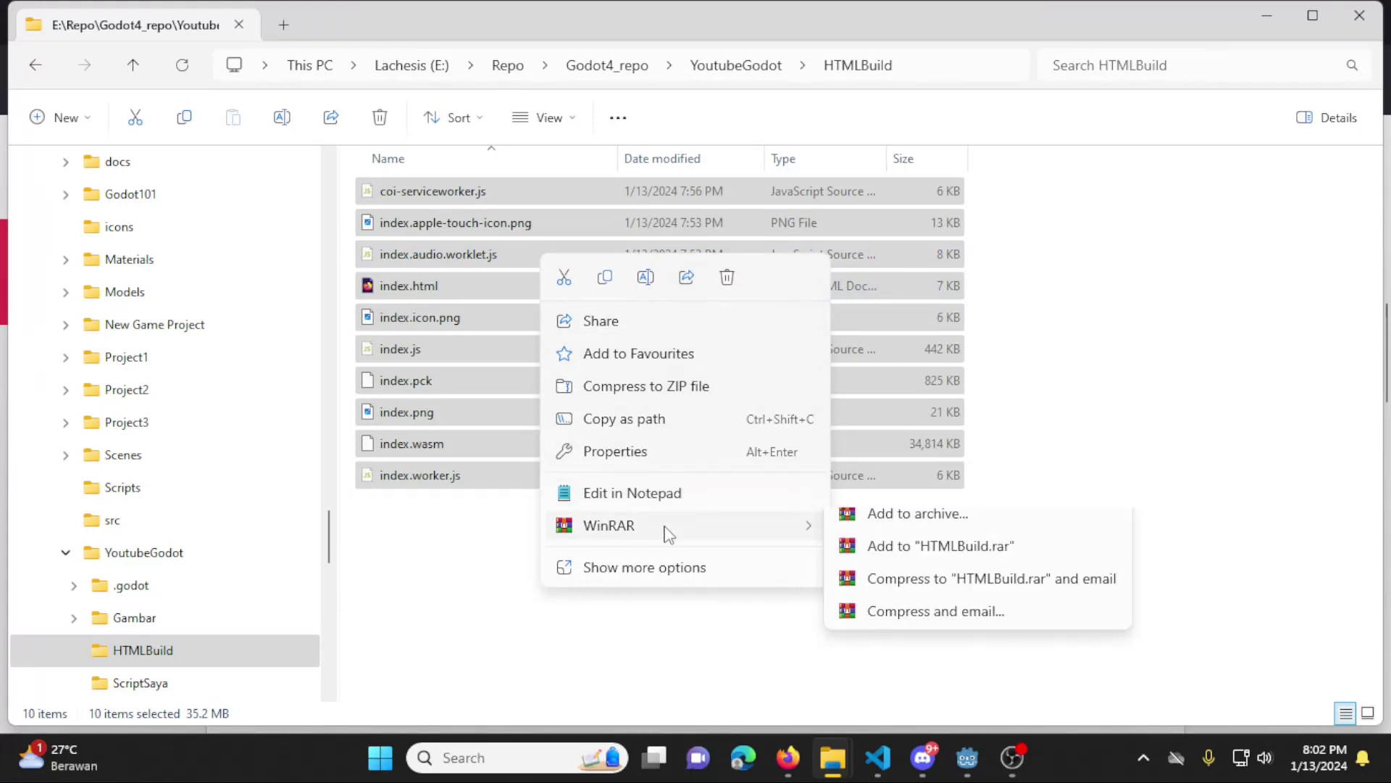
left_click(919, 528)
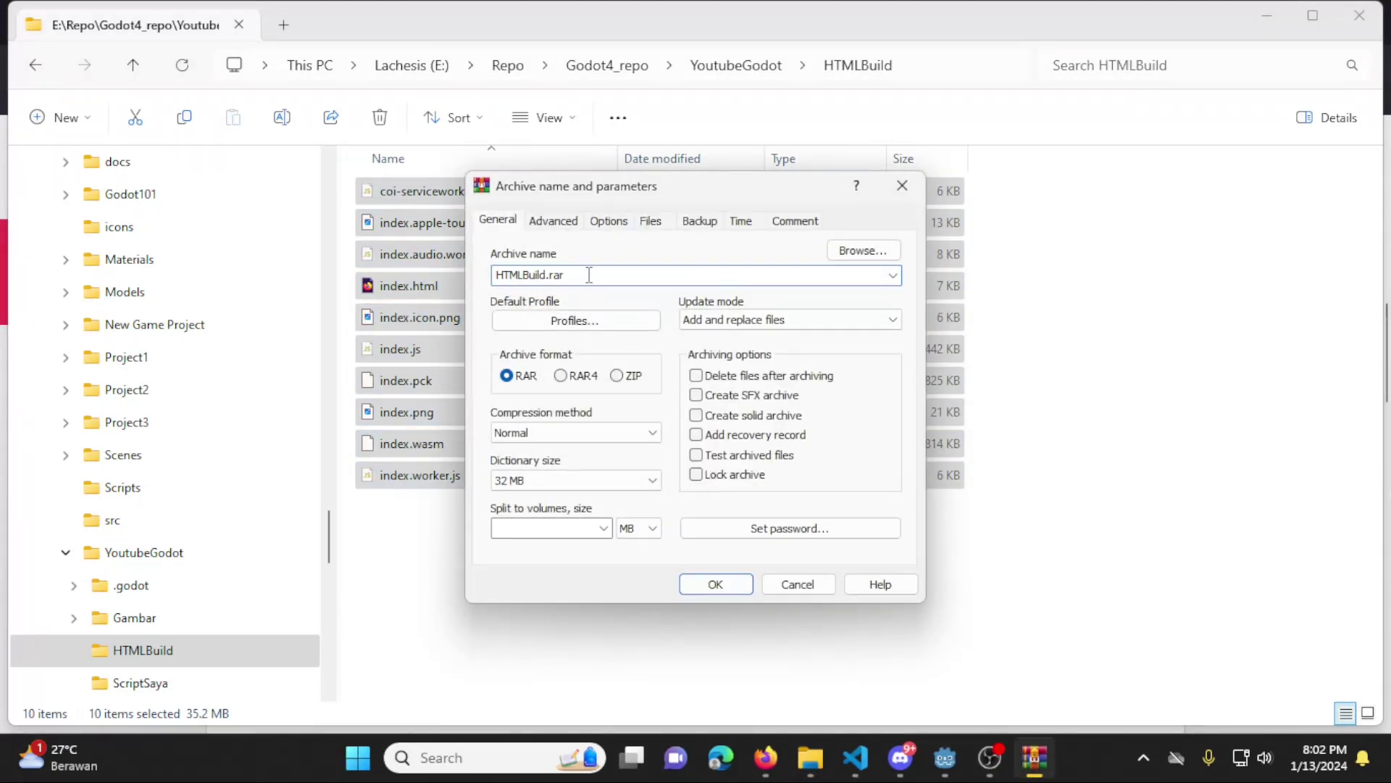
left_click(616, 376)
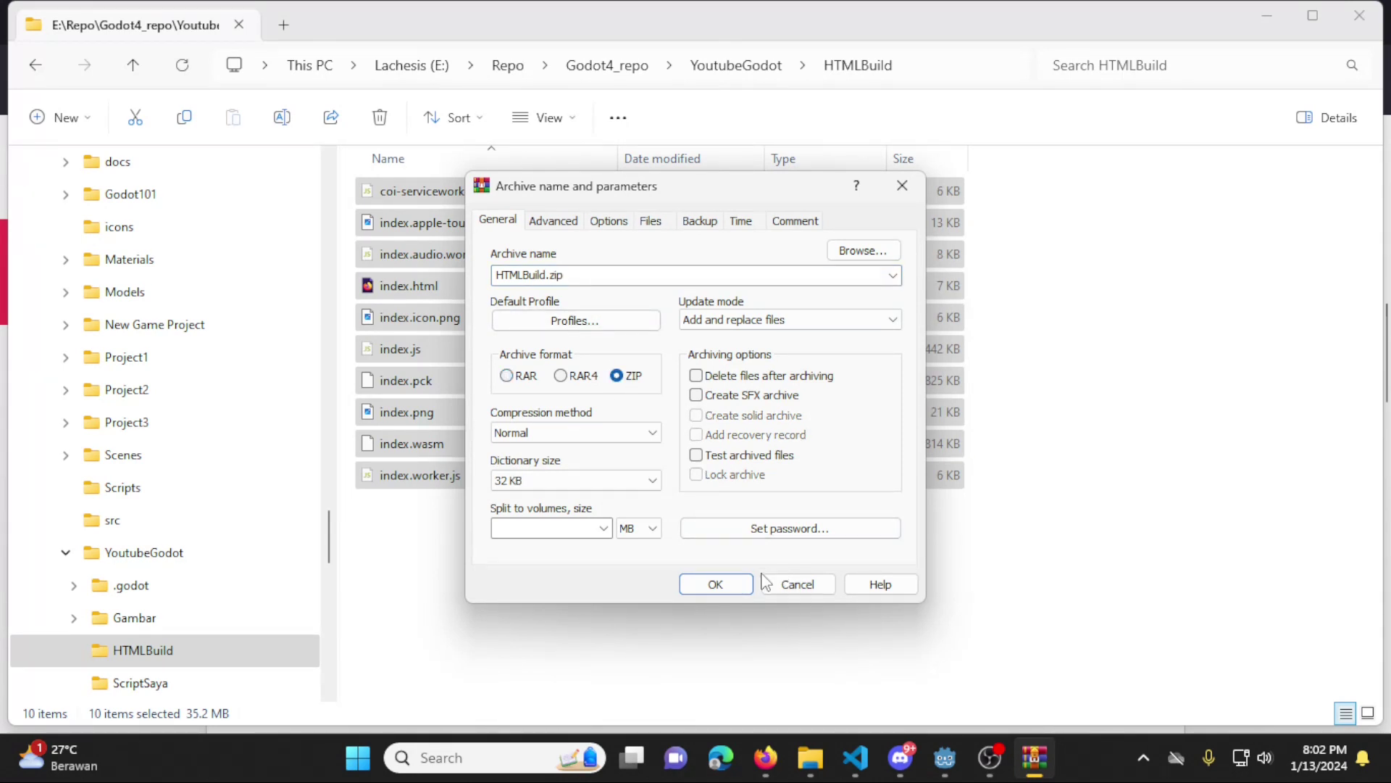
left_click(727, 587)
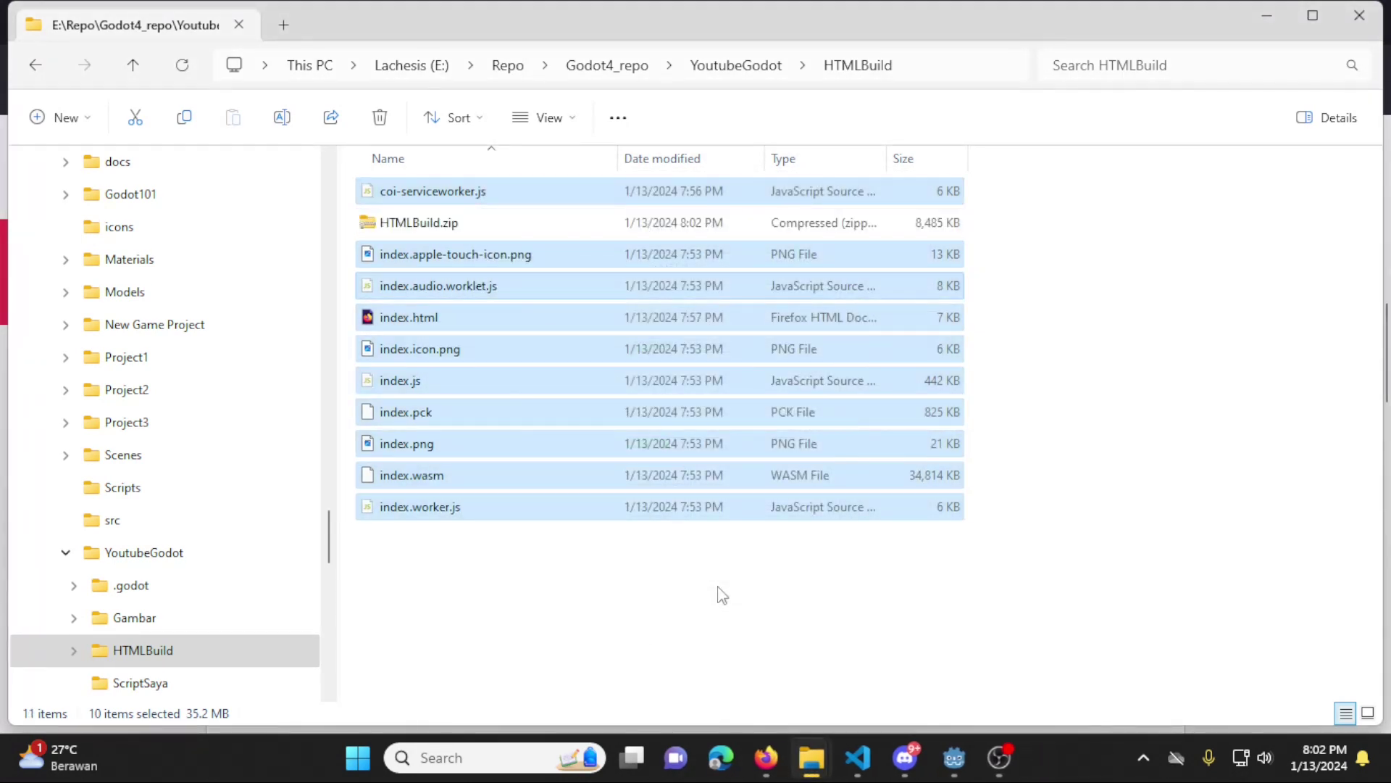
left_click(722, 594)
left_click(428, 224)
Start an itch.io file upload and browse into Repo > Godot4_repo
key("alt+Tab")
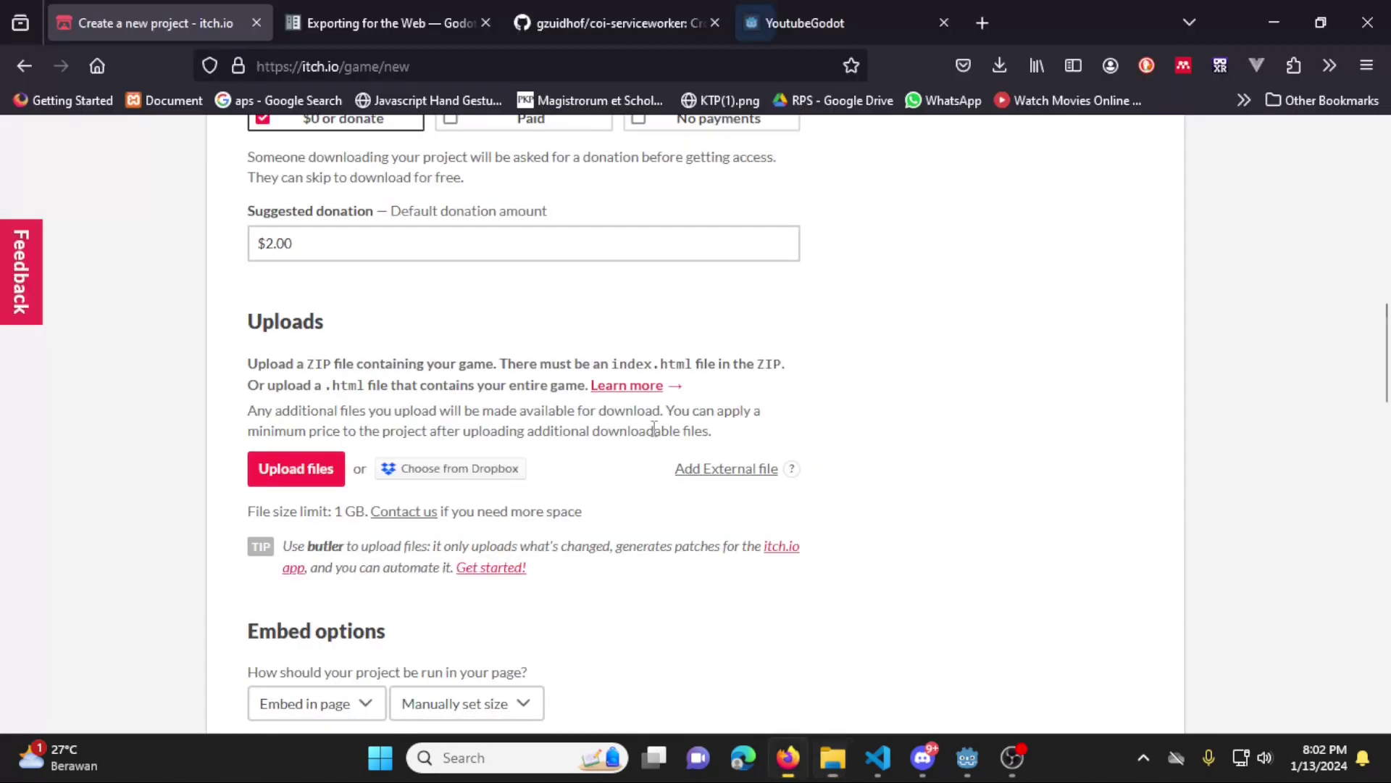
left_click(286, 475)
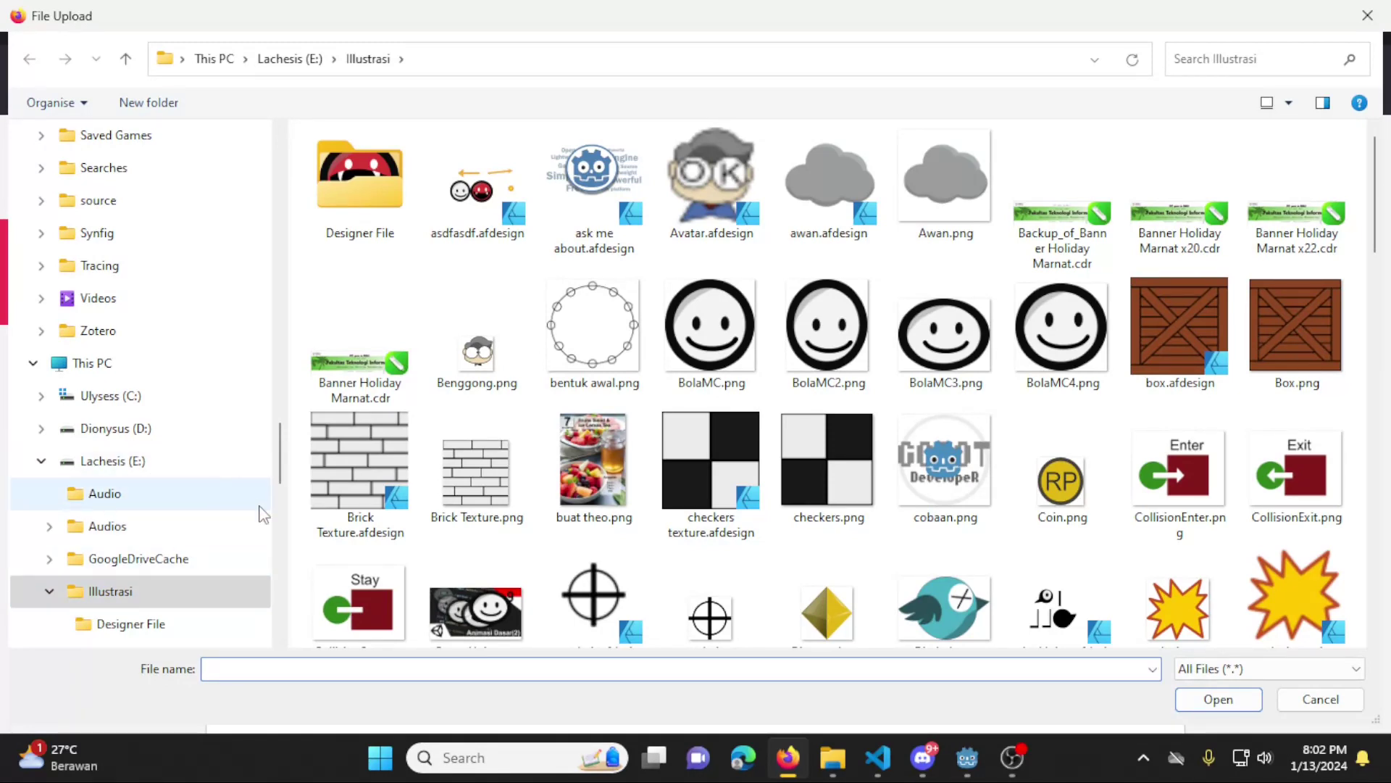
scroll(241, 582, "up", 5)
scroll(144, 471, "down", 5)
left_click(101, 591)
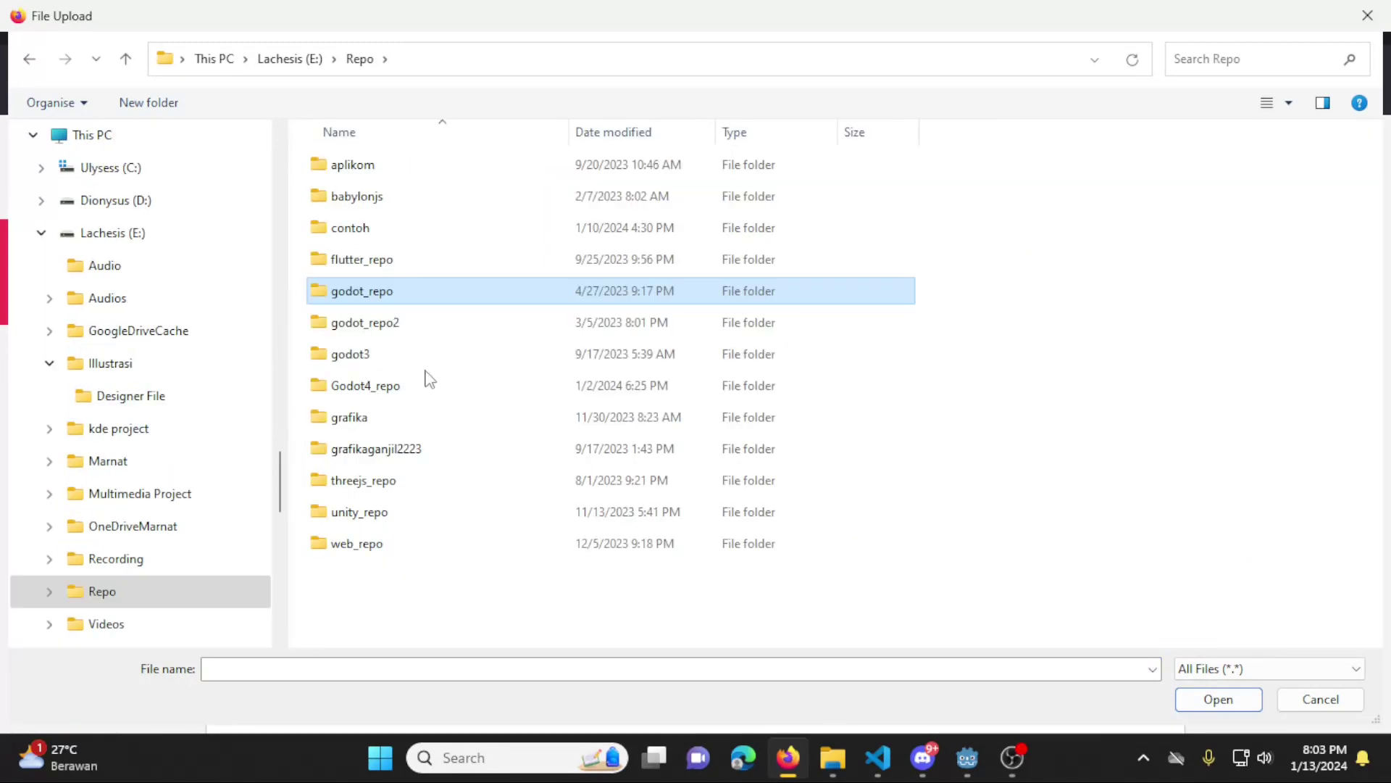
double_click(413, 392)
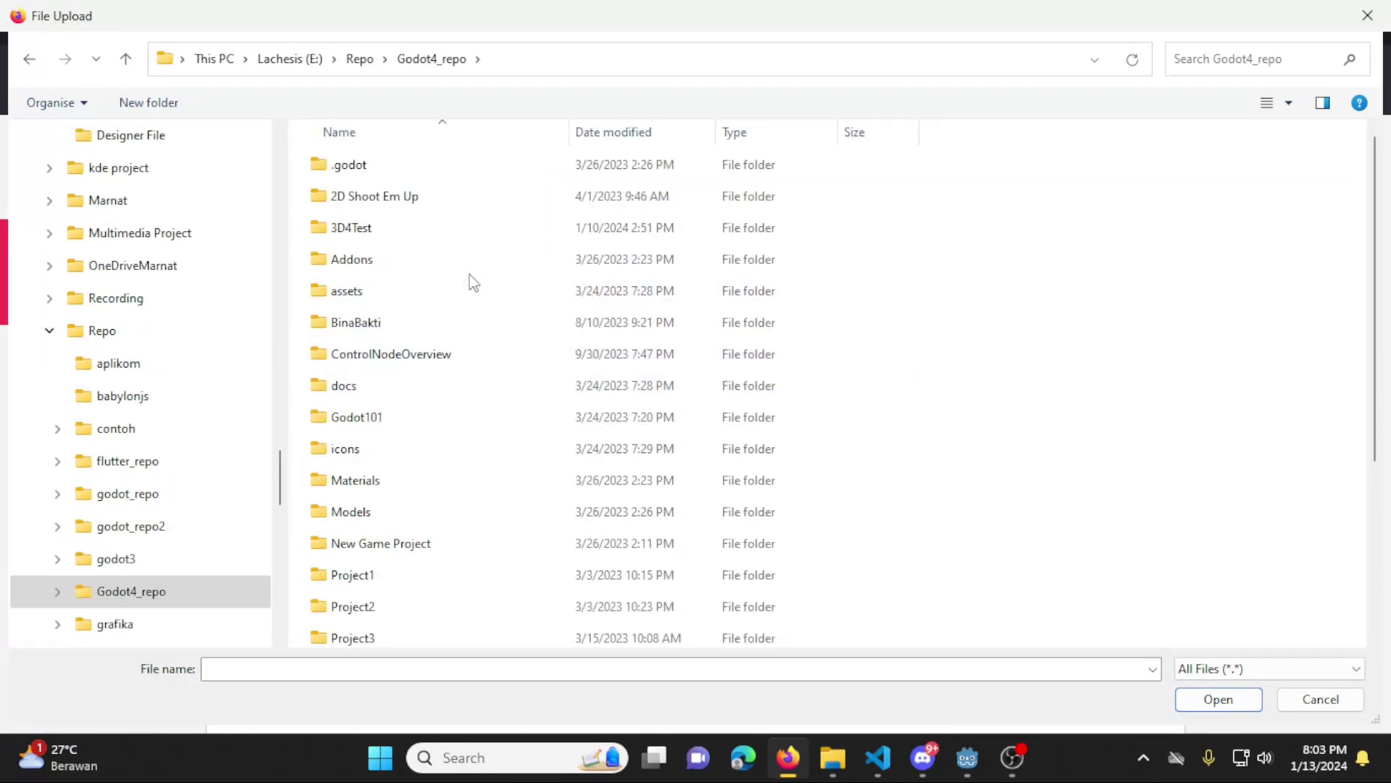
Go into YoutubeGodot > HTMLBuild and upload HTMLBuild.zip
key("Down")
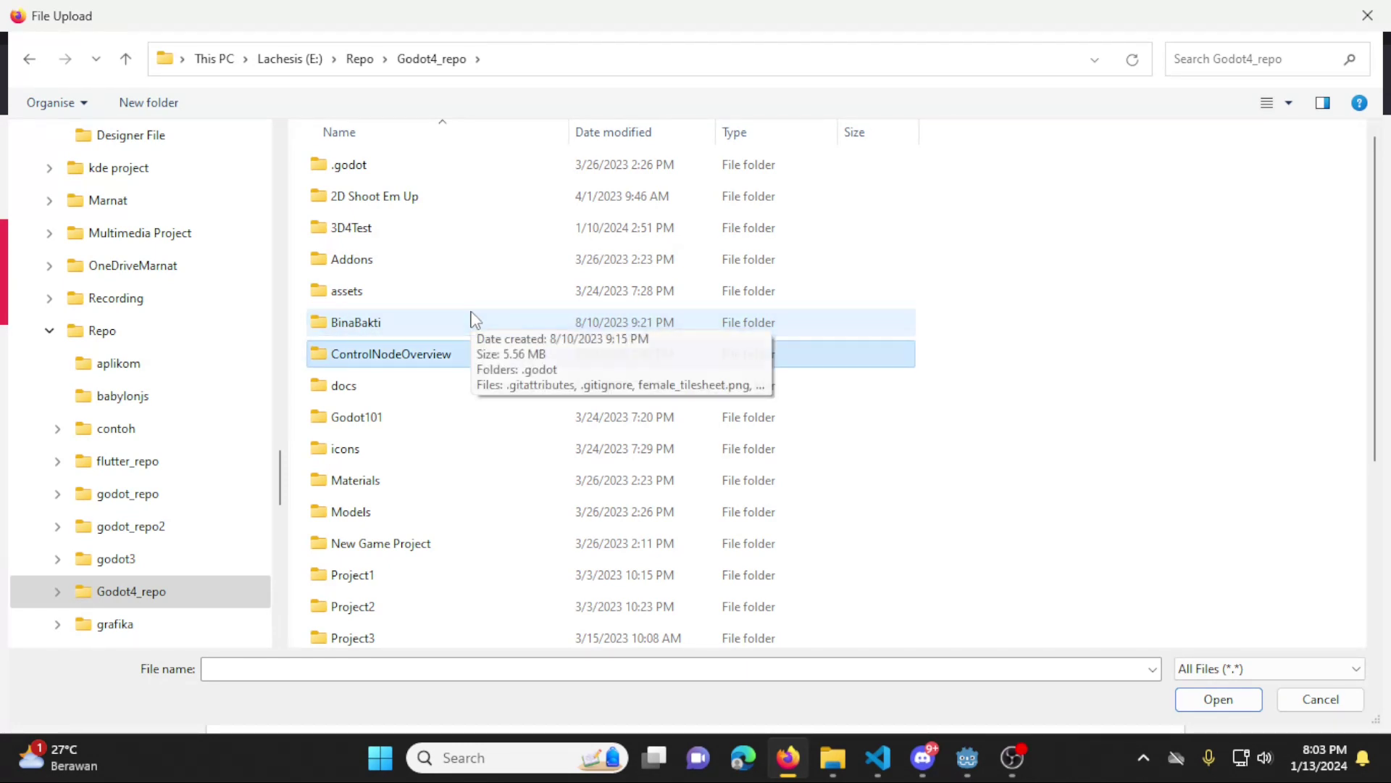
key("Down")
key("Down")
key("Down")
key("Down")
key("Down")
key("Return")
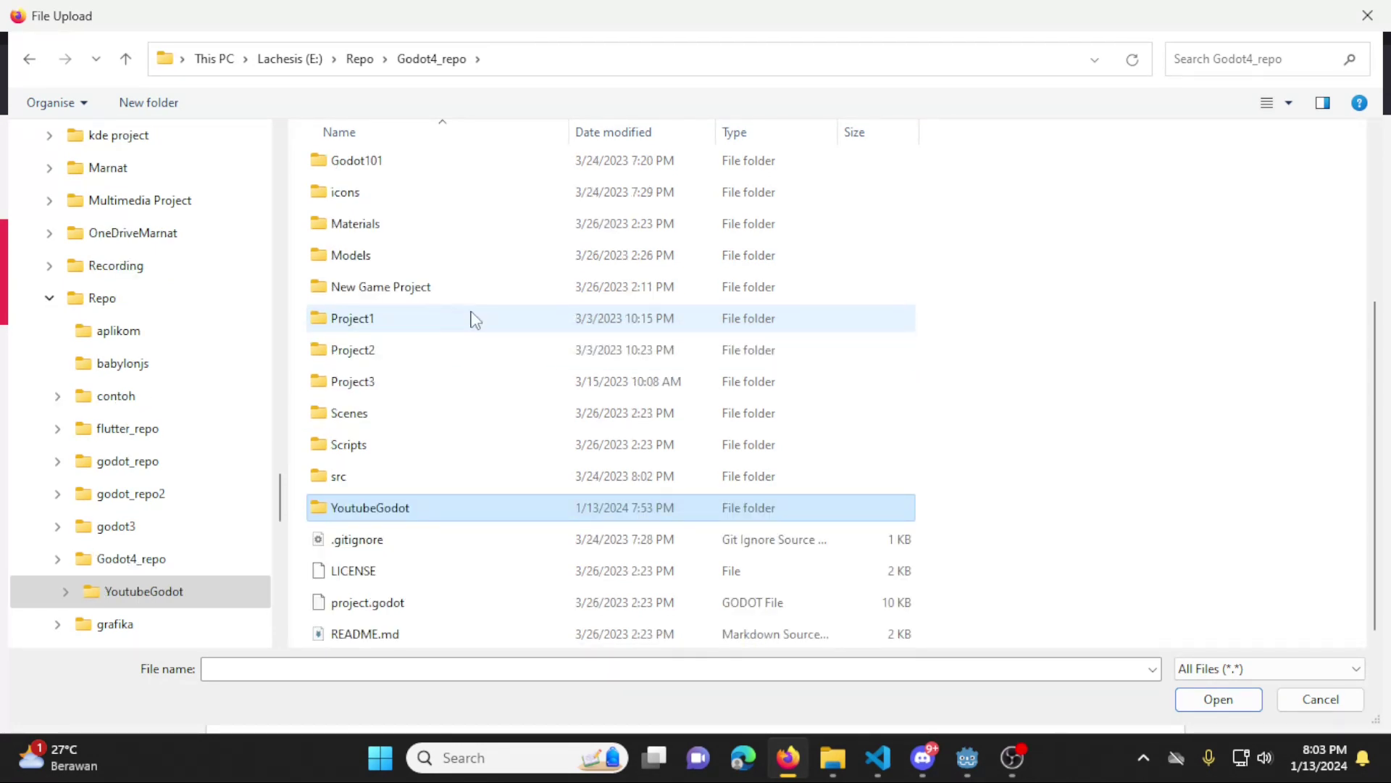
left_click(489, 230)
double_click(489, 231)
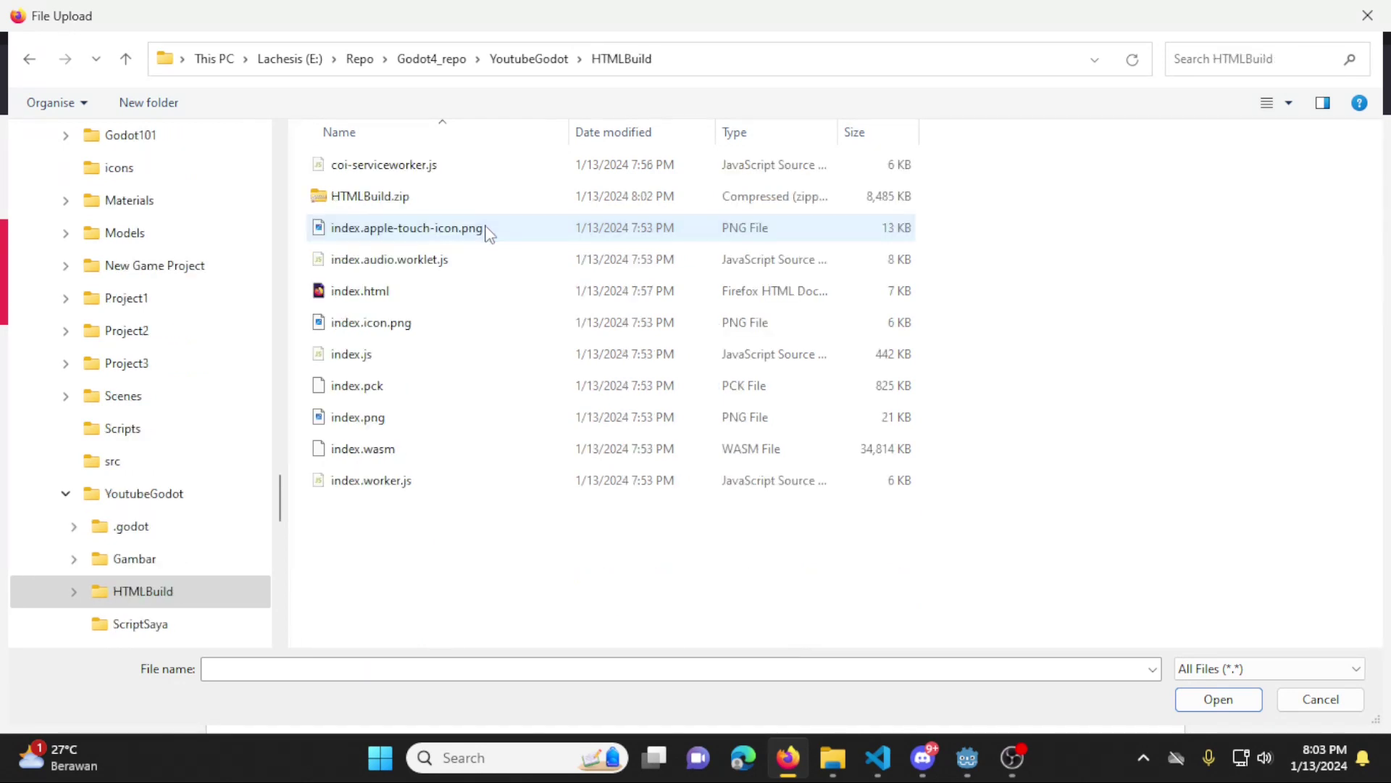
left_click(454, 201)
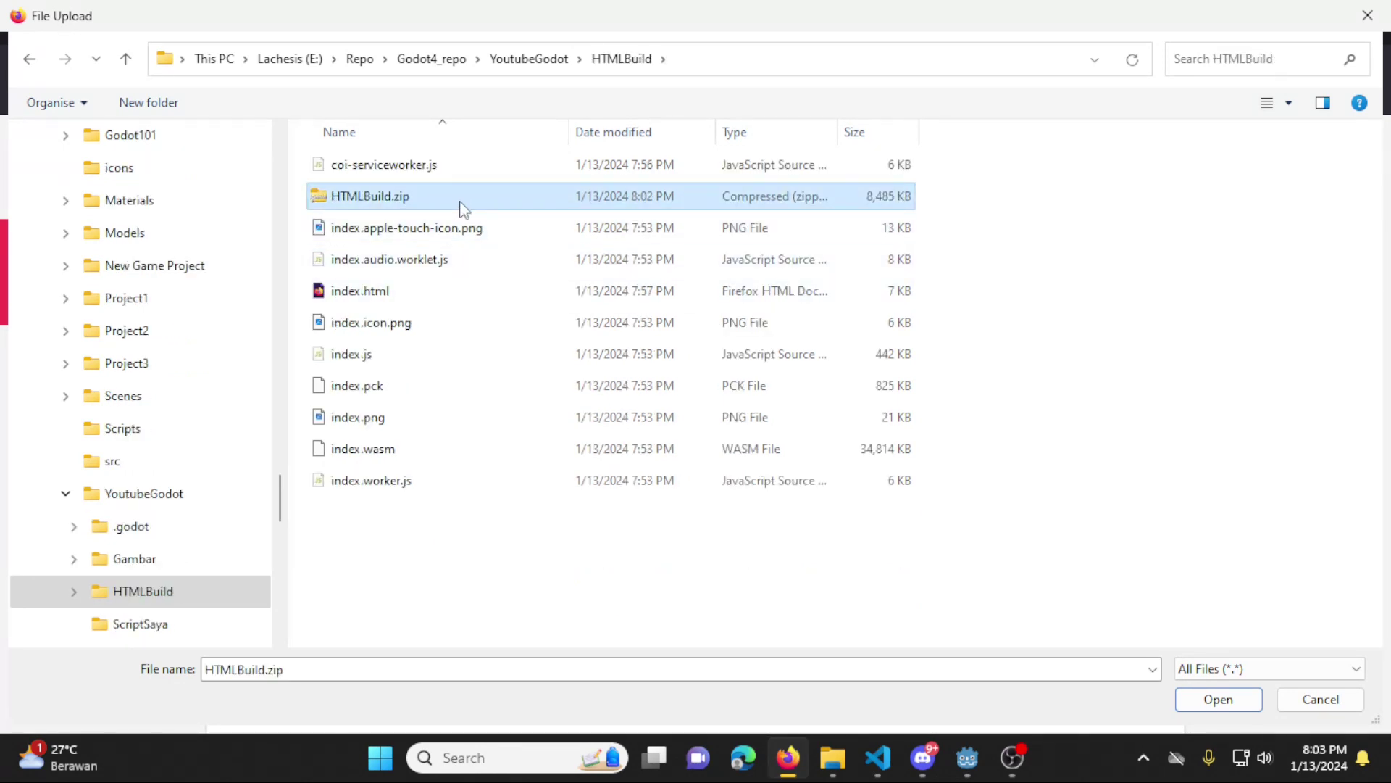
double_click(465, 209)
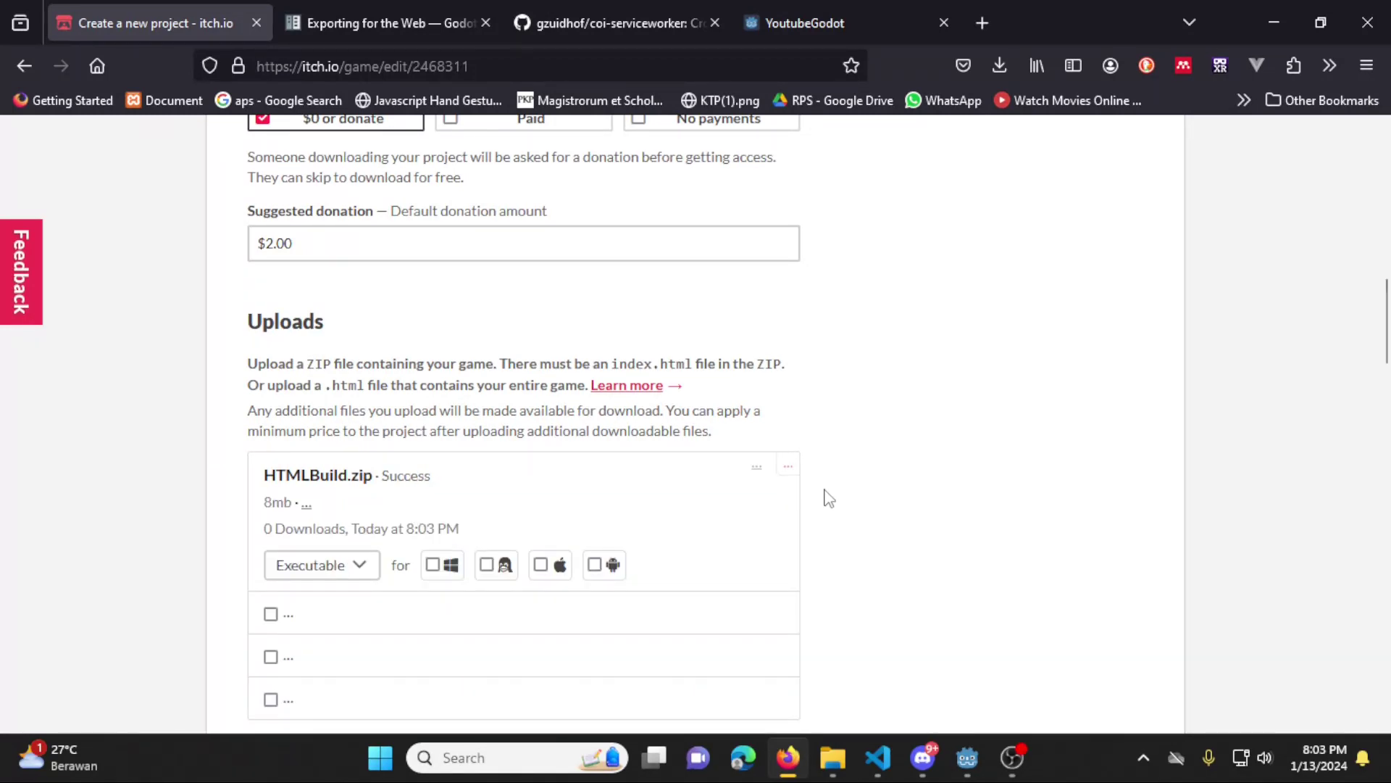
Keep the game's embed option set to 'Embed in page'
scroll(826, 496, "down", 3)
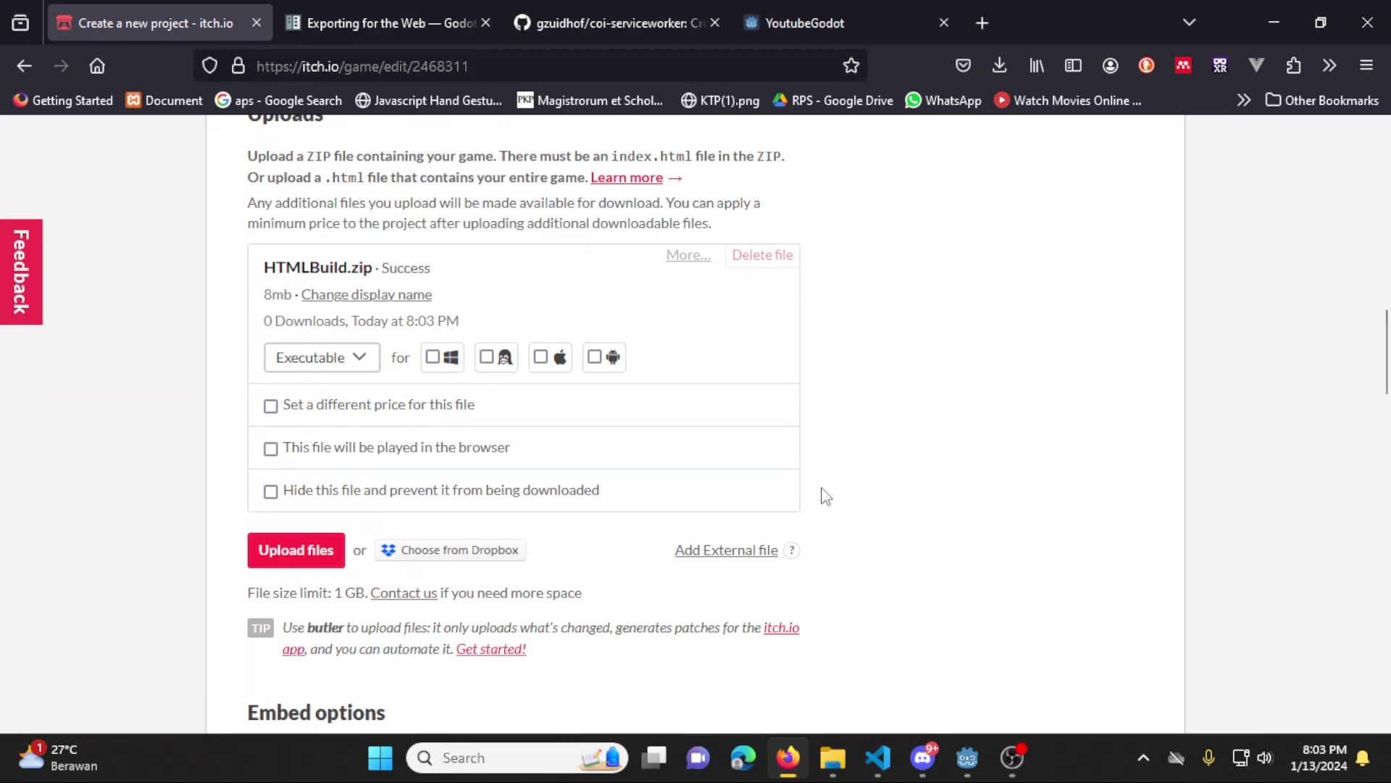
scroll(825, 496, "down", 2)
scroll(826, 496, "down", 2)
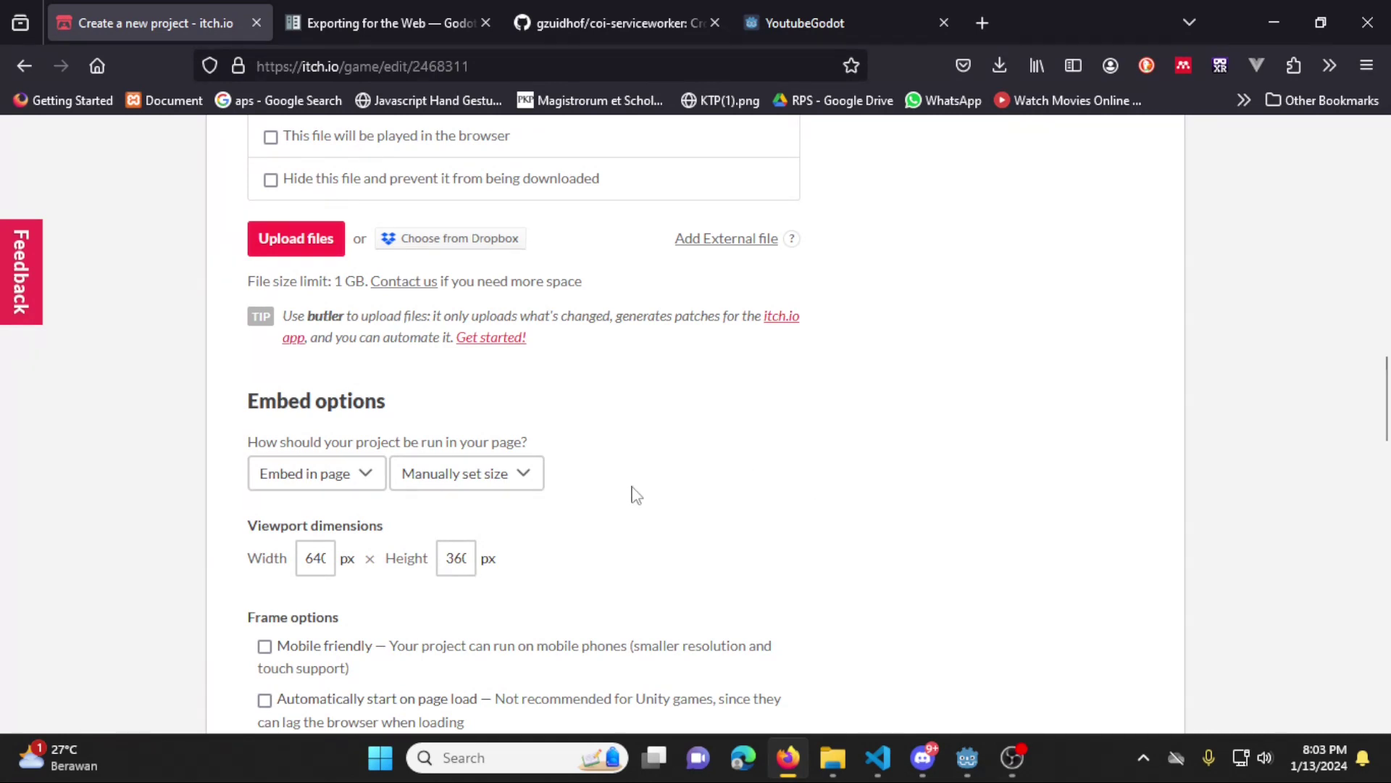
left_click(309, 482)
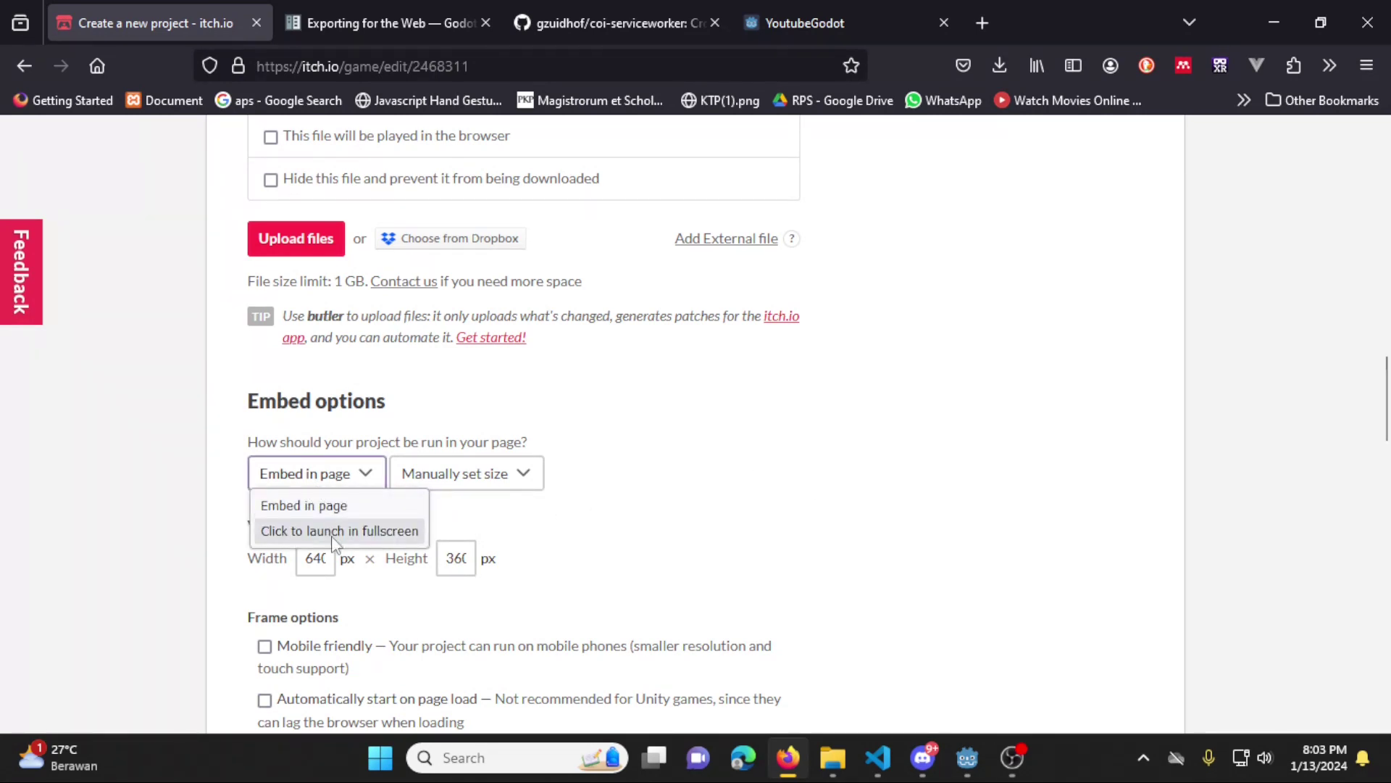
left_click(339, 480)
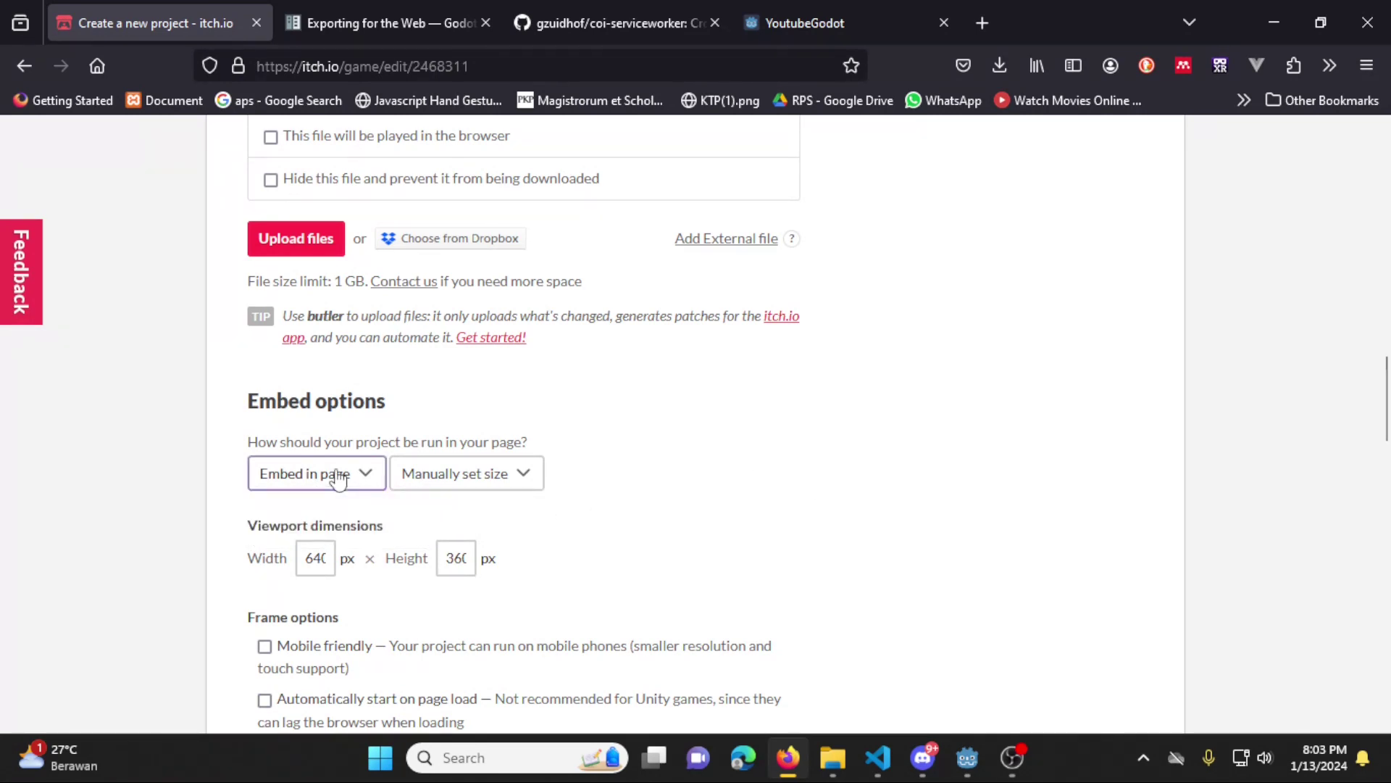
left_click(339, 479)
left_click(360, 505)
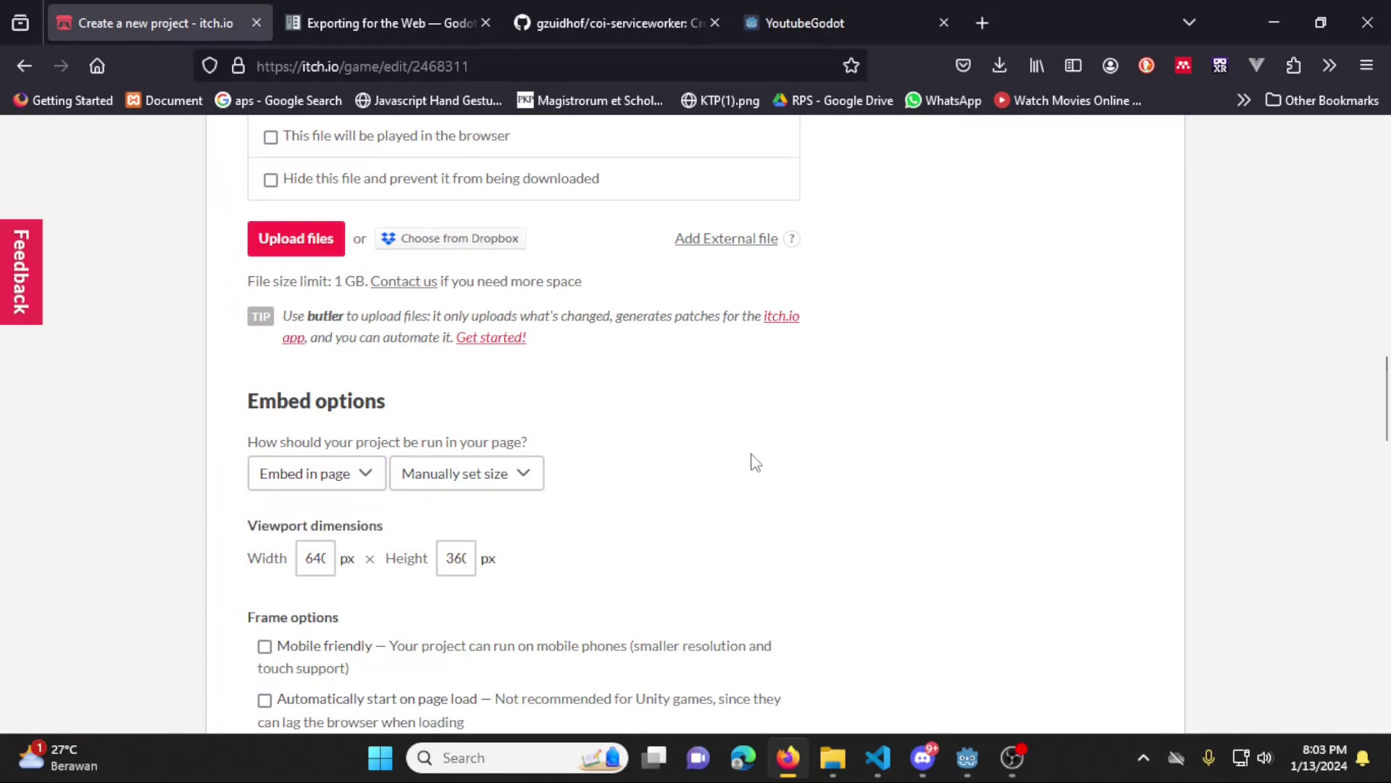
Review the embed options, then bring up the coi-serviceworker GitHub README tab
scroll(656, 564, "down", 2)
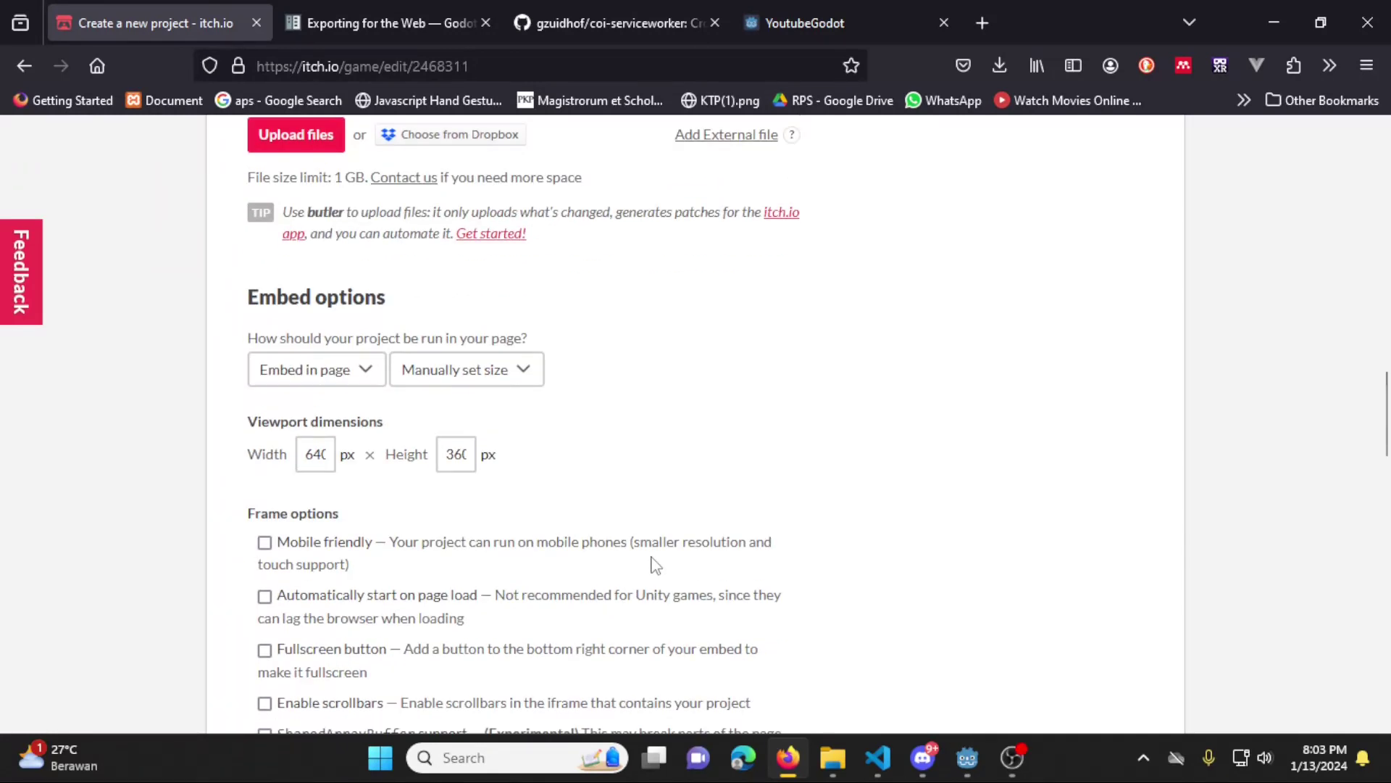
scroll(653, 555, "down", 3)
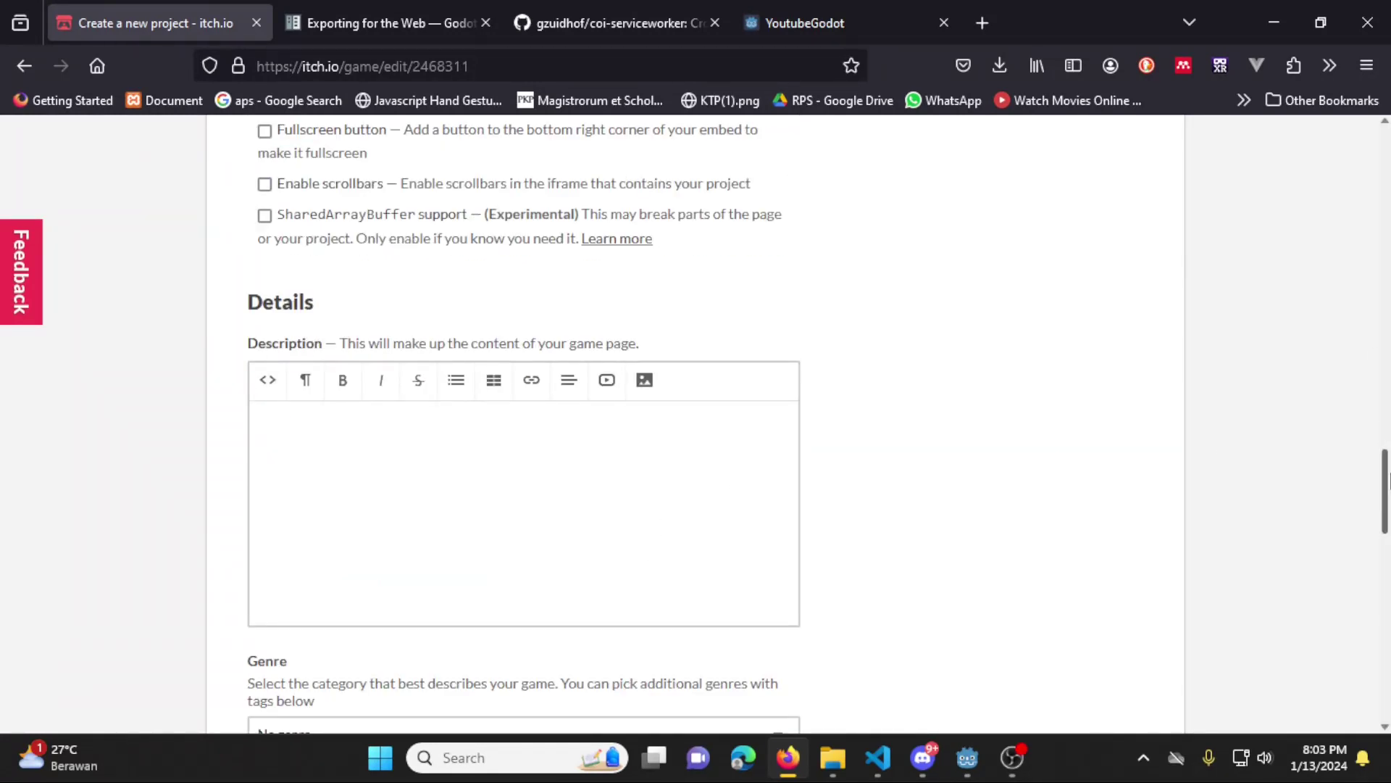
scroll(1379, 426, "up", 5)
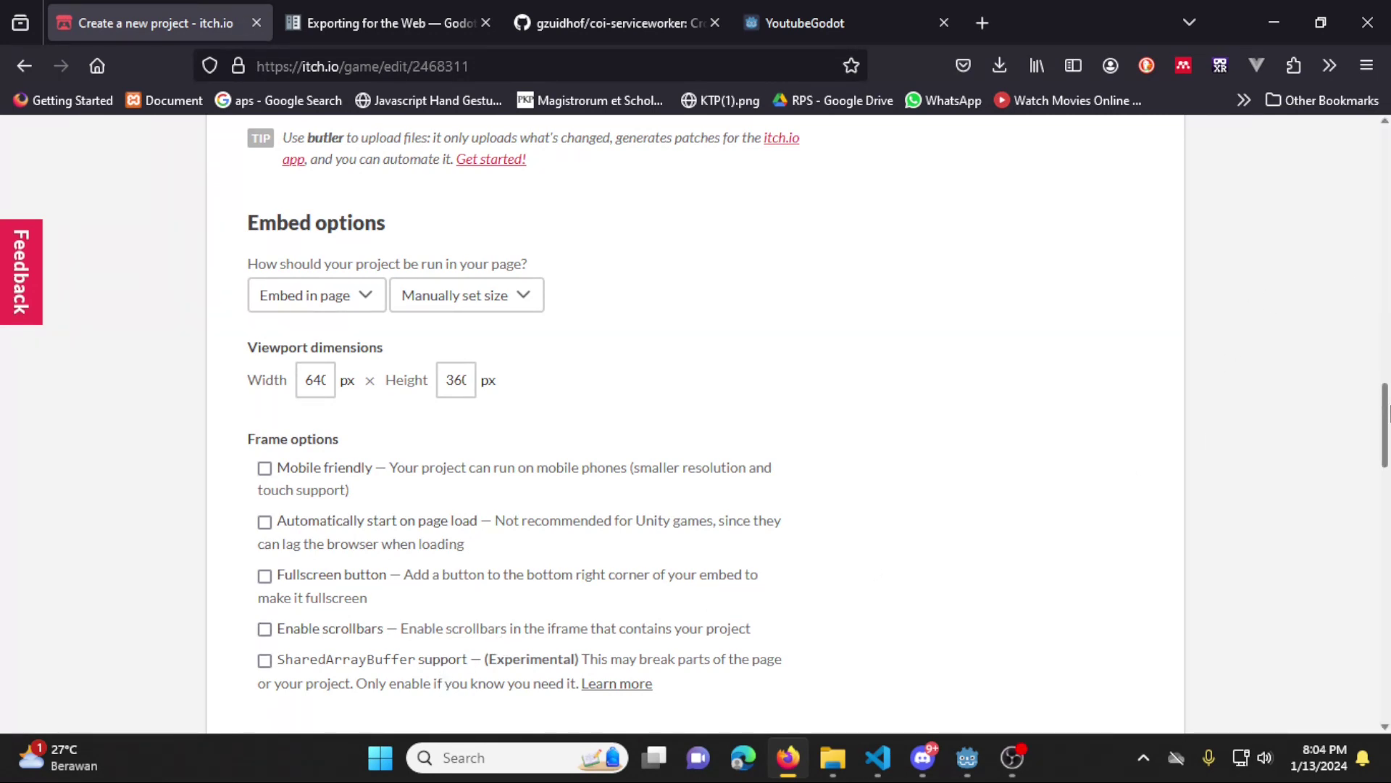
scroll(1386, 433, "down", 2)
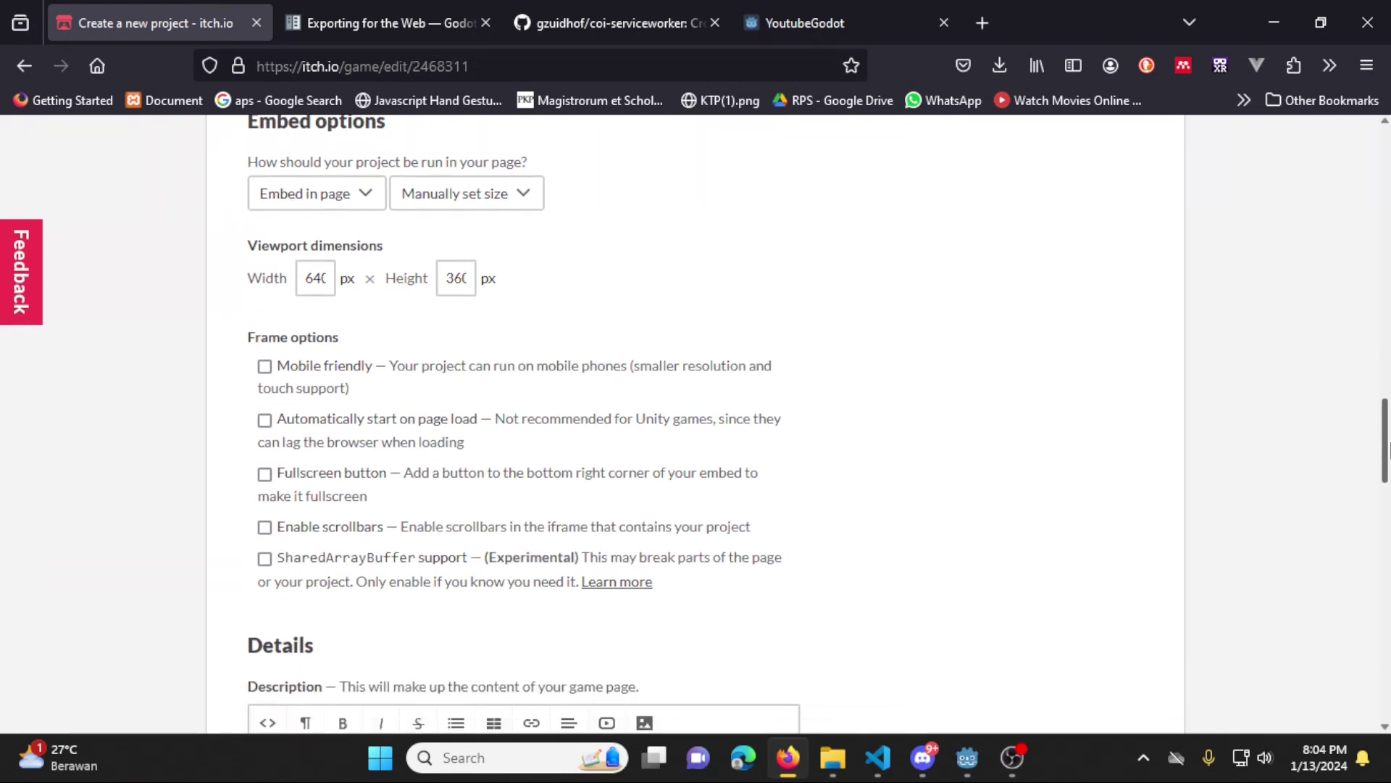
left_click(573, 23)
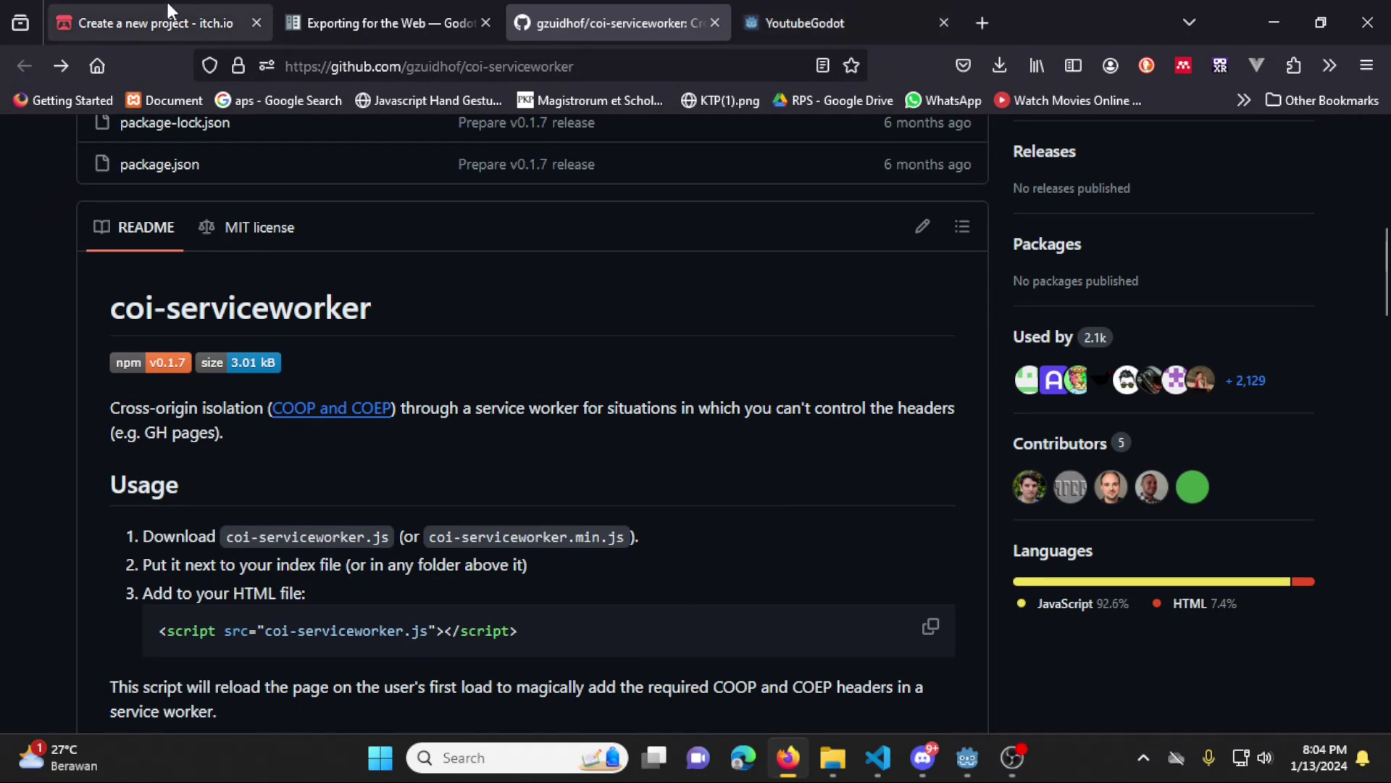
Back on itch.io, enable SharedArrayBuffer support and enter an Indonesian game description for itch.io users
left_click(166, 22)
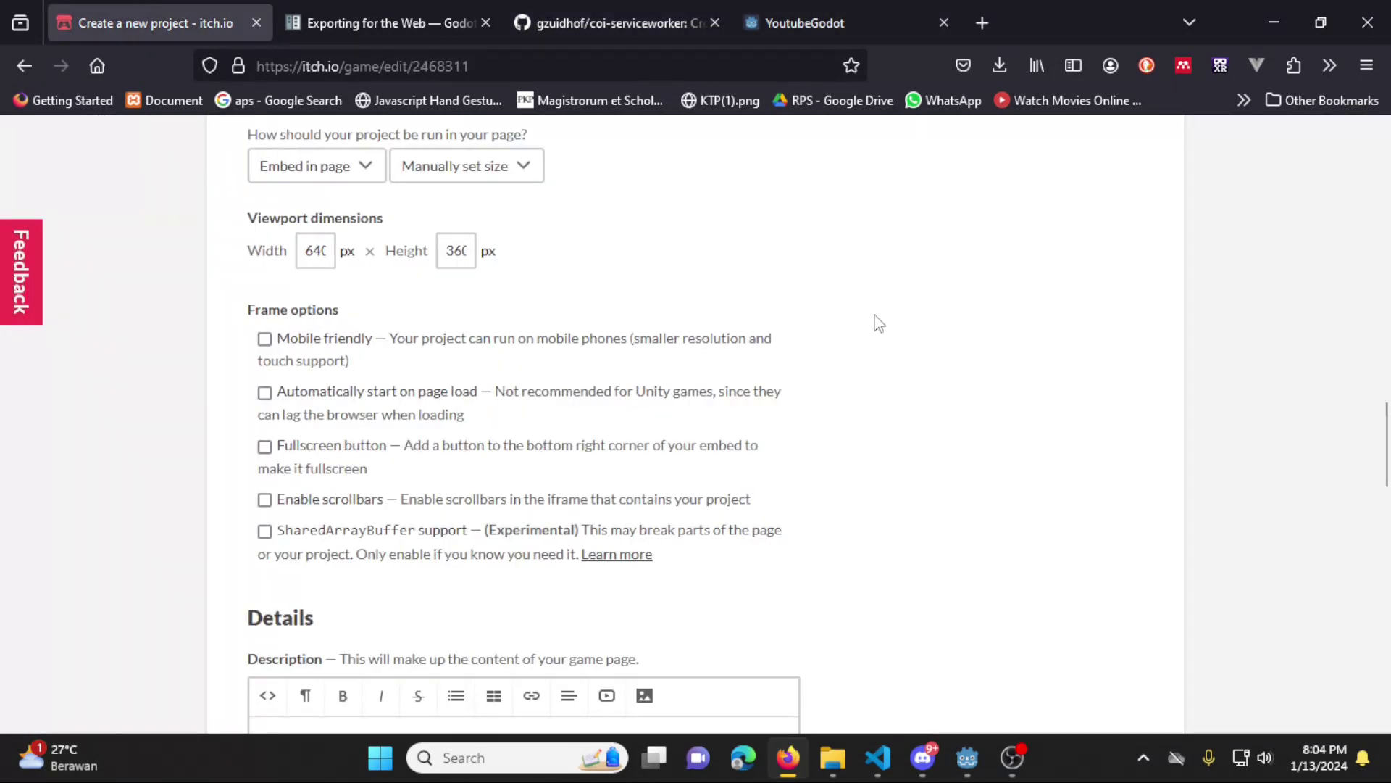
left_click(265, 532)
scroll(692, 513, "down", 5)
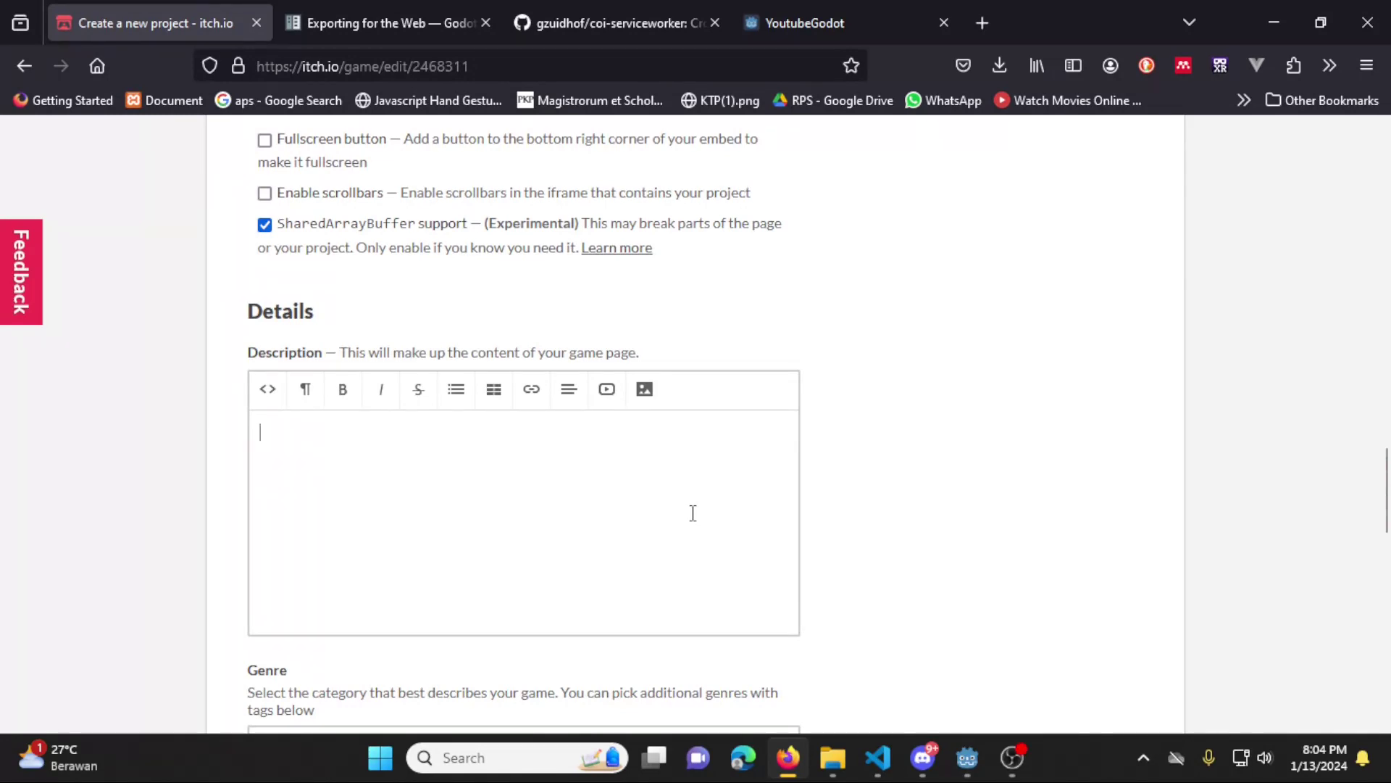
type("inideskr")
type("ipsi untuk")
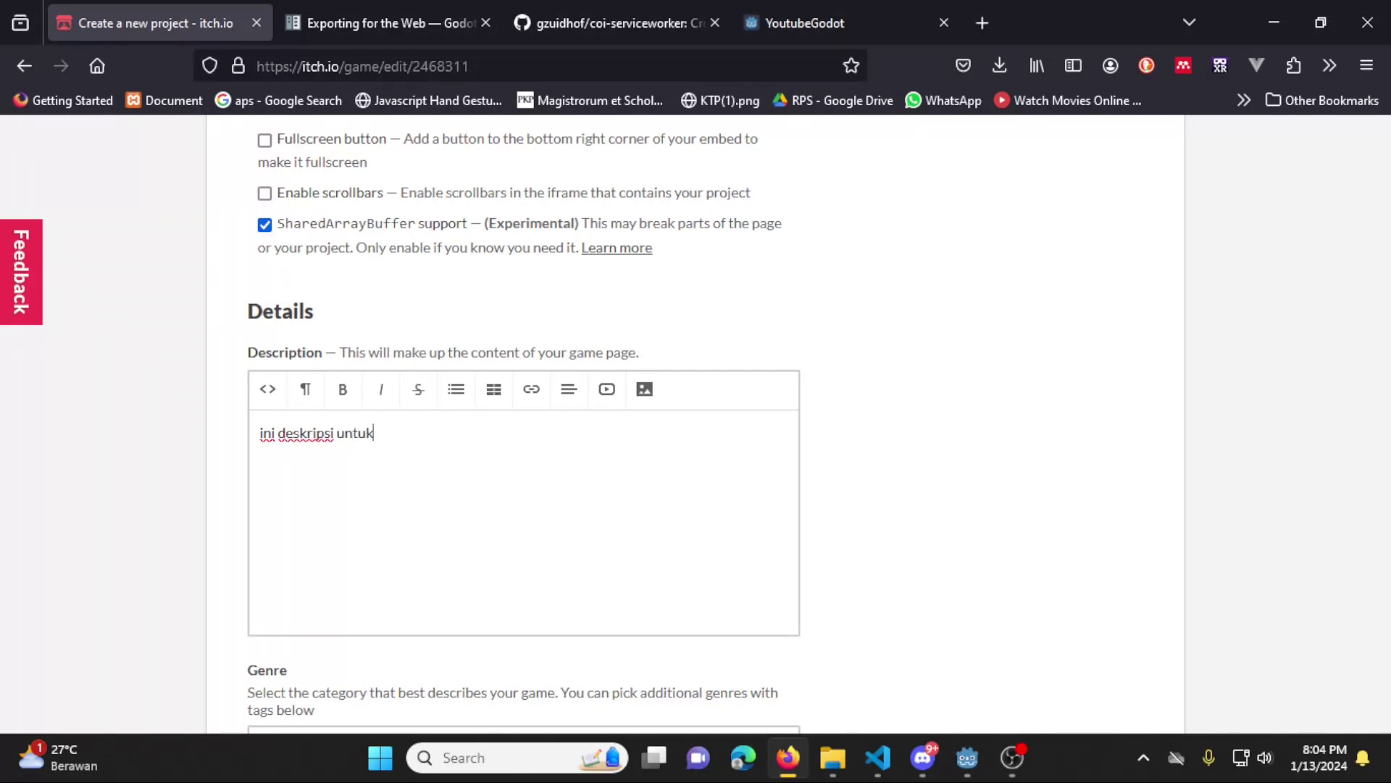
type(" game kita..ta yang akan")
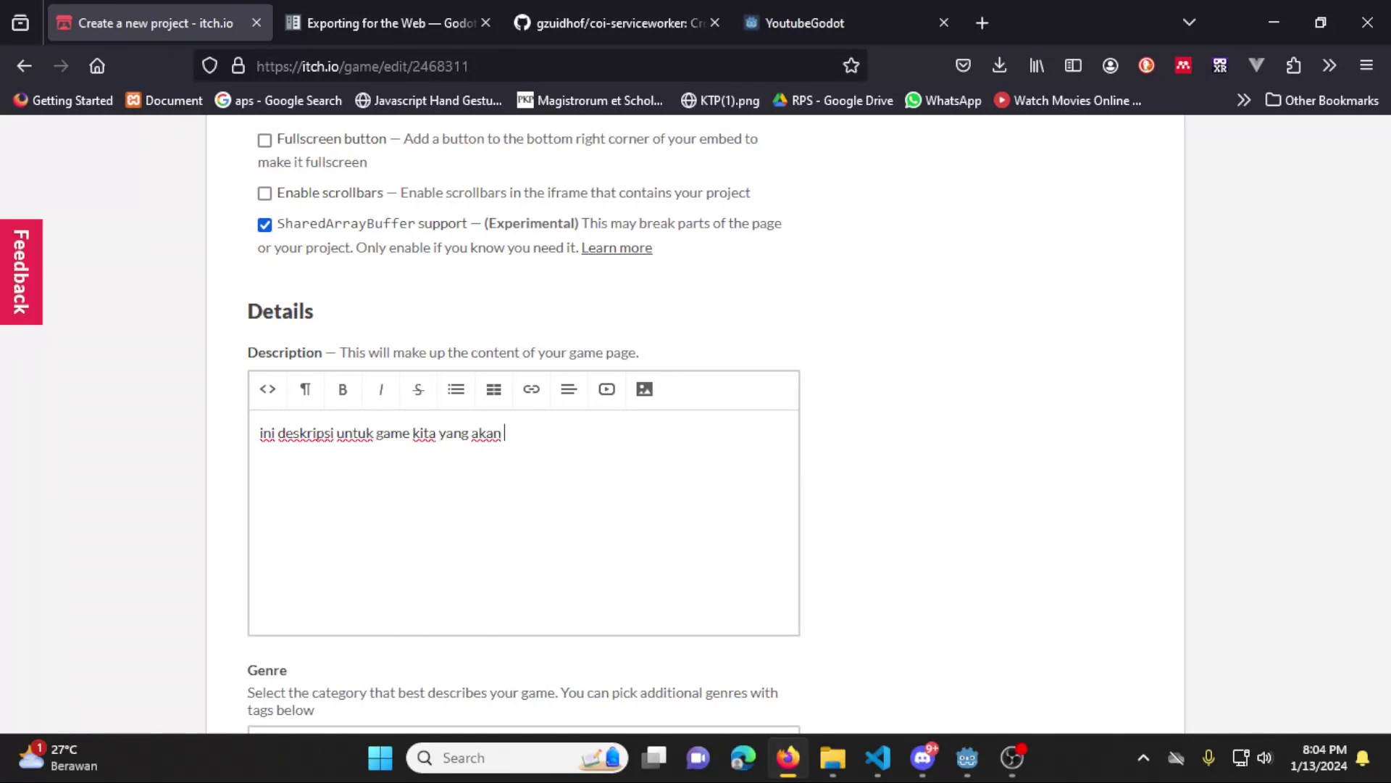
type(" tampil nanti untuk user di itch.io")
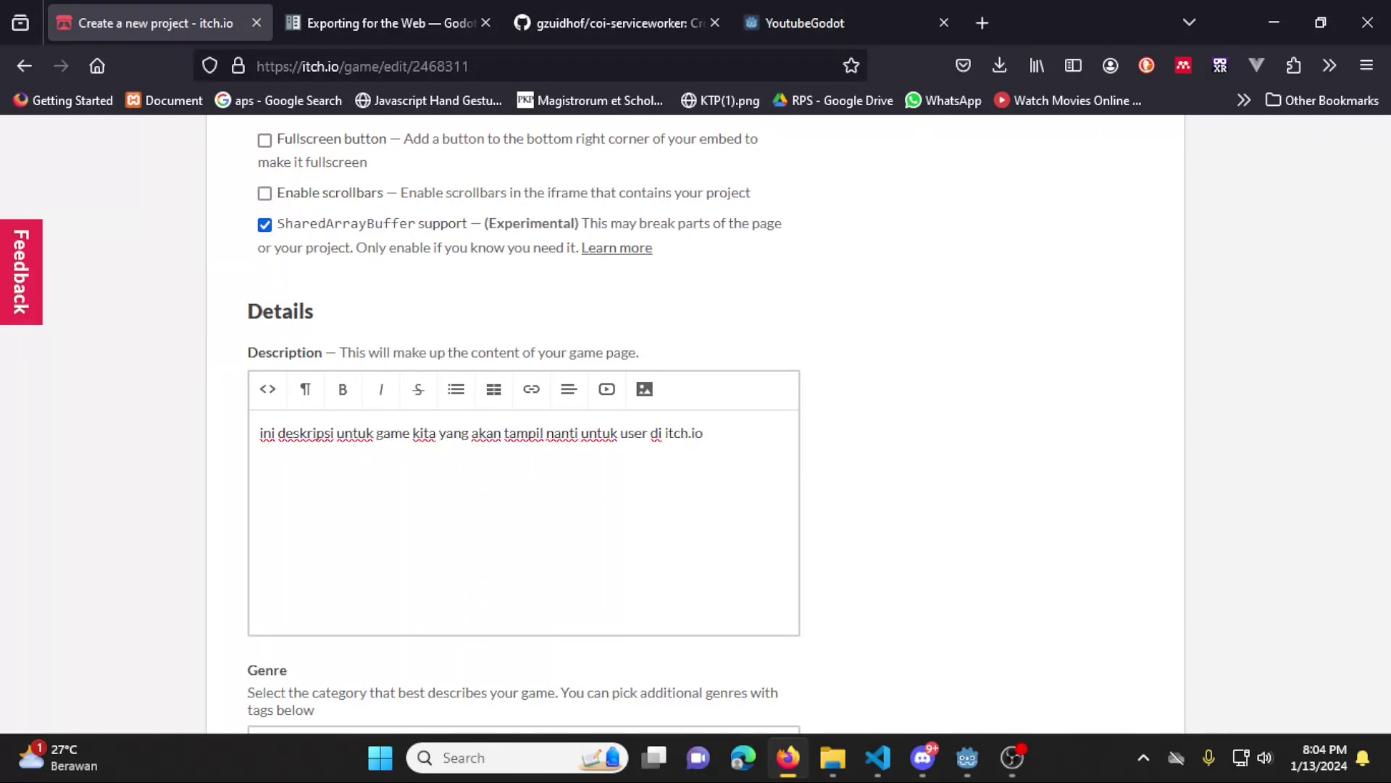
scroll(862, 425, "down", 3)
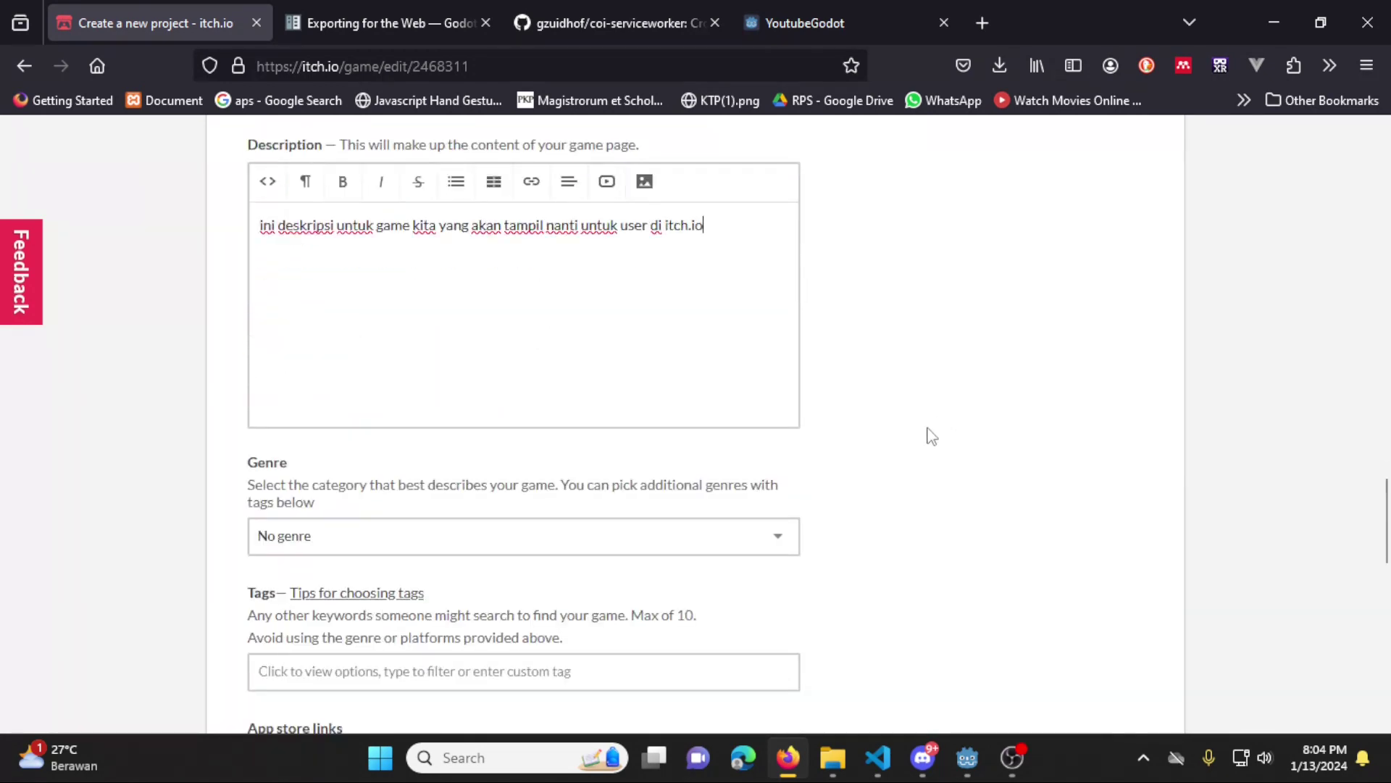
Set the game's genre to Action, replacing an accidental Platformer choice
left_click(750, 545)
scroll(1160, 480, "up", 2)
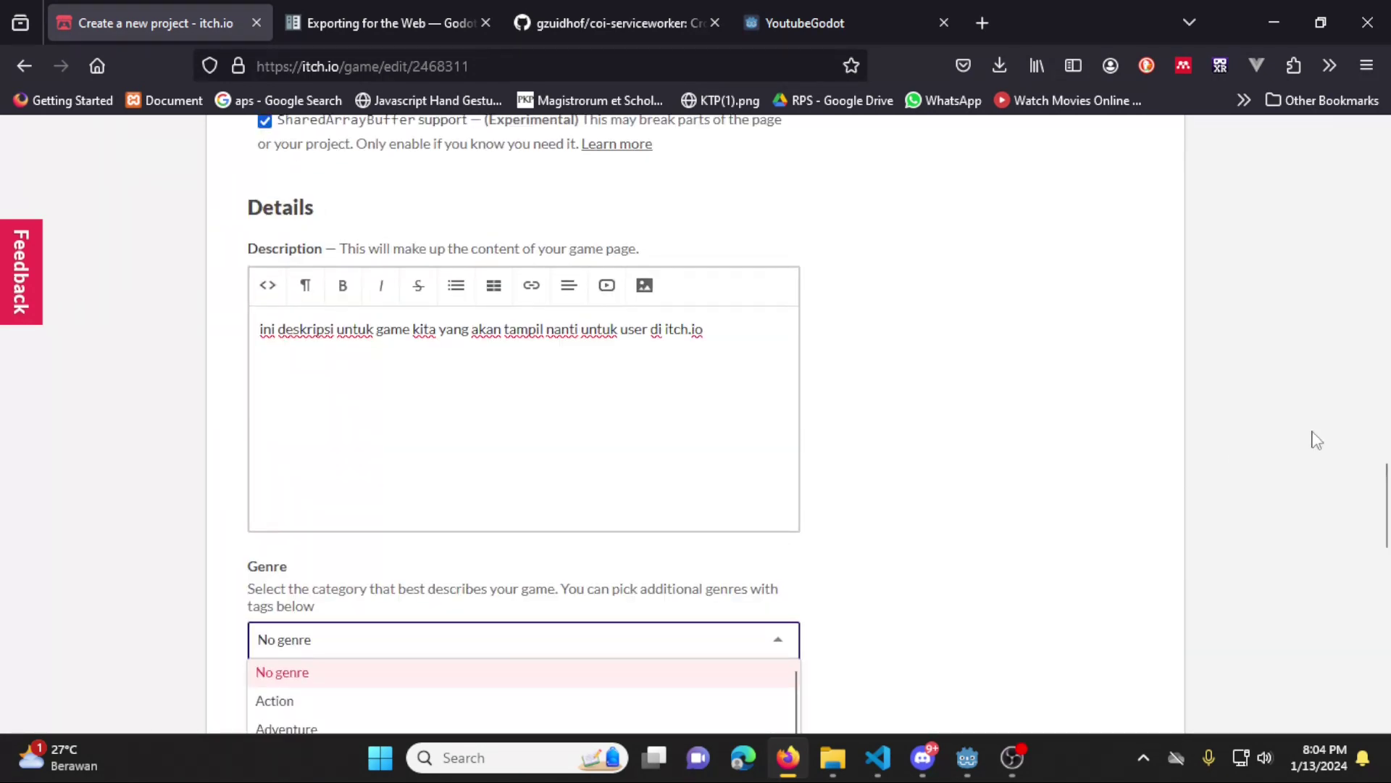
scroll(1385, 482, "down", 5)
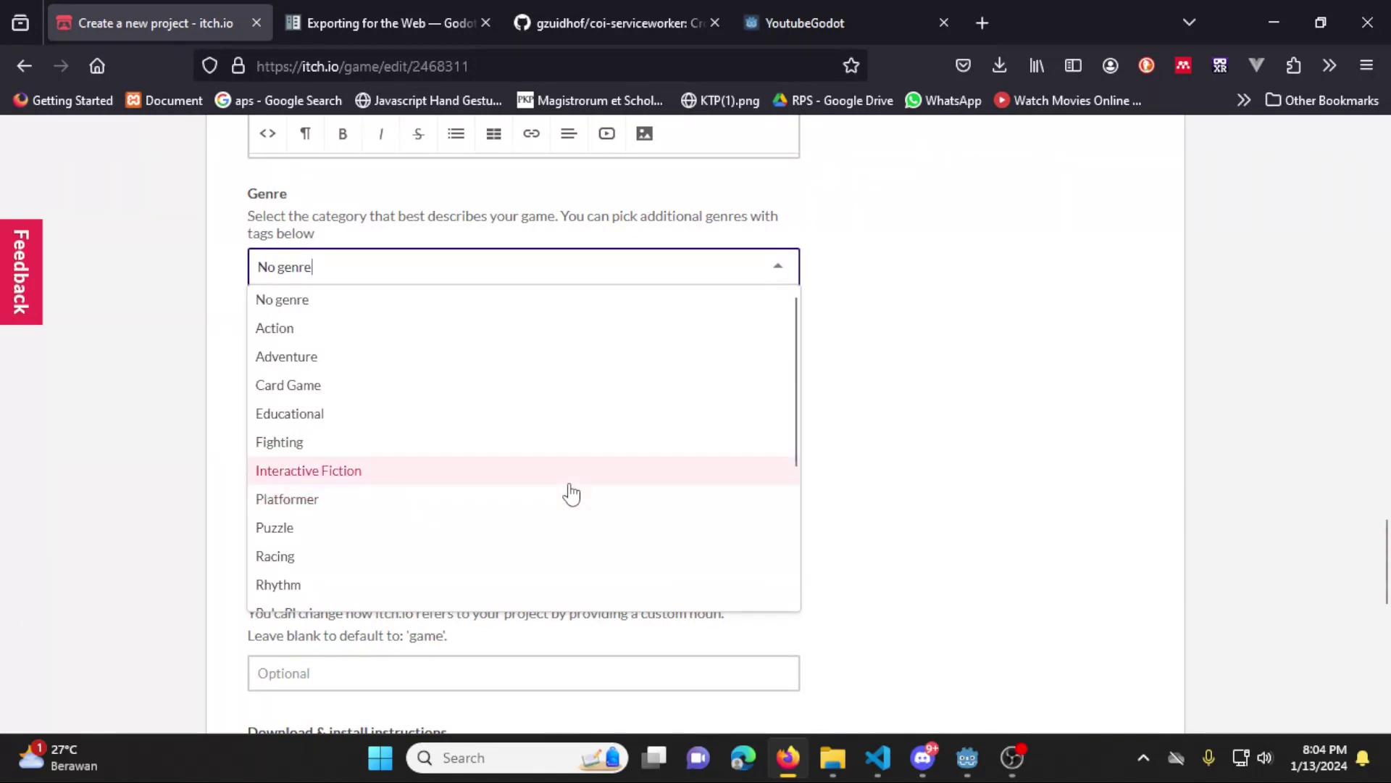
left_click(395, 498)
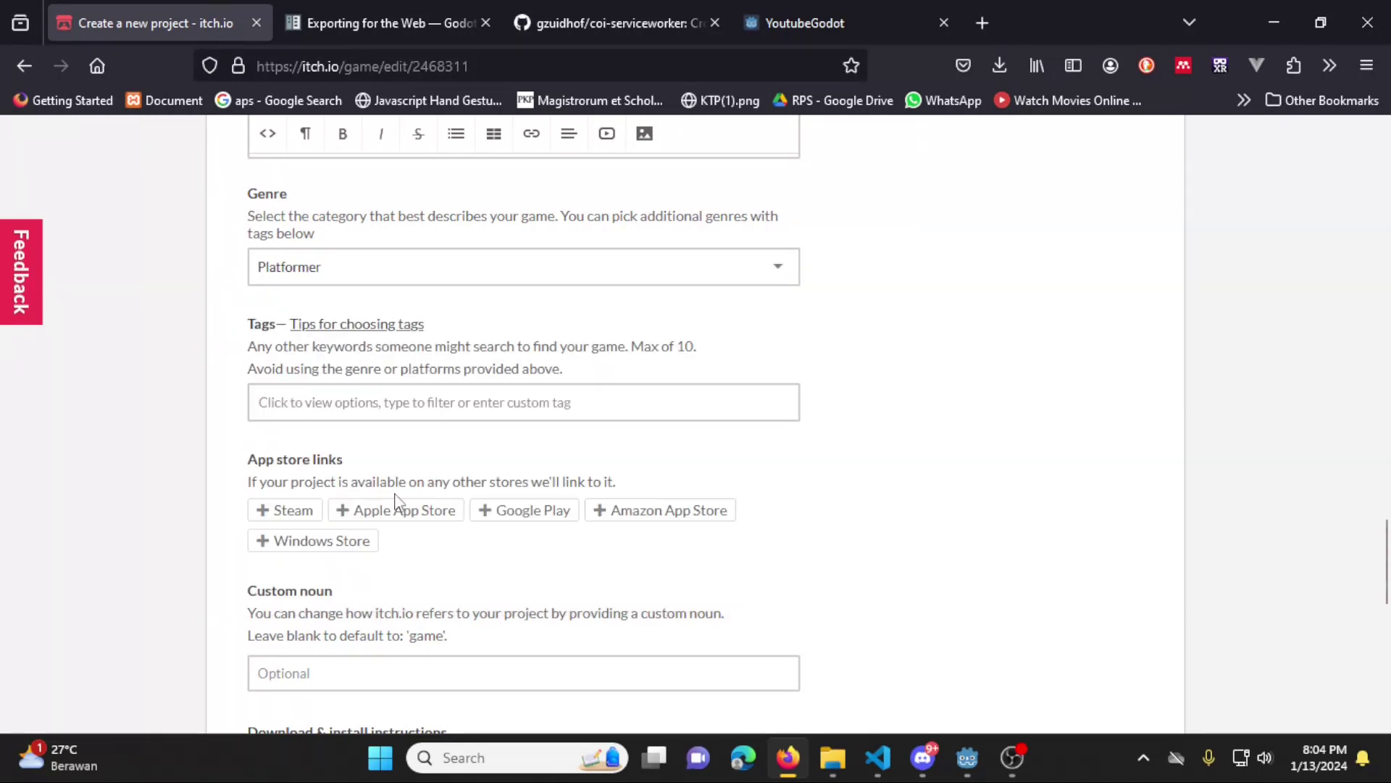
left_click(589, 280)
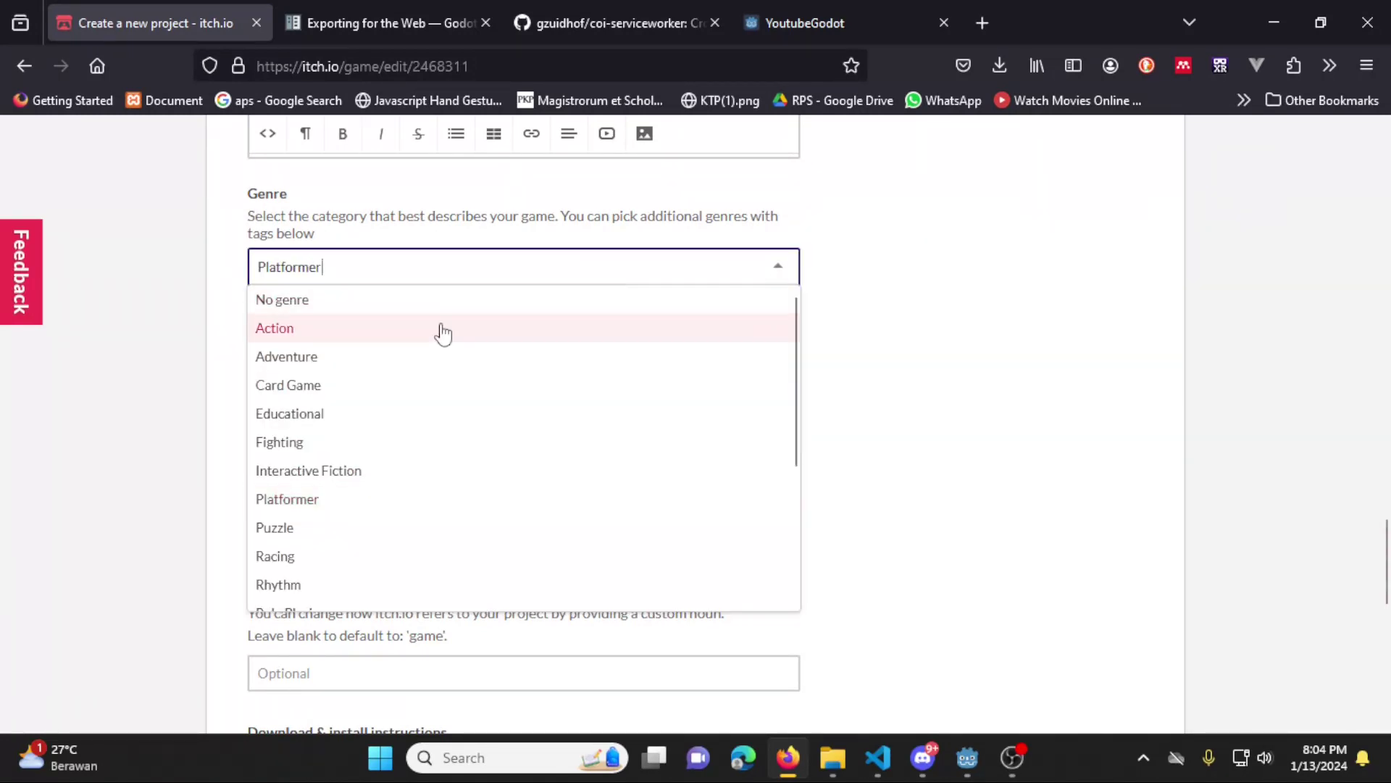
left_click(373, 329)
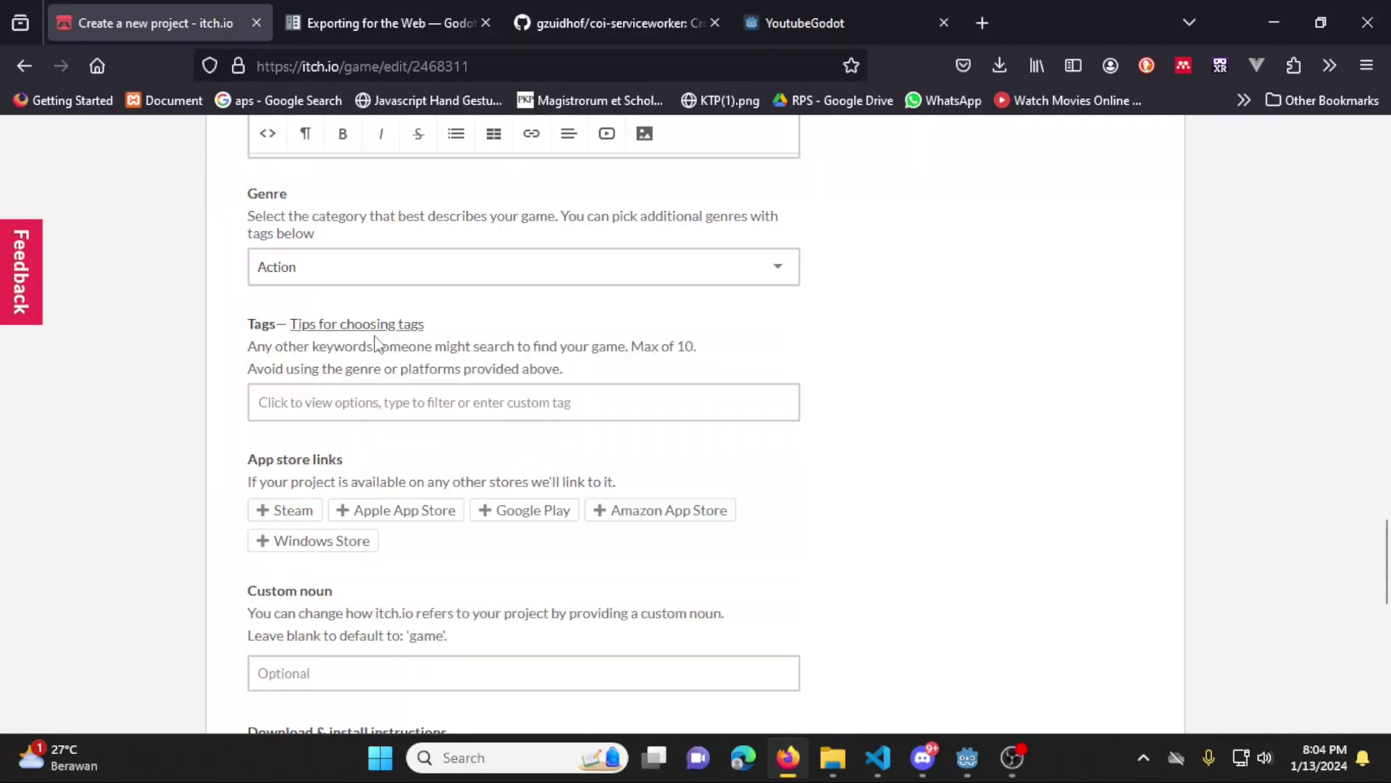
Add the tags singleplayer, 2d and top-down
left_click(503, 407)
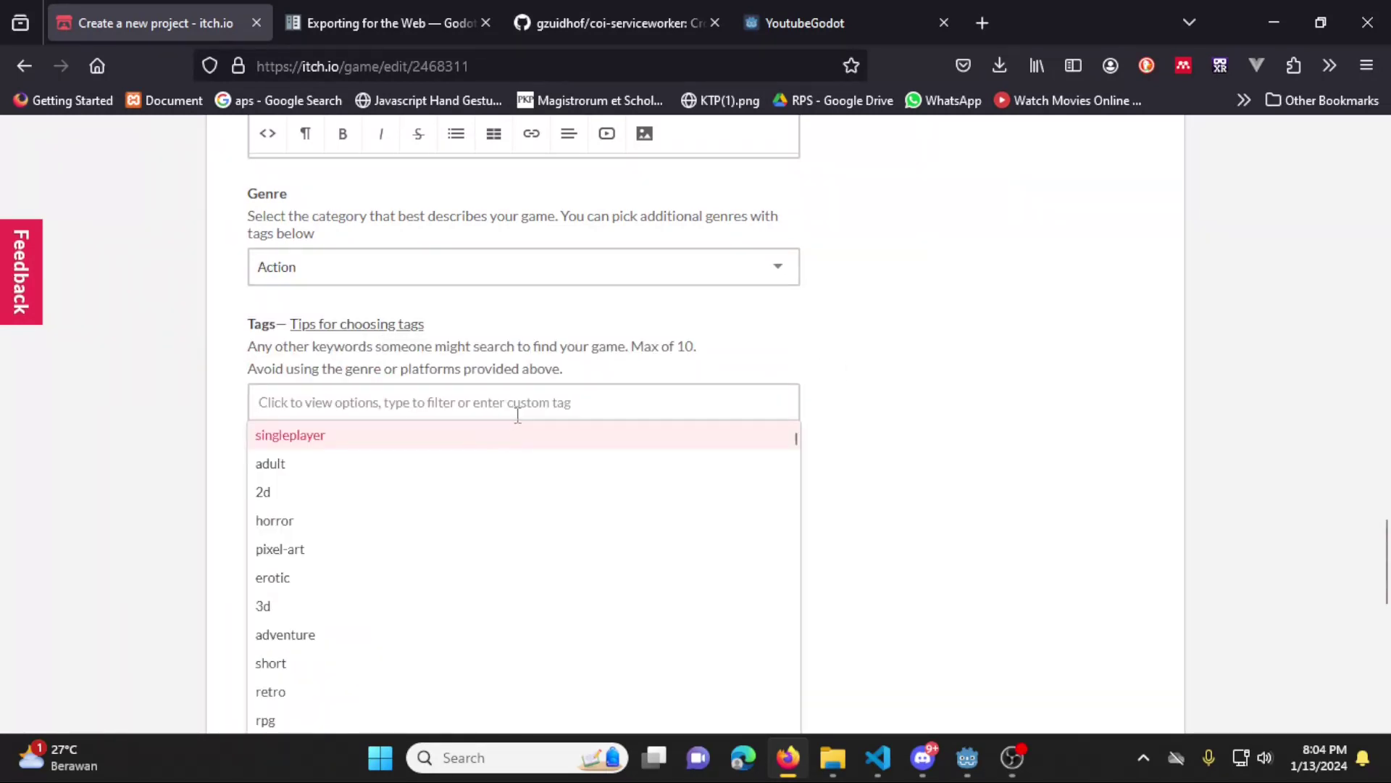
left_click(489, 439)
left_click(515, 395)
type("2d")
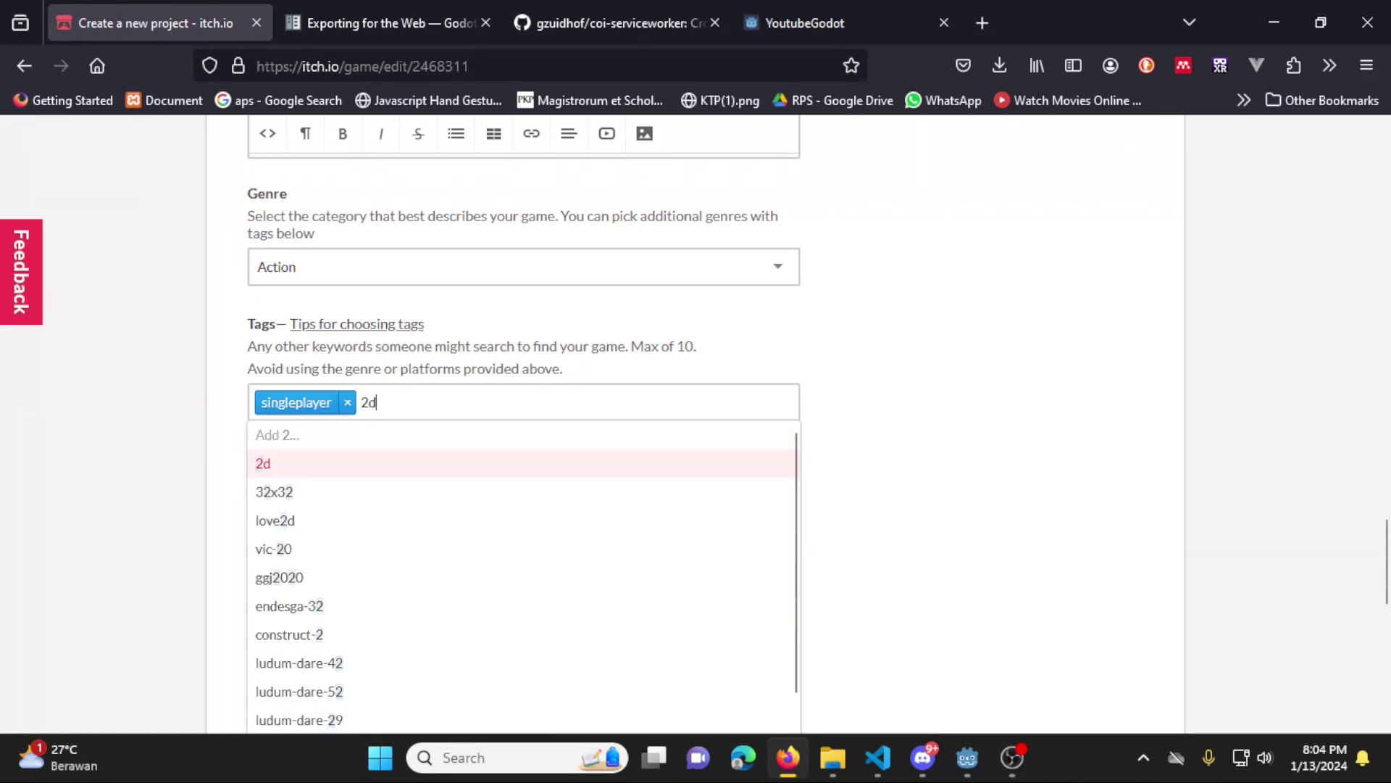
key("Return")
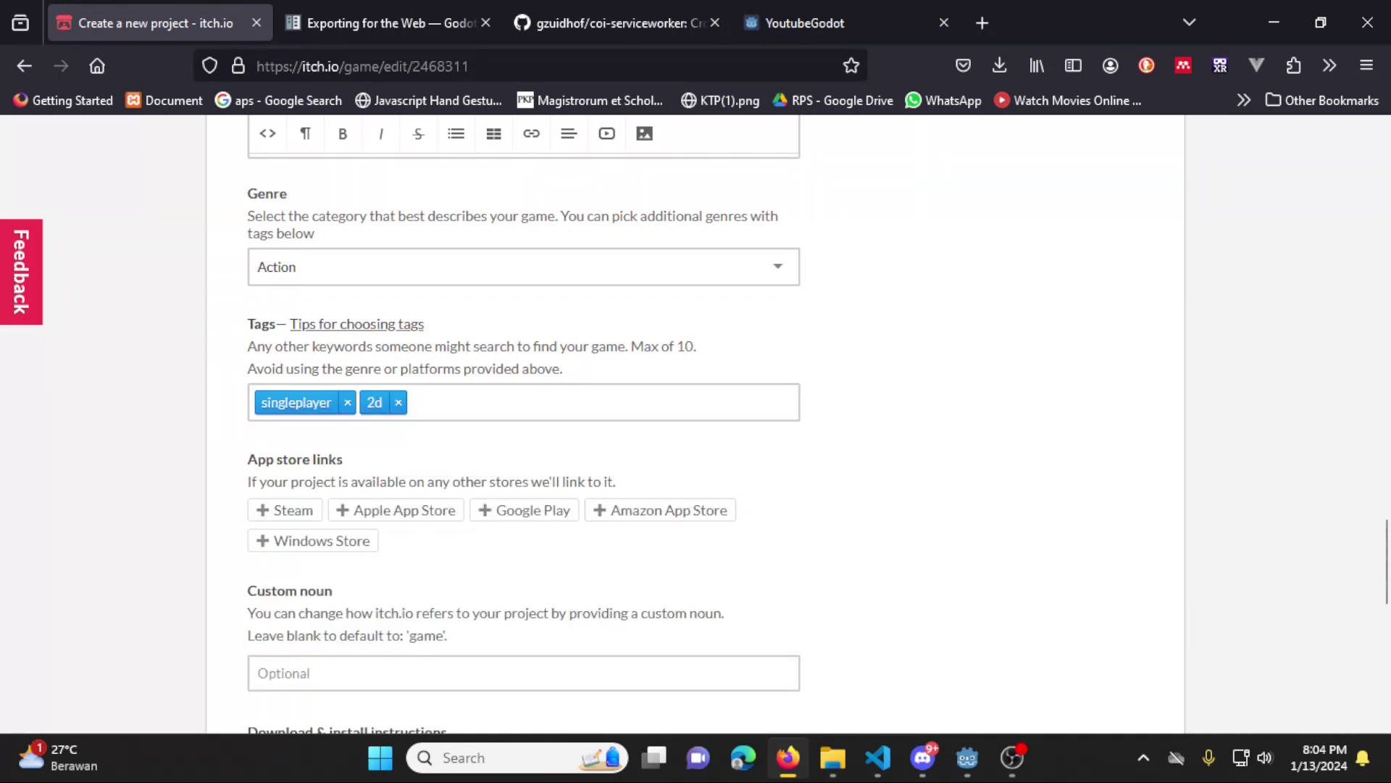
type(" top")
key("Return")
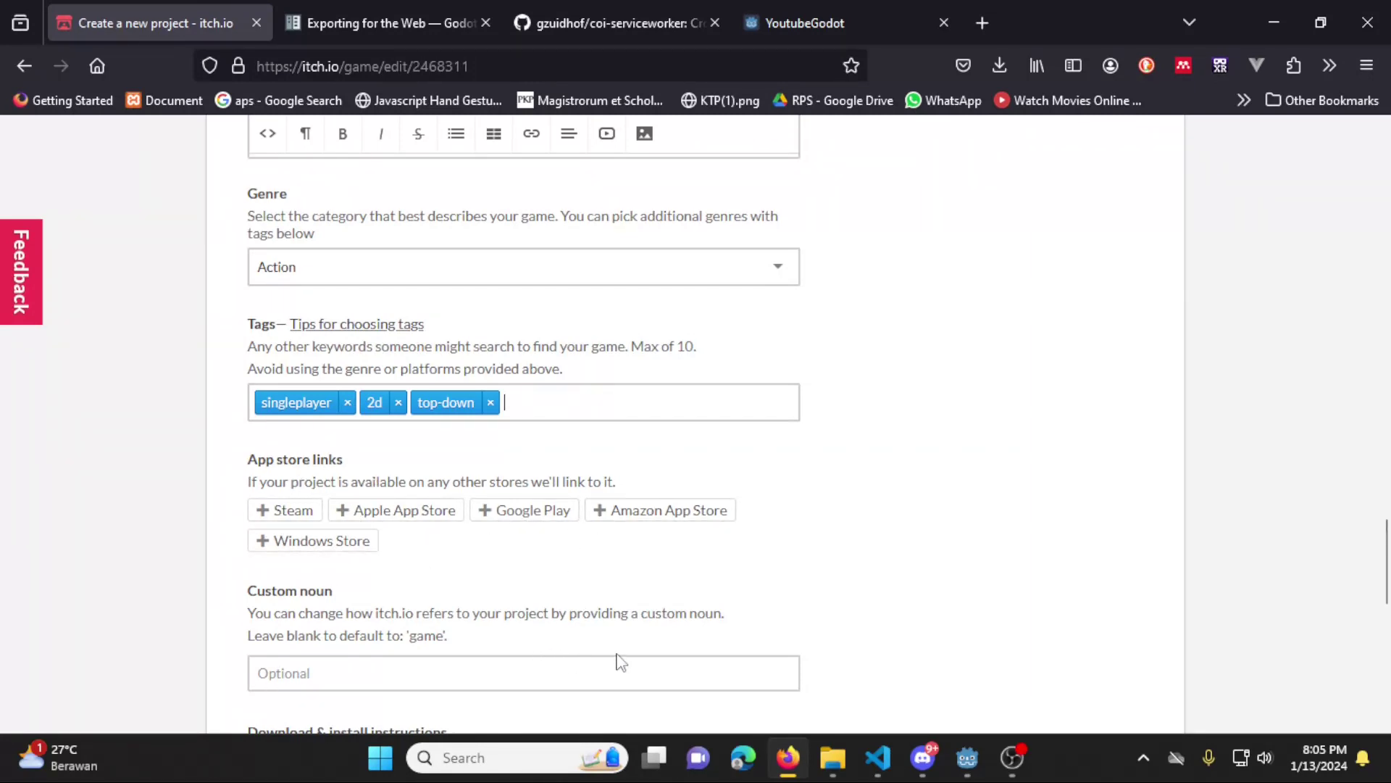
left_click(620, 685)
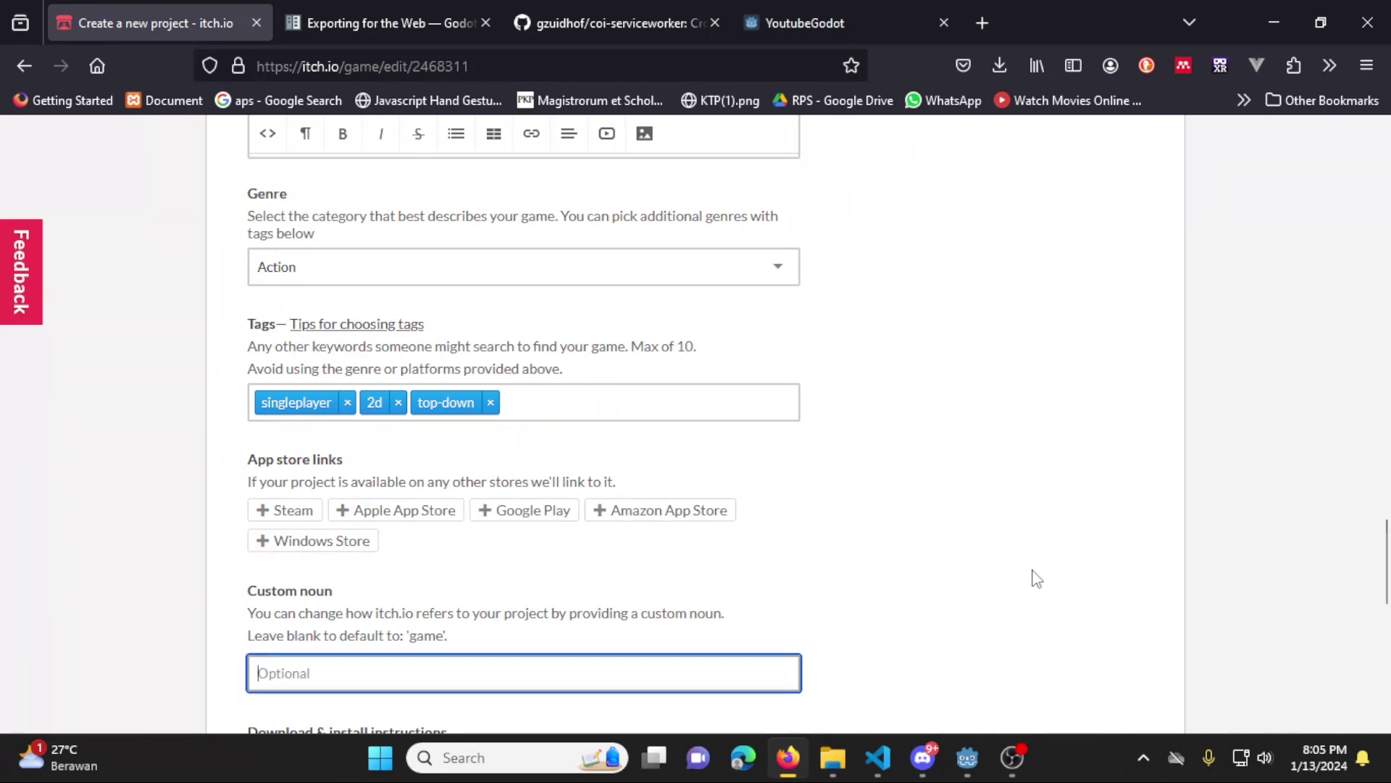
left_click(923, 594)
scroll(923, 591, "down", 4)
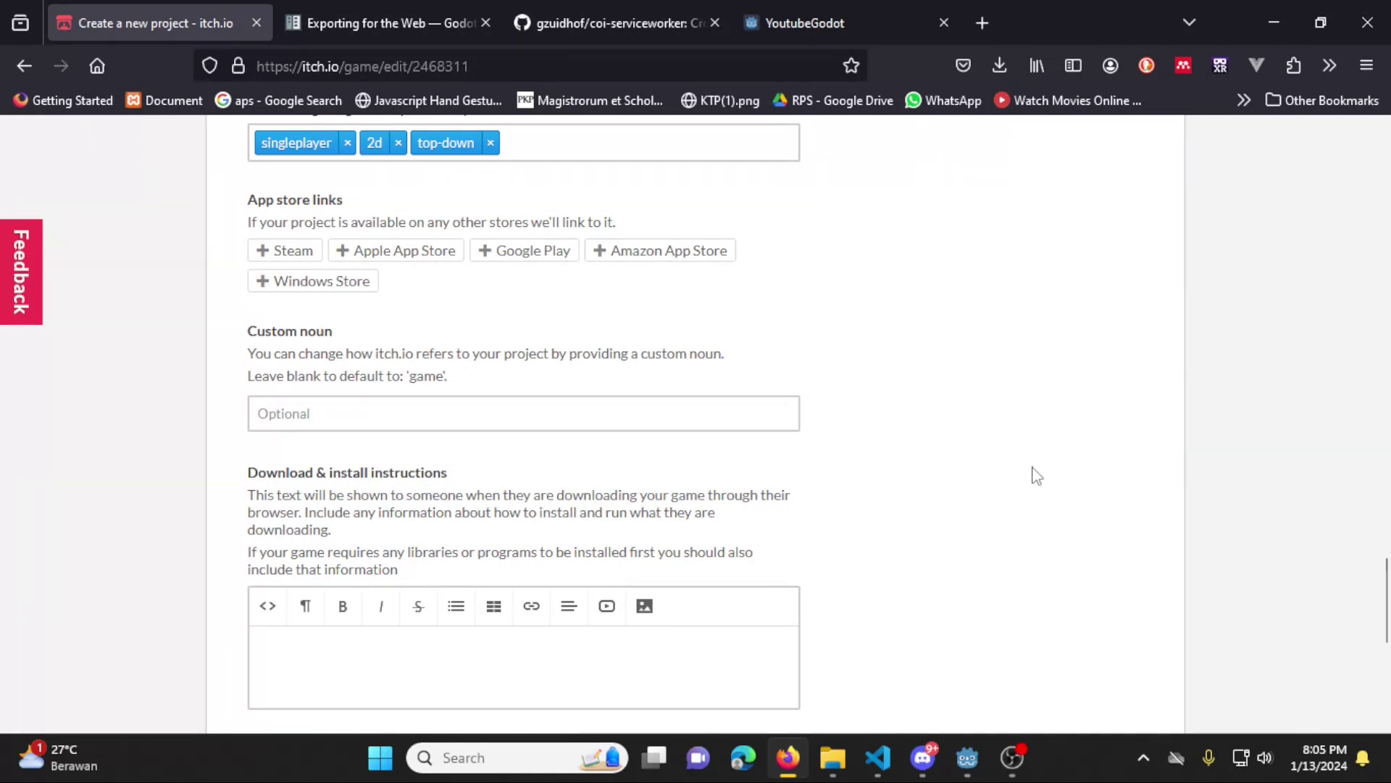
scroll(1036, 476, "down", 3)
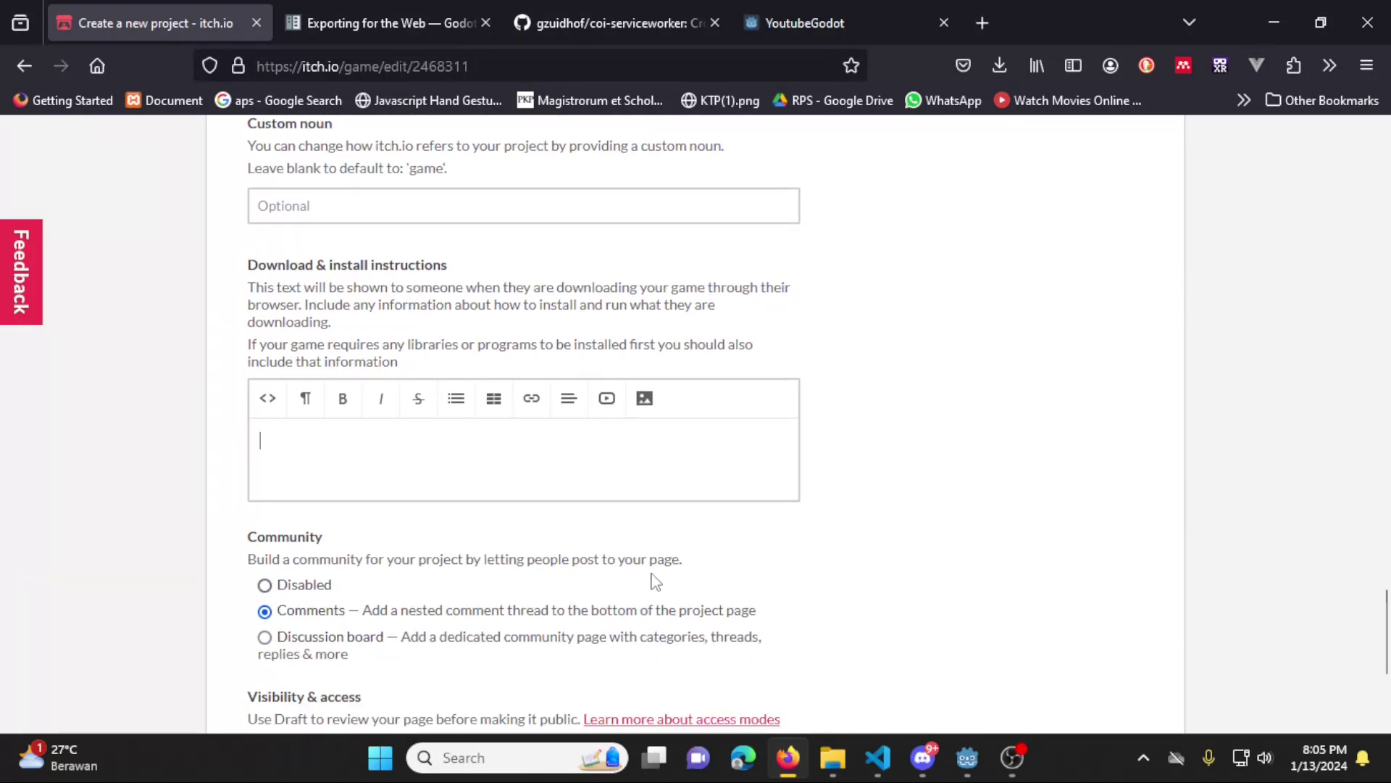
scroll(717, 553, "up", 3)
scroll(718, 553, "up", 4)
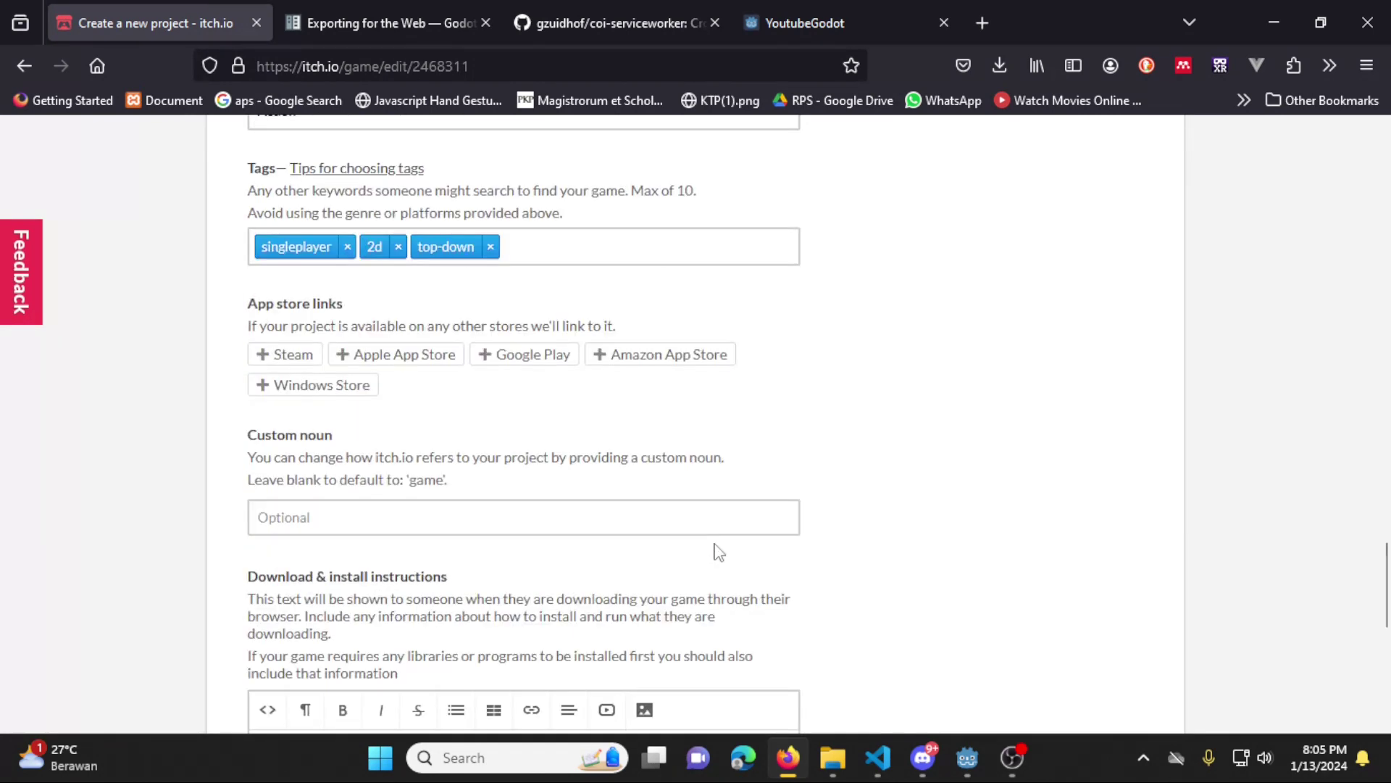
scroll(718, 552, "down", 3)
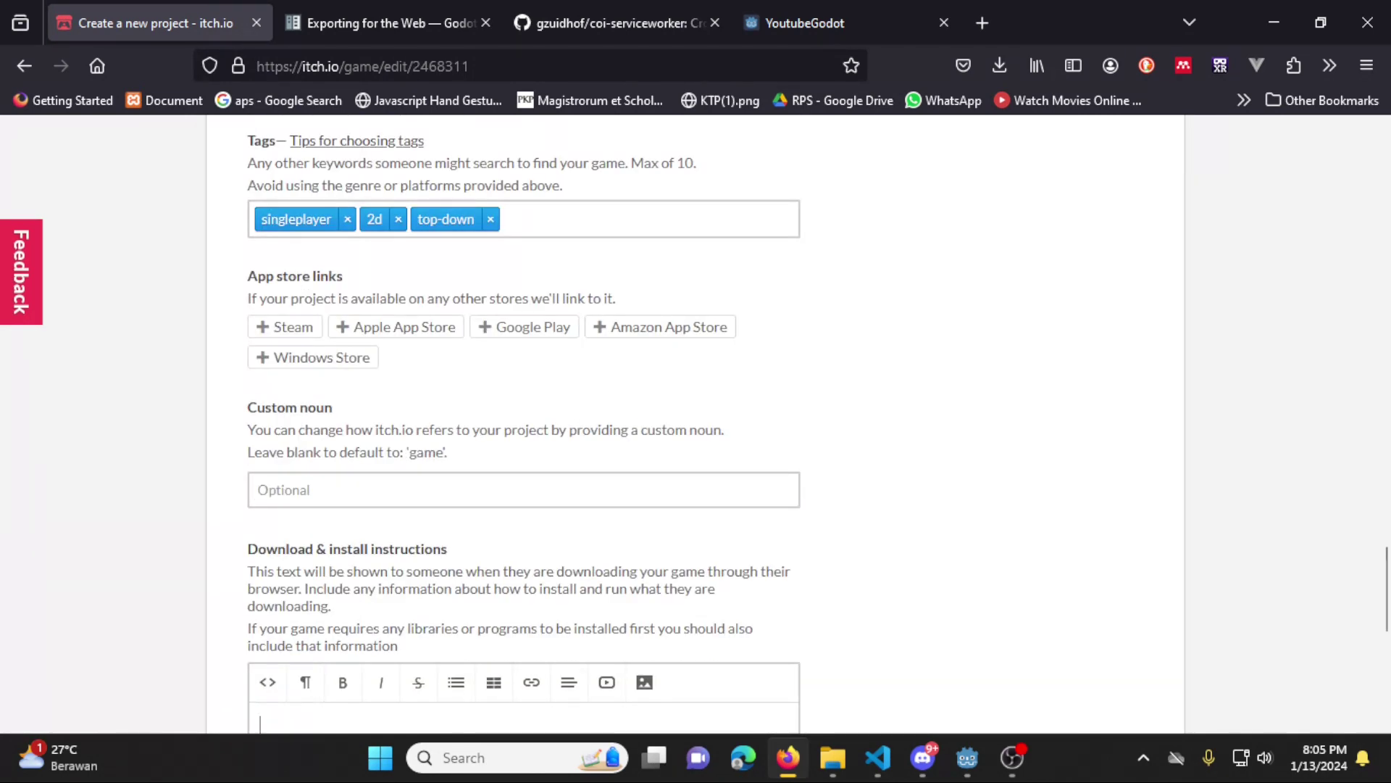
scroll(960, 522, "up", 8)
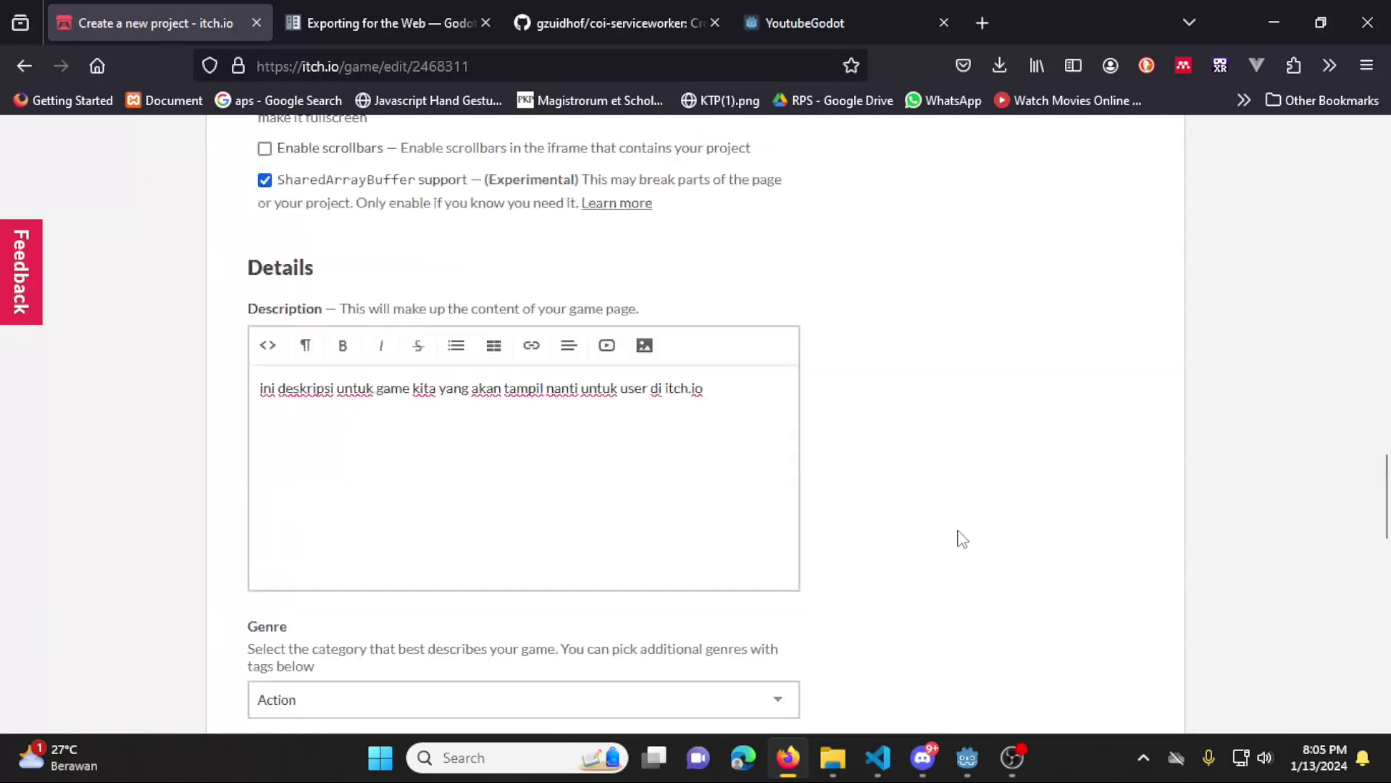
scroll(957, 534, "down", 10)
scroll(962, 553, "down", 4)
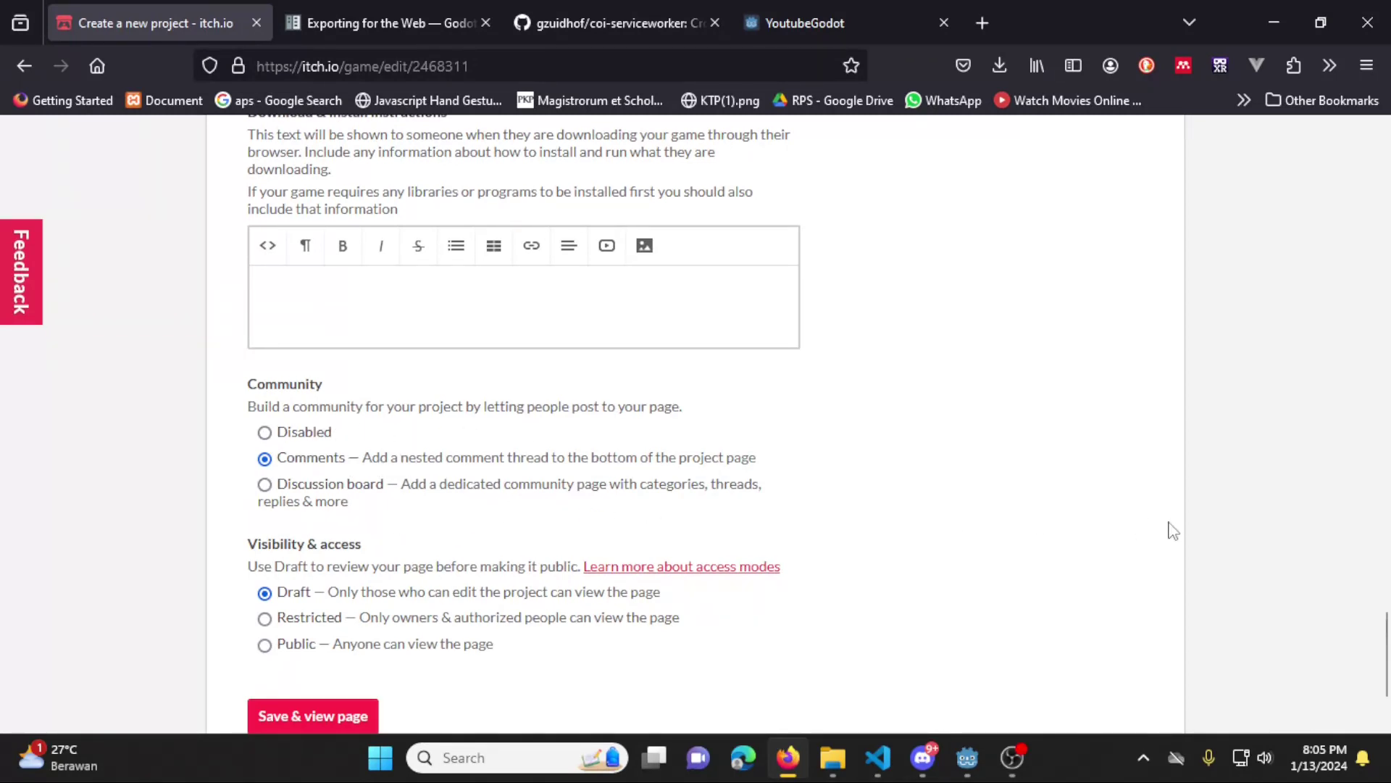
scroll(1376, 602, "down", 3)
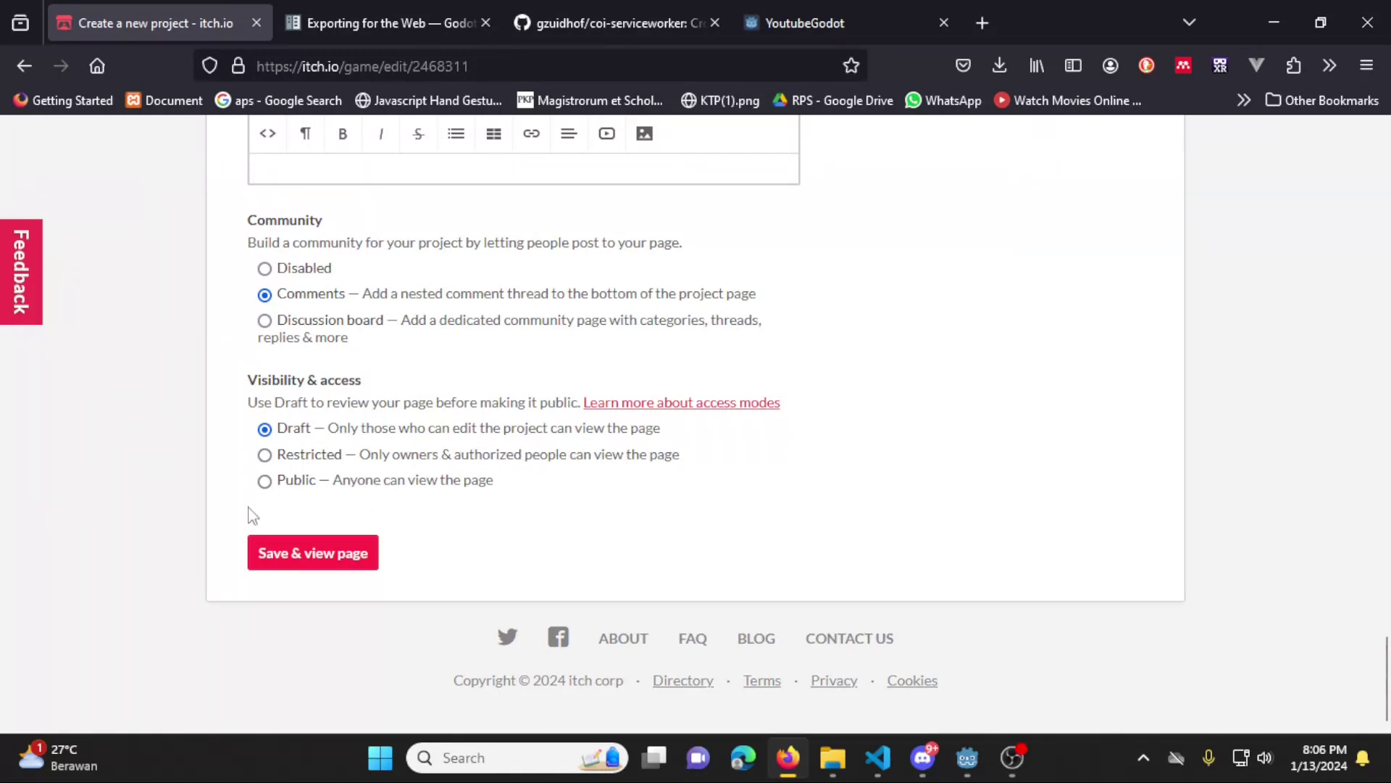
Set visibility to Public, allow new downloads and purchases, and save and view the page
left_click(265, 481)
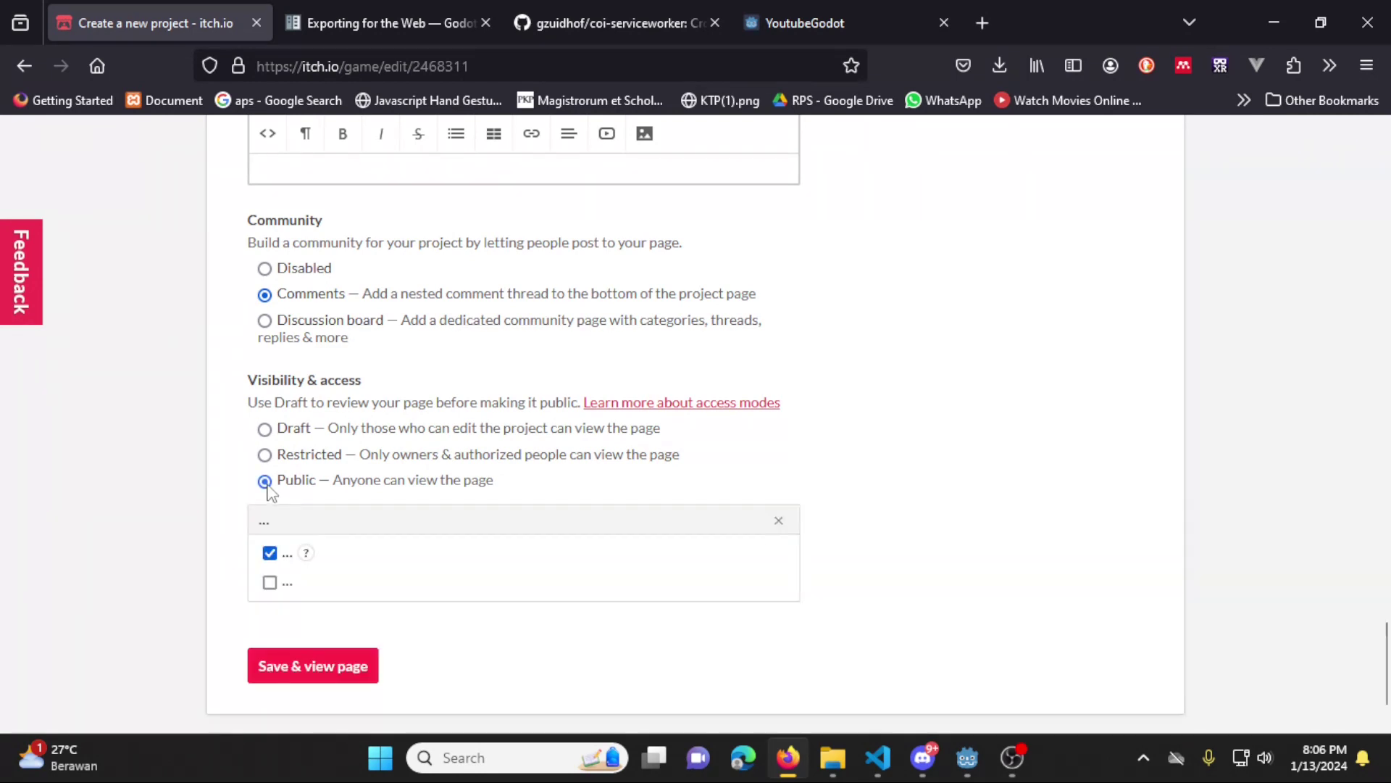
left_click(271, 556)
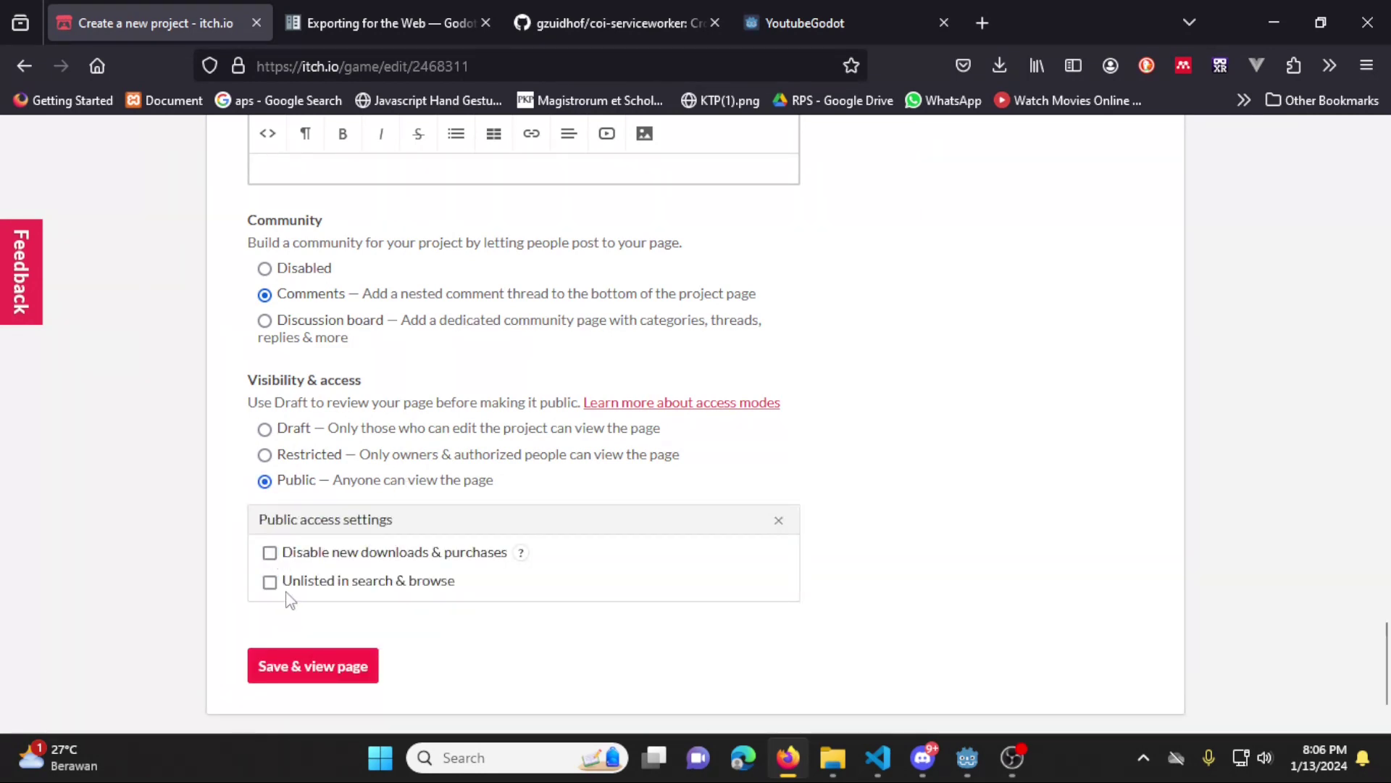
left_click(324, 676)
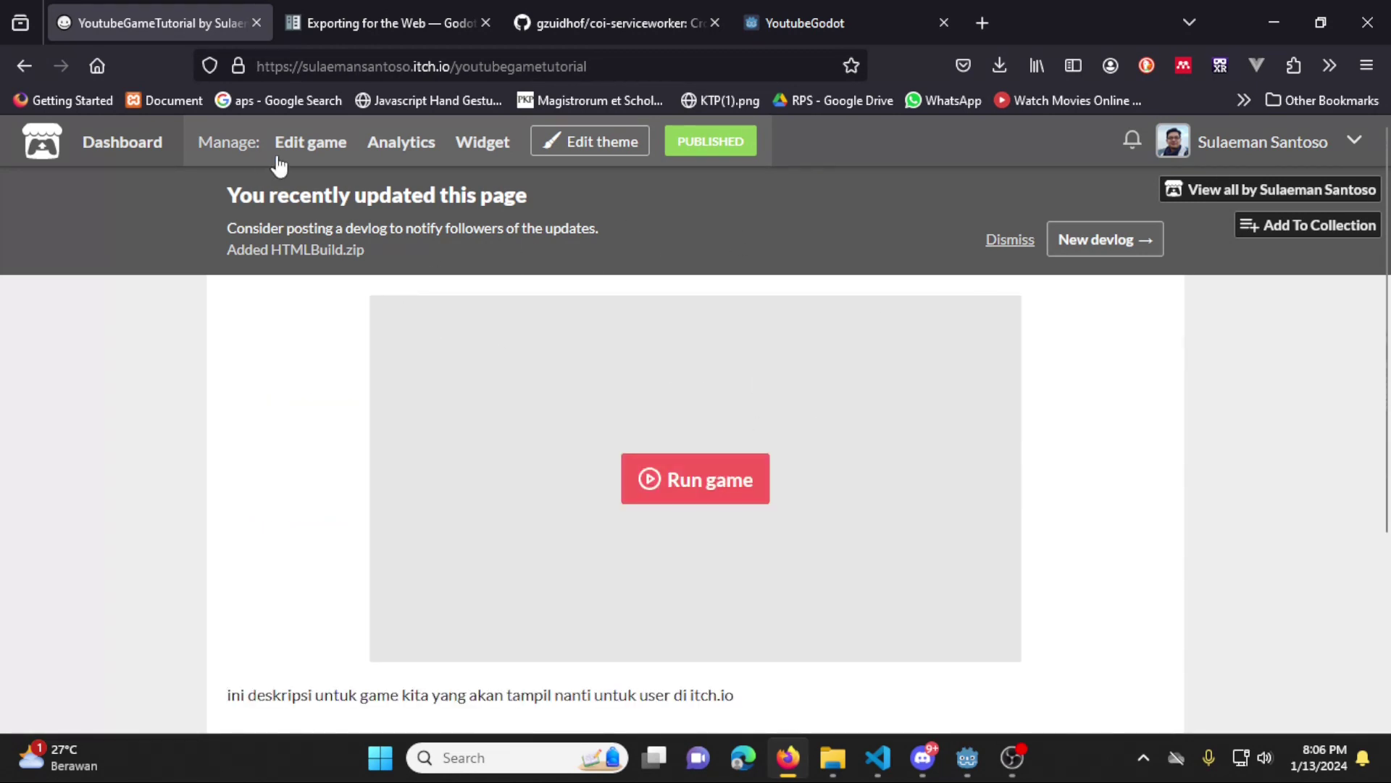
Run the embedded game and steer the player with arrow keys, collecting coins to a score of 40
left_click(746, 499)
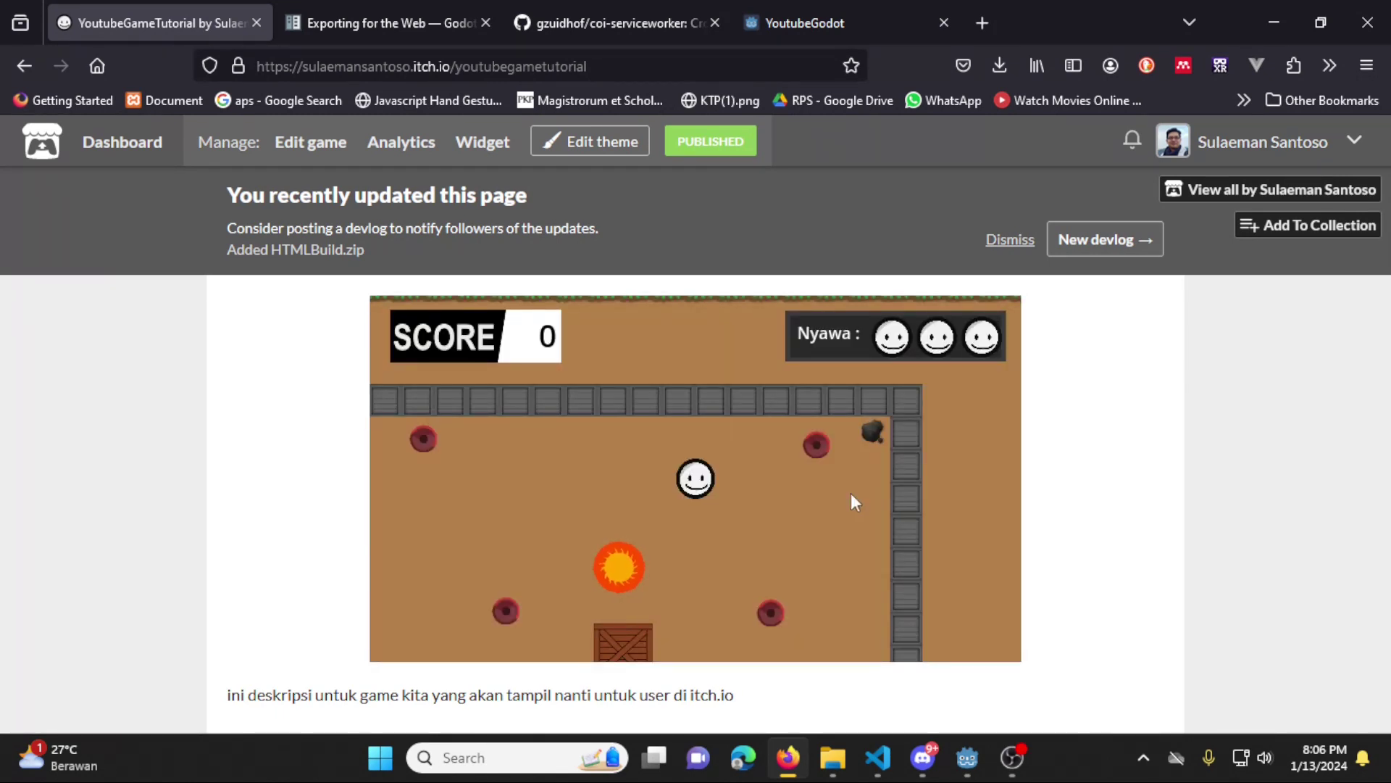
key("Left")
key("Right")
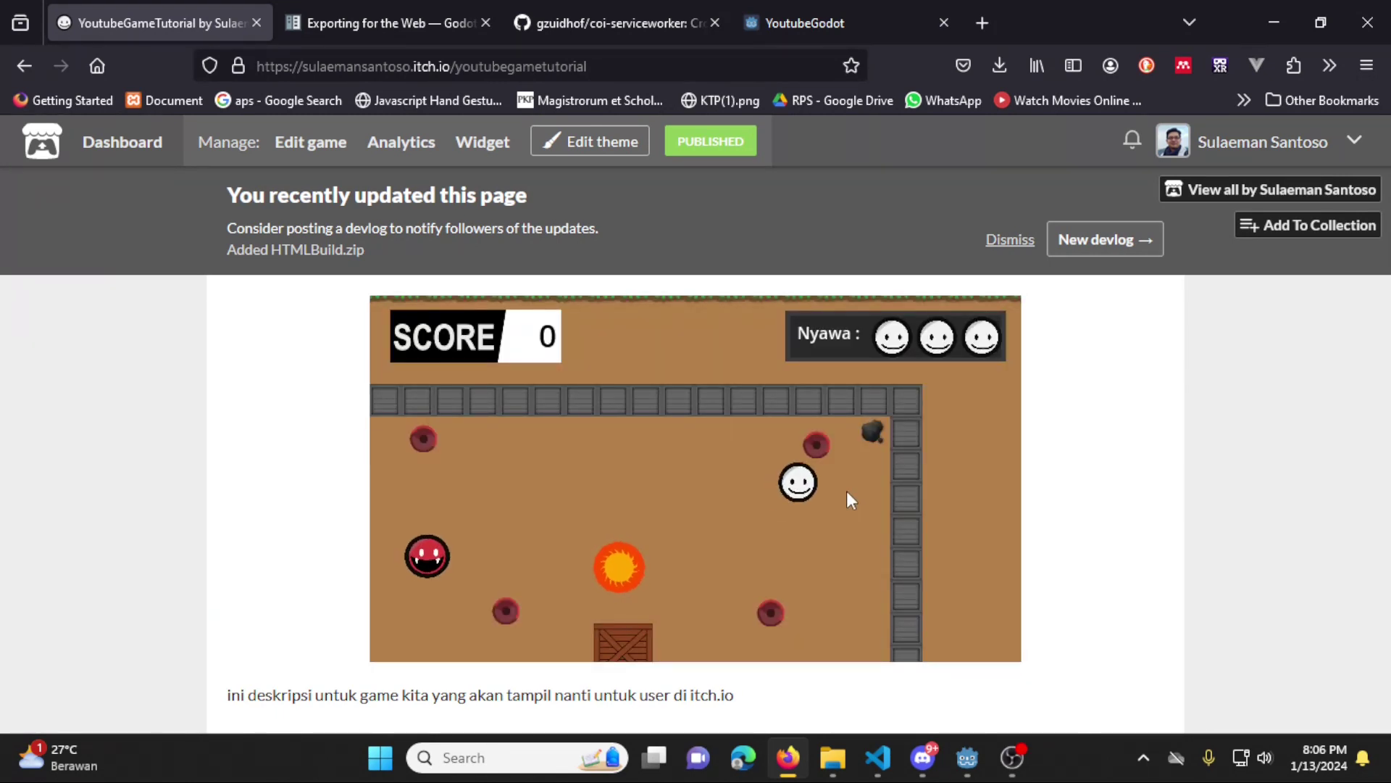
key("Right")
key("Down")
key("Left")
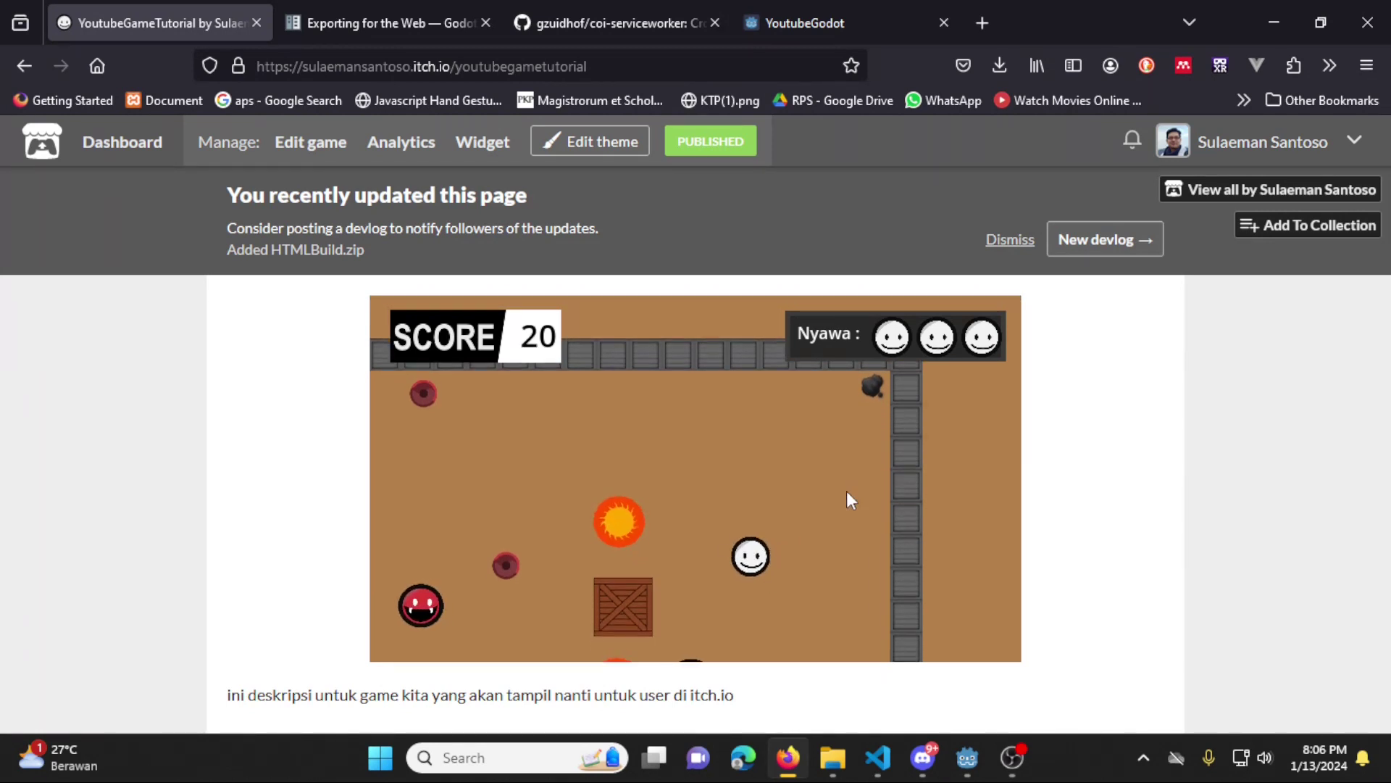
key("Up")
key("Left")
key("Down")
key("Right")
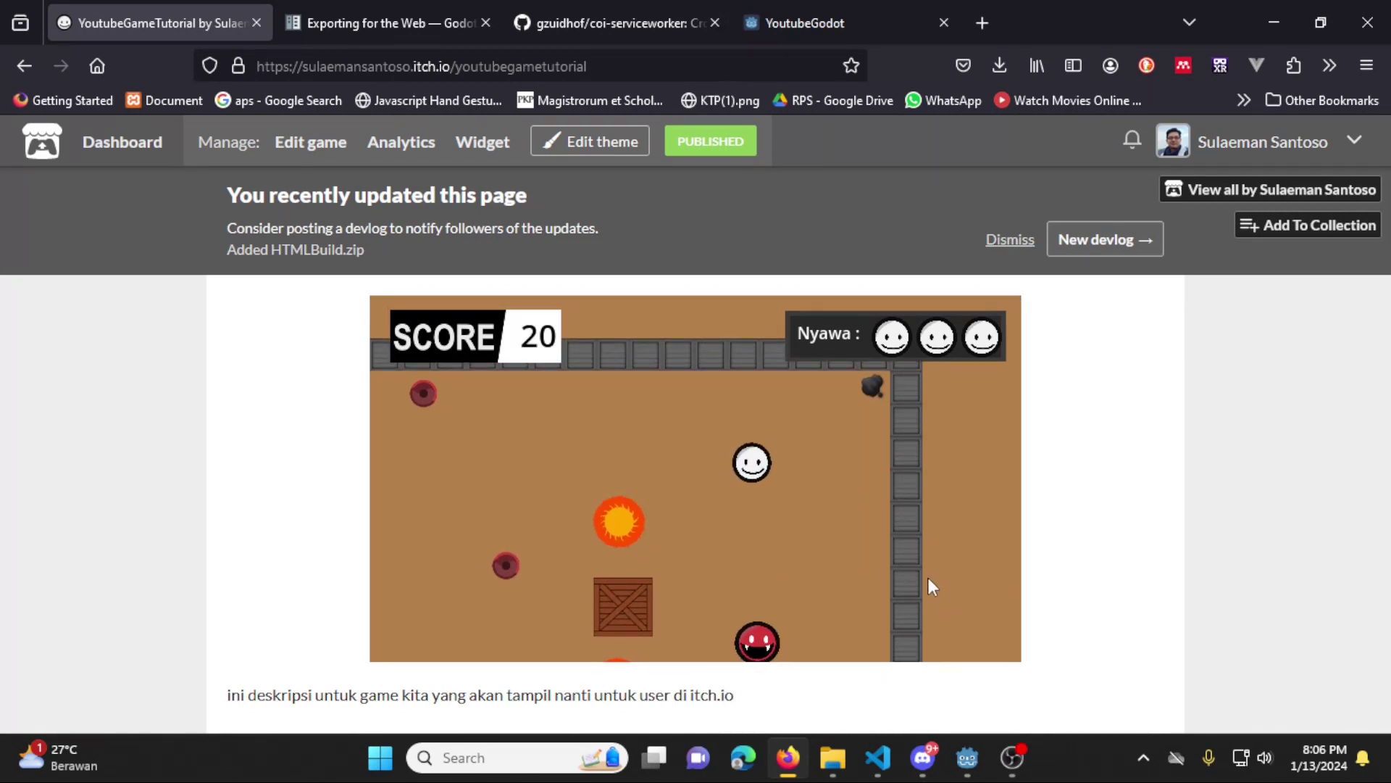
key("Left")
key("Up")
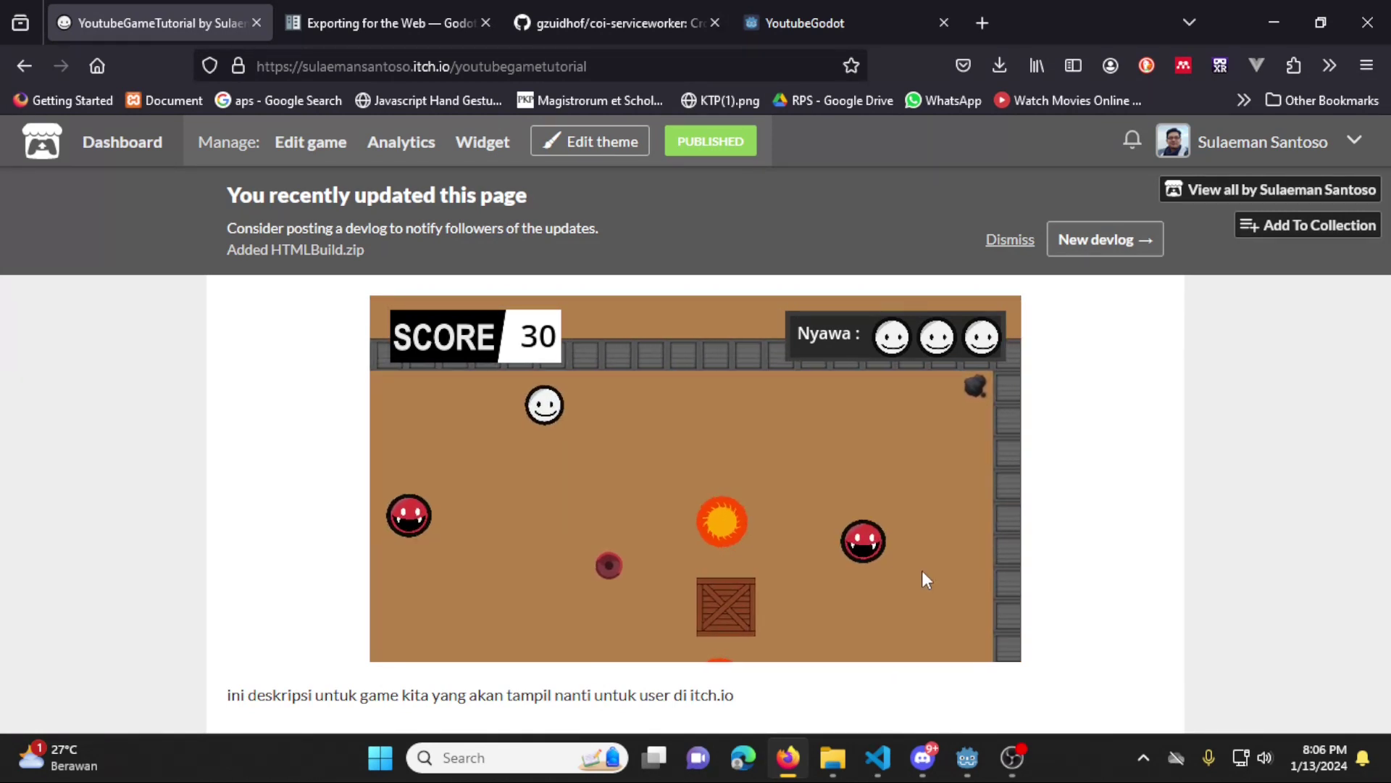
key("Right")
key("Down")
key("Right")
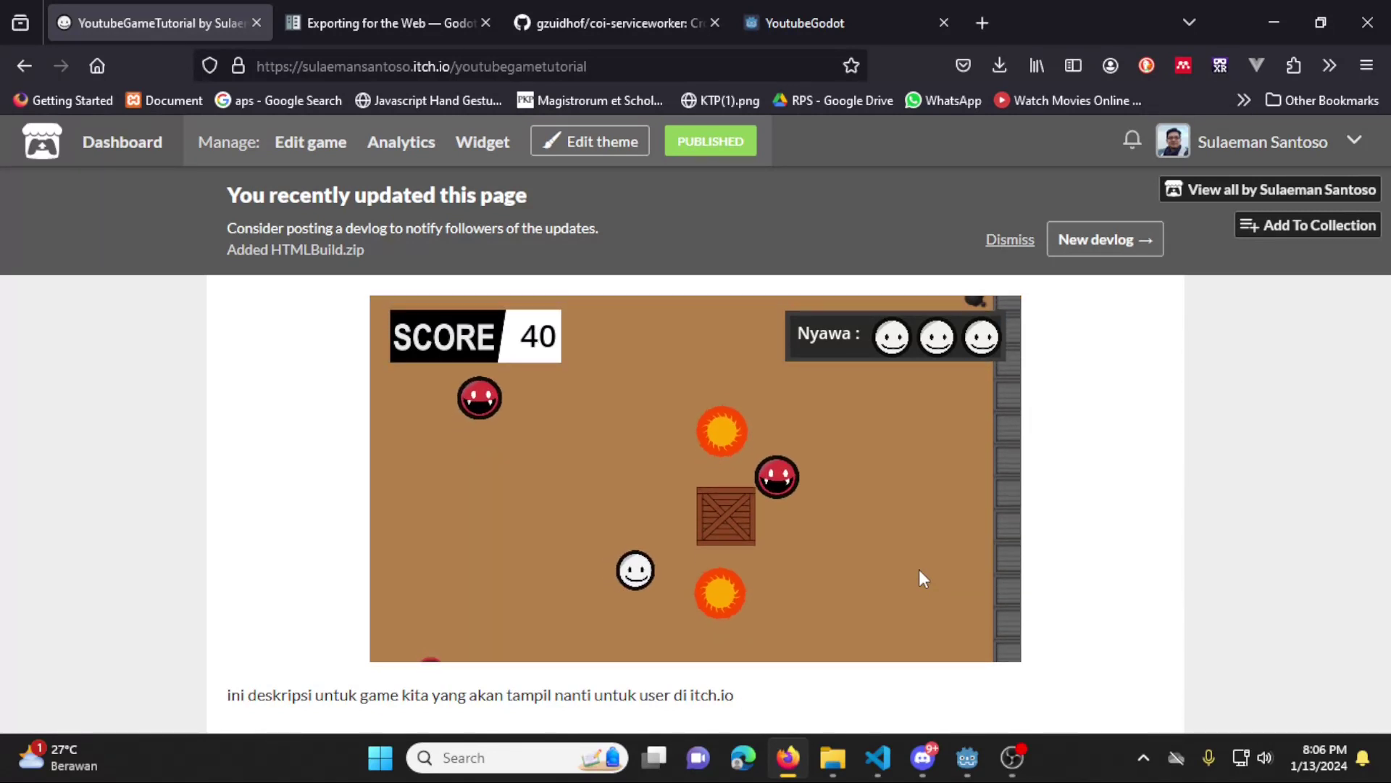
Keep moving the player around the level with arrow keys, collecting coins up to a score of 110
key("Right")
key("Down")
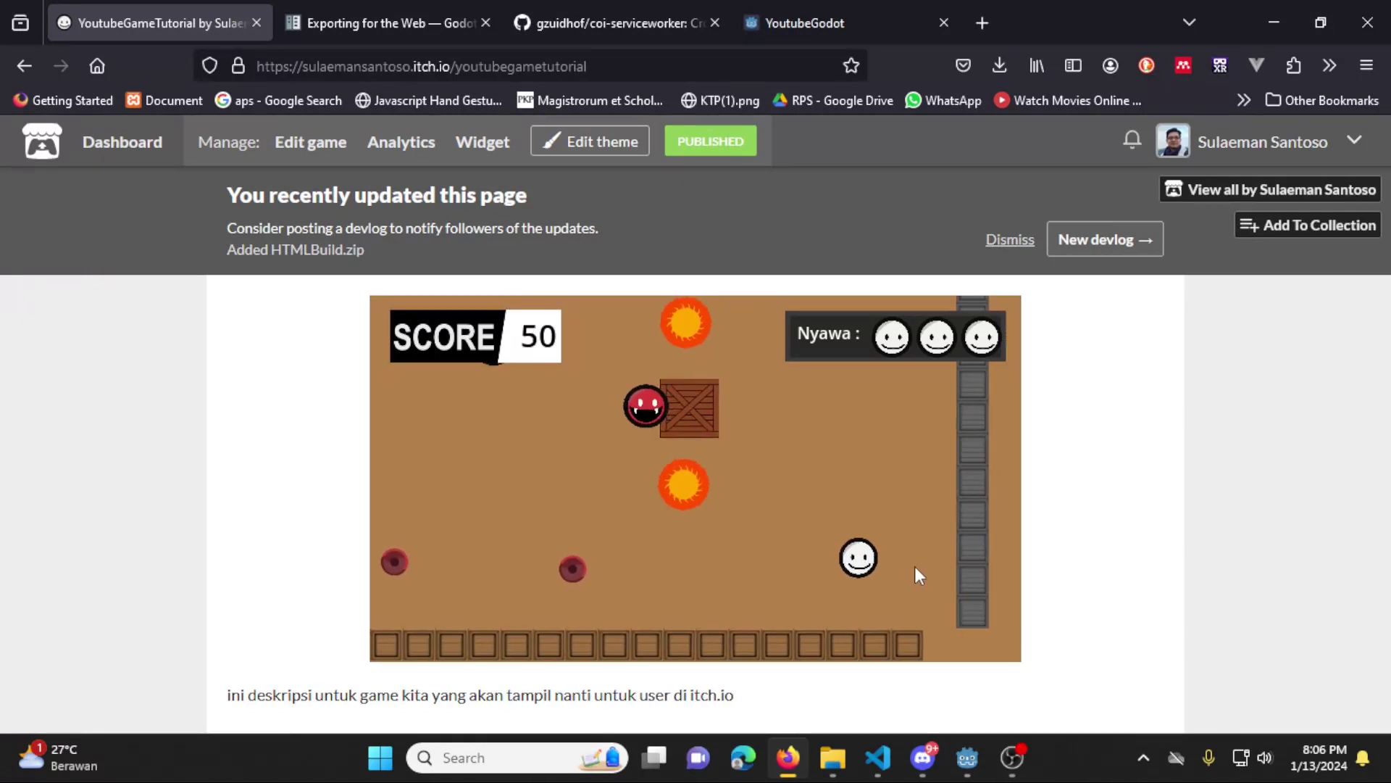
key("Up")
key("Left")
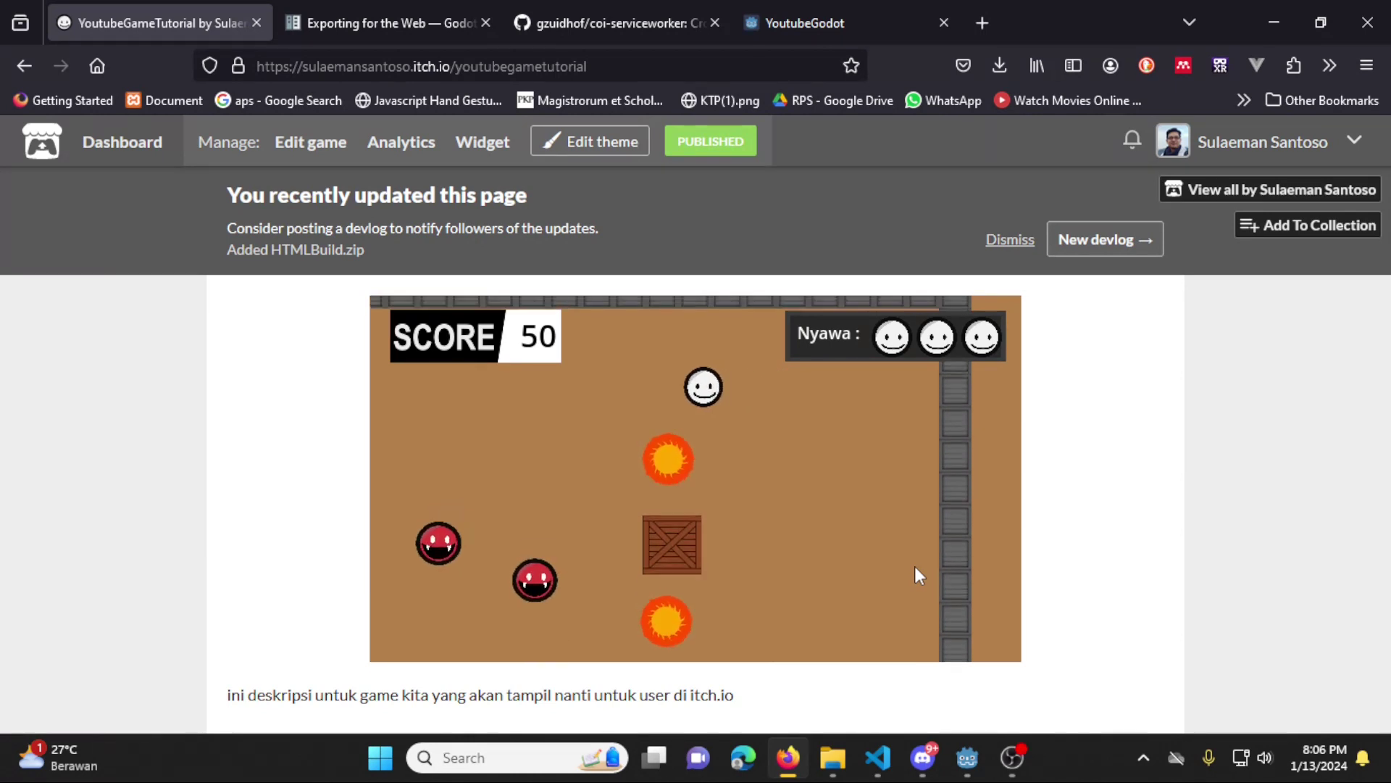
key("Left")
key("Down")
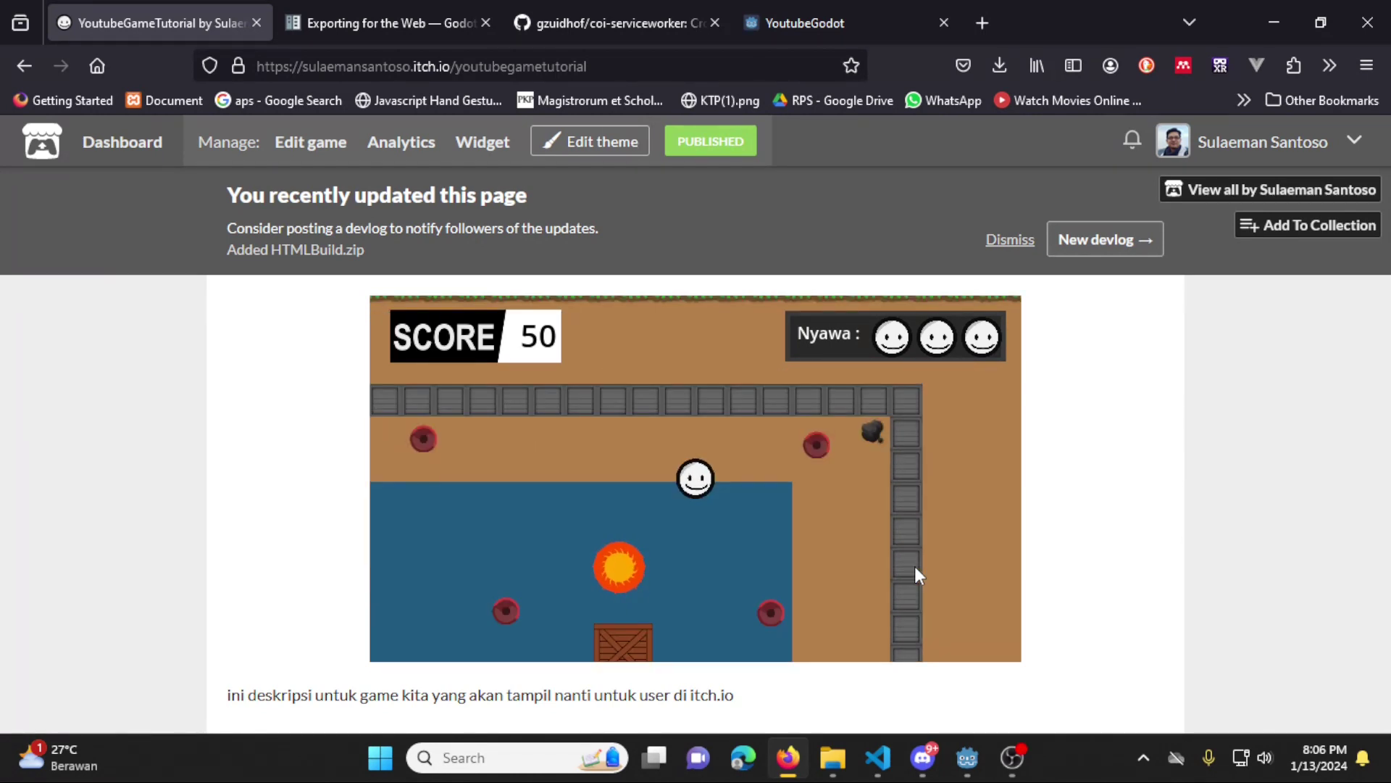
key("Right")
key("Up")
key("Left")
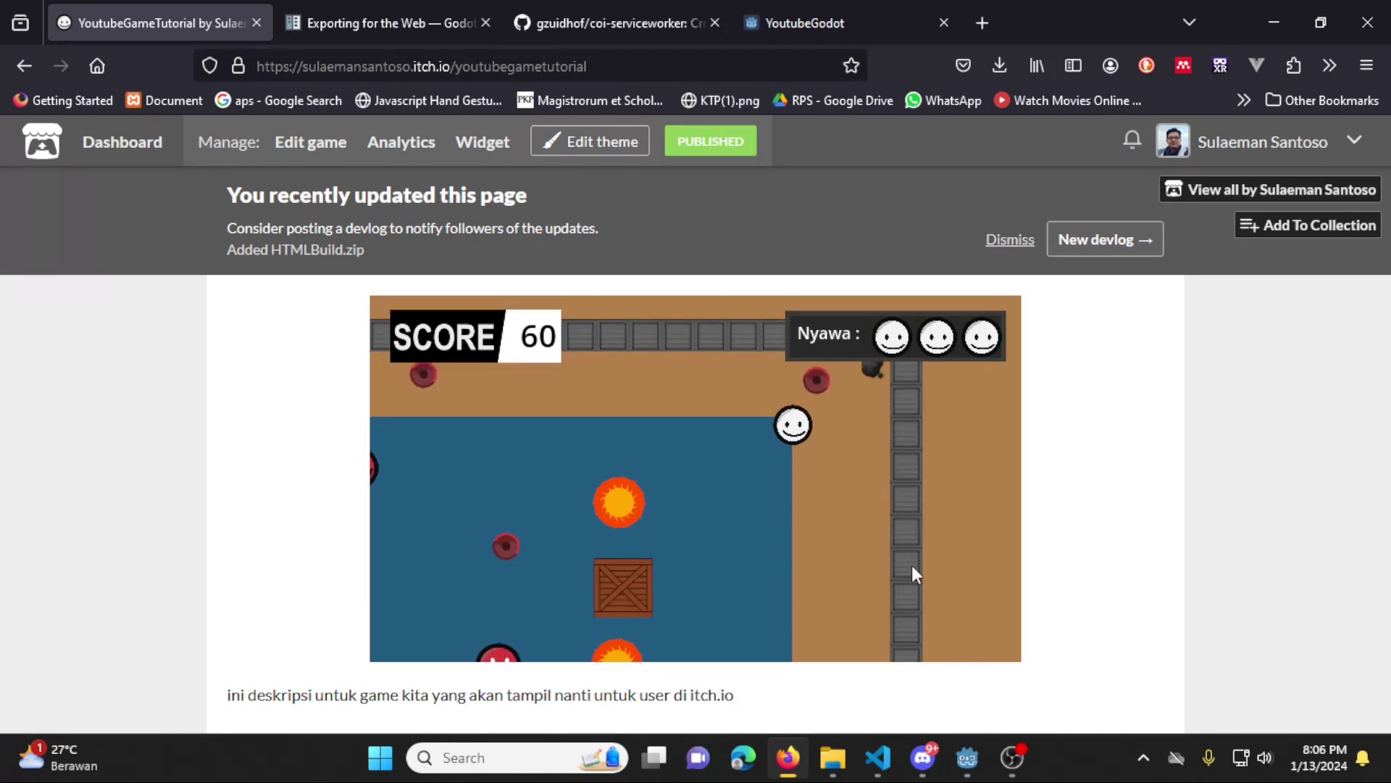
key("Up")
key("Left")
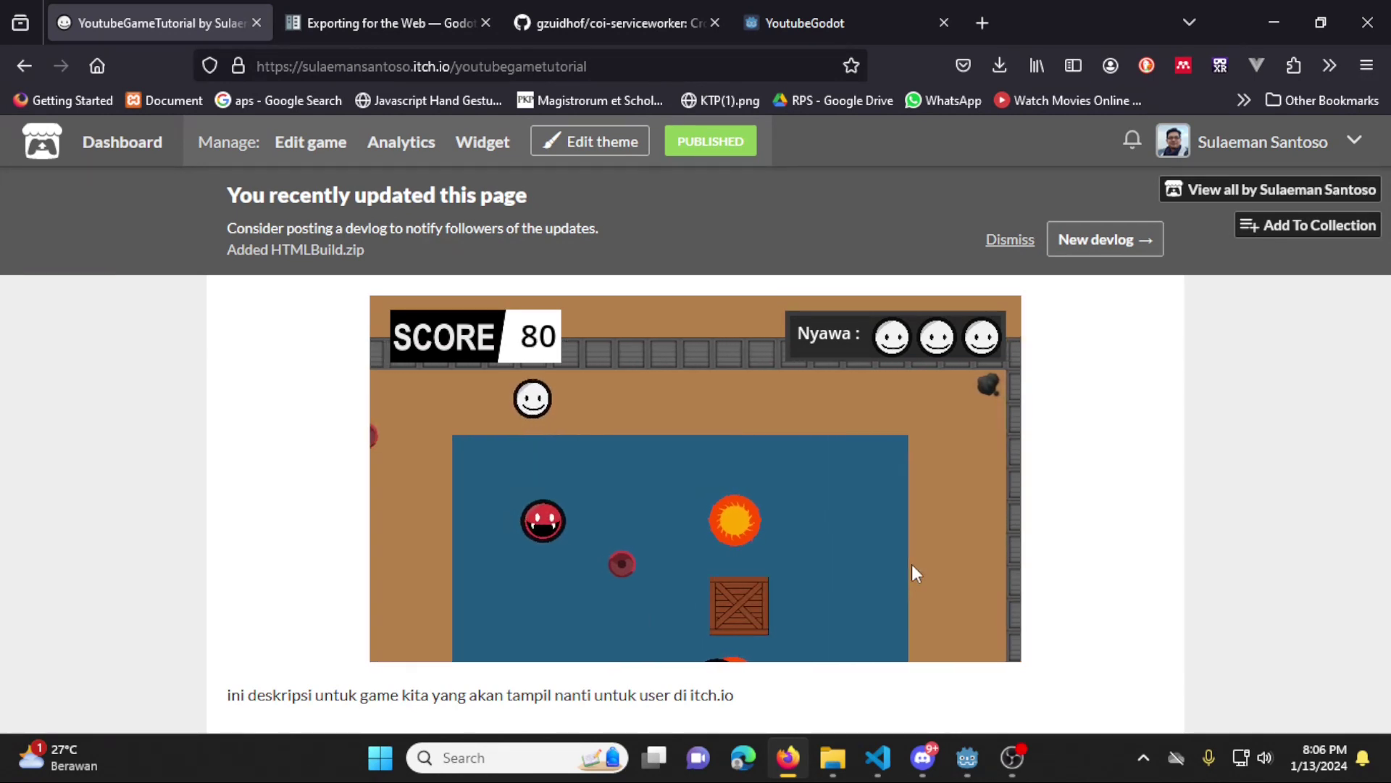
key("Down")
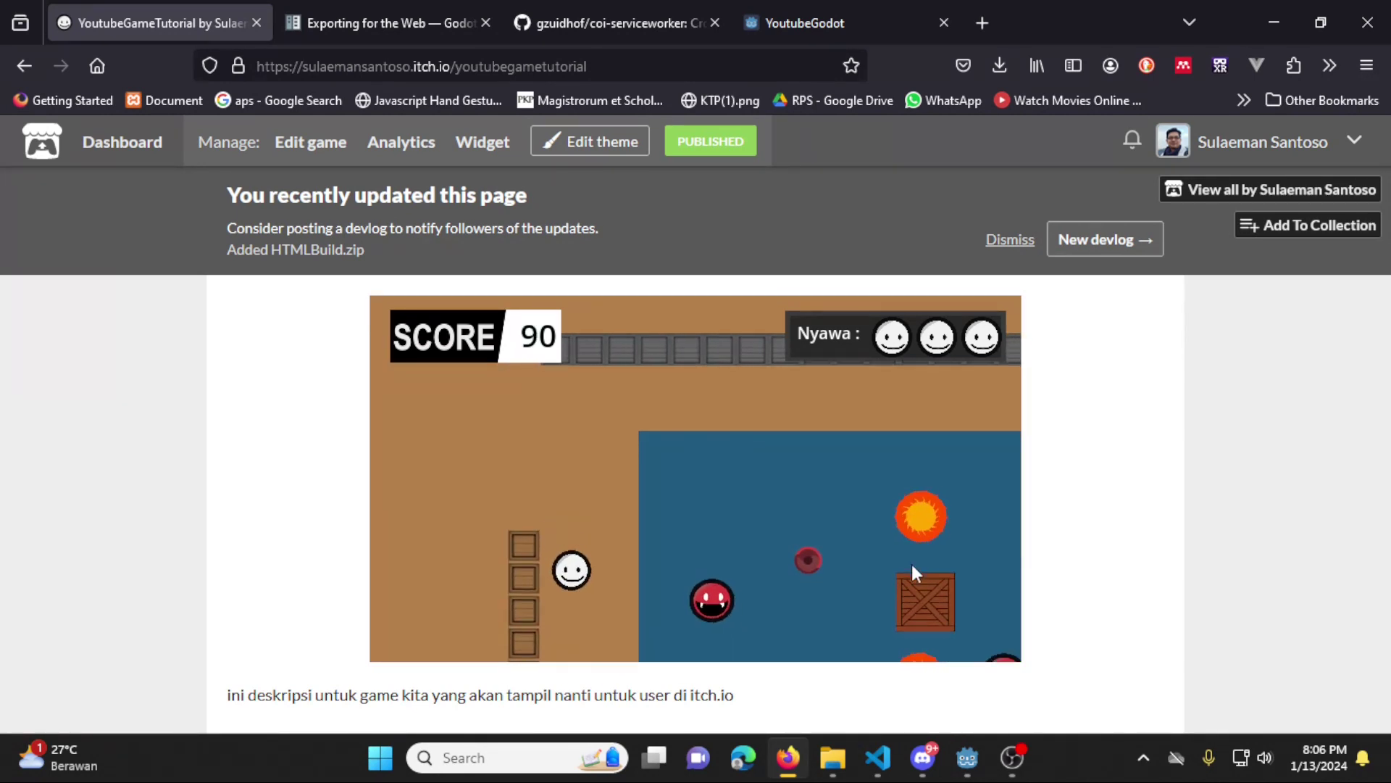
key("Right")
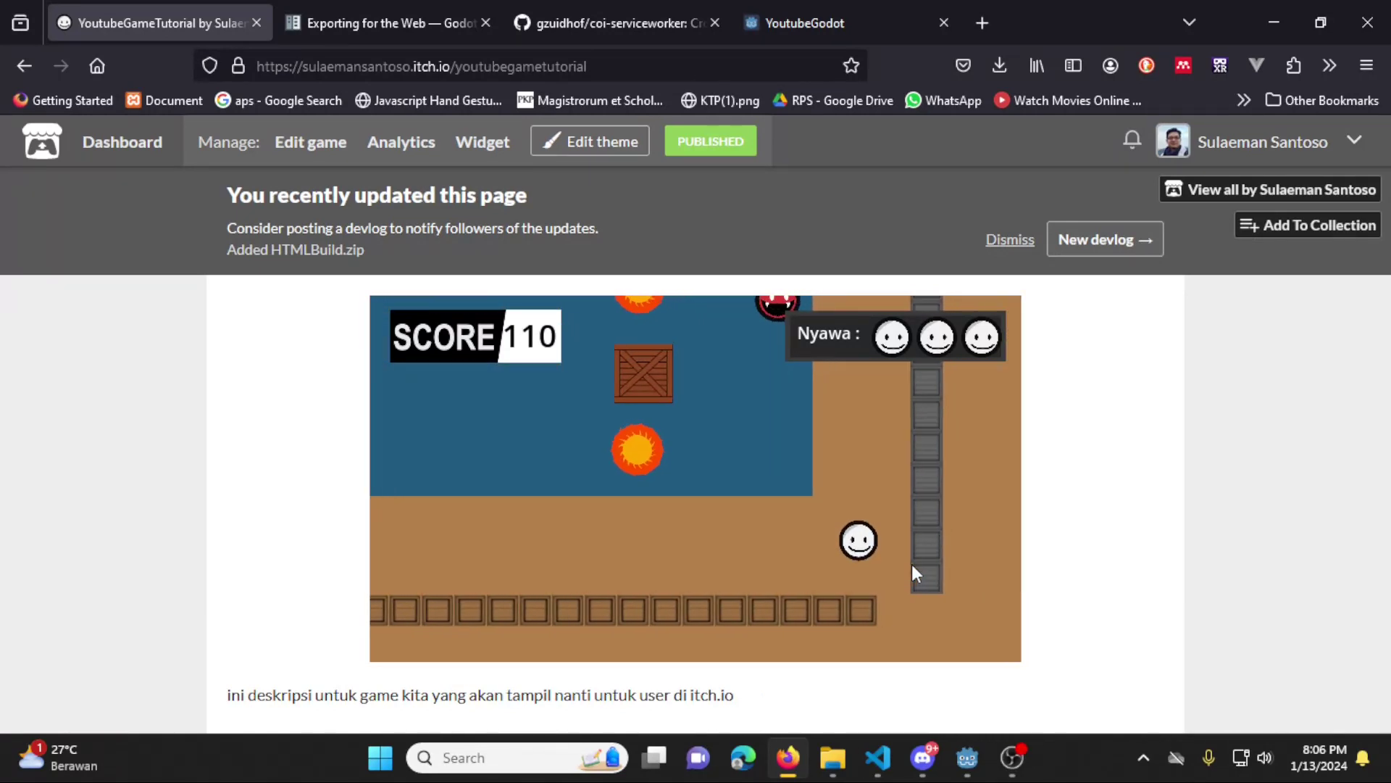
key("Up")
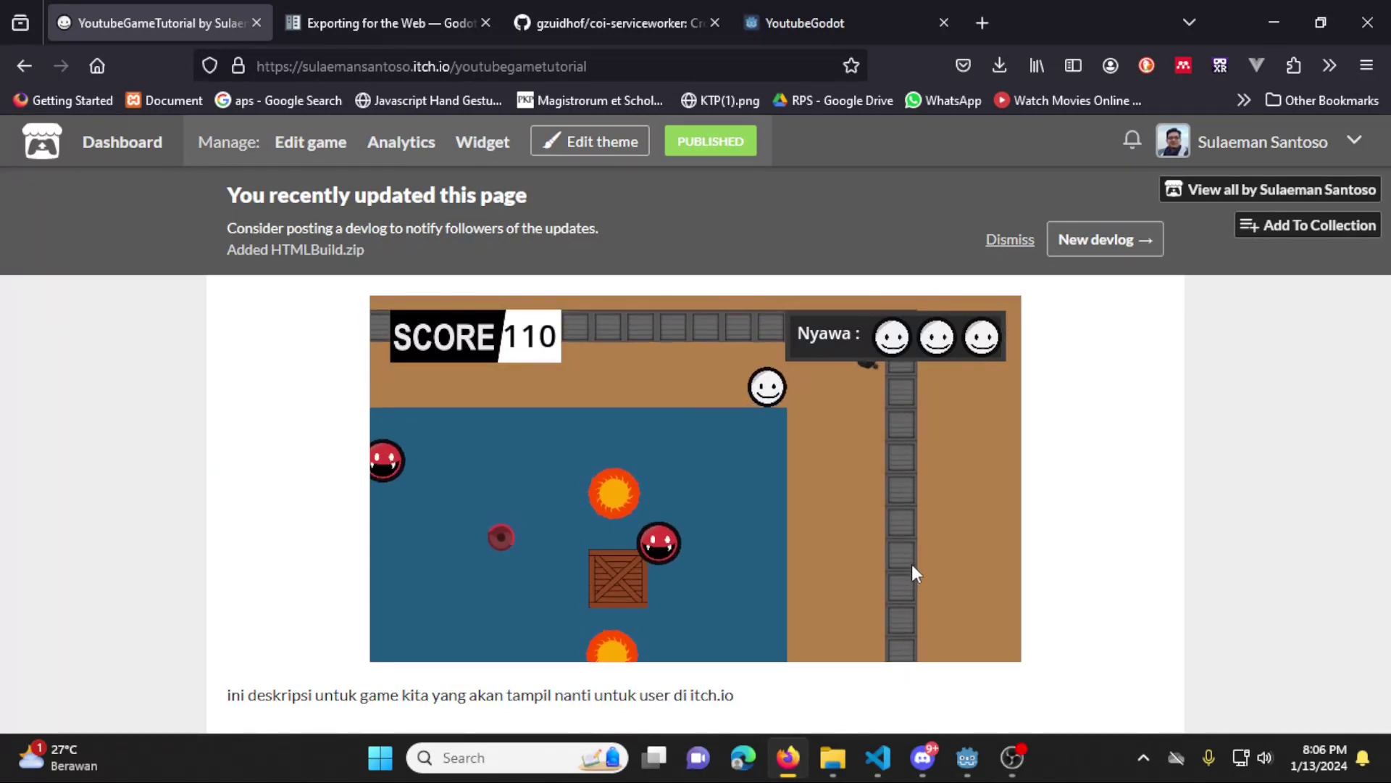
key("Left")
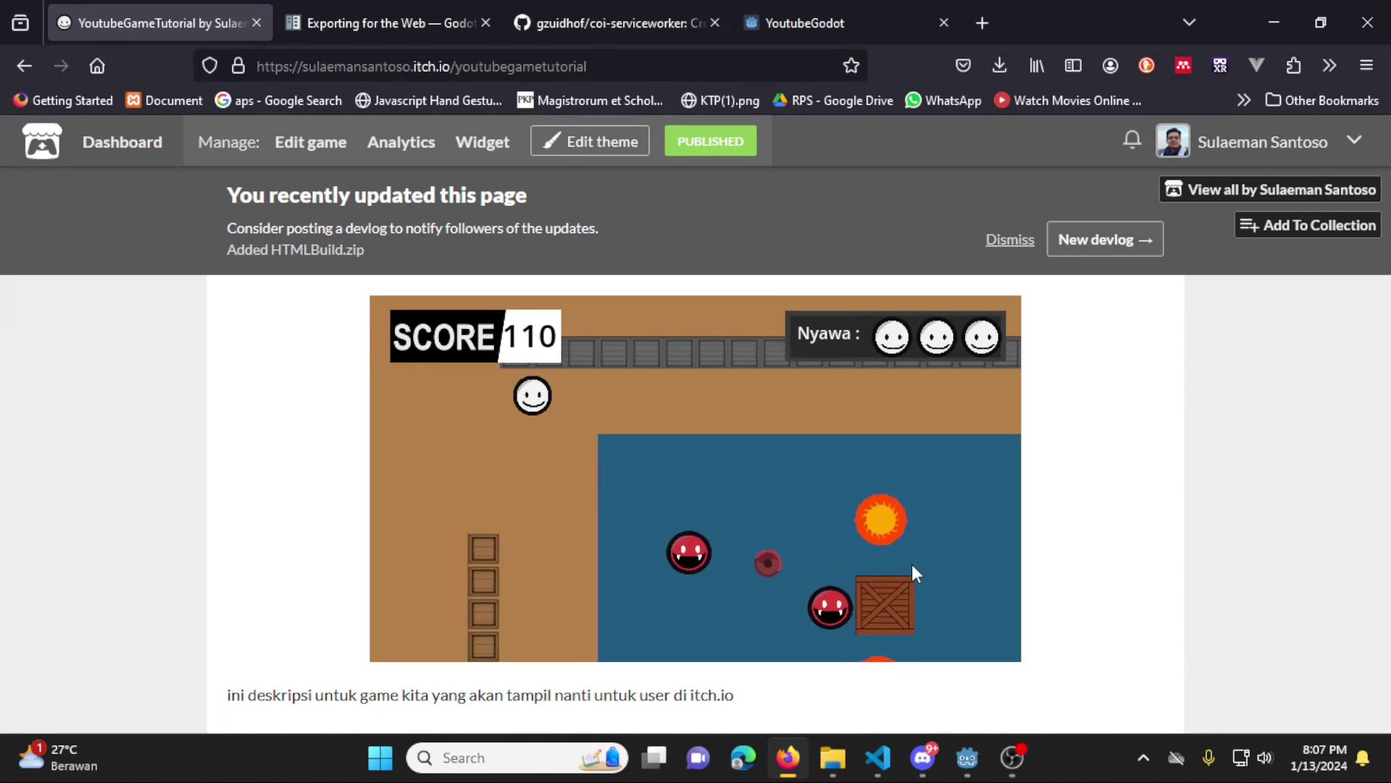
key("Down")
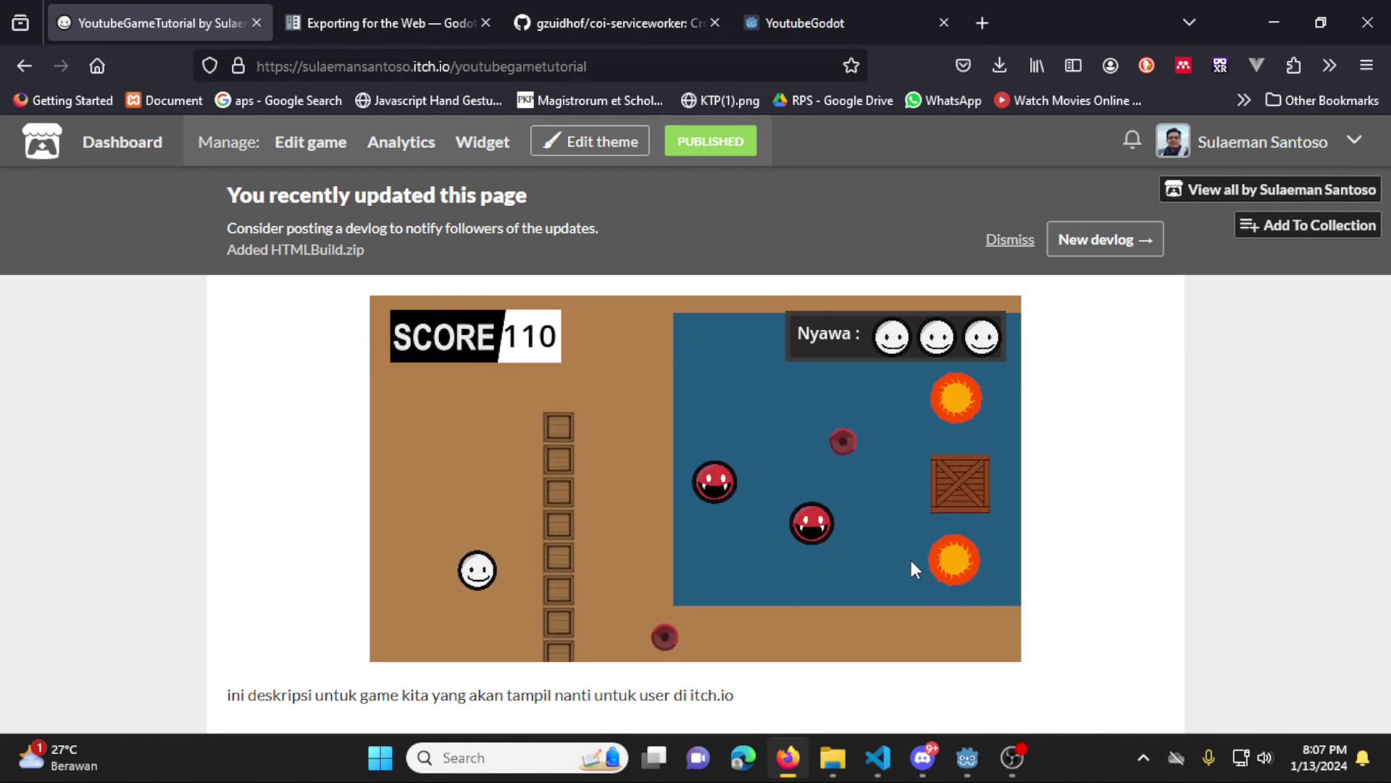
key("Right")
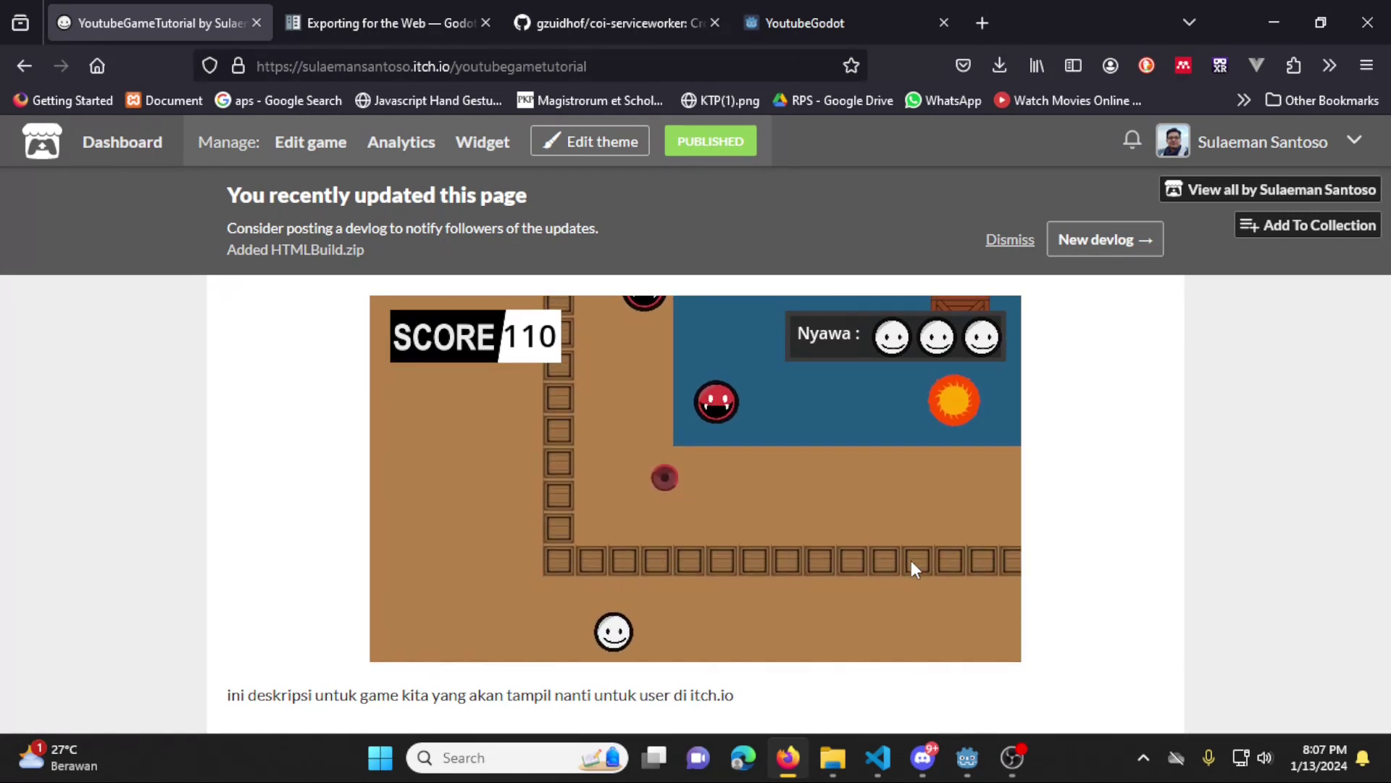
key("Left")
key("Up")
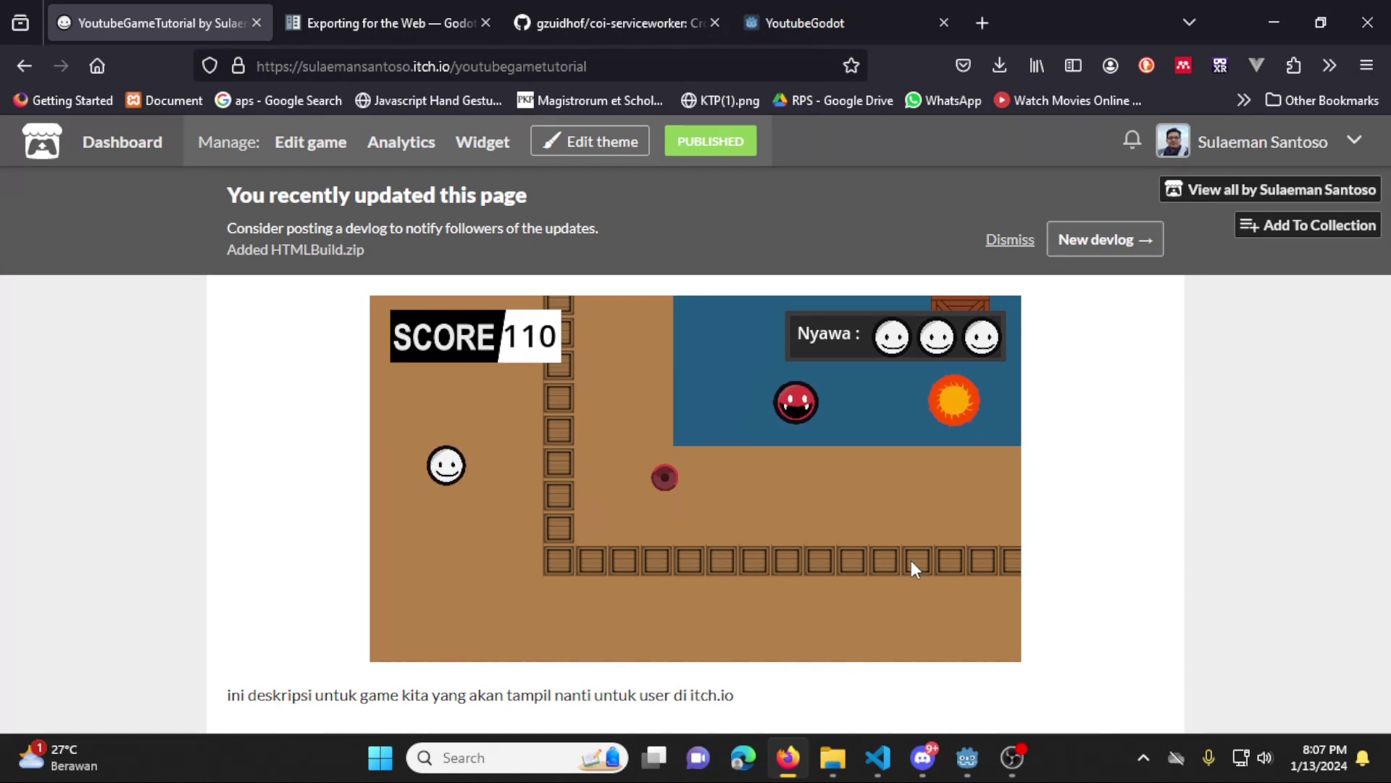
key("Right")
key("Right")
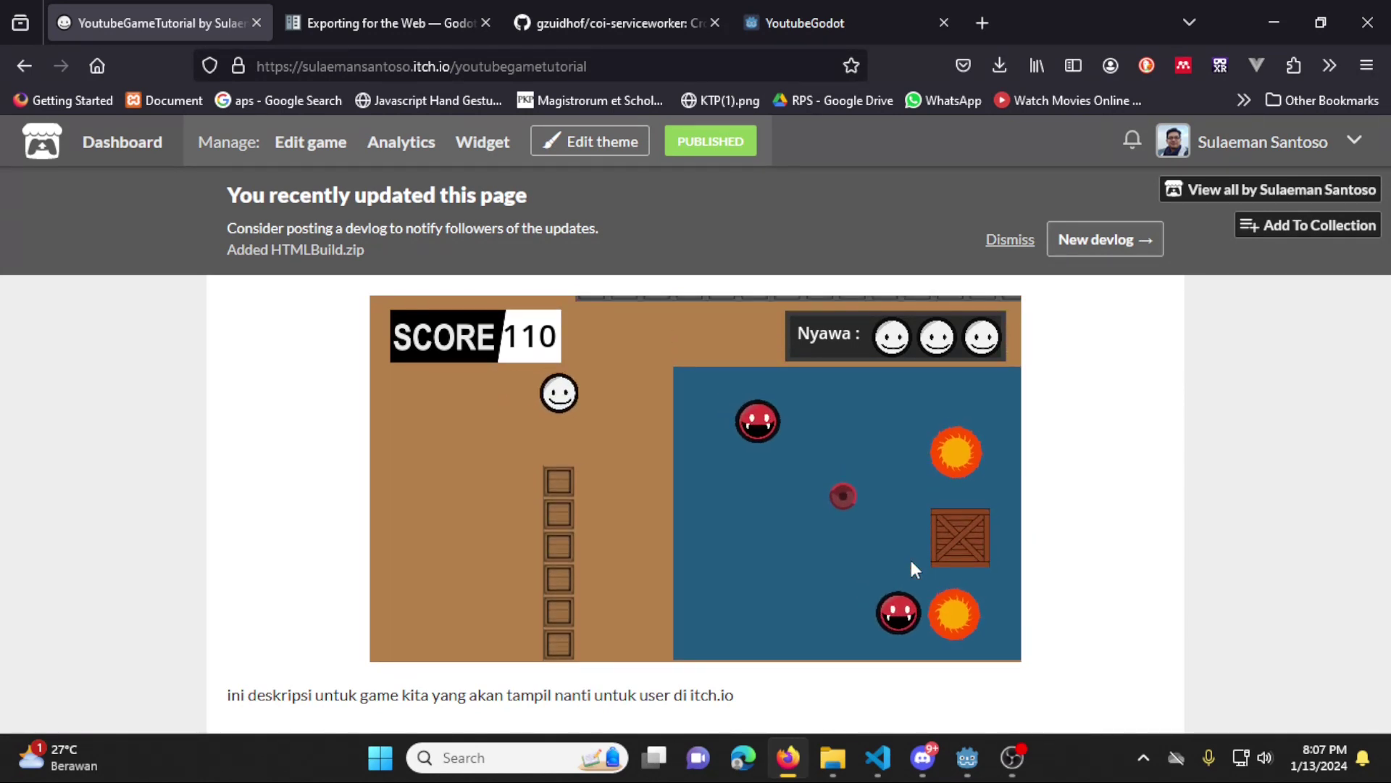
key("Right")
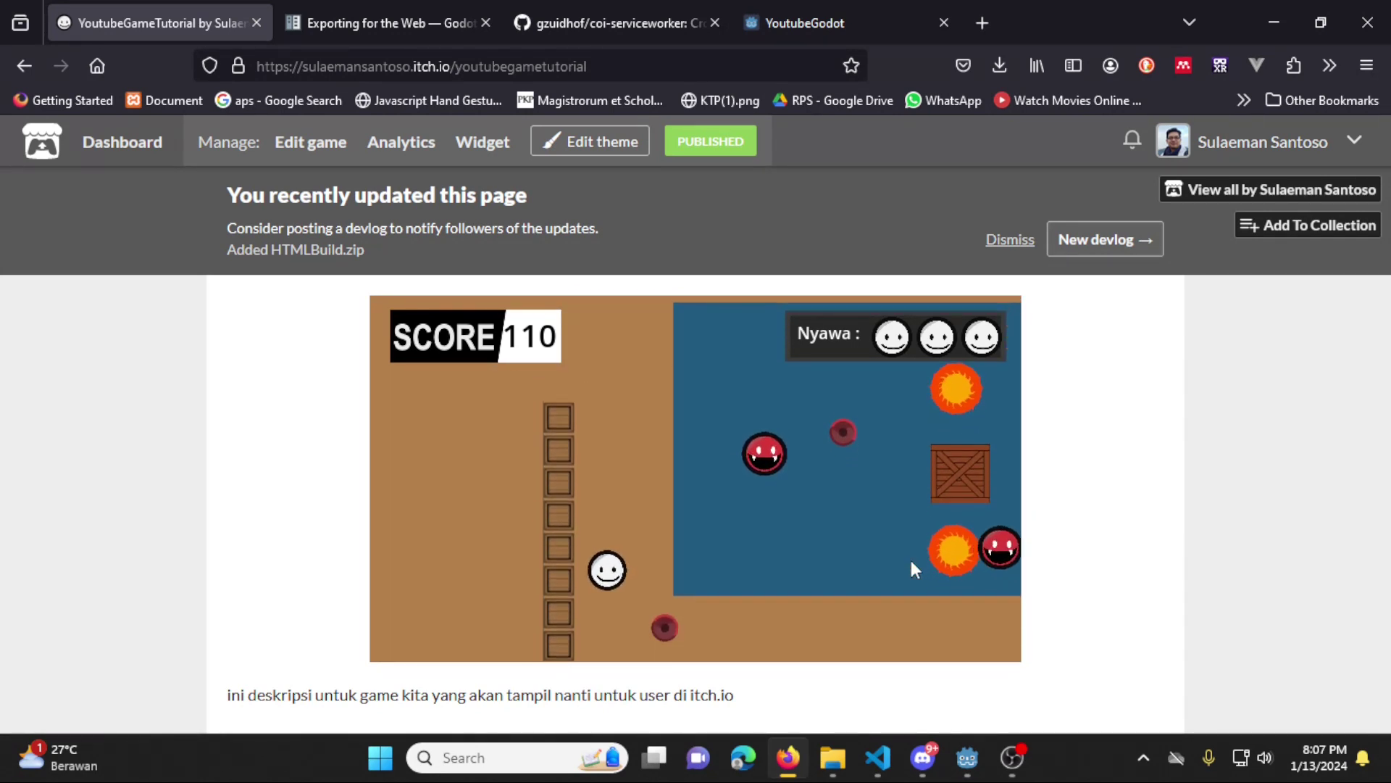